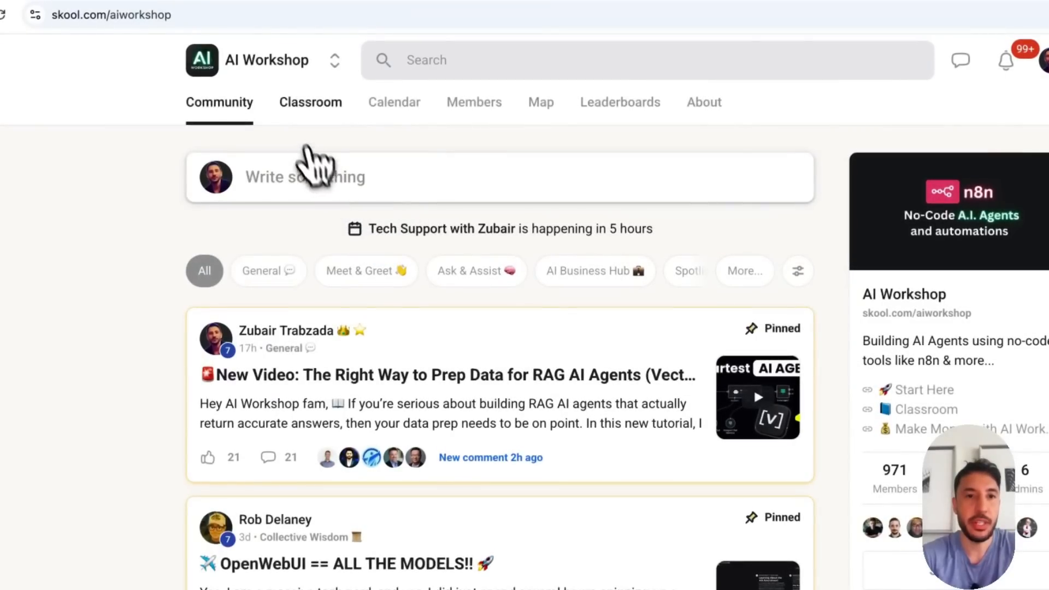
Open the Deep Dive Topics with n8n course in the classroom and download the n8n Blueprint resource from the MCP Server Trigger and Client Setup lesson
{"action": "left_click", "coordinate": [309, 103]}
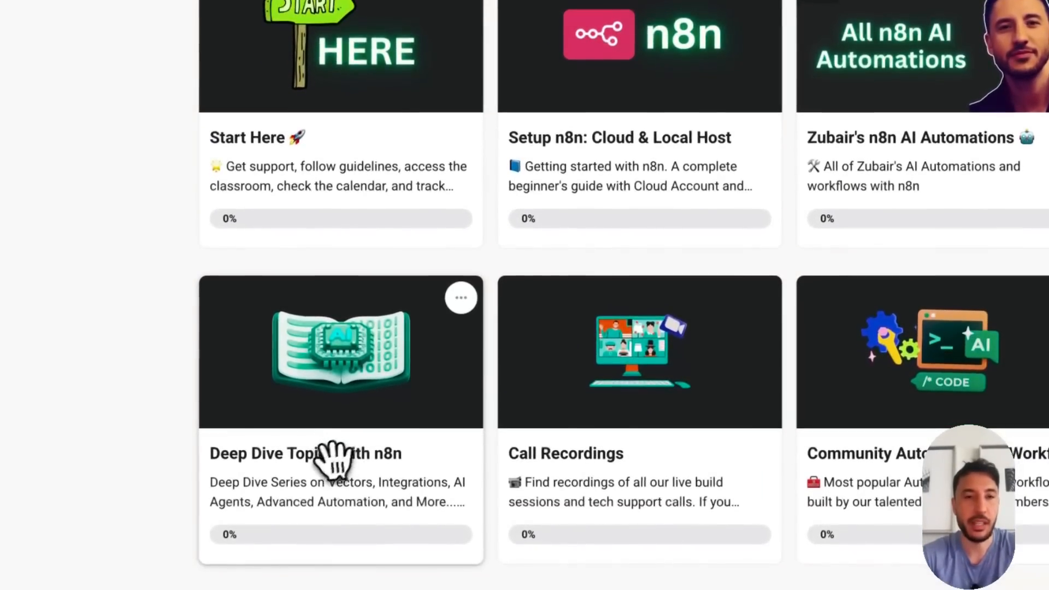
{"action": "left_click", "coordinate": [335, 462]}
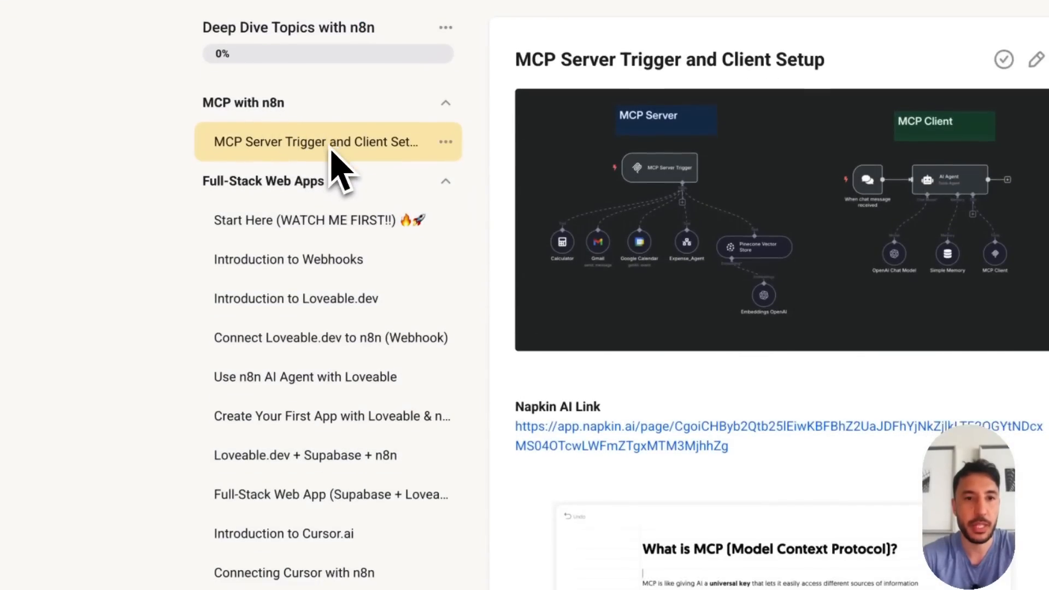
{"action": "scroll", "coordinate": [547, 234], "scroll_direction": "down", "scroll_amount": 15}
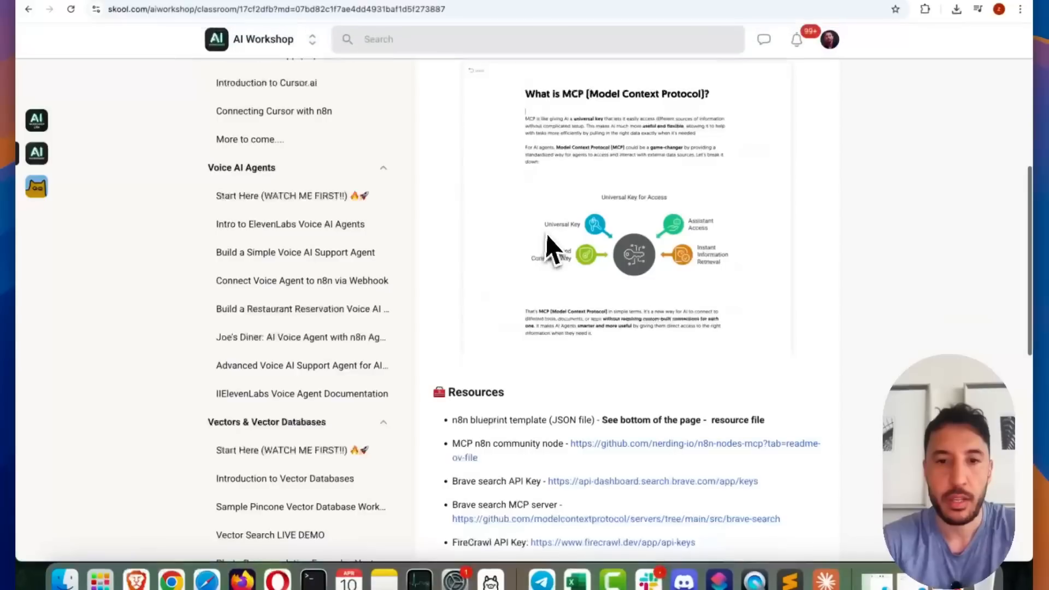
{"action": "left_click", "coordinate": [487, 516]}
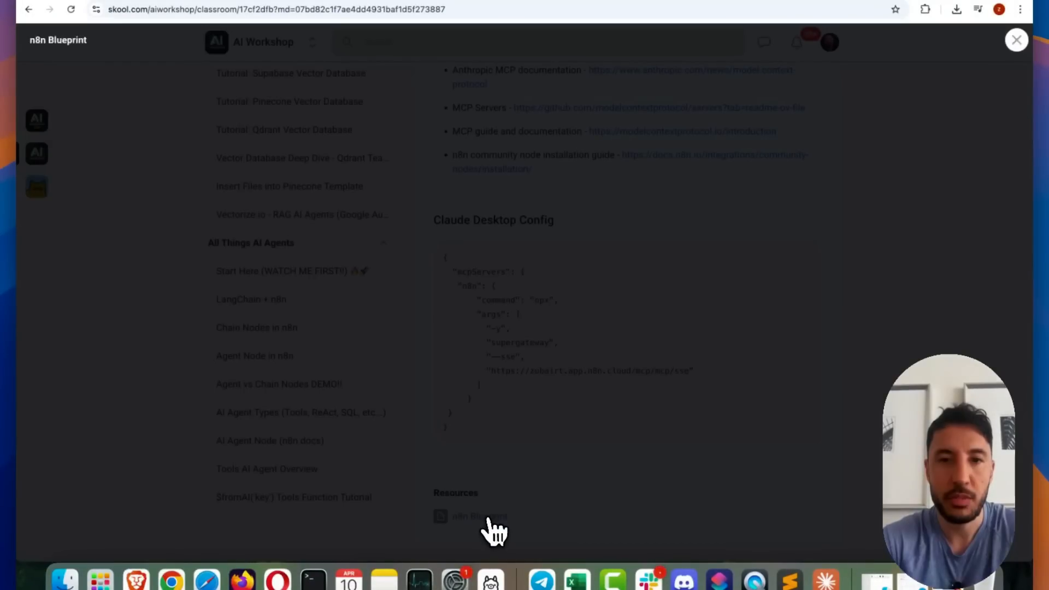
{"action": "left_click", "coordinate": [508, 349]}
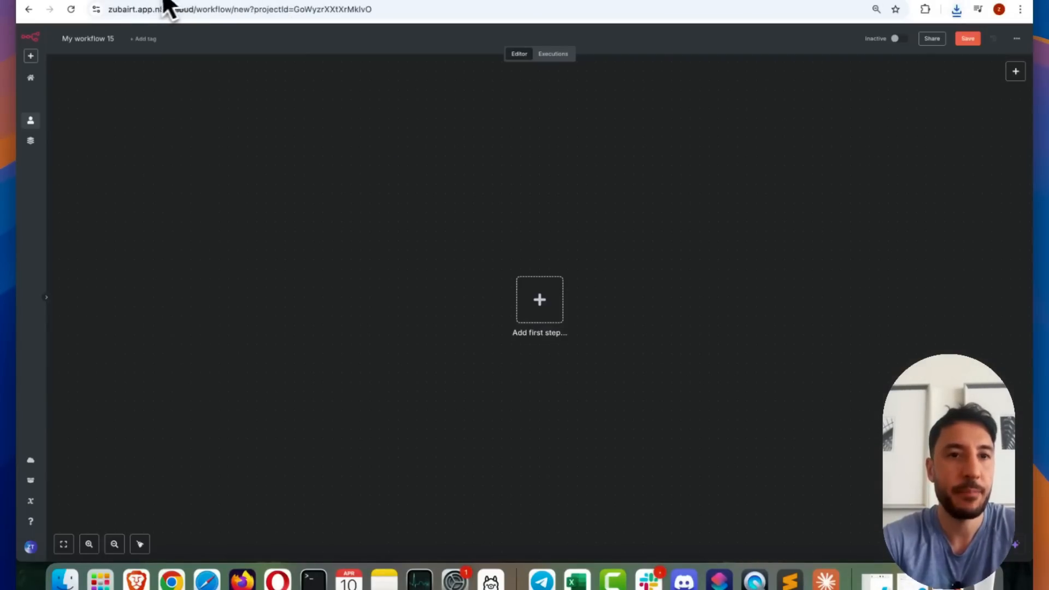
Import the downloaded MCP_Demo JSON blueprint file into the empty n8n workflow My workflow 15
{"action": "left_click", "coordinate": [1017, 39]}
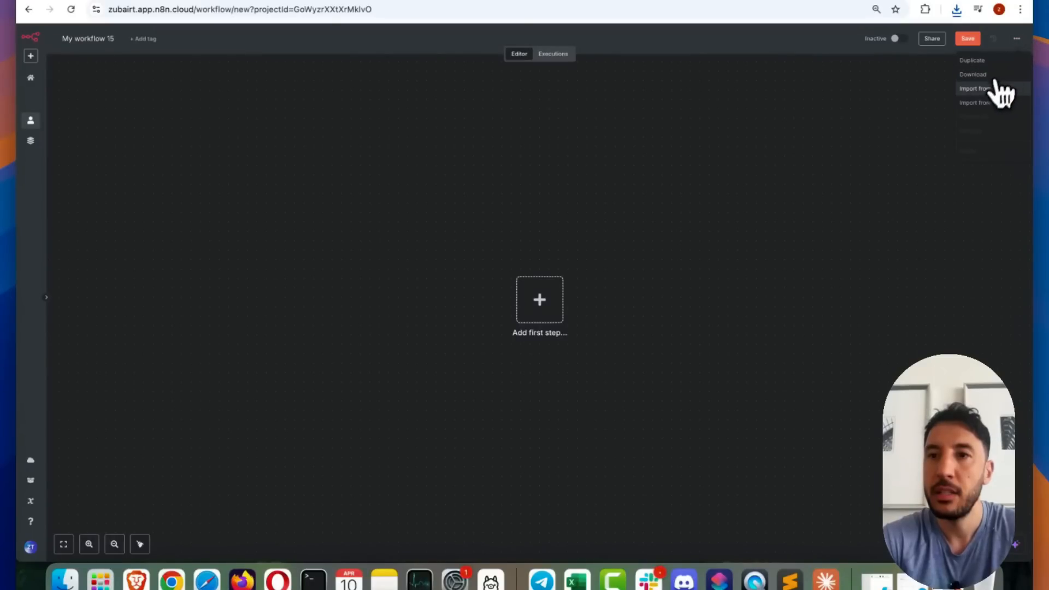
{"action": "left_click", "coordinate": [982, 102]}
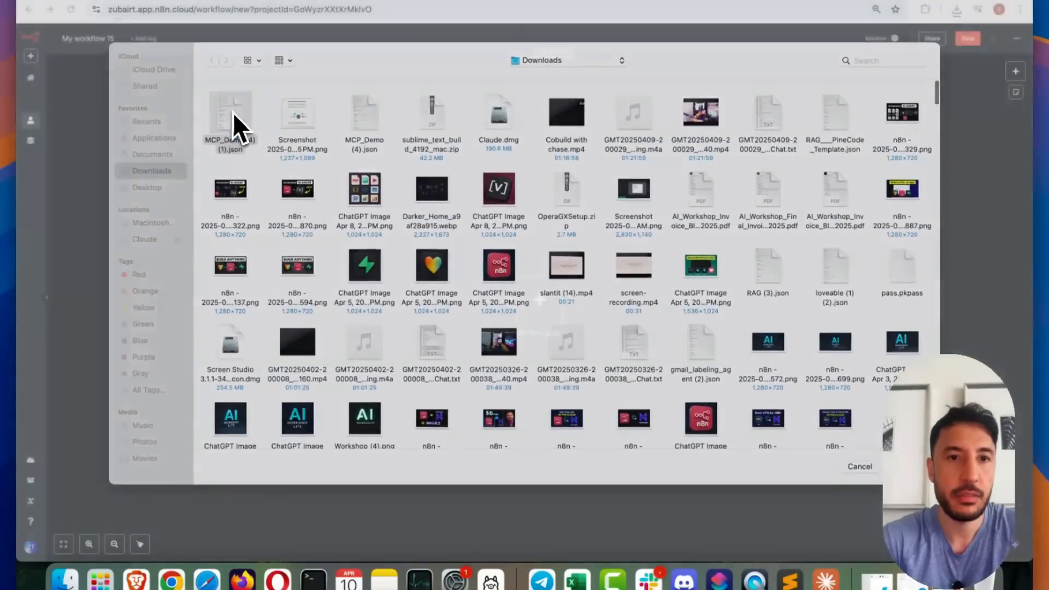
{"action": "double_click", "coordinate": [234, 113]}
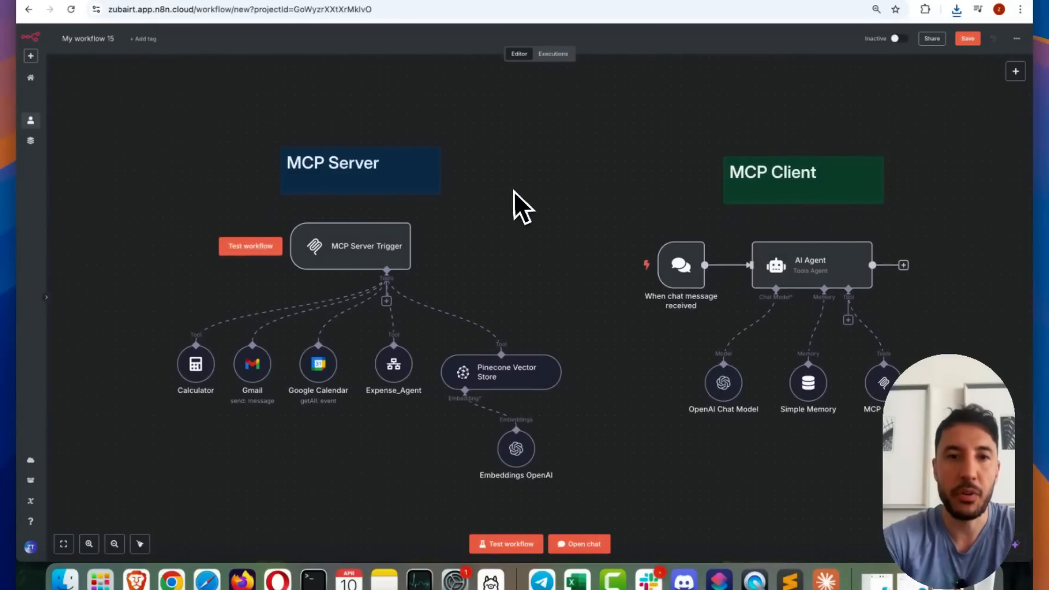
Look over the imported MCP Server and MCP Client sections of the workflow and the Claude desktop app
{"action": "scroll", "coordinate": [512, 192], "scroll_direction": "down", "scroll_amount": 2}
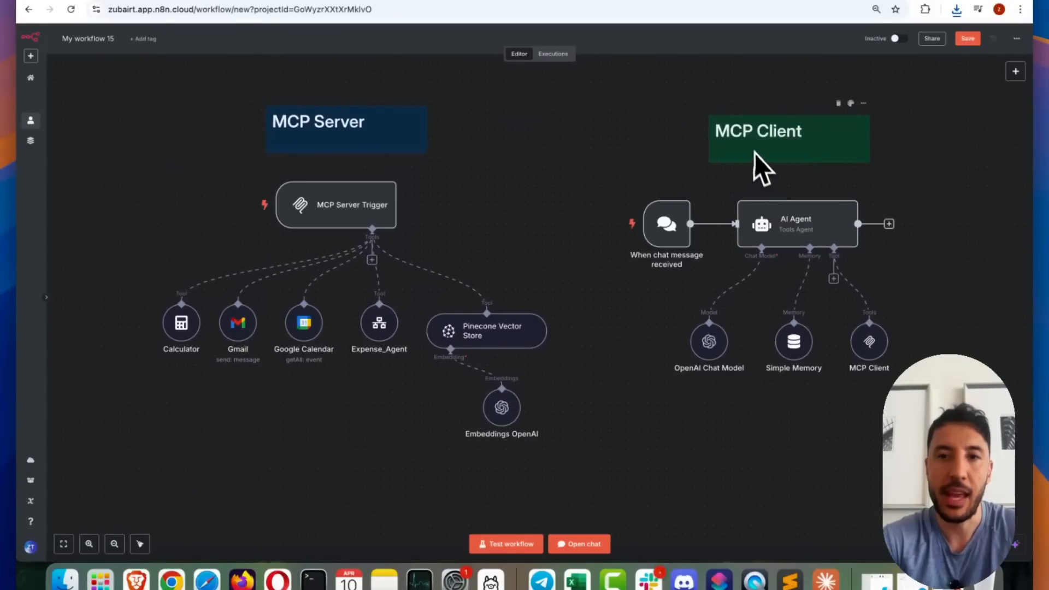
{"action": "scroll", "coordinate": [848, 259], "scroll_direction": "down", "scroll_amount": 1}
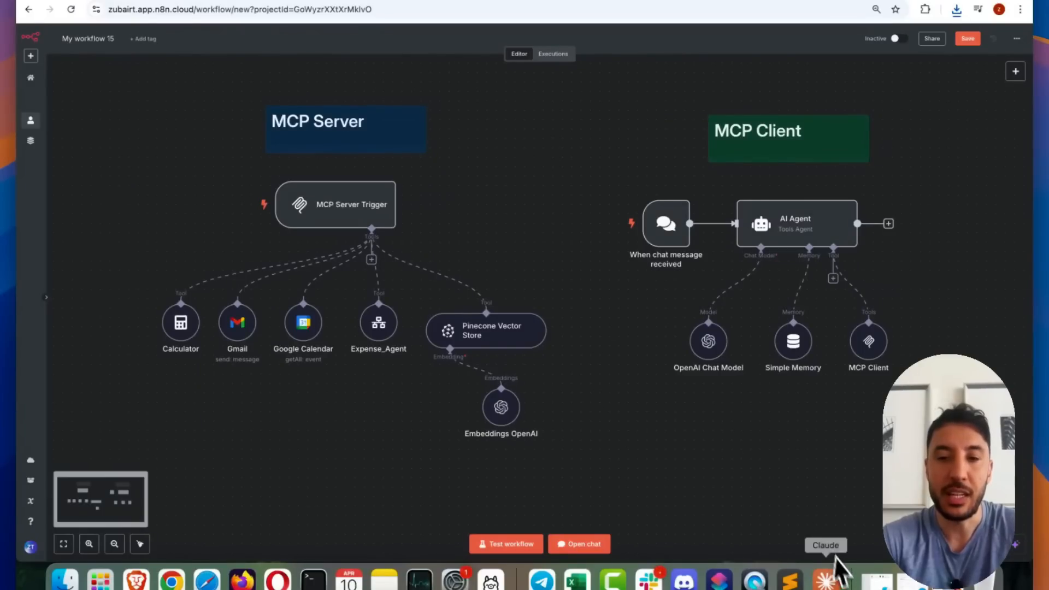
{"action": "left_click", "coordinate": [828, 577]}
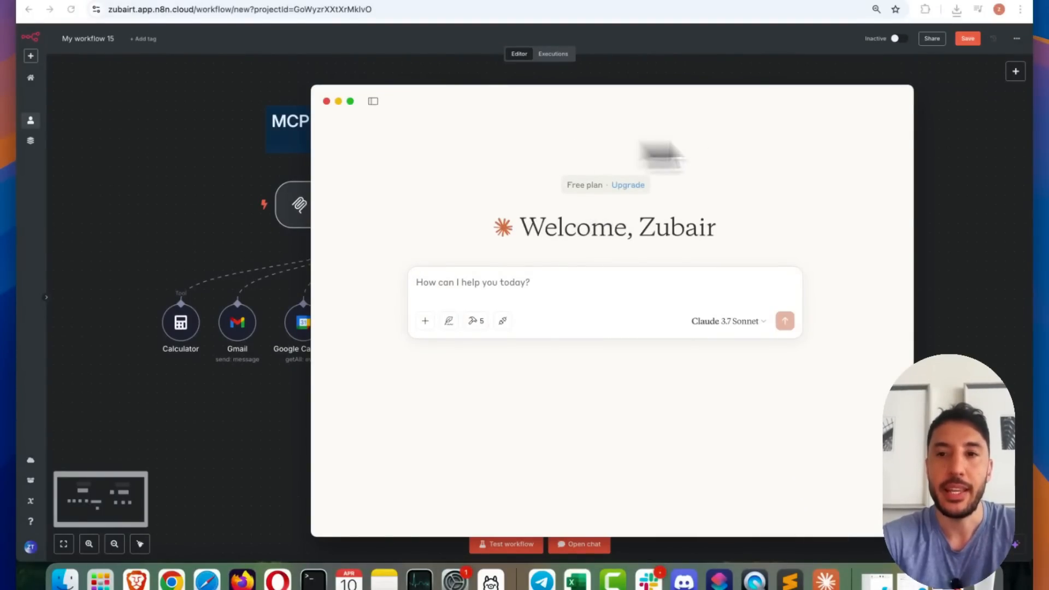
{"action": "left_click", "coordinate": [928, 152]}
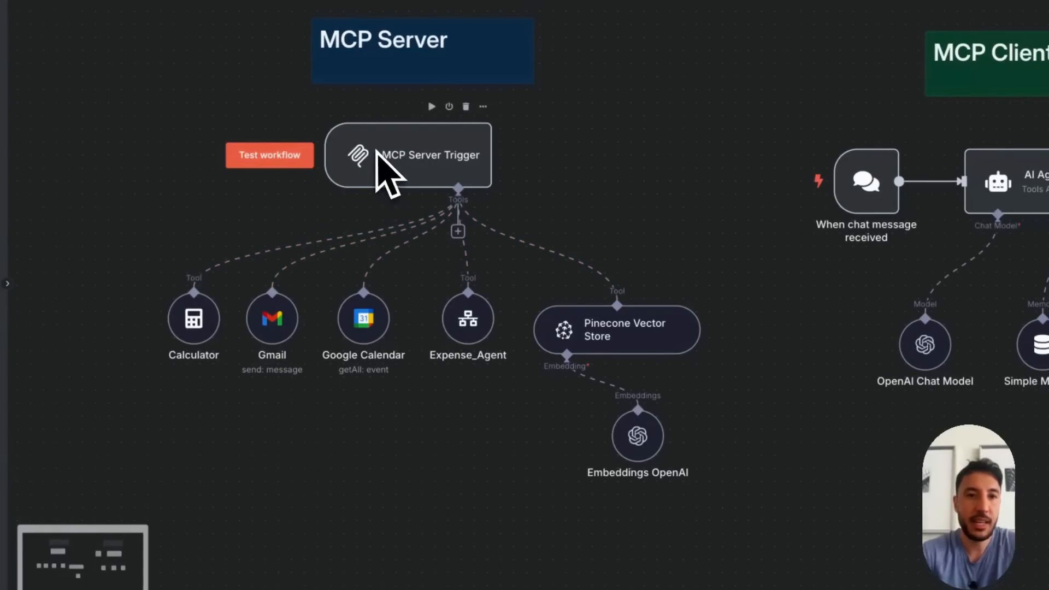
Inspect the MCP URL, authentication and path parameters of the MCP Server Trigger node
{"action": "left_click", "coordinate": [116, 522]}
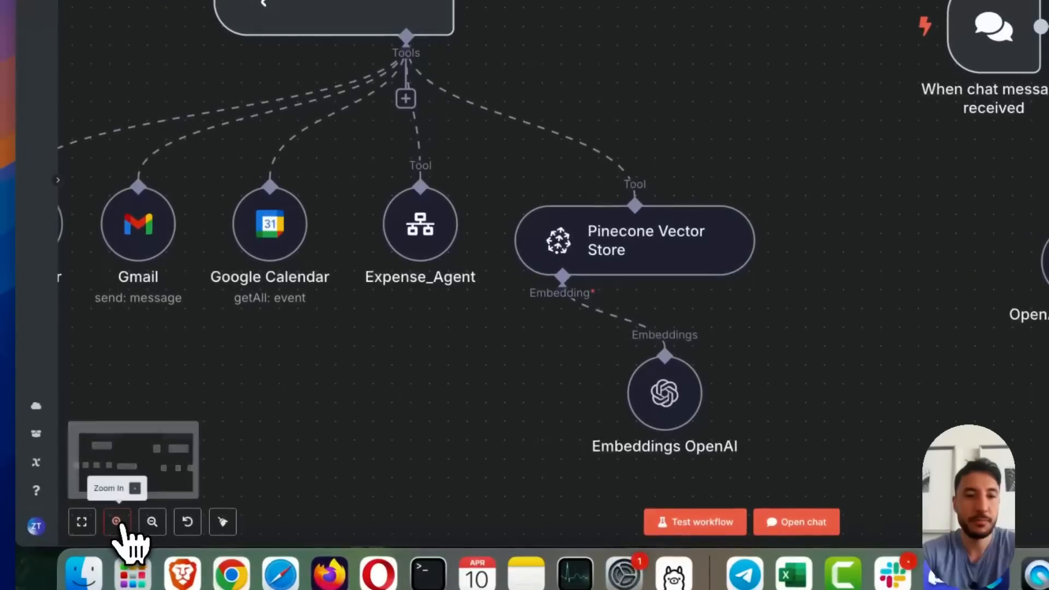
{"action": "left_click", "coordinate": [152, 522]}
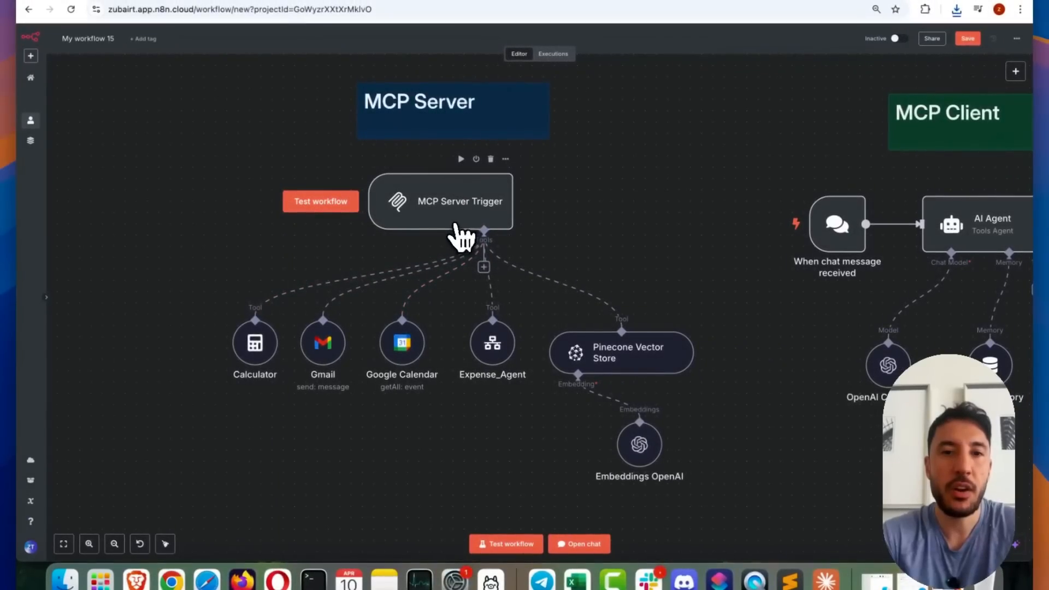
{"action": "double_click", "coordinate": [460, 219]}
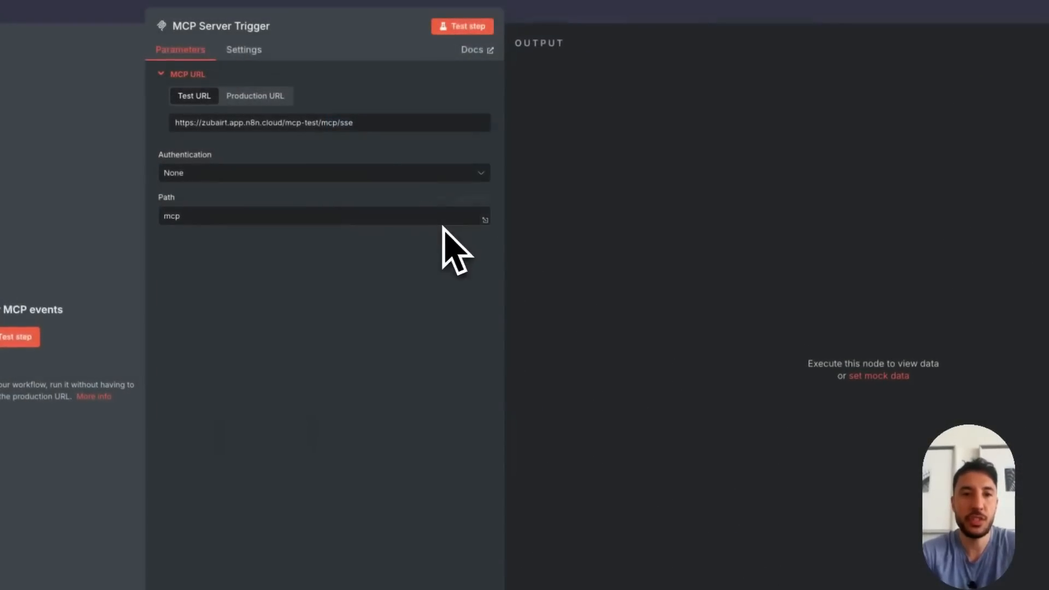
{"action": "left_click", "coordinate": [693, 27]}
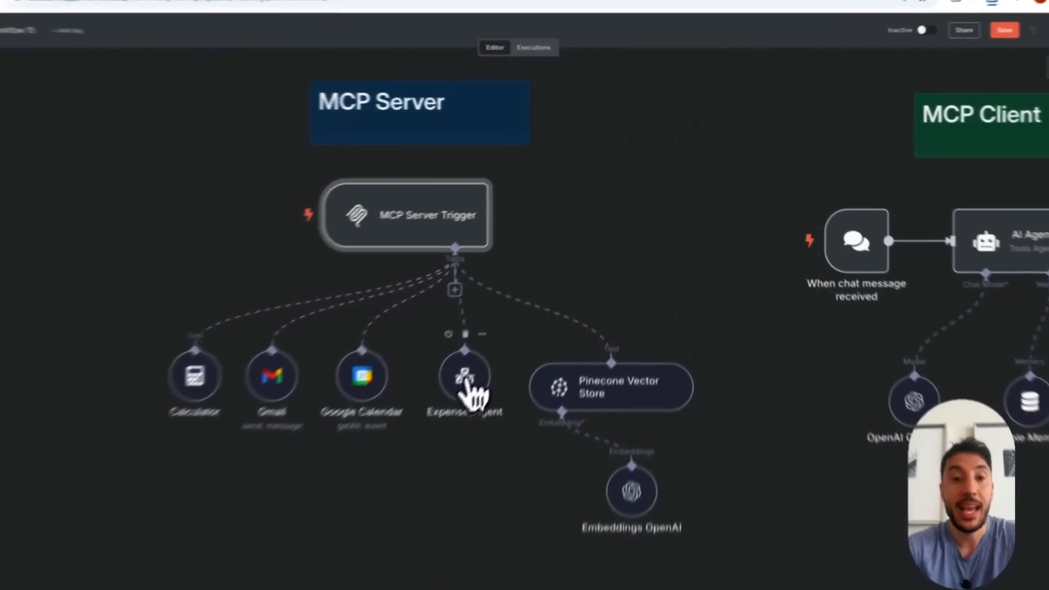
Inspect the parameters of the Expense_Agent and Pinecone Vector Store tool nodes, including the vector store's name and description
{"action": "double_click", "coordinate": [466, 383]}
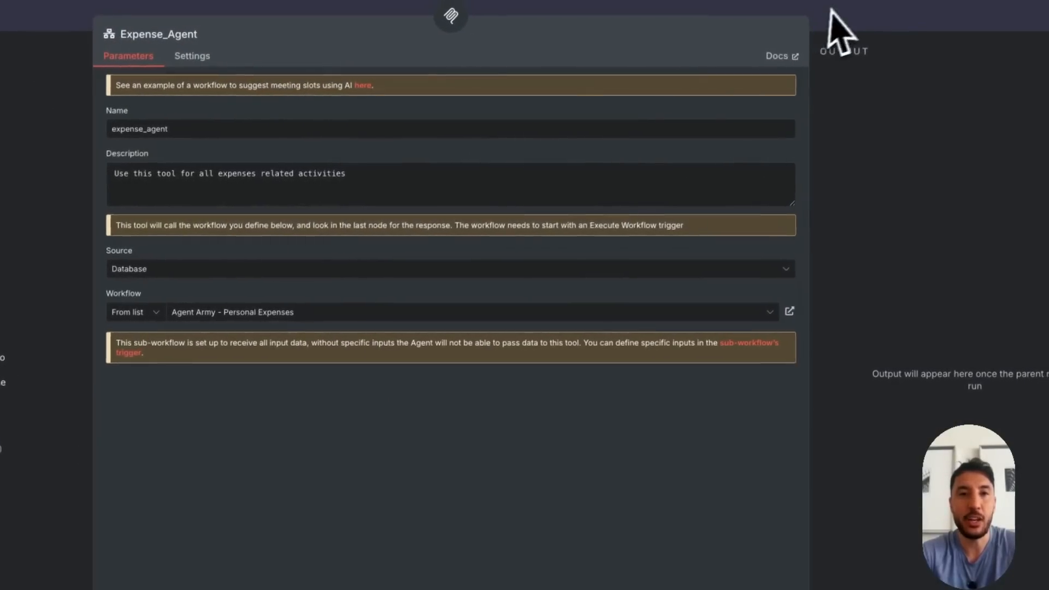
{"action": "left_click", "coordinate": [841, 30]}
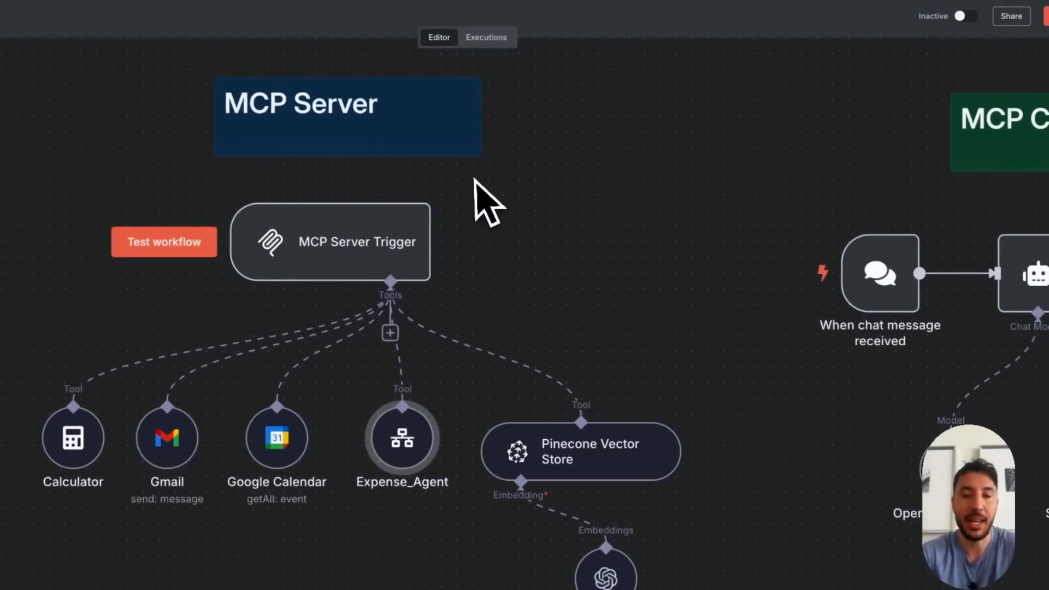
{"action": "double_click", "coordinate": [586, 445]}
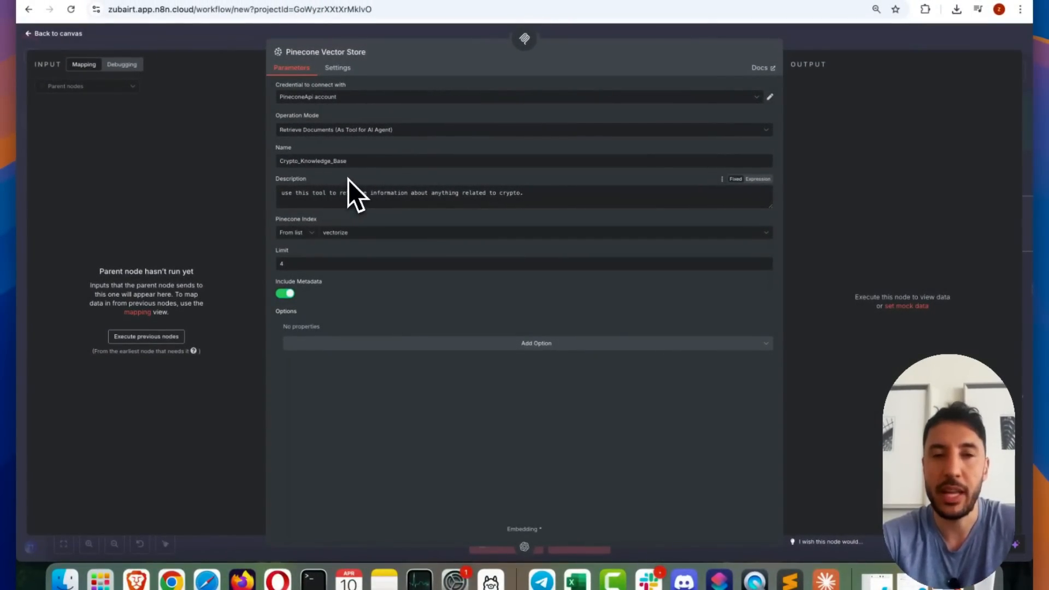
{"action": "double_click", "coordinate": [342, 161]}
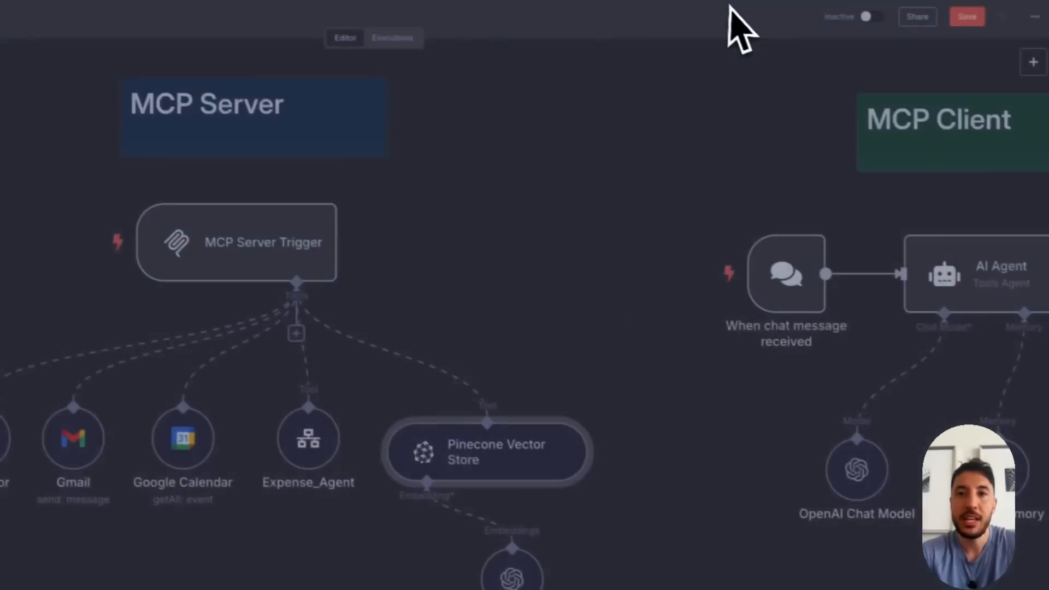
Switch to the Claude desktop app and review its list of available MCP tools
{"action": "left_click", "coordinate": [812, 582]}
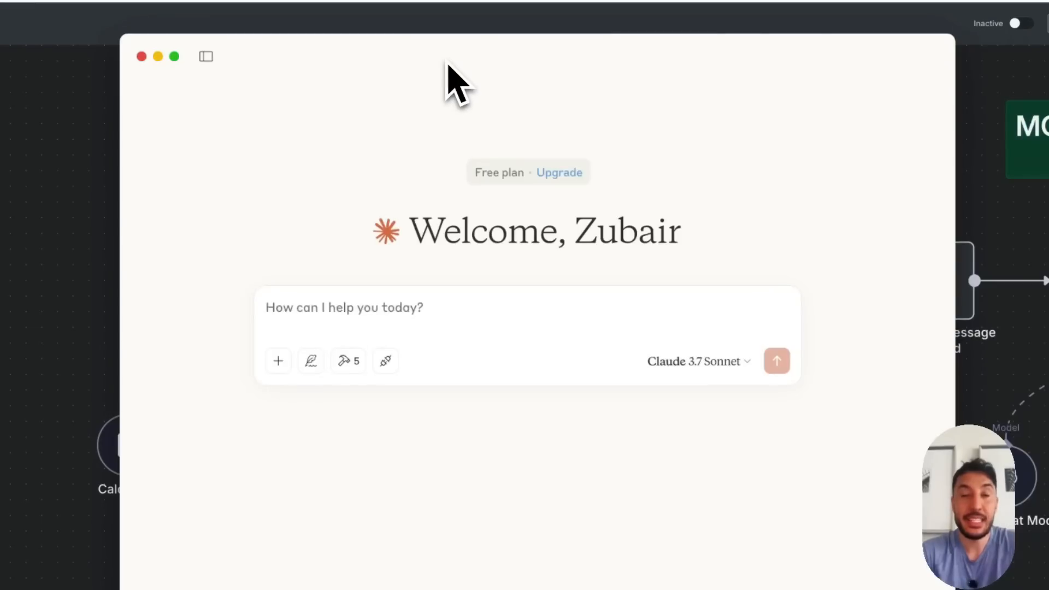
{"action": "left_click_drag", "start_coordinate": [507, 65], "coordinate": [487, 370]}
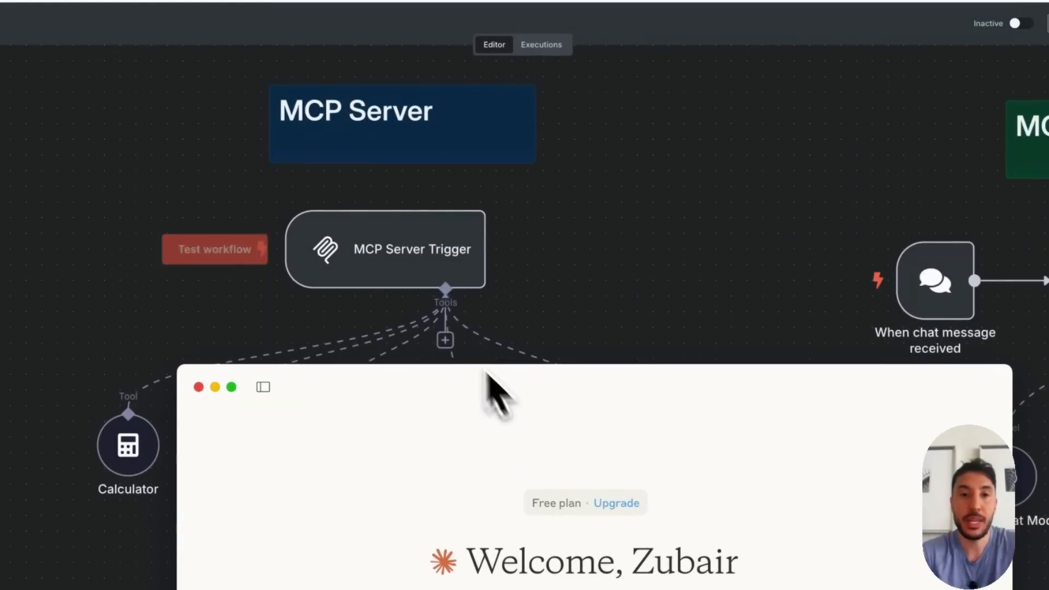
{"action": "left_click_drag", "start_coordinate": [553, 391], "coordinate": [496, 54]}
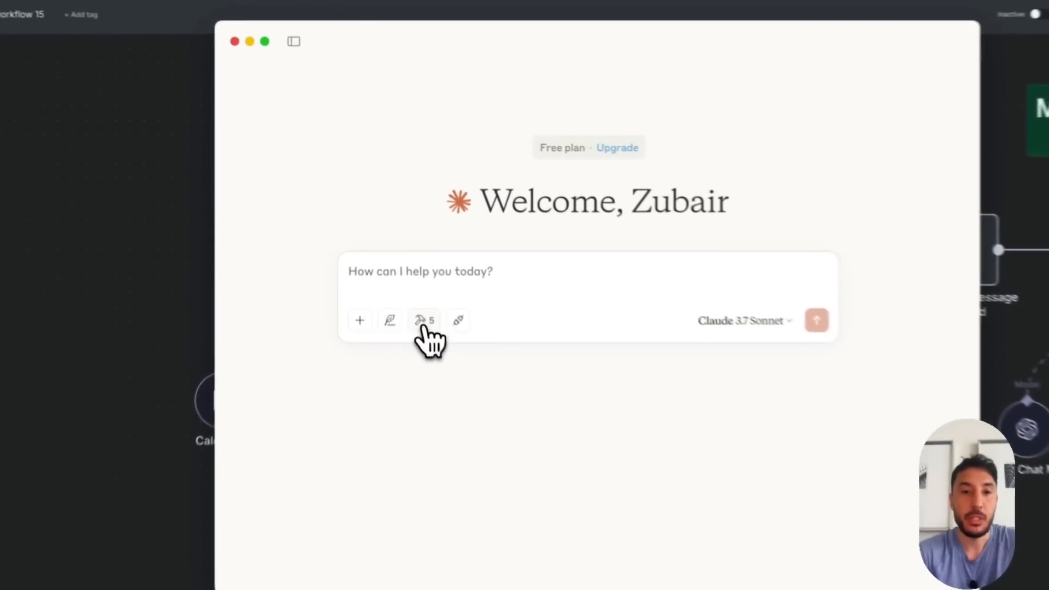
{"action": "left_click", "coordinate": [413, 282]}
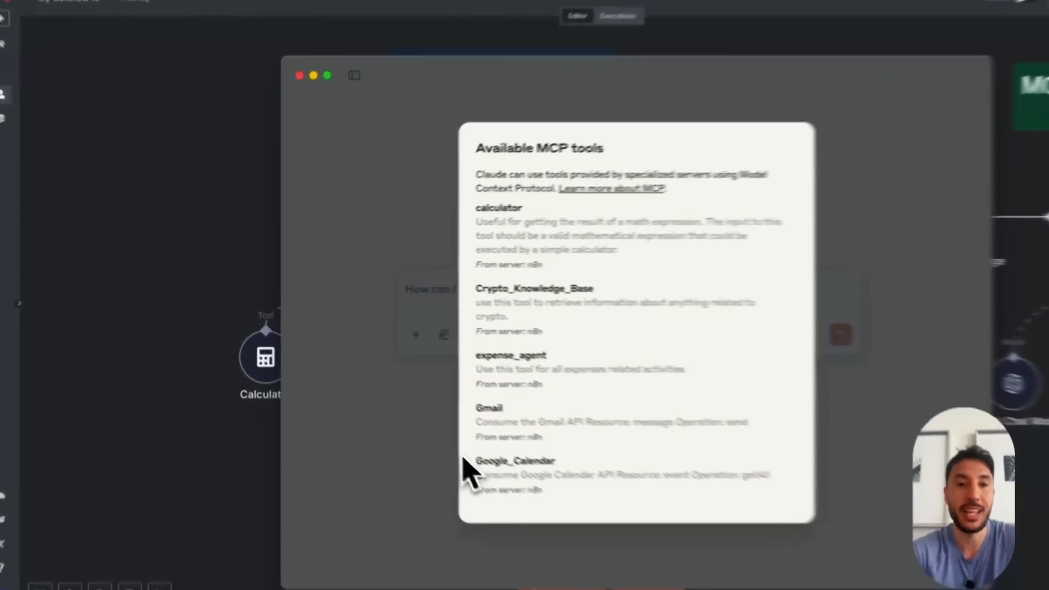
{"action": "left_click", "coordinate": [295, 363]}
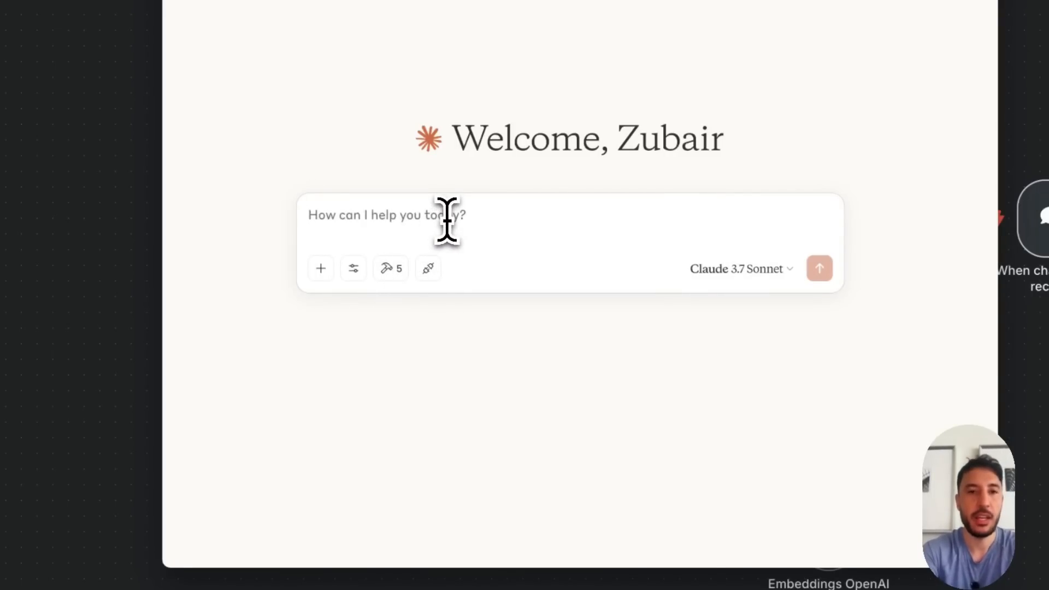
Ask Claude "do i have any meetings tomorrow. use the google calendar tool" and allow the Google_Calendar tool for this chat
{"action": "type", "text": "what"}
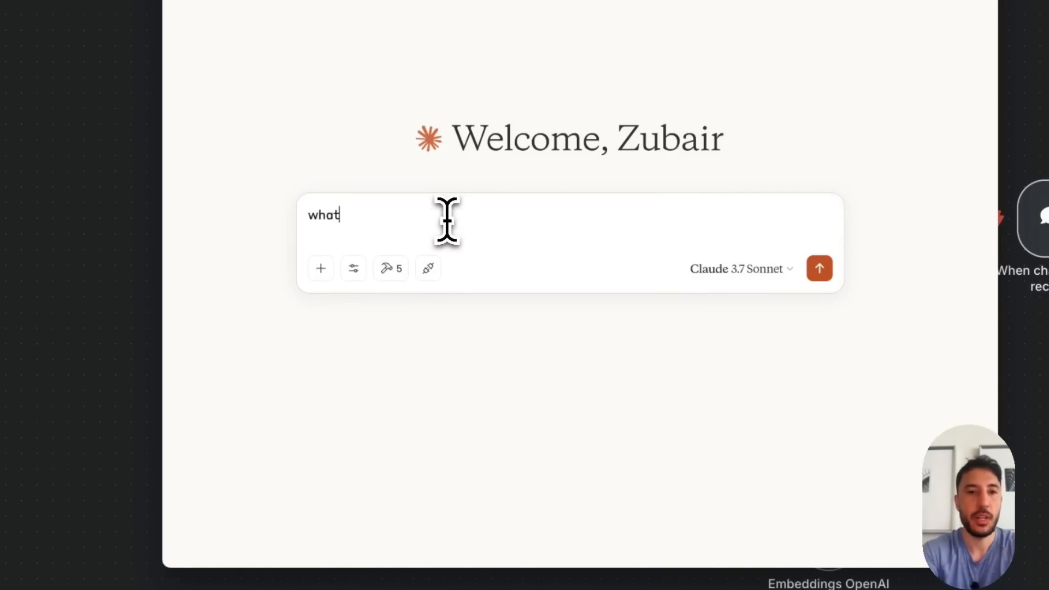
{"action": "key", "text": "BackSpace"}
{"action": "key", "text": "BackSpace"}
{"action": "type", "text": "do i have any"}
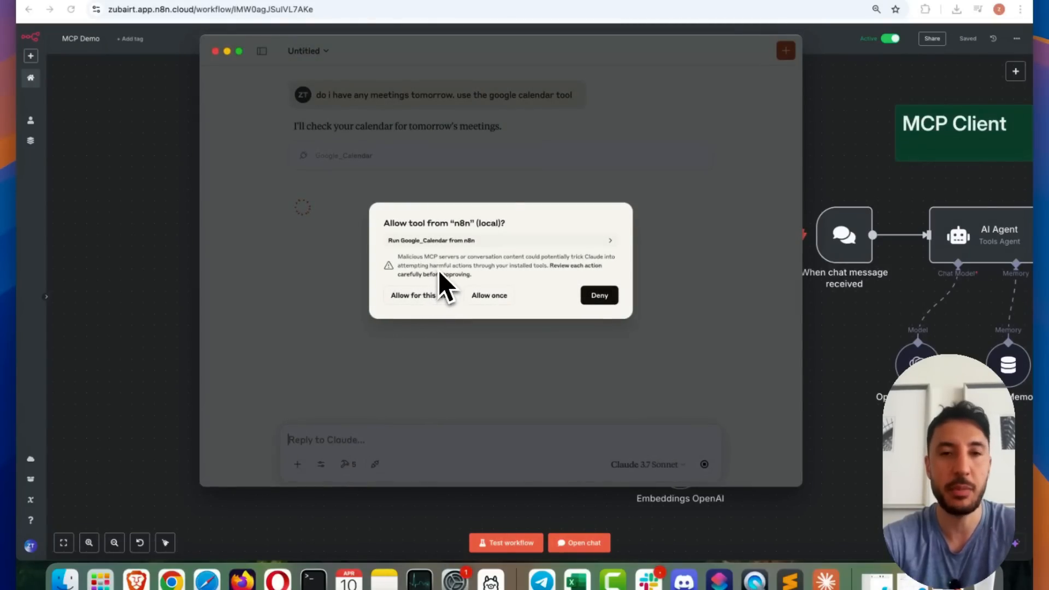
{"action": "left_click", "coordinate": [425, 294]}
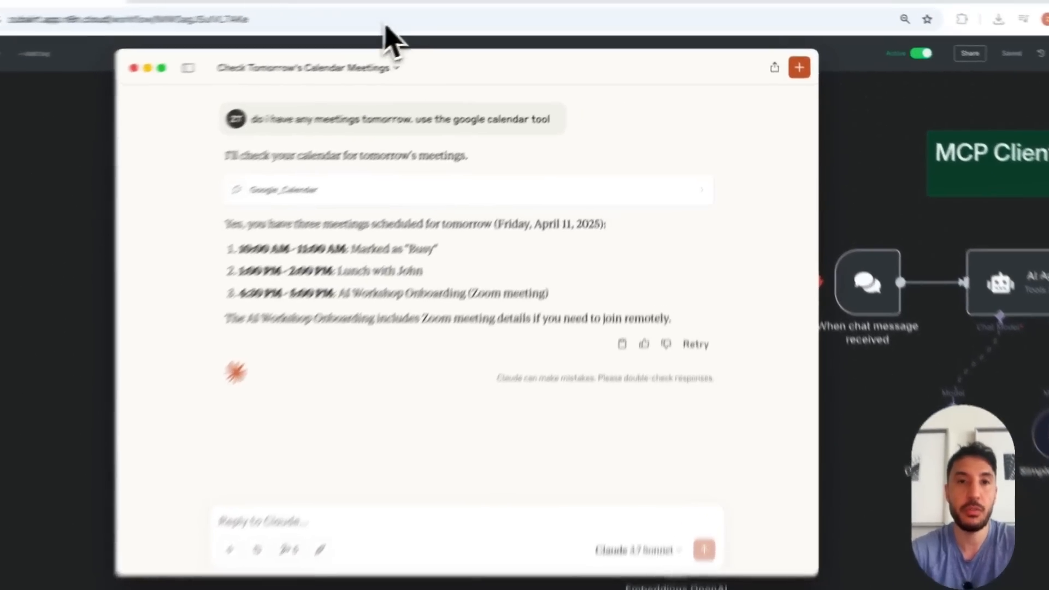
Check tomorrow's events in Google Calendar and the latest execution of the MCP Demo workflow in n8n
{"action": "left_click", "coordinate": [338, 2]}
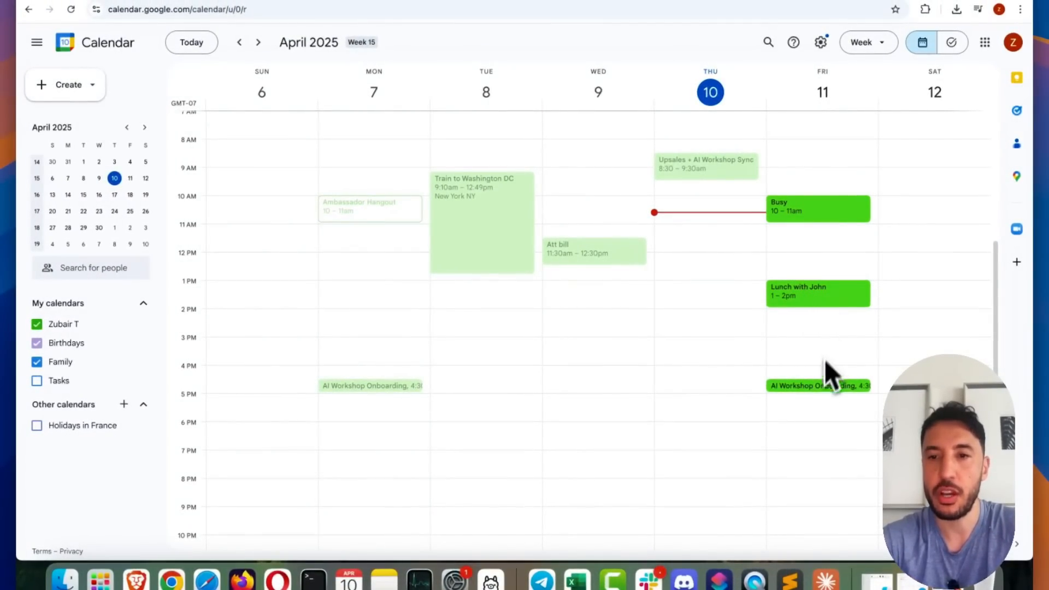
{"action": "left_click", "coordinate": [194, 2]}
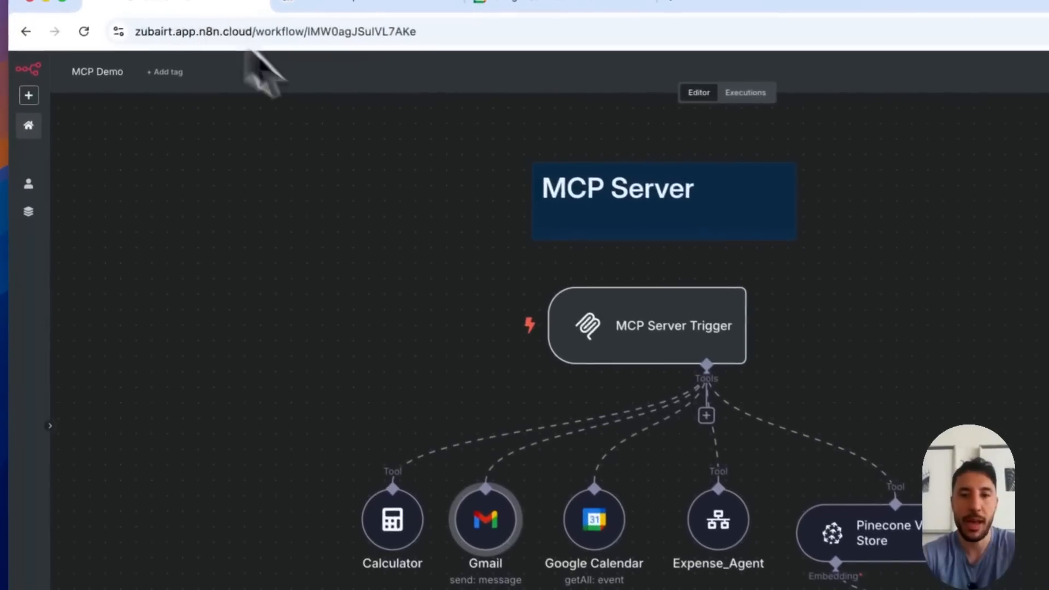
{"action": "left_click", "coordinate": [863, 578]}
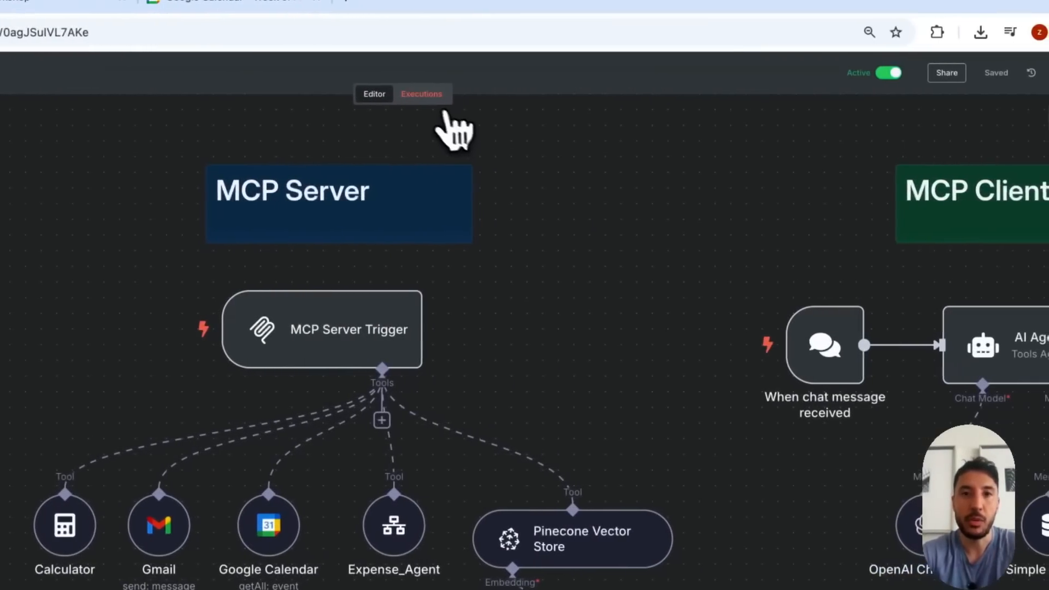
{"action": "left_click", "coordinate": [425, 103]}
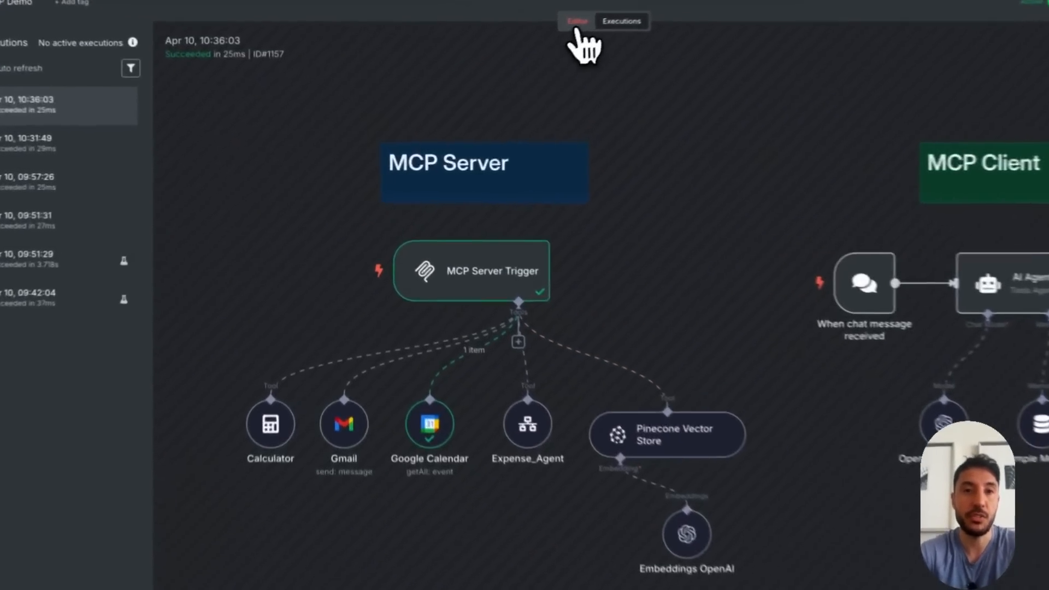
{"action": "left_click", "coordinate": [519, 54]}
Preview the Bitcoin price history image from the vectorize folder in Finder and highlight the $1238 figure
{"action": "left_click", "coordinate": [64, 580]}
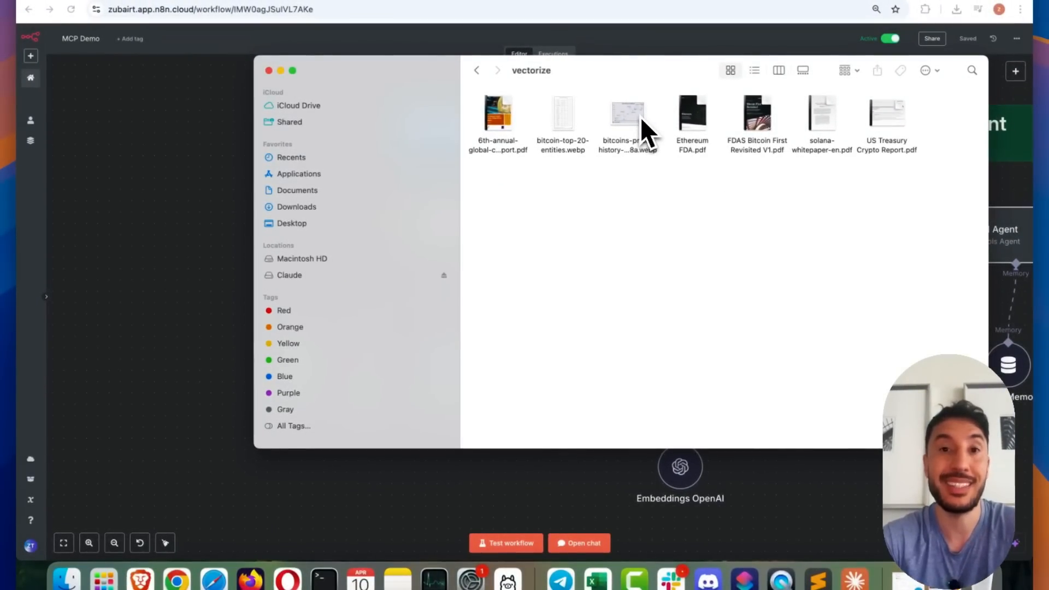
{"action": "left_click", "coordinate": [640, 117]}
{"action": "key", "text": "space"}
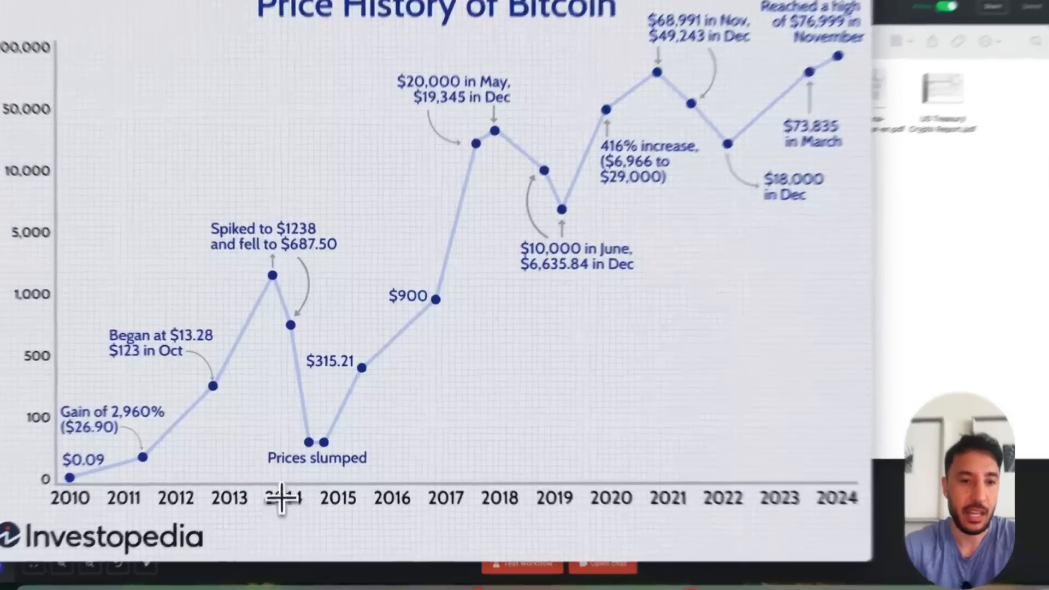
{"action": "left_click_drag", "start_coordinate": [289, 470], "coordinate": [289, 311]}
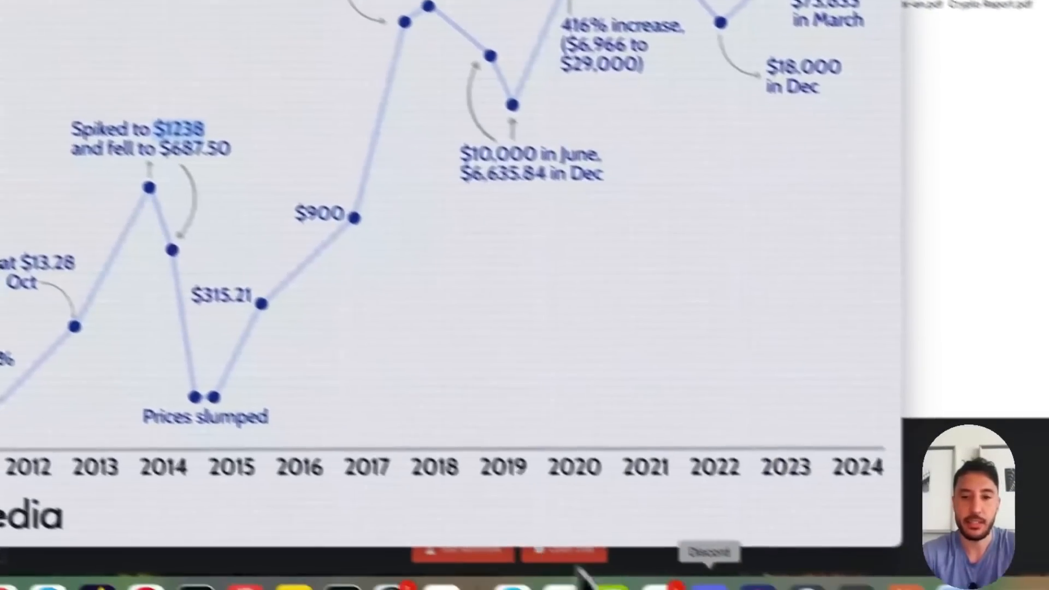
Switch to Claude, ask "what price did bitcoin spike to at the end of 2013. use the crypto knowledge base tool", and allow Crypto_Knowledge_Base for this chat
{"action": "left_click", "coordinate": [852, 570]}
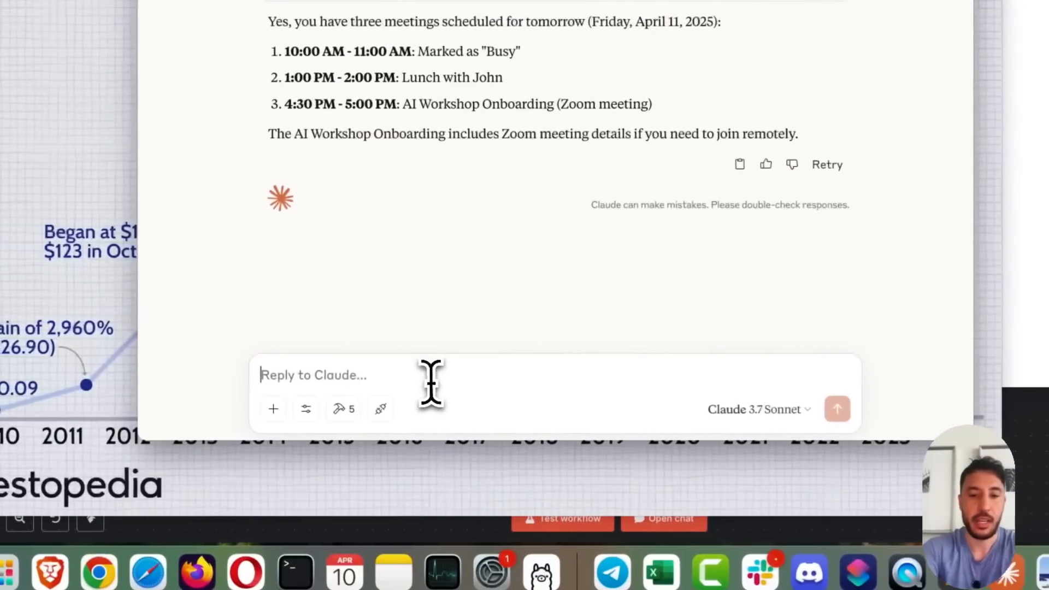
{"action": "type", "text": "what price did"}
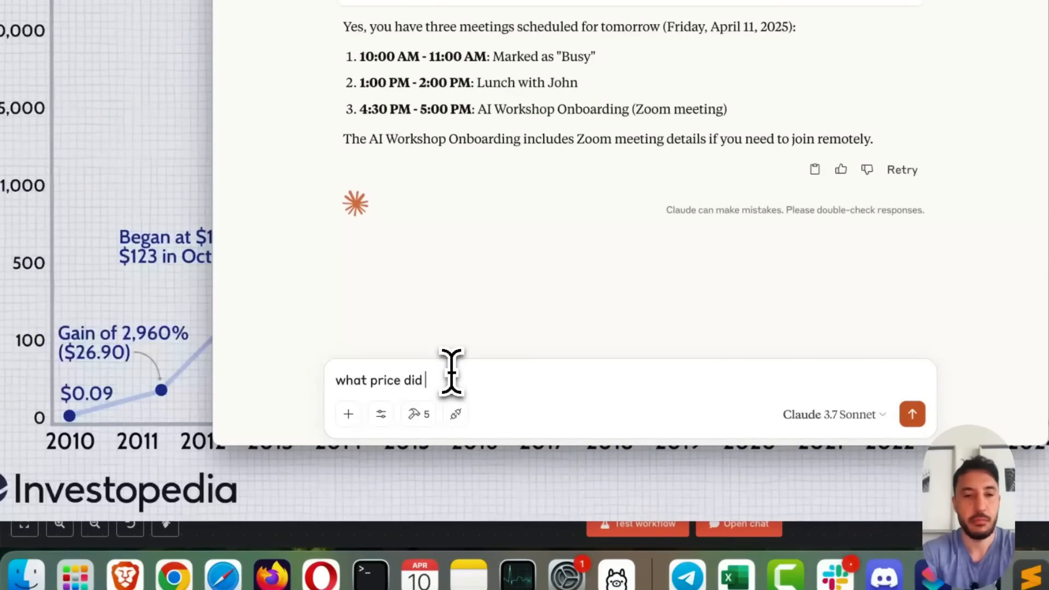
{"action": "type", "text": " bitcoin spike to at the end of 2013. use the crypto knowledge base tool"}
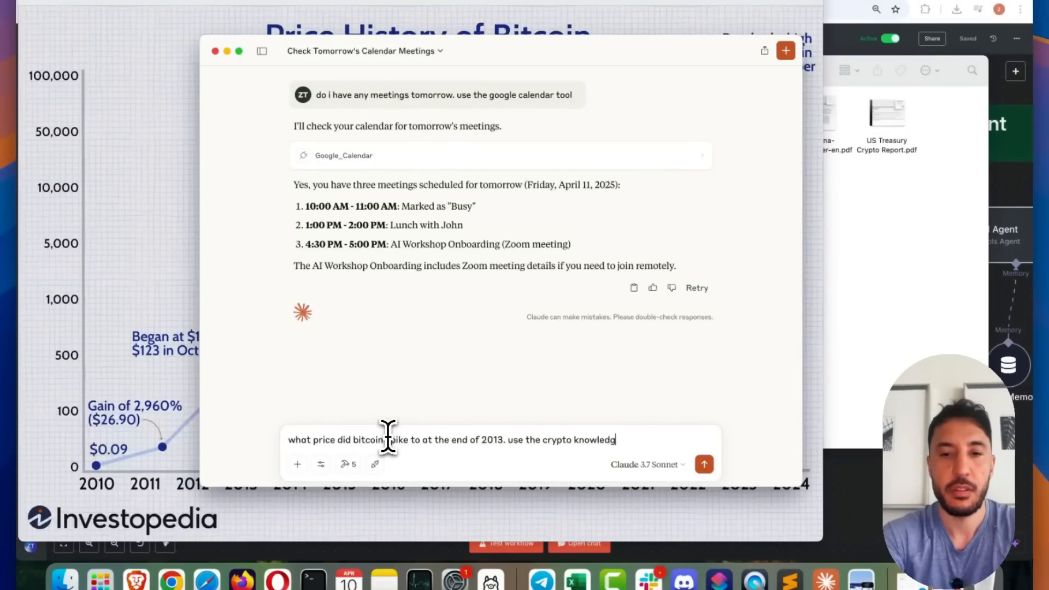
{"action": "key", "text": "Return"}
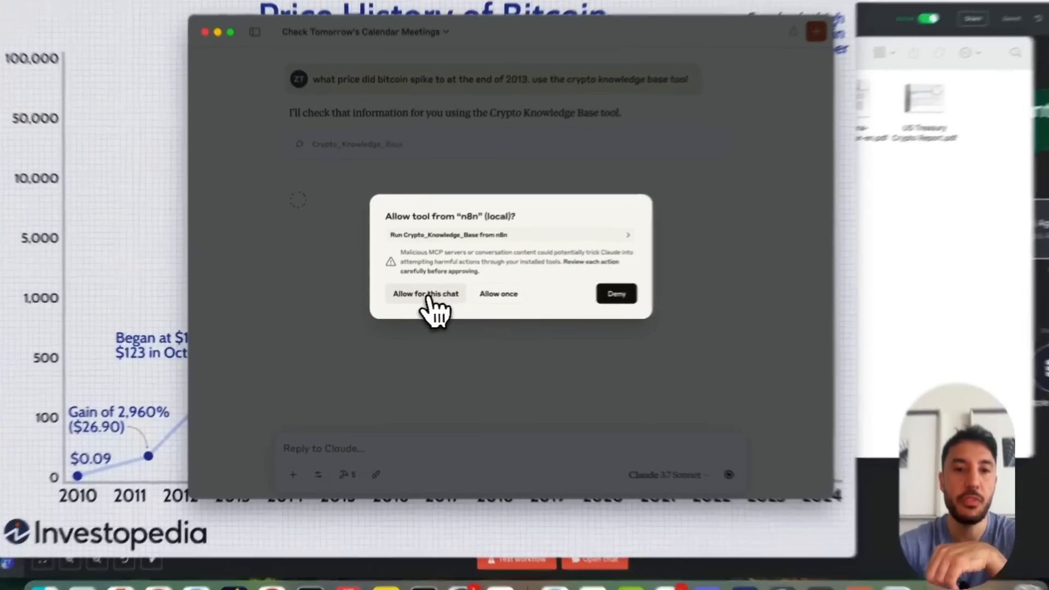
{"action": "left_click", "coordinate": [426, 296]}
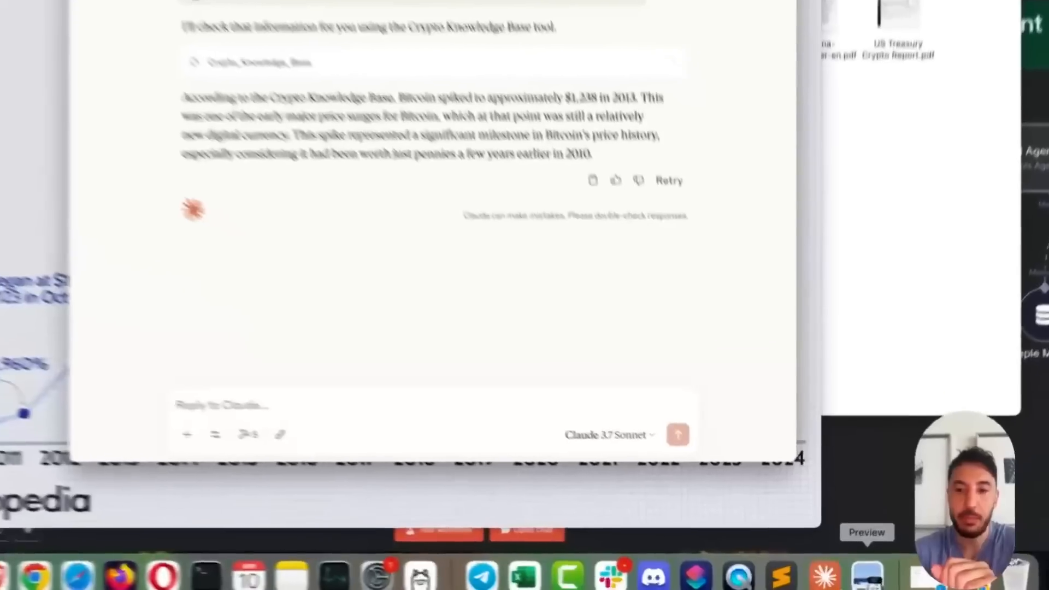
Clear the Bitcoin price history image and Finder window from view and open Claude's list of available MCP tools
{"action": "left_click", "coordinate": [861, 580]}
{"action": "left_click", "coordinate": [325, 257]}
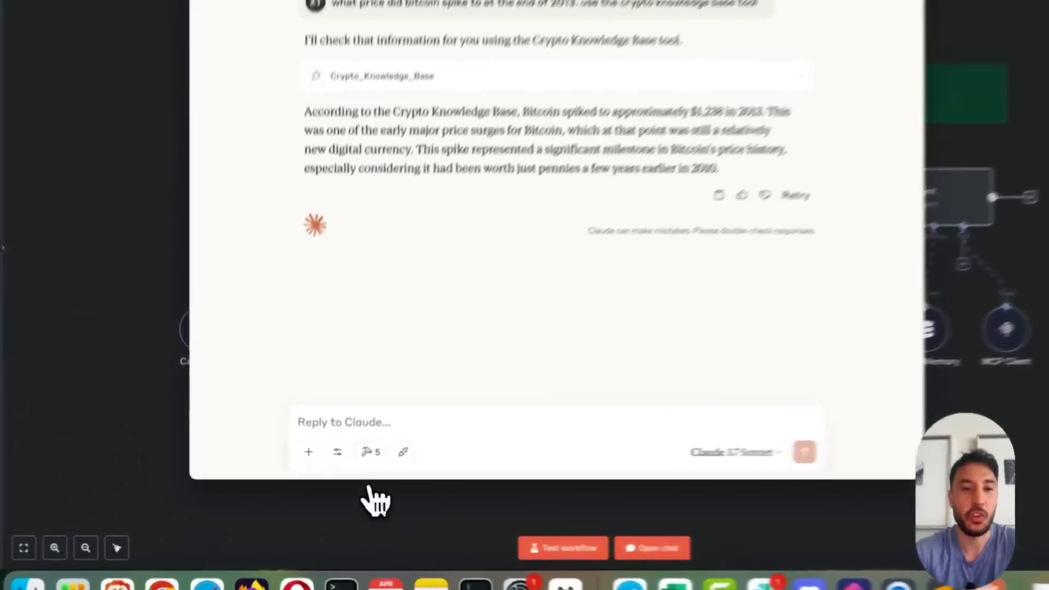
{"action": "left_click", "coordinate": [348, 464]}
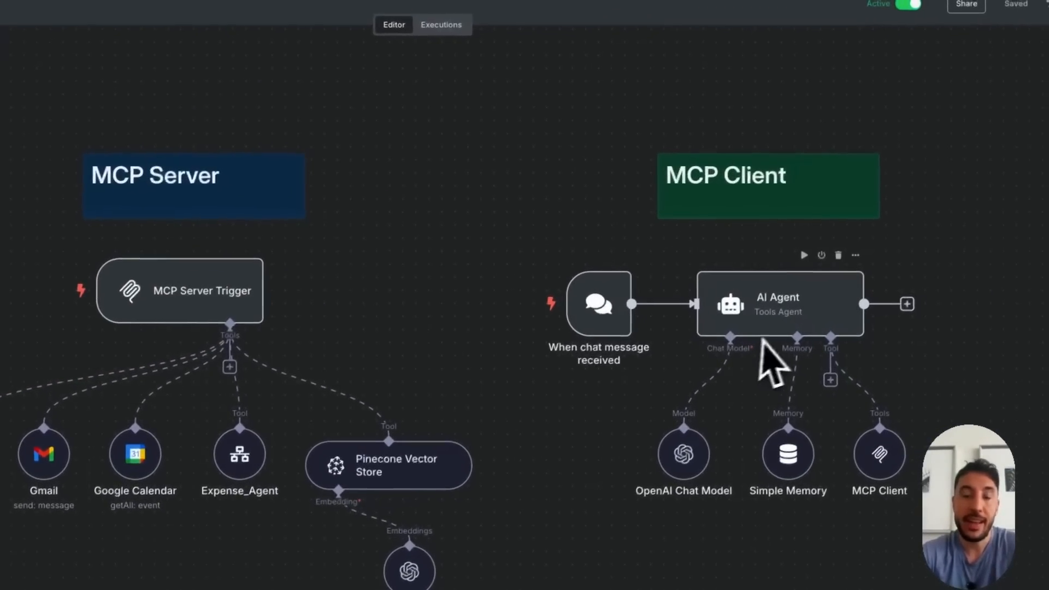
Review the MCP Client node's SSE endpoint, authentication and tools-to-include parameters in the n8n workflow, closing the node when finished
{"action": "double_click", "coordinate": [874, 456]}
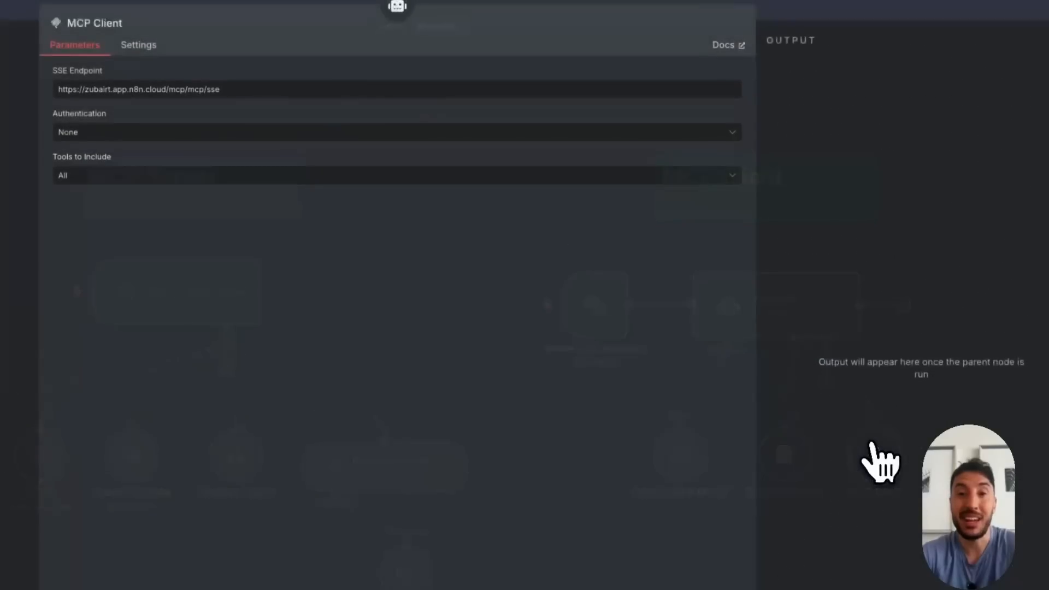
{"action": "left_click", "coordinate": [795, 10]}
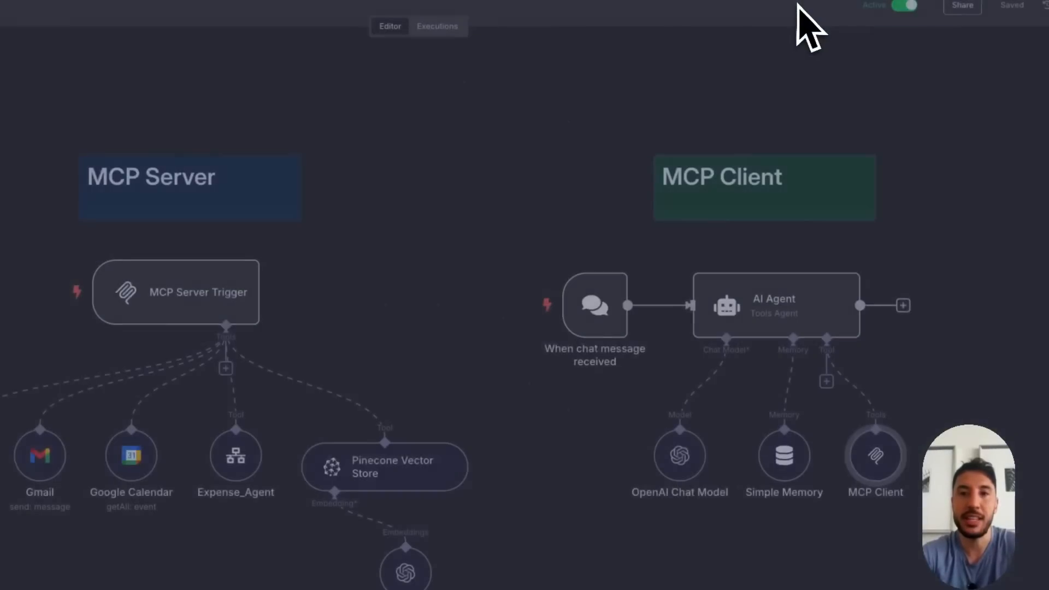
{"action": "double_click", "coordinate": [879, 465]}
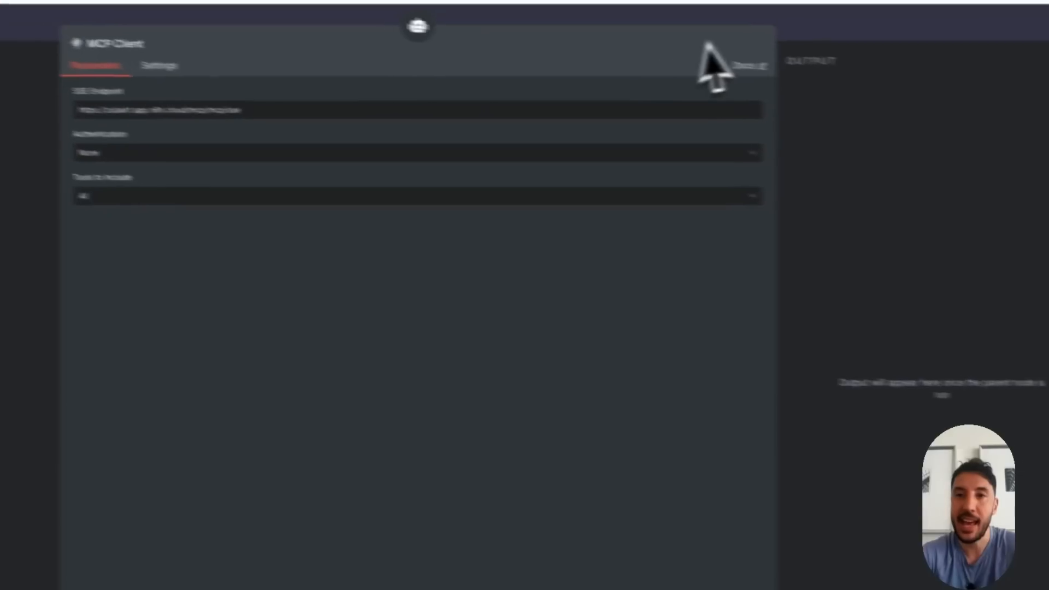
{"action": "left_click", "coordinate": [973, 55]}
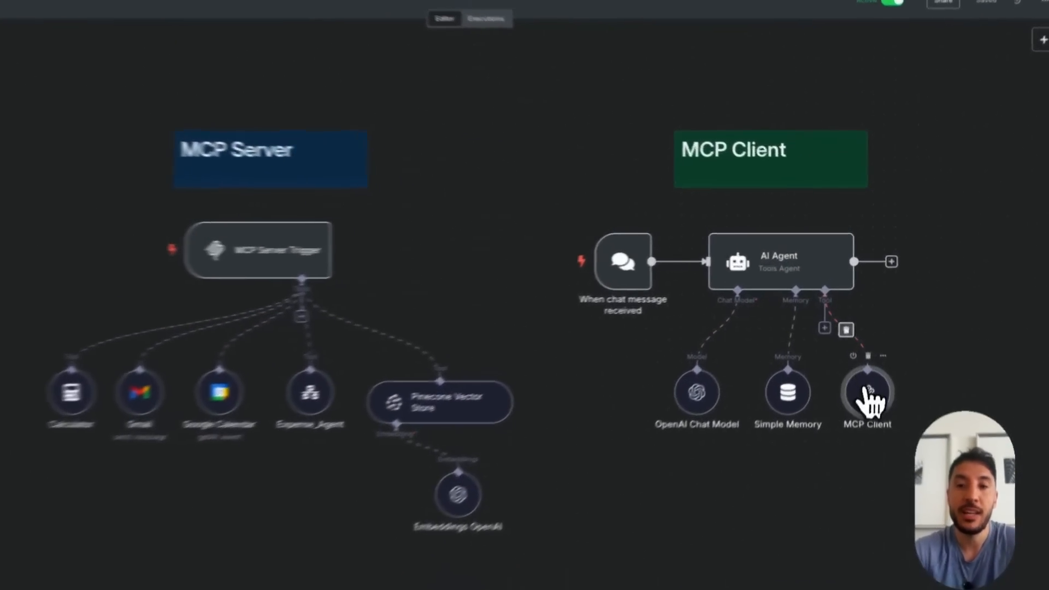
{"action": "double_click", "coordinate": [869, 363]}
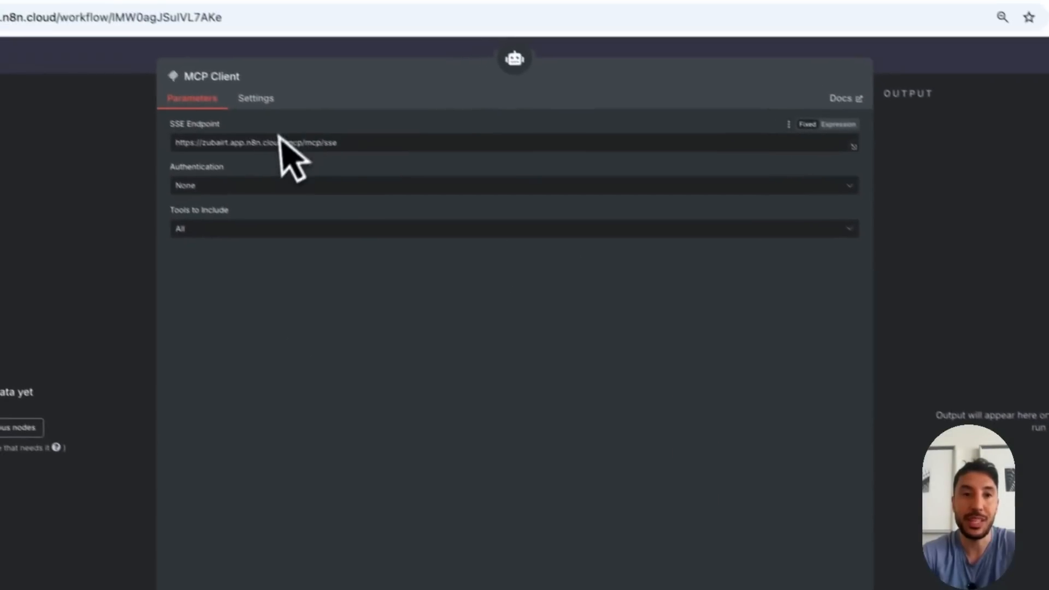
{"action": "left_click", "coordinate": [858, 82]}
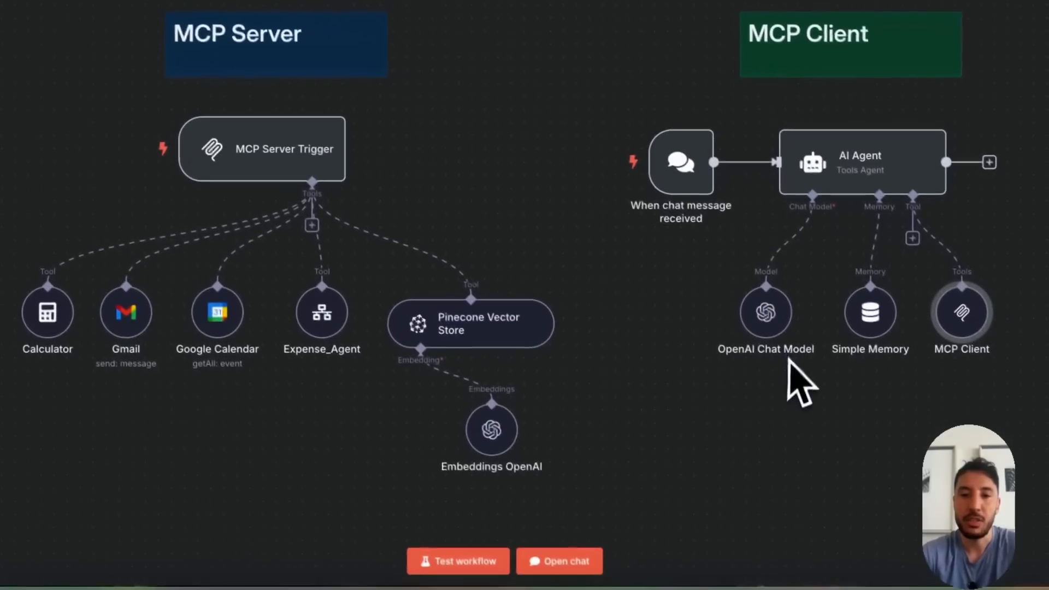
Open the MCP Demo workflow's chat and delete the Simple Memory node from the AI Agent
{"action": "left_click", "coordinate": [541, 552]}
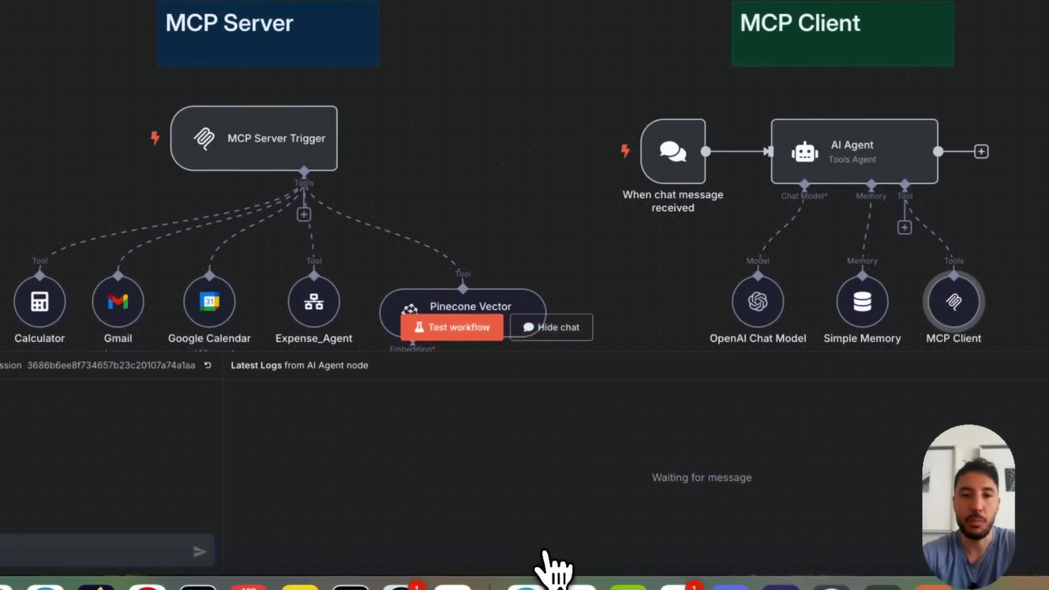
{"action": "scroll", "coordinate": [478, 183], "scroll_direction": "down", "scroll_amount": 5}
{"action": "scroll", "coordinate": [469, 164], "scroll_direction": "left", "scroll_amount": 1}
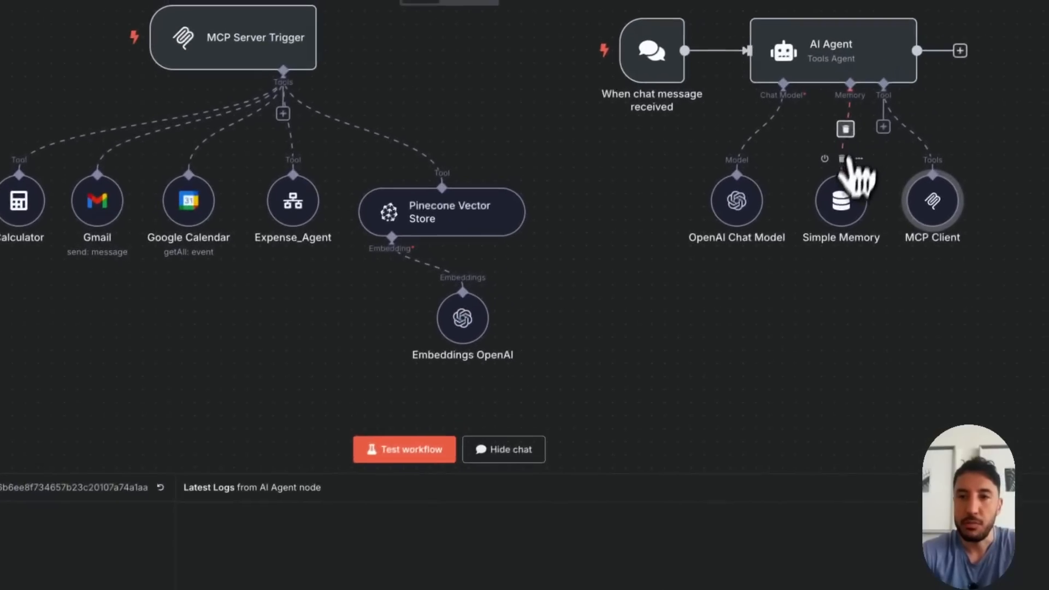
{"action": "left_click", "coordinate": [831, 166]}
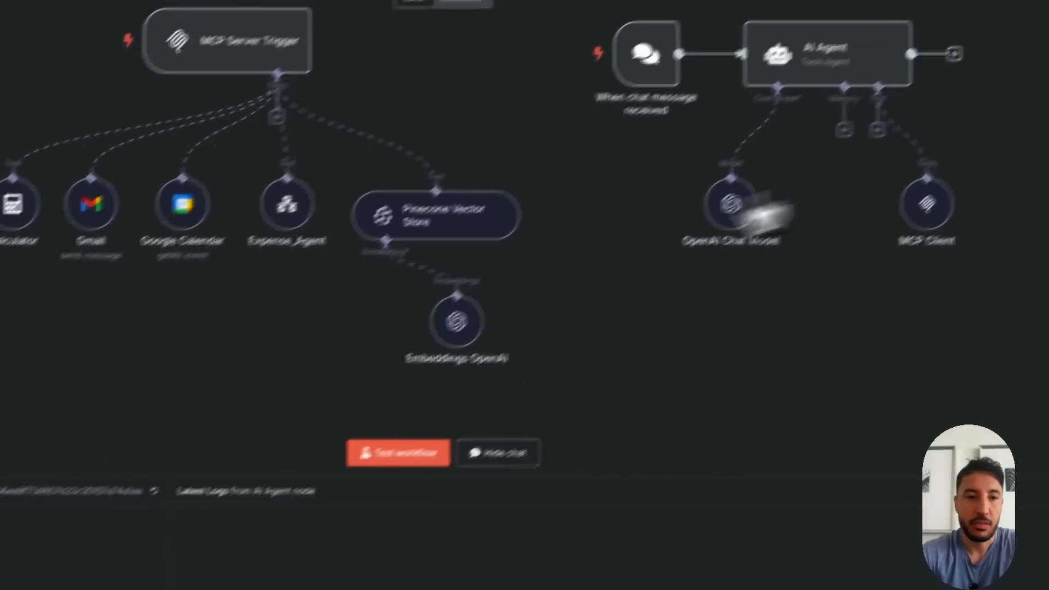
Copy the question about Bitcoin's price spike at the end of 2013 from the Claude conversation and send it in the n8n chat
{"action": "left_click", "coordinate": [157, 516]}
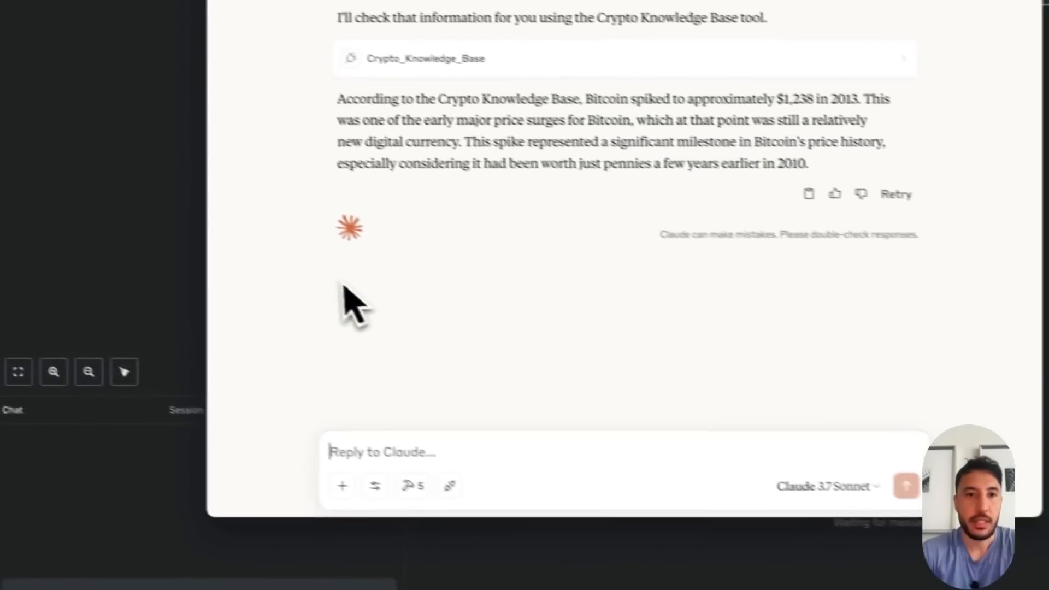
{"action": "scroll", "coordinate": [440, 117], "scroll_direction": "up", "scroll_amount": 6}
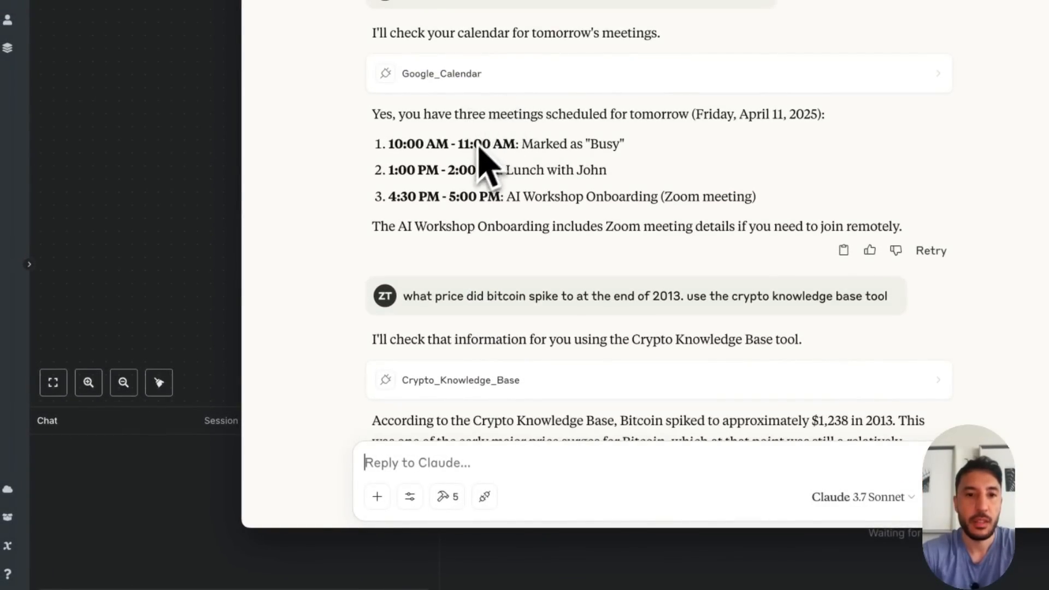
{"action": "triple_click", "coordinate": [528, 297]}
{"action": "key", "text": "super+c"}
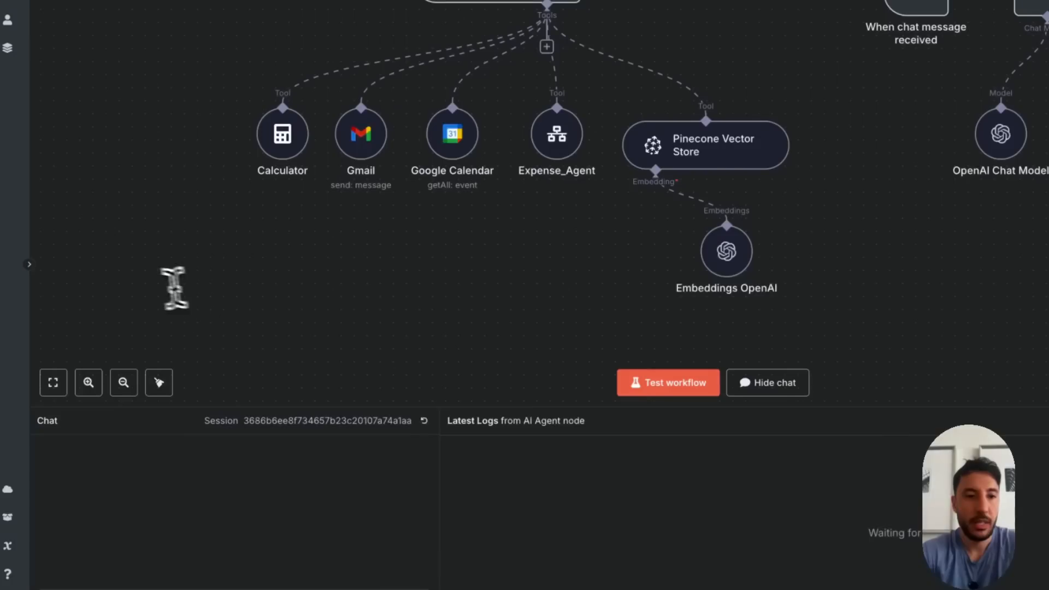
{"action": "type", "text": "what did"}
{"action": "key", "text": "ctrl+a"}
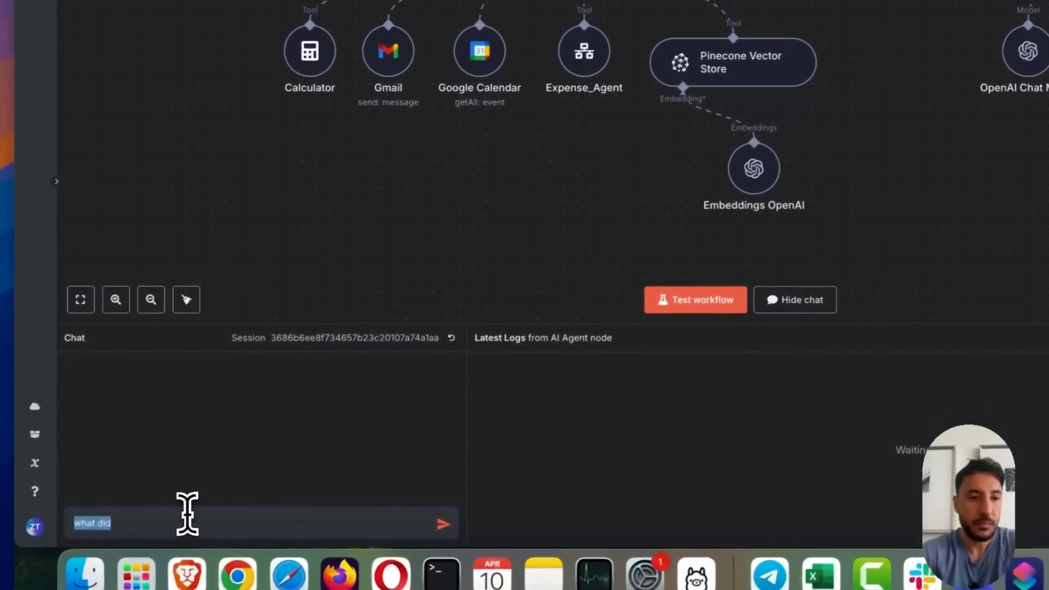
{"action": "key", "text": "BackSpace"}
{"action": "key", "text": "super+v"}
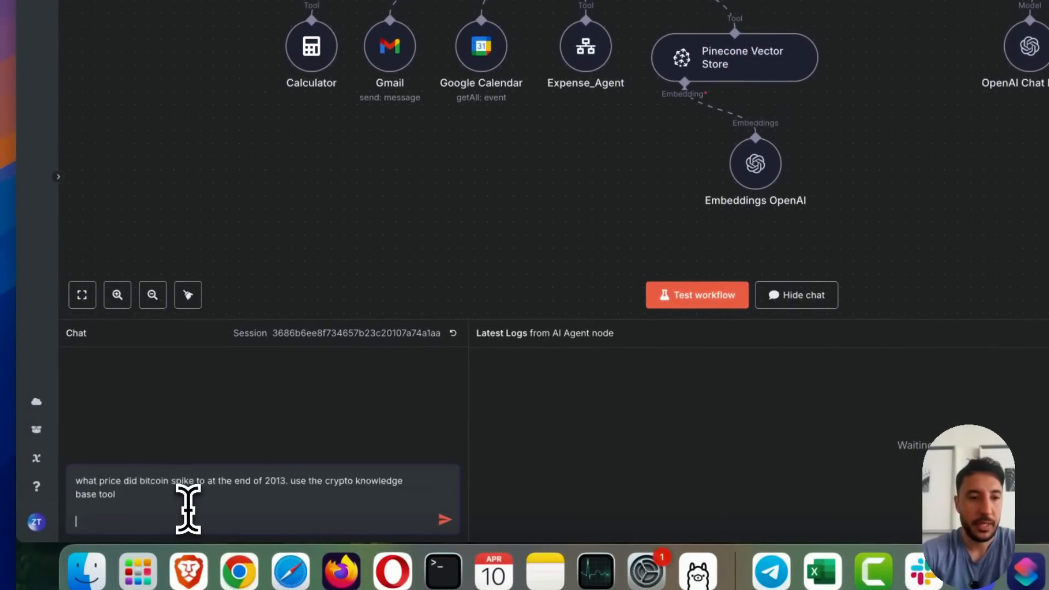
{"action": "key", "text": "Return"}
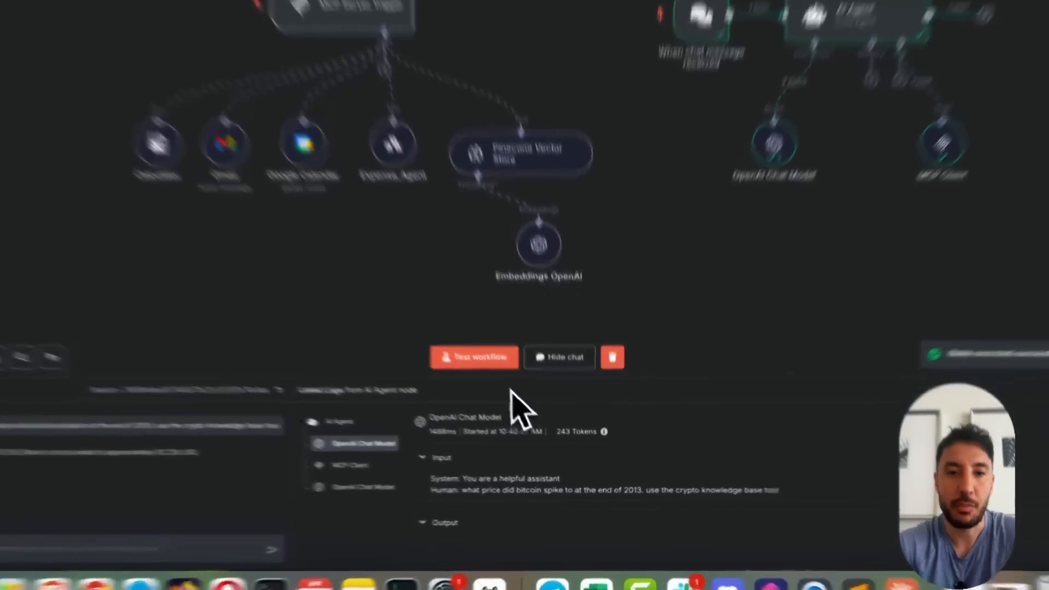
Enlarge the log area and examine the MCP Client call's input and output, comparing the retrieved text with the chat answer
{"action": "left_click_drag", "start_coordinate": [500, 298], "coordinate": [470, 3]}
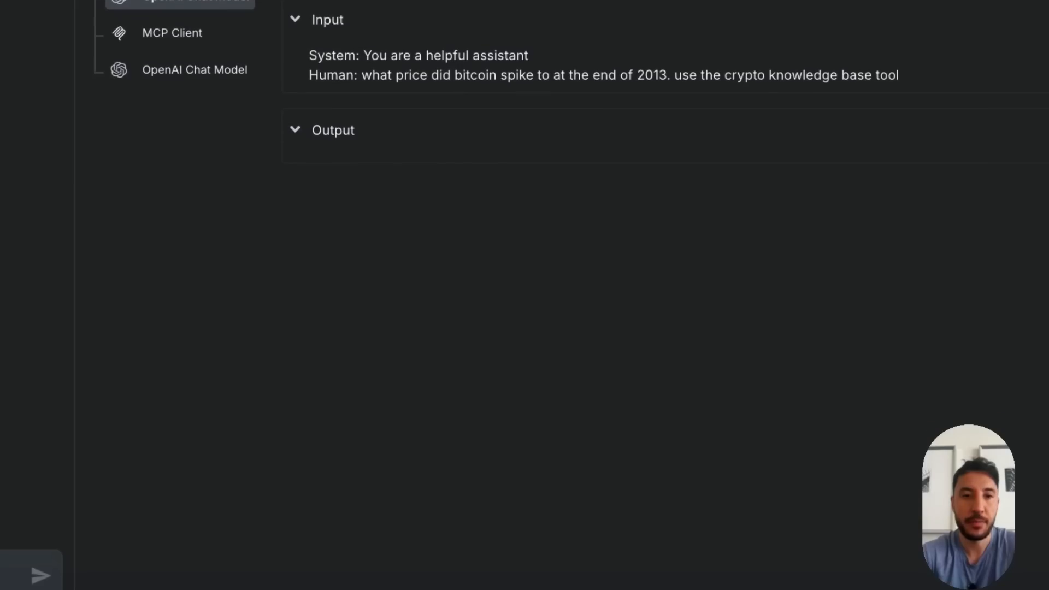
{"action": "left_click", "coordinate": [159, 32]}
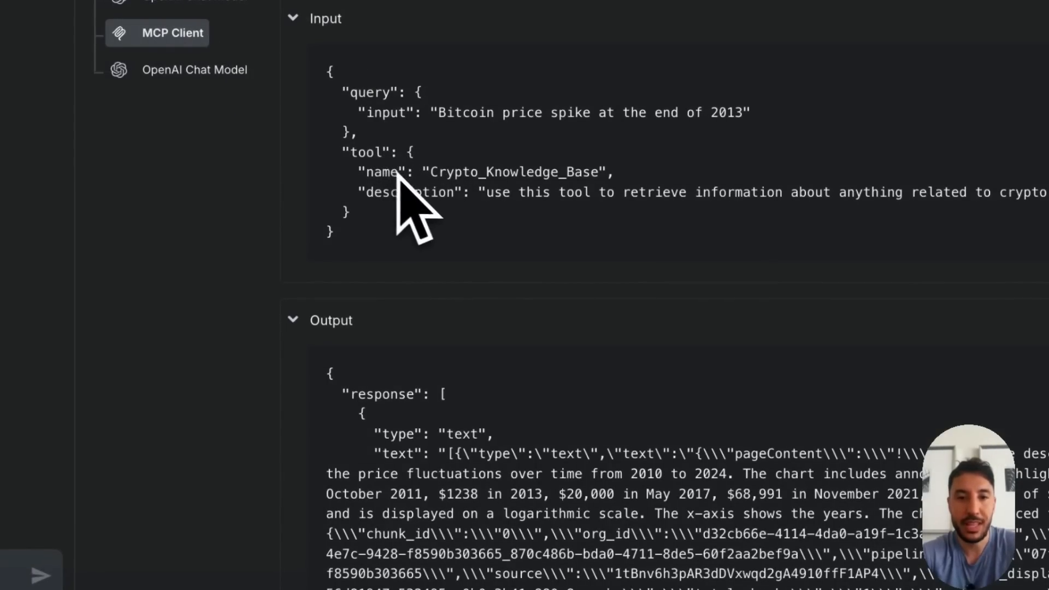
{"action": "scroll", "coordinate": [612, 328], "scroll_direction": "down", "scroll_amount": 8}
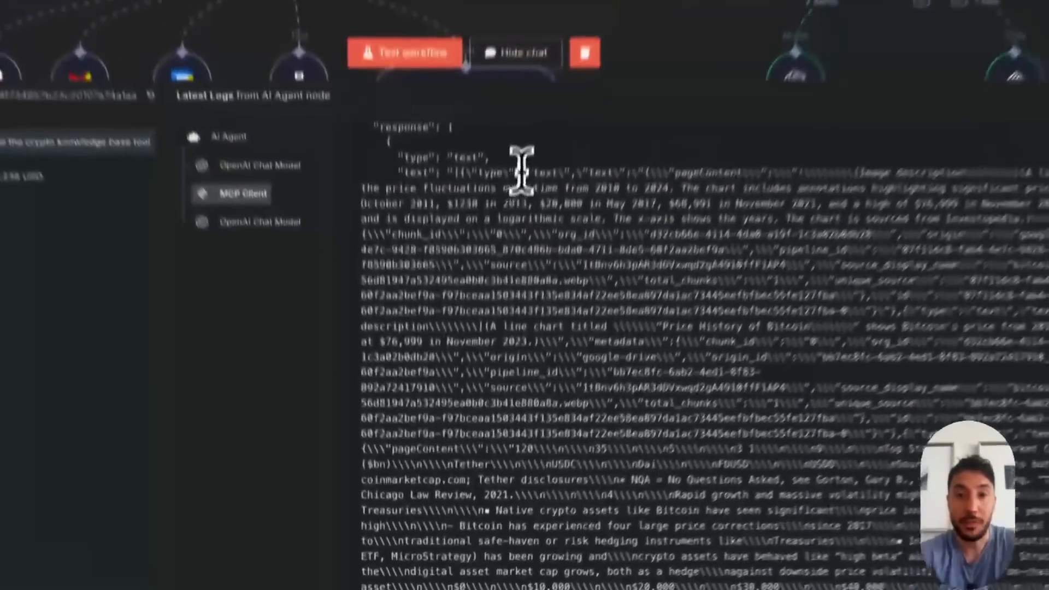
{"action": "left_click_drag", "start_coordinate": [560, 7], "coordinate": [851, 8]}
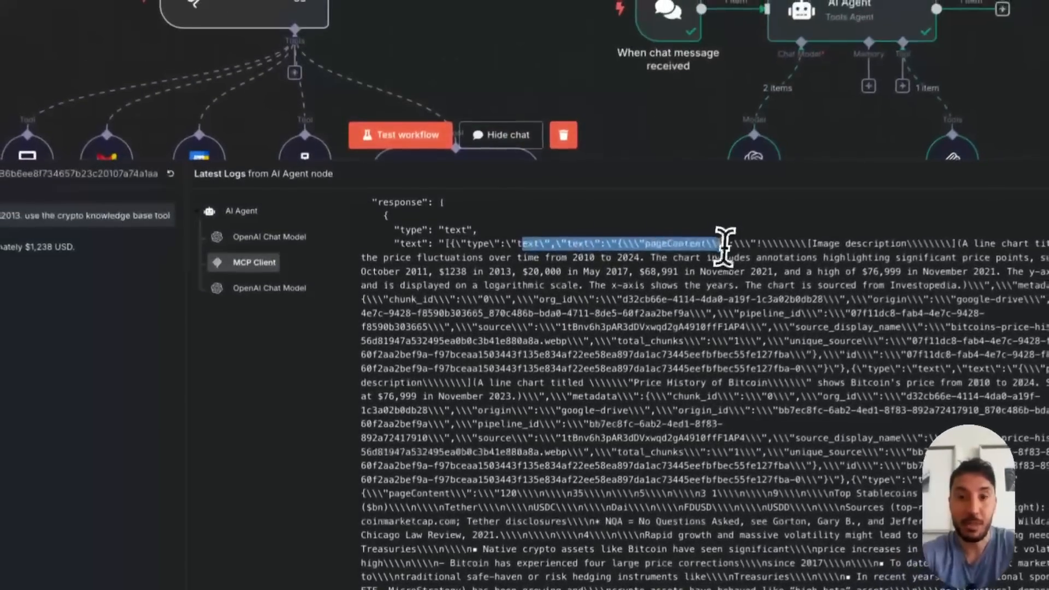
{"action": "left_click_drag", "start_coordinate": [724, 247], "coordinate": [752, 259]}
{"action": "triple_click", "coordinate": [827, 250]}
{"action": "left_click", "coordinate": [737, 298]}
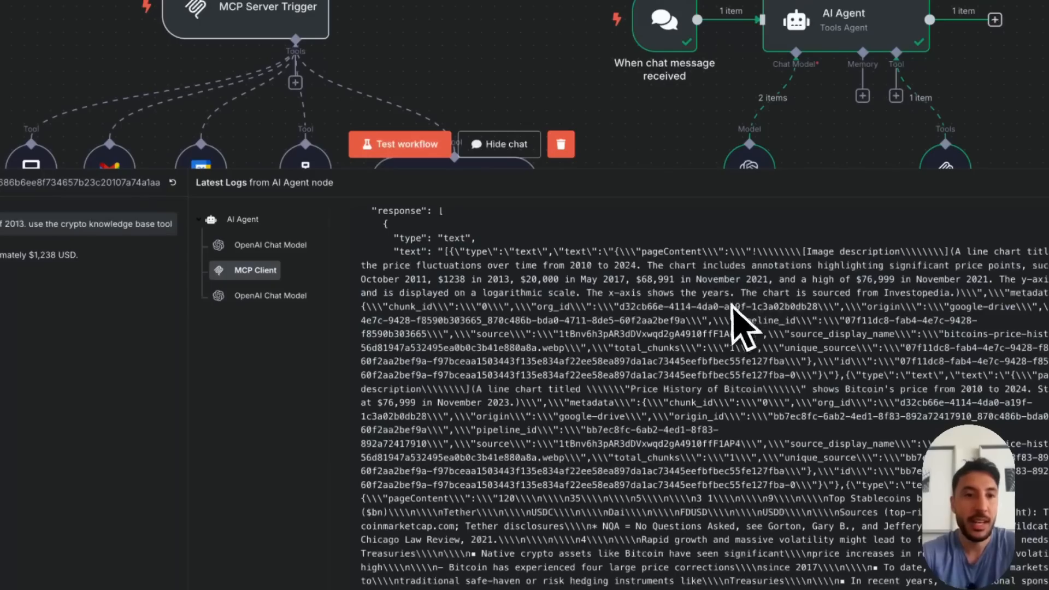
{"action": "double_click", "coordinate": [68, 254]}
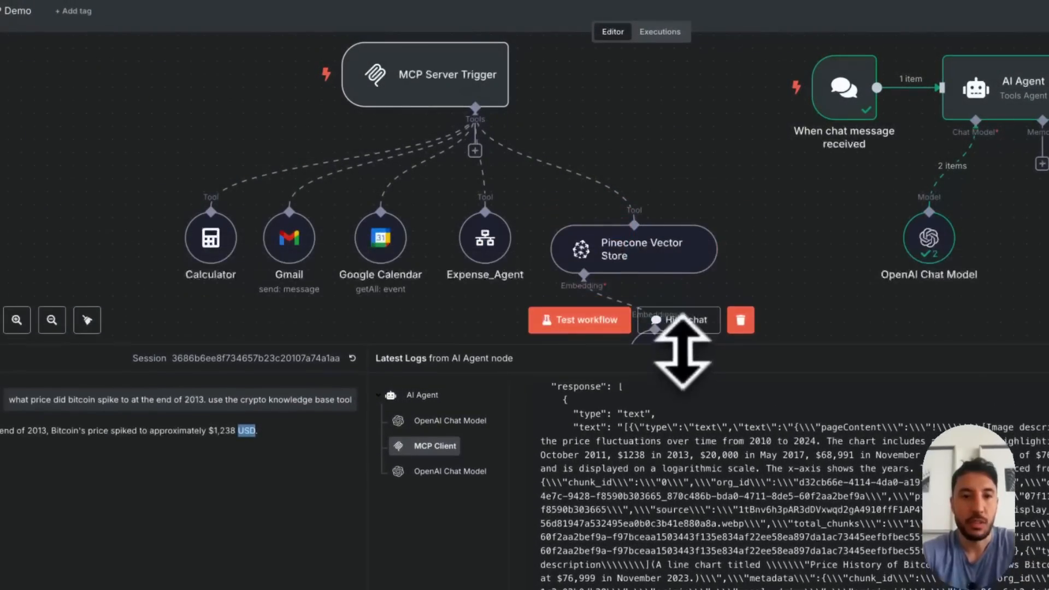
Shrink the log area and inspect the latest execution of the MCP Demo workflow to see which server tools ran
{"action": "left_click_drag", "start_coordinate": [682, 350], "coordinate": [667, 428]}
{"action": "left_click", "coordinate": [658, 33]}
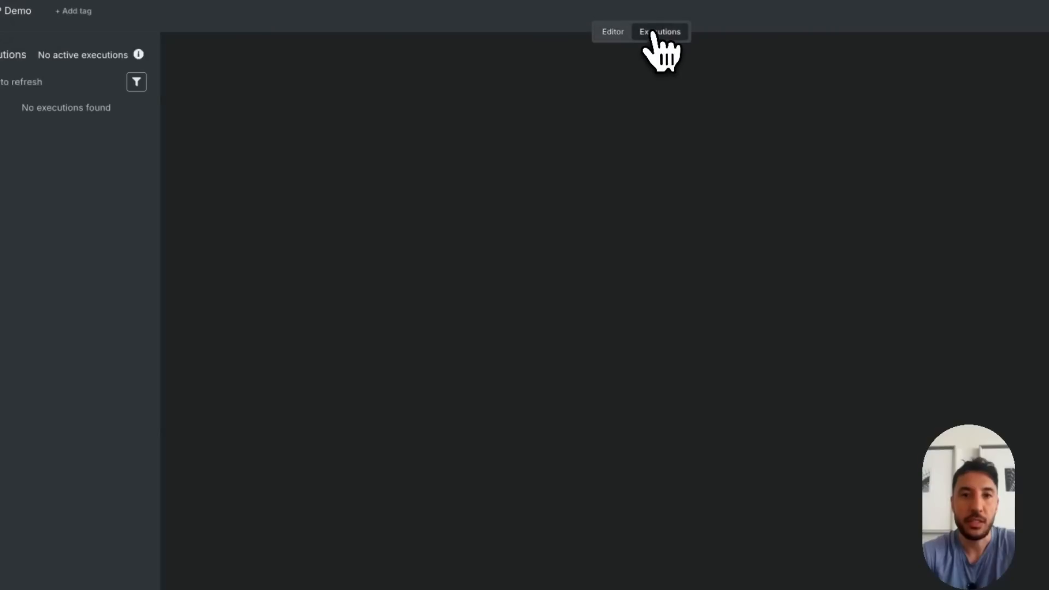
{"action": "left_click", "coordinate": [77, 119]}
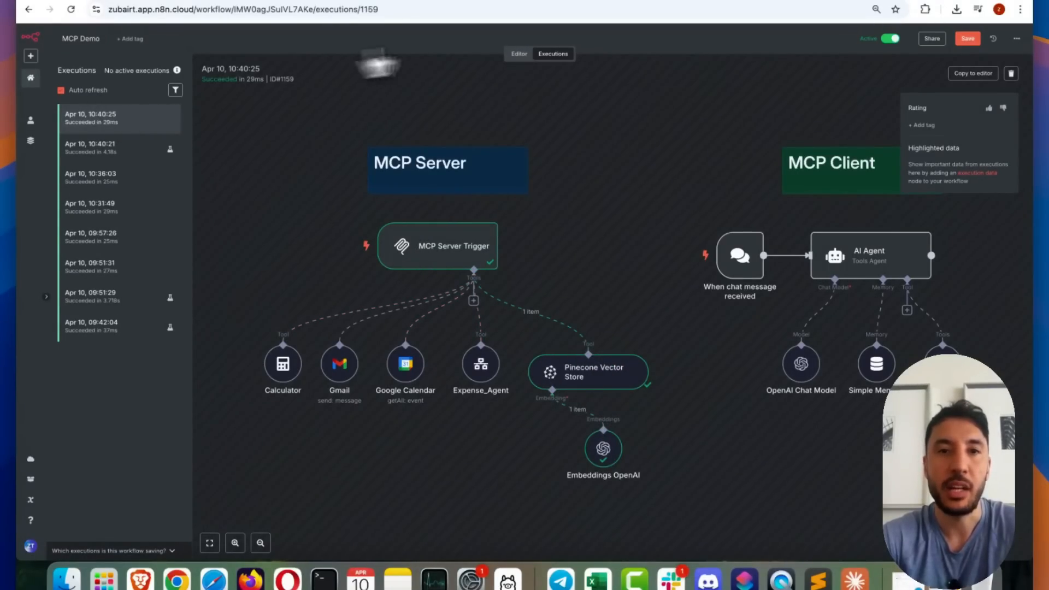
Return to the workflow editor and ask in the chat "how much did i spend on marketing the last quarter of 2024"
{"action": "left_click", "coordinate": [518, 53]}
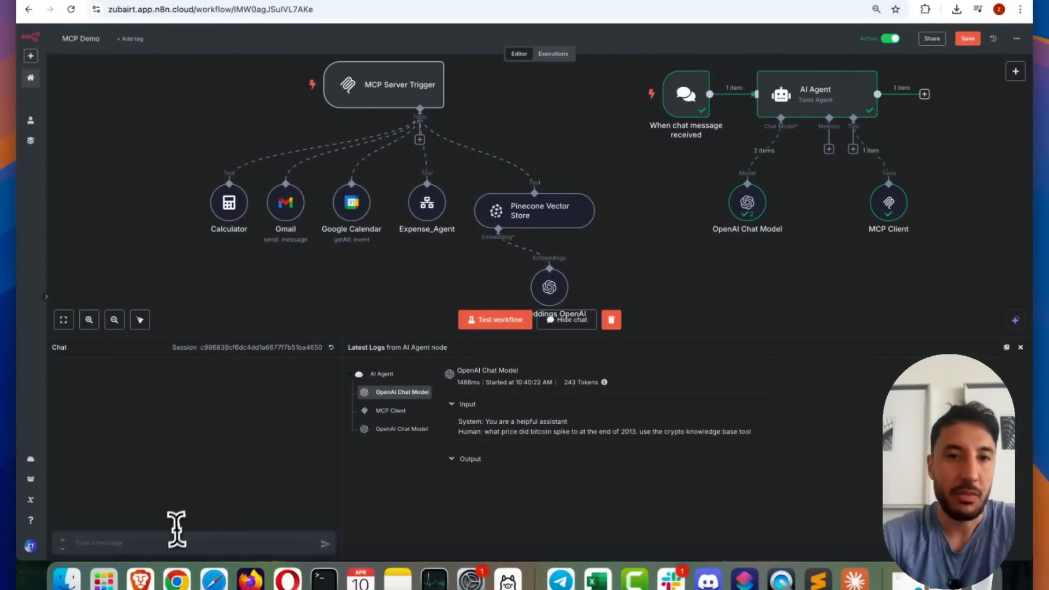
{"action": "type", "text": "how"}
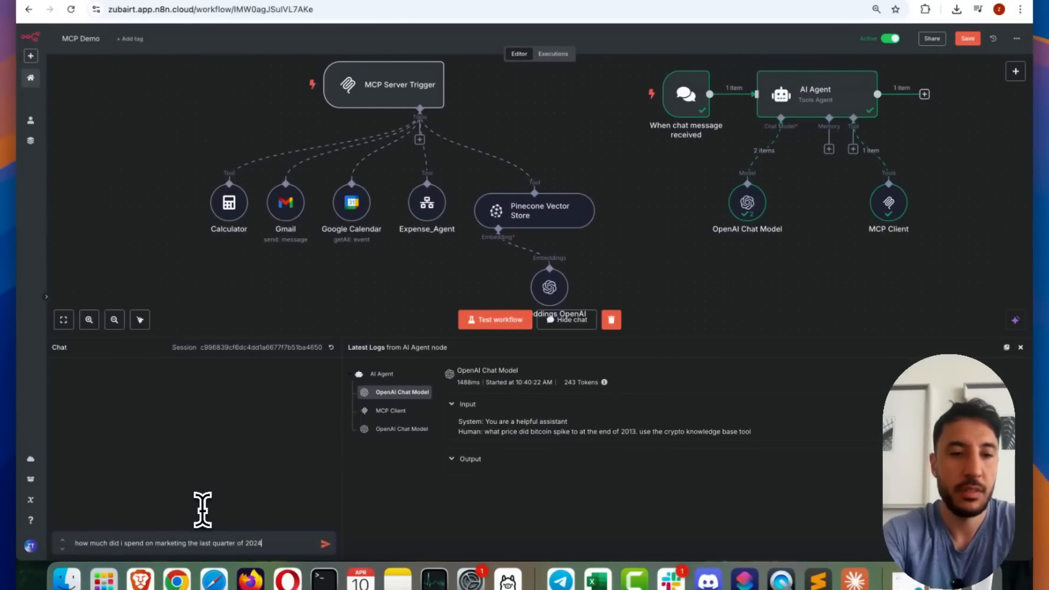
{"action": "key", "text": "Return"}
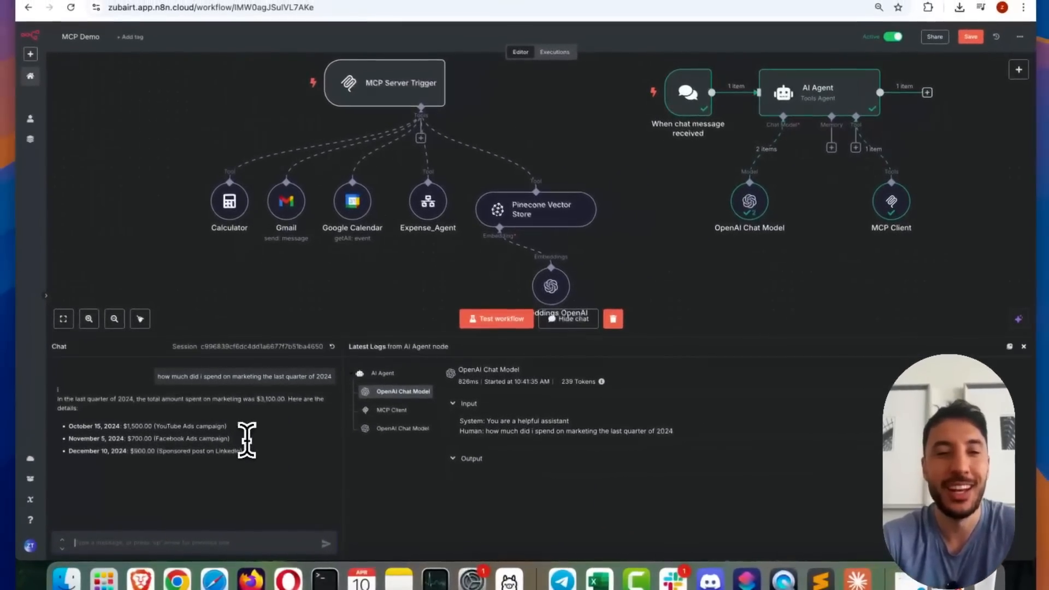
Examine the MCP Client log's input and output for the marketing spend question
{"action": "left_click", "coordinate": [398, 411]}
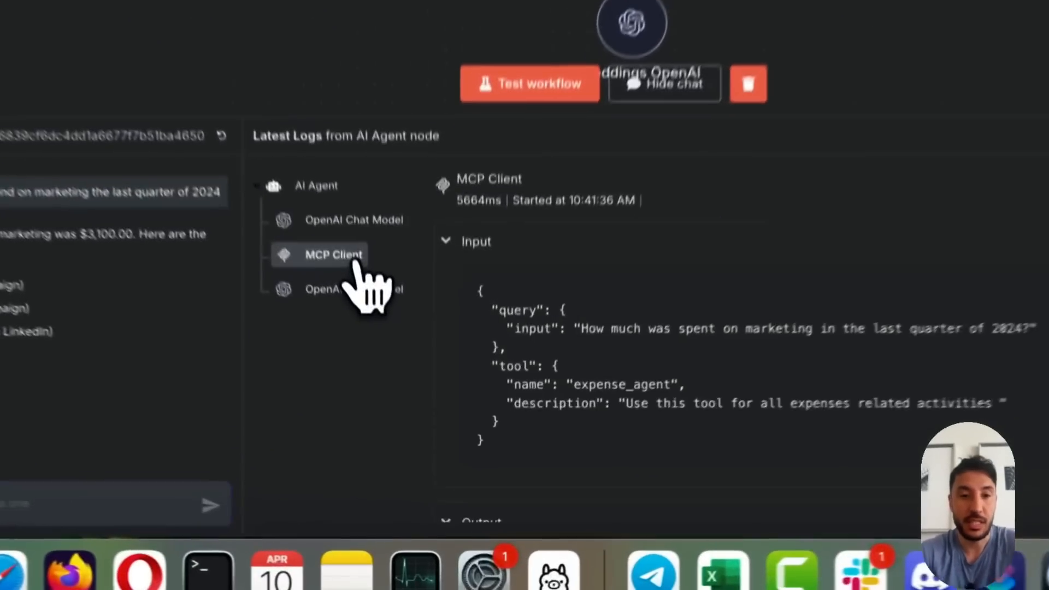
{"action": "scroll", "coordinate": [683, 292], "scroll_direction": "down", "scroll_amount": 3}
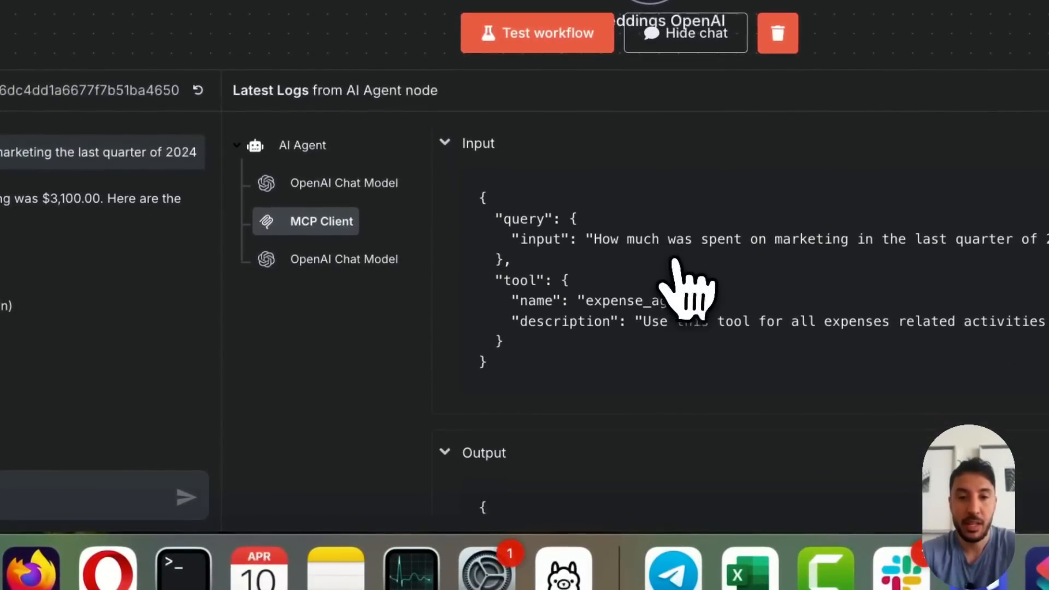
{"action": "scroll", "coordinate": [714, 333], "scroll_direction": "down", "scroll_amount": 4}
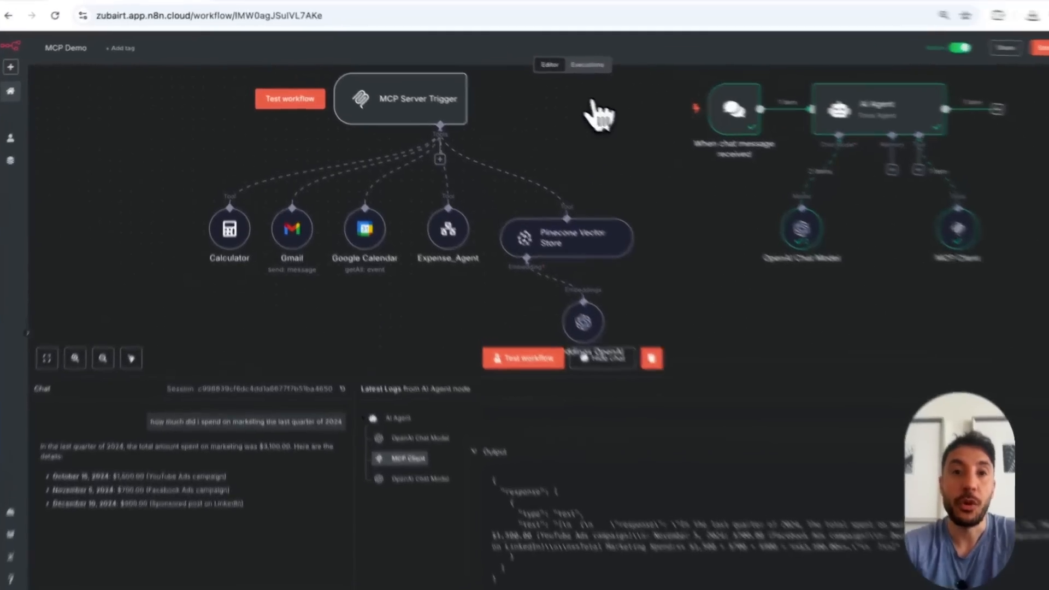
Inspect the newest execution of the MCP Demo workflow to see which server tool handled the marketing question, and return to the editor
{"action": "left_click", "coordinate": [590, 63]}
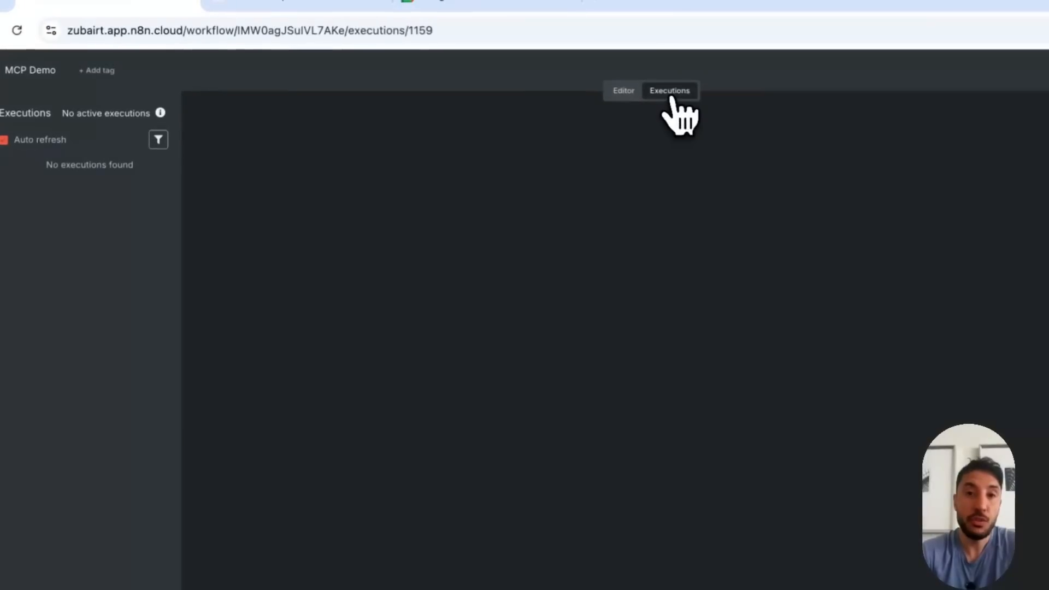
{"action": "left_click", "coordinate": [163, 144]}
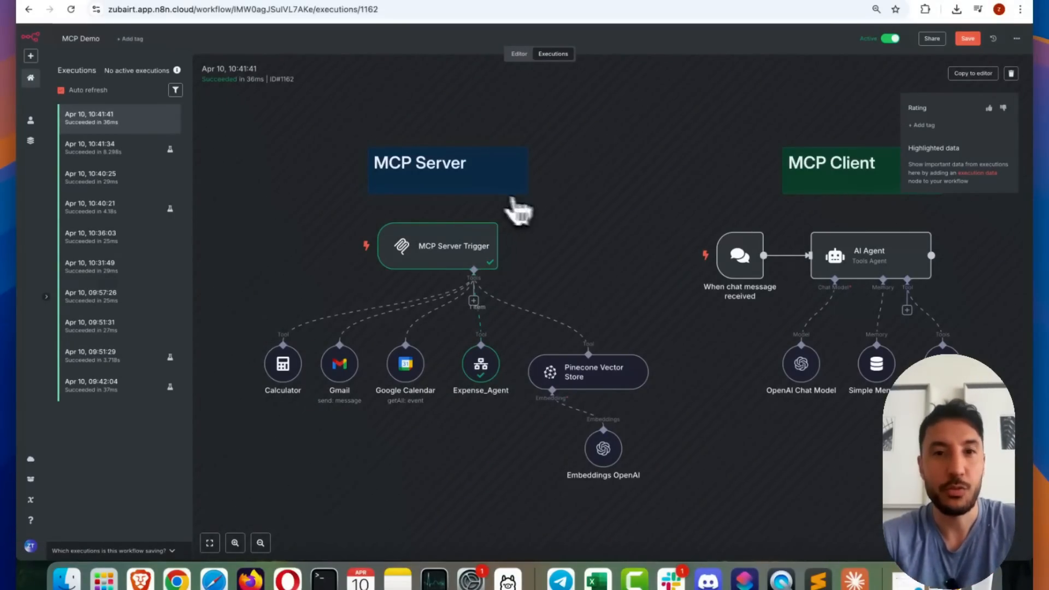
{"action": "left_click", "coordinate": [517, 54]}
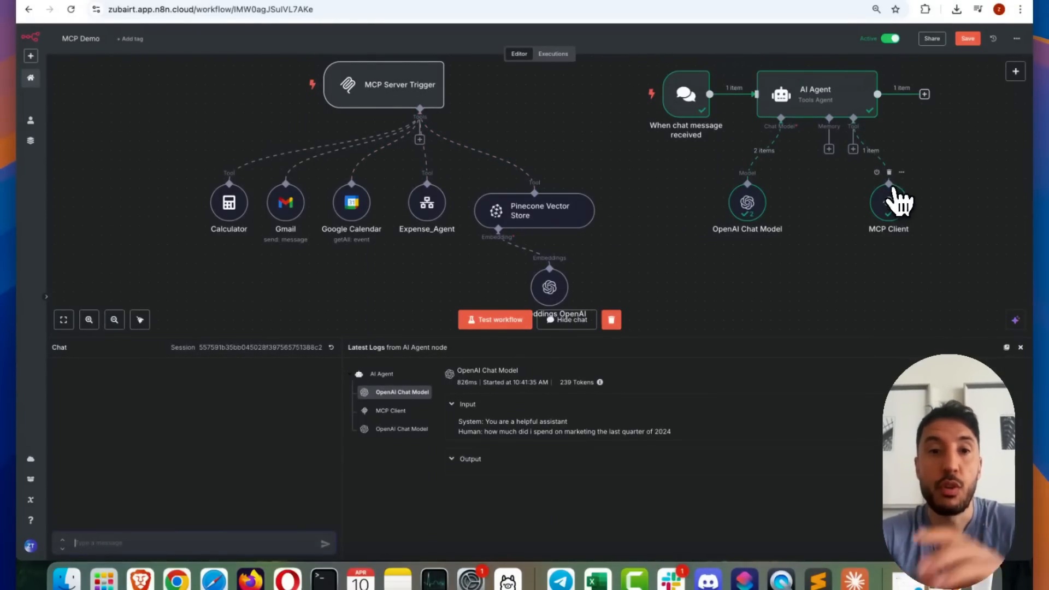
In the MCP Client node, set Tools to Include to Selected and open the list of individual tools
{"action": "double_click", "coordinate": [889, 204]}
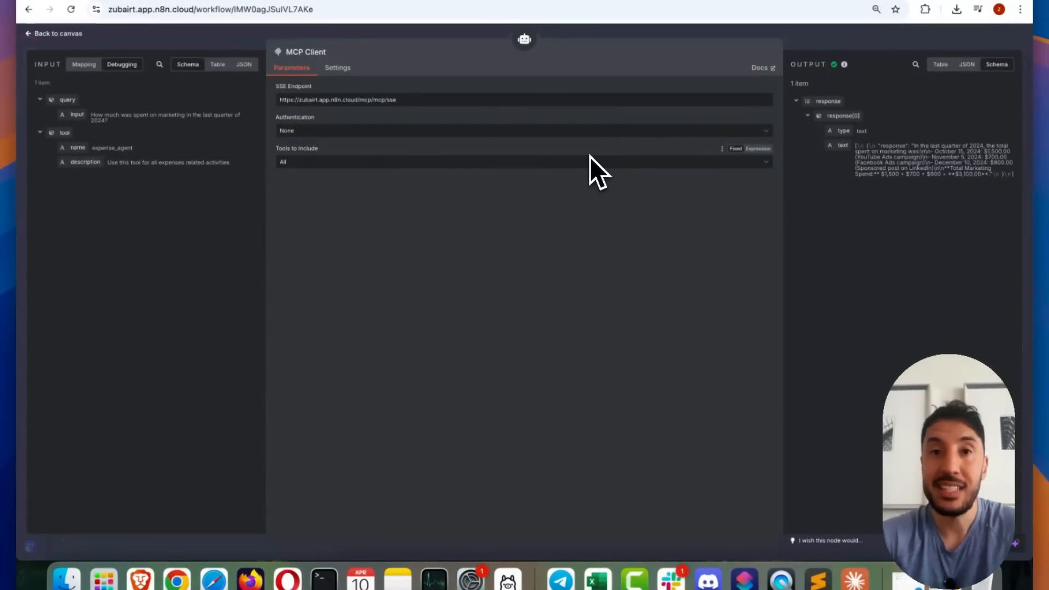
{"action": "left_click", "coordinate": [590, 161]}
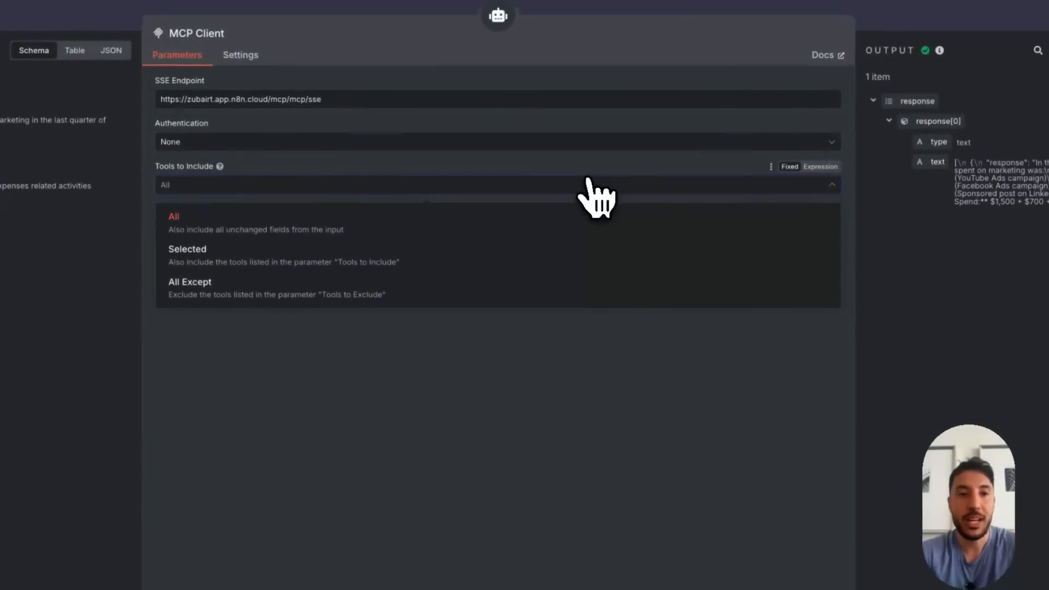
{"action": "left_click", "coordinate": [307, 256]}
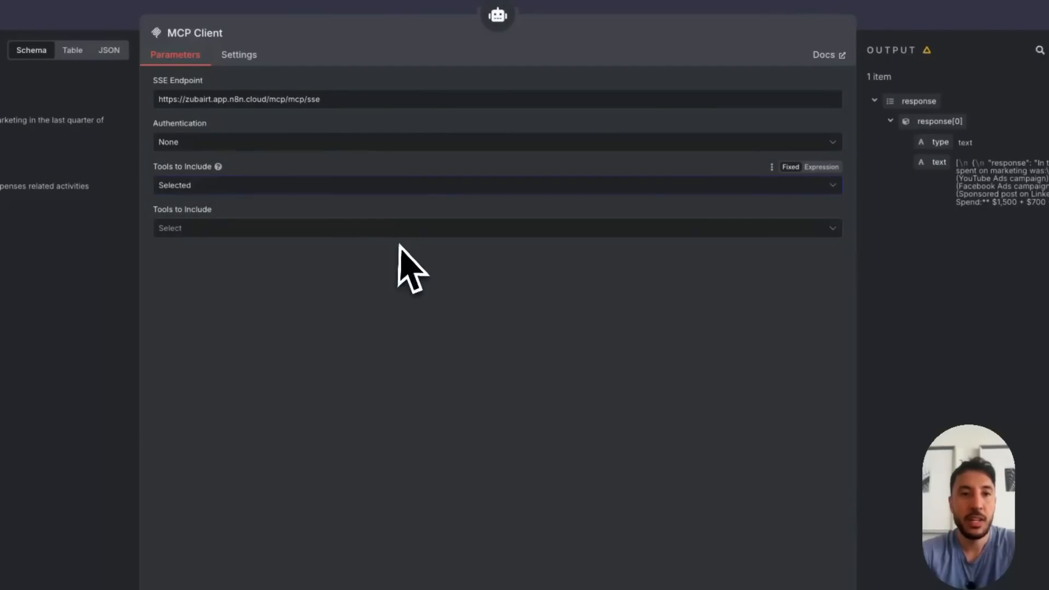
{"action": "left_click", "coordinate": [403, 228]}
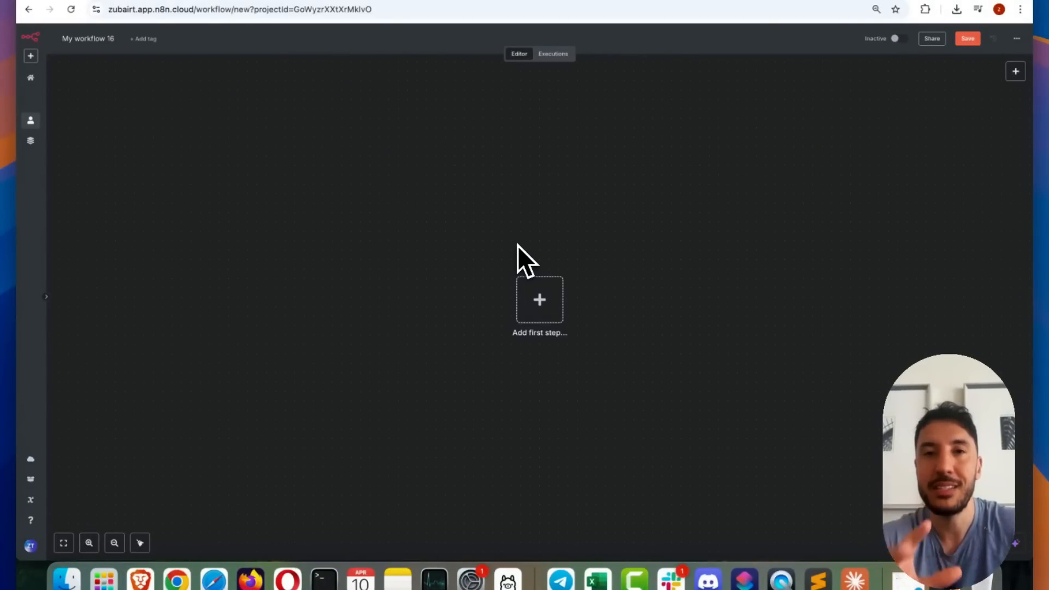
Find the MCP Server Trigger by searching for "mcp" and add it as the new workflow's first step
{"action": "left_click", "coordinate": [539, 306]}
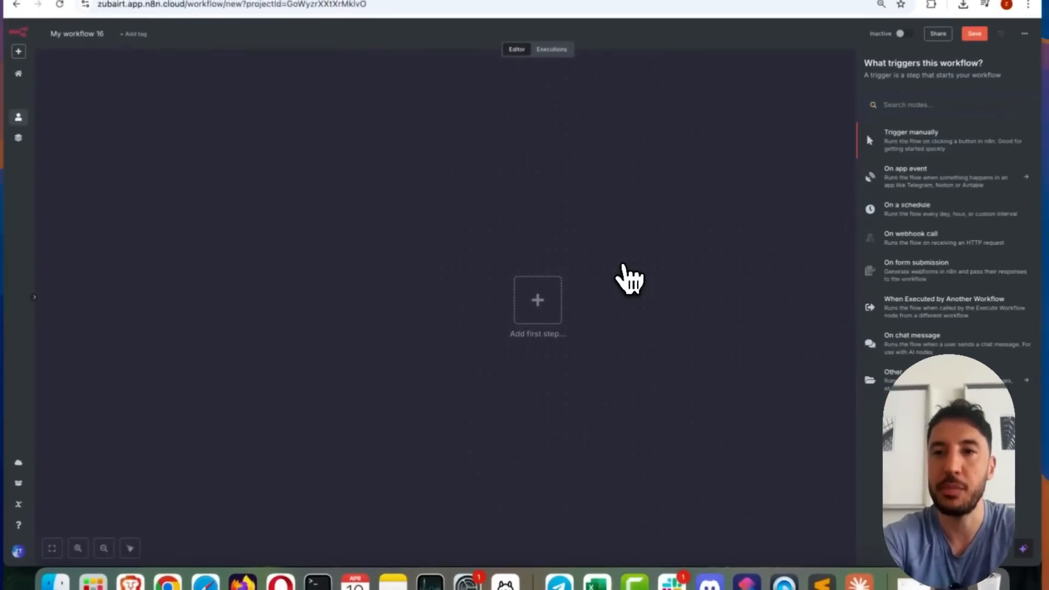
{"action": "type", "text": "mcp"}
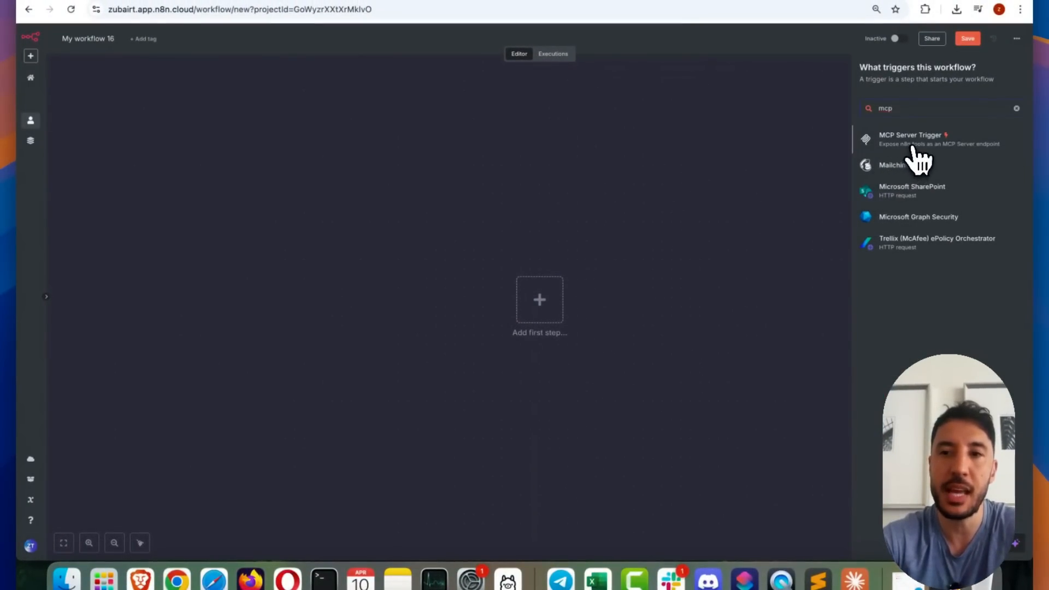
{"action": "left_click", "coordinate": [911, 141]}
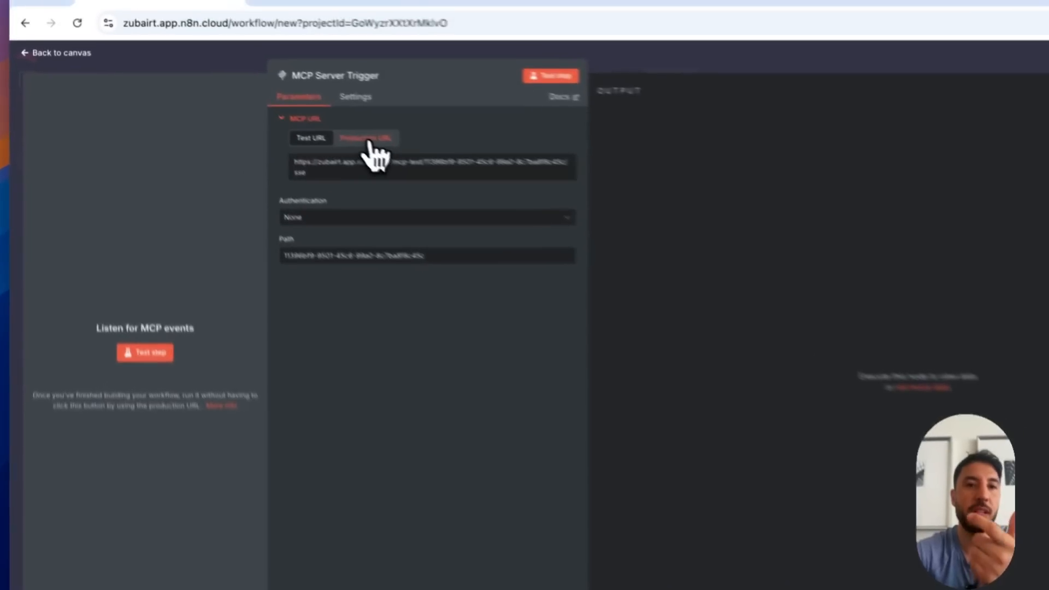
Compare the trigger's test and production MCP URLs, ending on the production URL
{"action": "left_click", "coordinate": [305, 103]}
{"action": "left_click", "coordinate": [259, 103]}
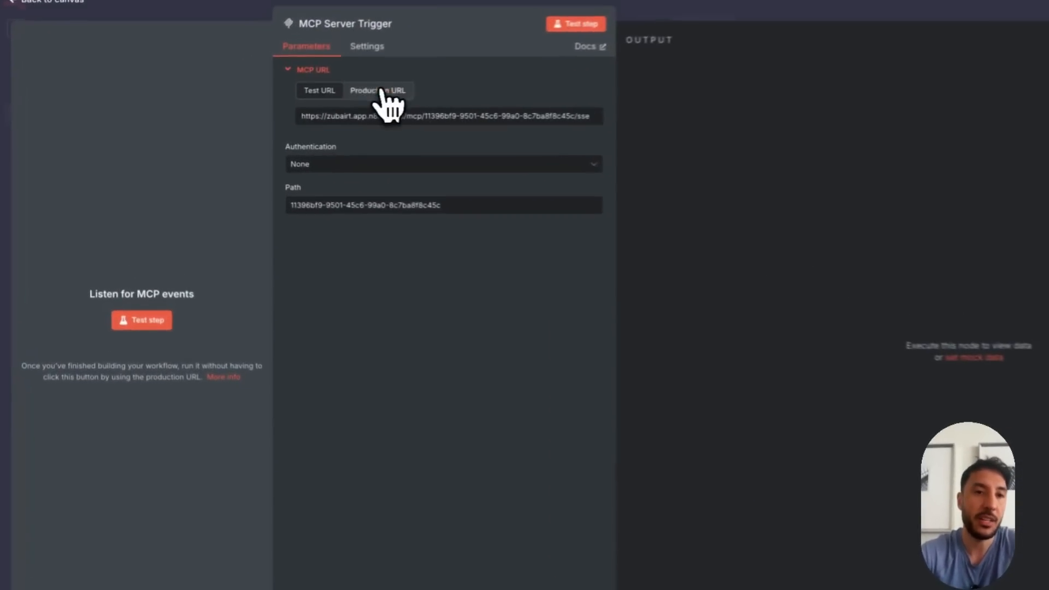
{"action": "left_click", "coordinate": [307, 104]}
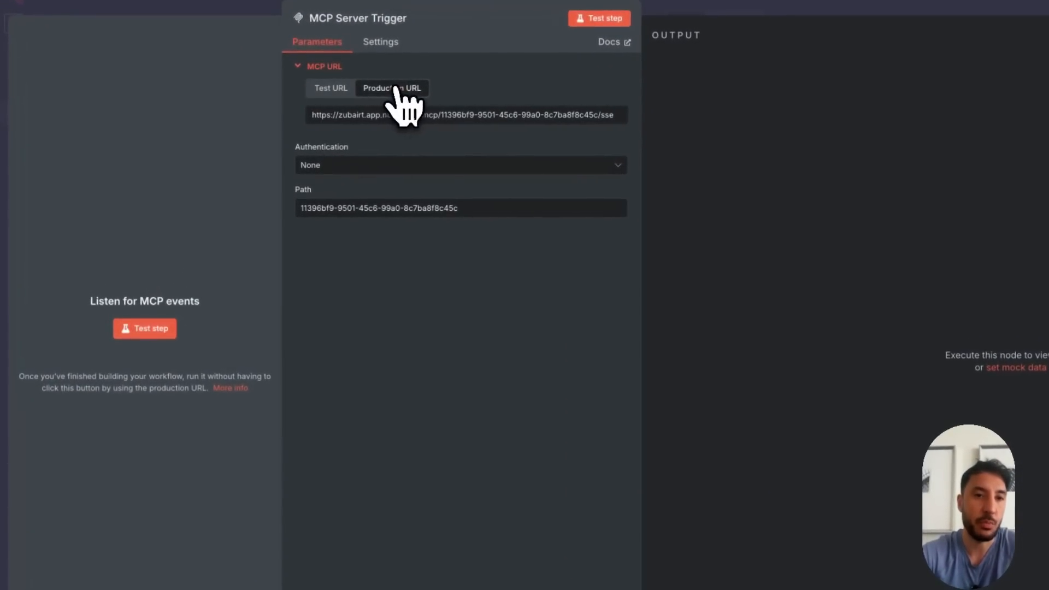
Review the trigger's authentication options, keep None, and set the path to "mcp"
{"action": "left_click", "coordinate": [339, 169]}
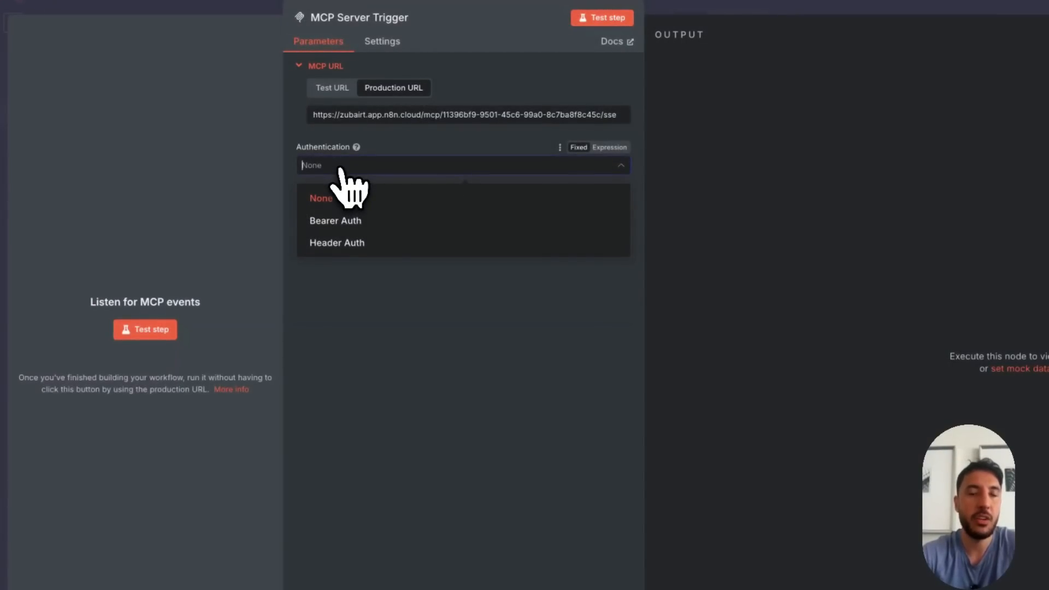
{"action": "left_click", "coordinate": [420, 361]}
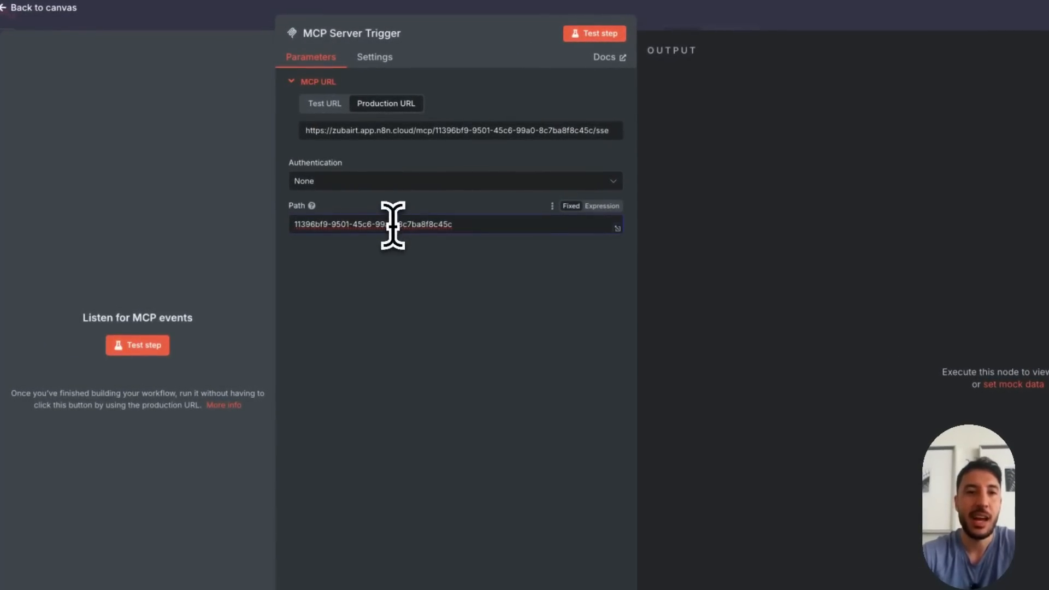
{"action": "triple_click", "coordinate": [393, 225]}
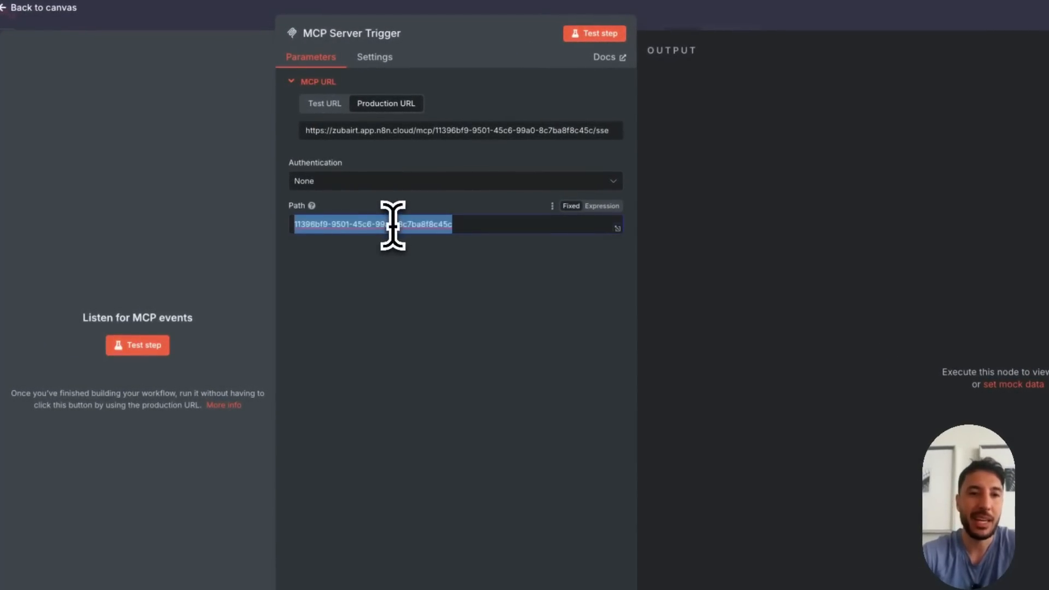
{"action": "type", "text": "mcp"}
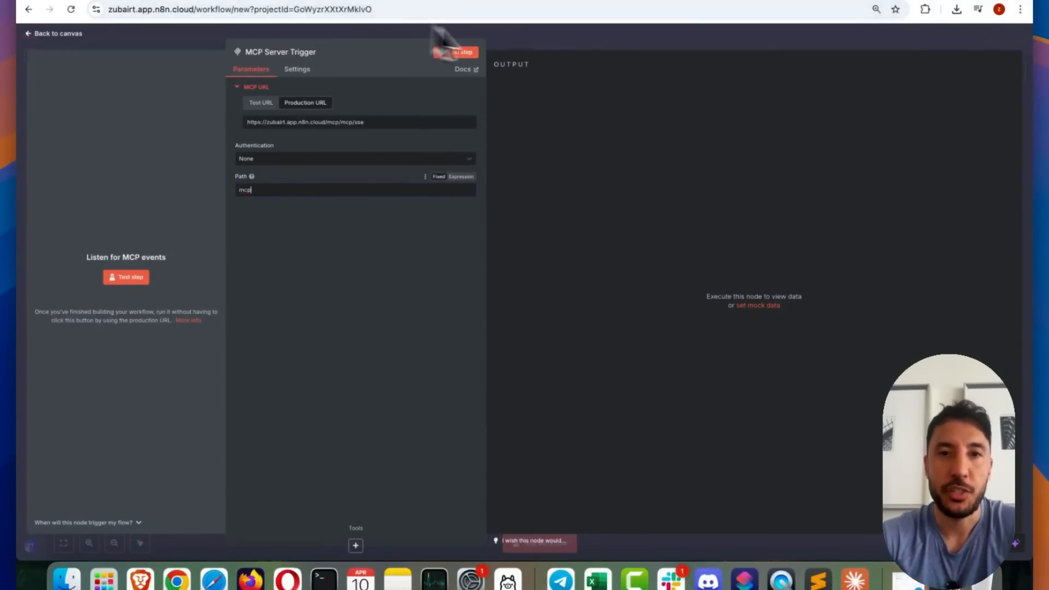
Switch to the AI Workshop community on Skool and open the Deep Dive Topics with n8n course in its classroom
{"action": "left_click", "coordinate": [529, 40]}
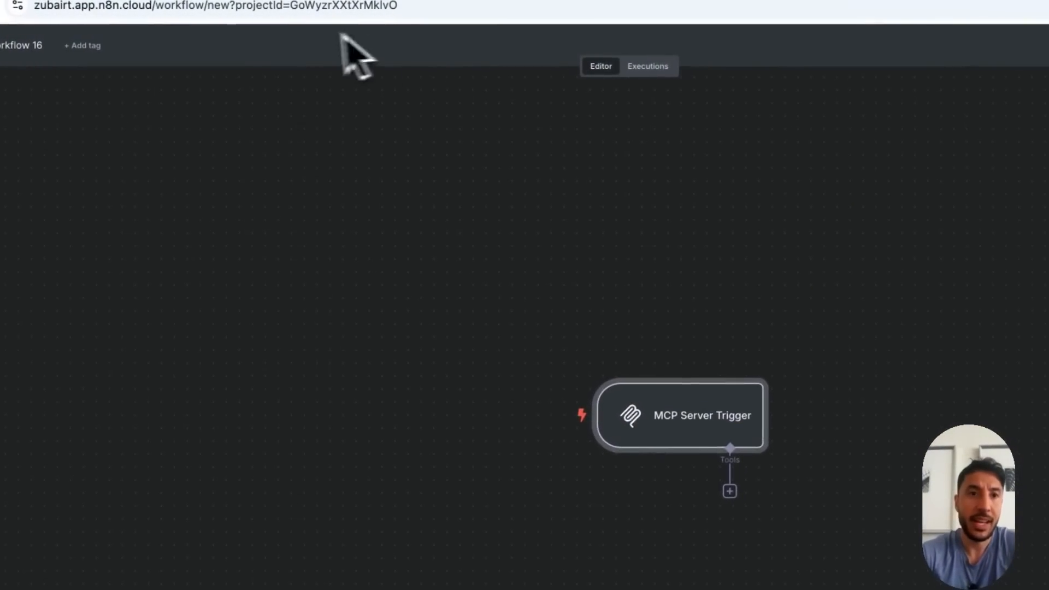
{"action": "left_click", "coordinate": [290, 12]}
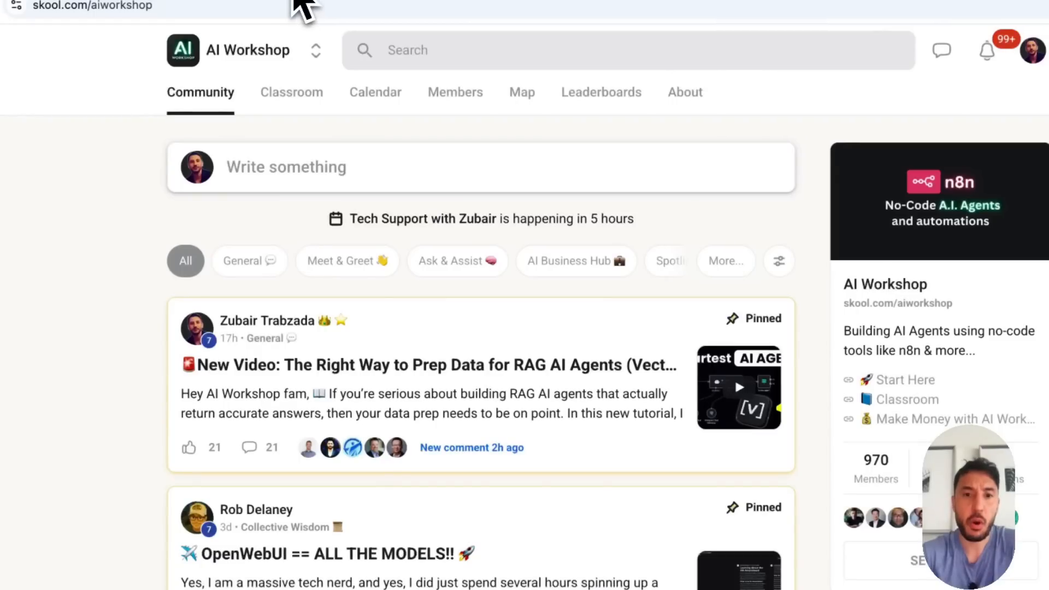
{"action": "left_click", "coordinate": [304, 100]}
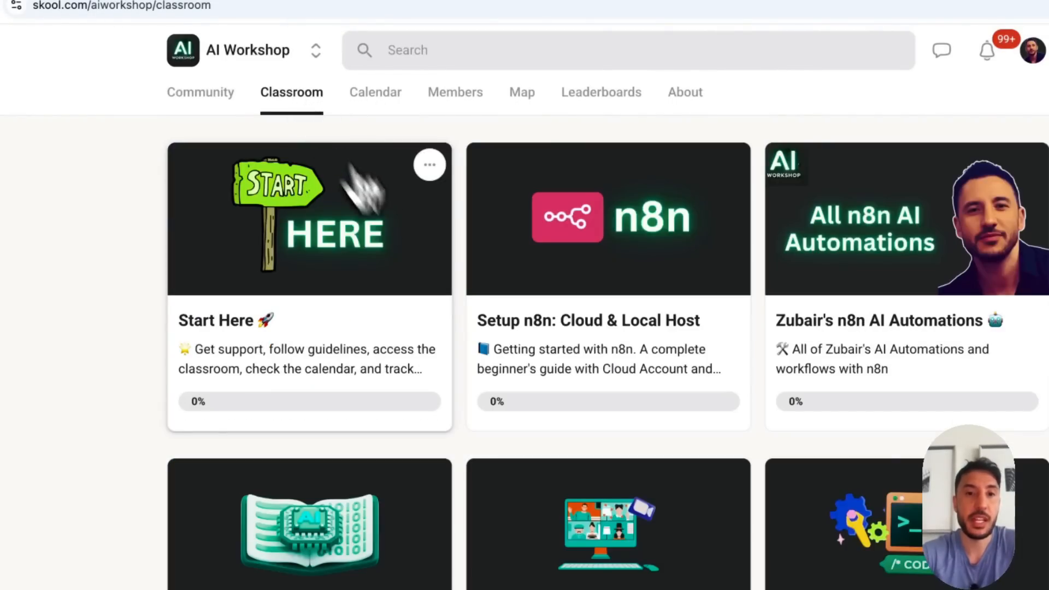
{"action": "scroll", "coordinate": [572, 403], "scroll_direction": "down", "scroll_amount": 2}
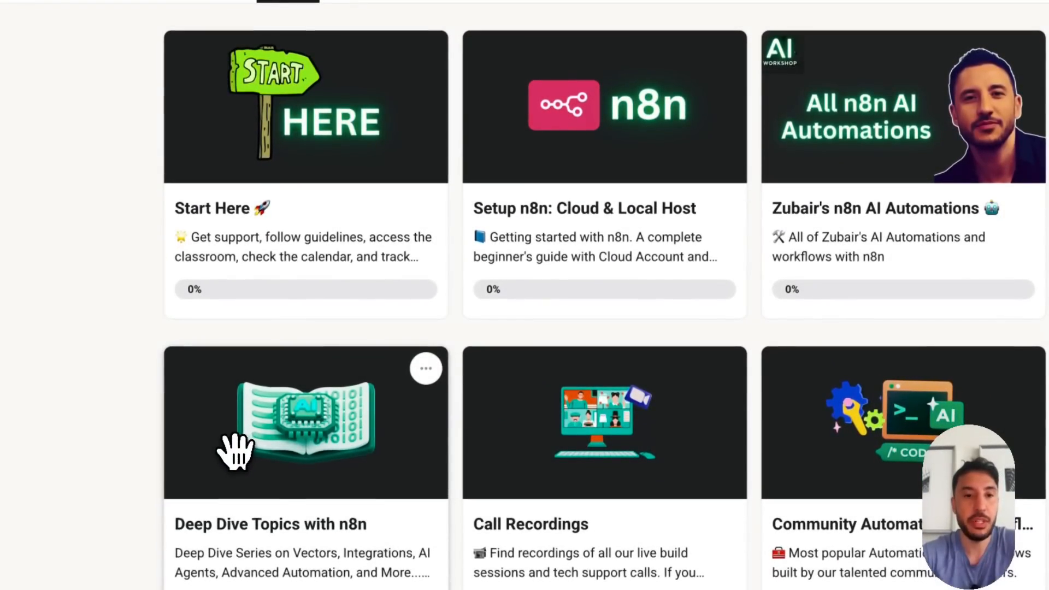
{"action": "left_click", "coordinate": [235, 451]}
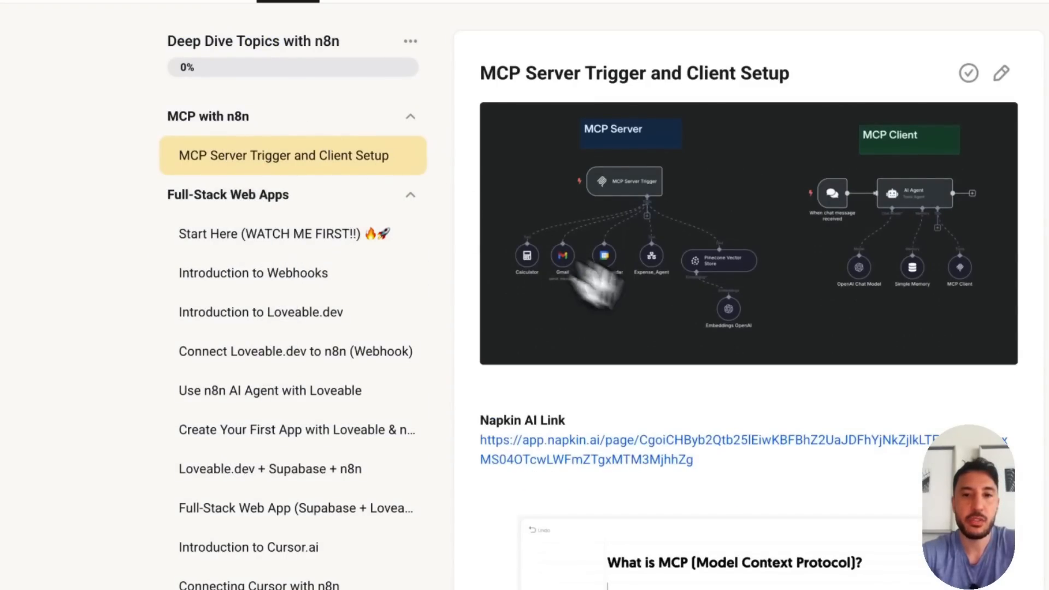
Look through the MCP Server Trigger and Client Setup lesson, including its resource links, Claude Desktop Config and n8n Blueprint file
{"action": "scroll", "coordinate": [705, 348], "scroll_direction": "down", "scroll_amount": 10}
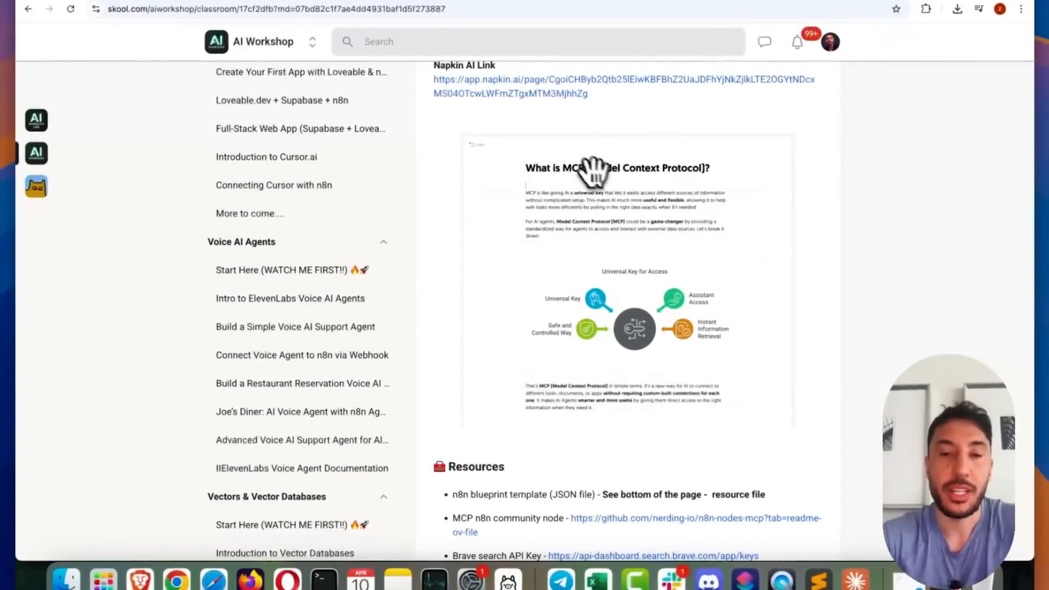
{"action": "scroll", "coordinate": [596, 229], "scroll_direction": "down", "scroll_amount": 10}
{"action": "scroll", "coordinate": [596, 240], "scroll_direction": "down", "scroll_amount": 3}
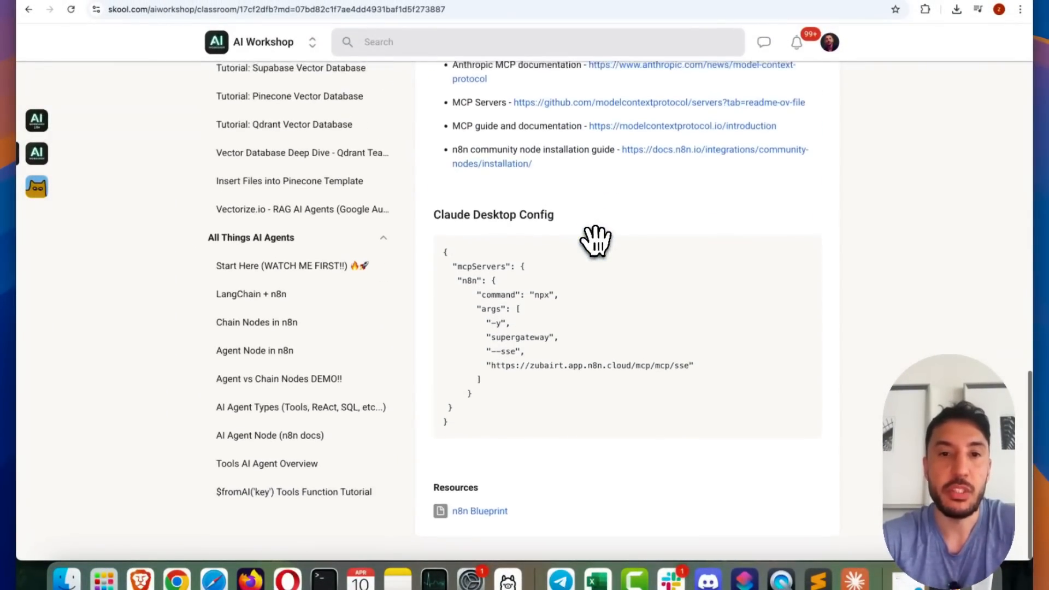
{"action": "scroll", "coordinate": [595, 241], "scroll_direction": "down", "scroll_amount": 1}
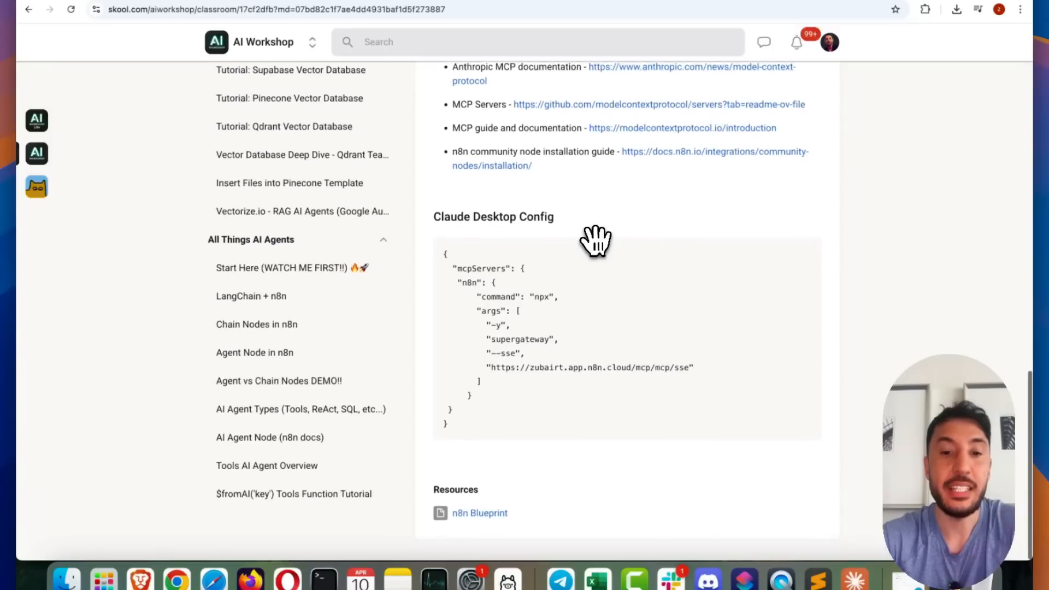
{"action": "scroll", "coordinate": [505, 382], "scroll_direction": "up", "scroll_amount": 20}
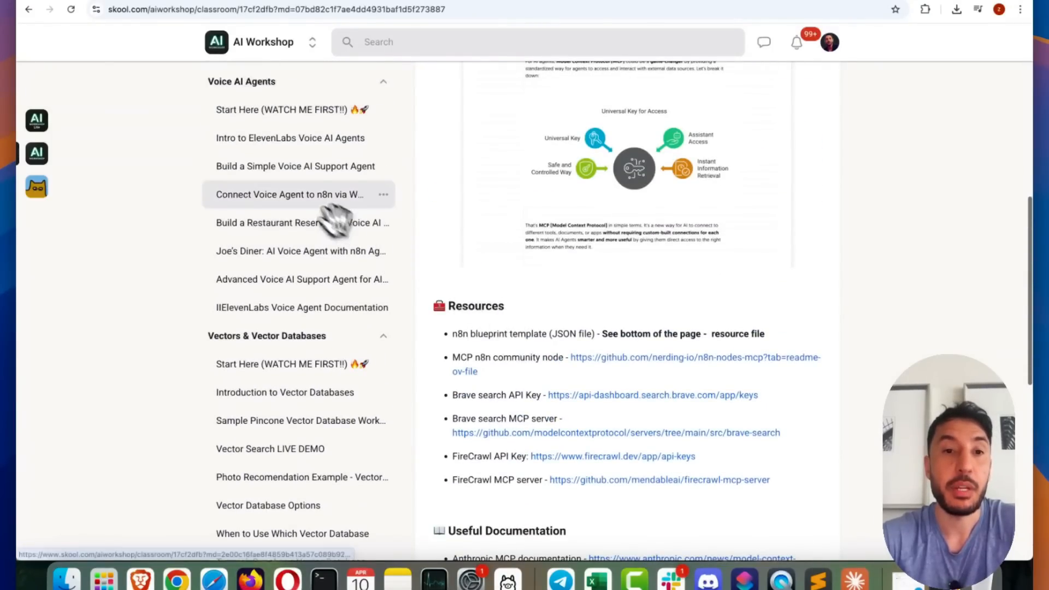
{"action": "scroll", "coordinate": [300, 200], "scroll_direction": "up", "scroll_amount": 3}
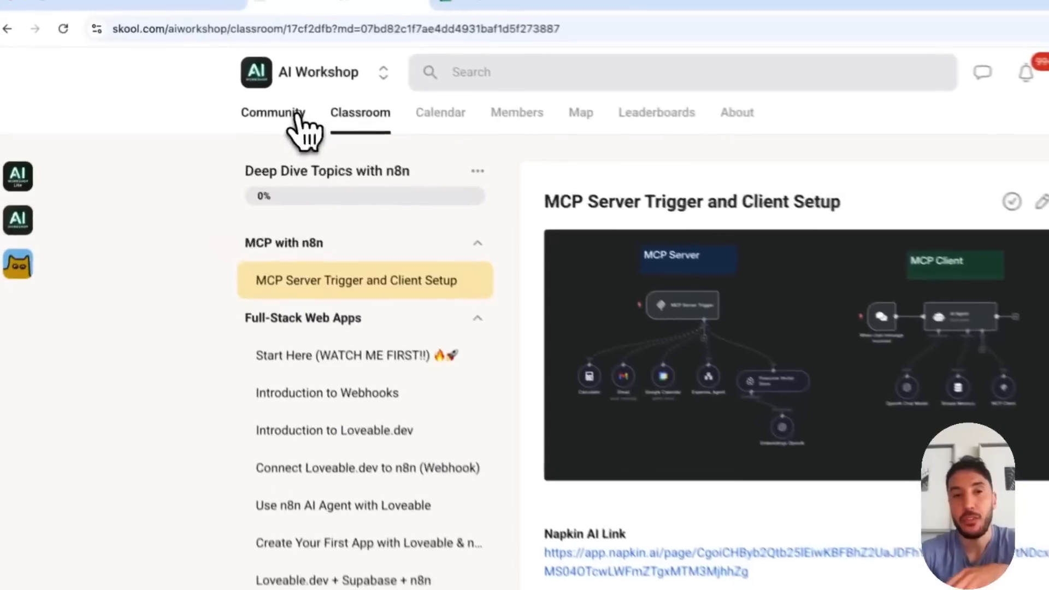
Browse the AI Workshop community posts and view the community's monthly event calendar
{"action": "left_click", "coordinate": [248, 76]}
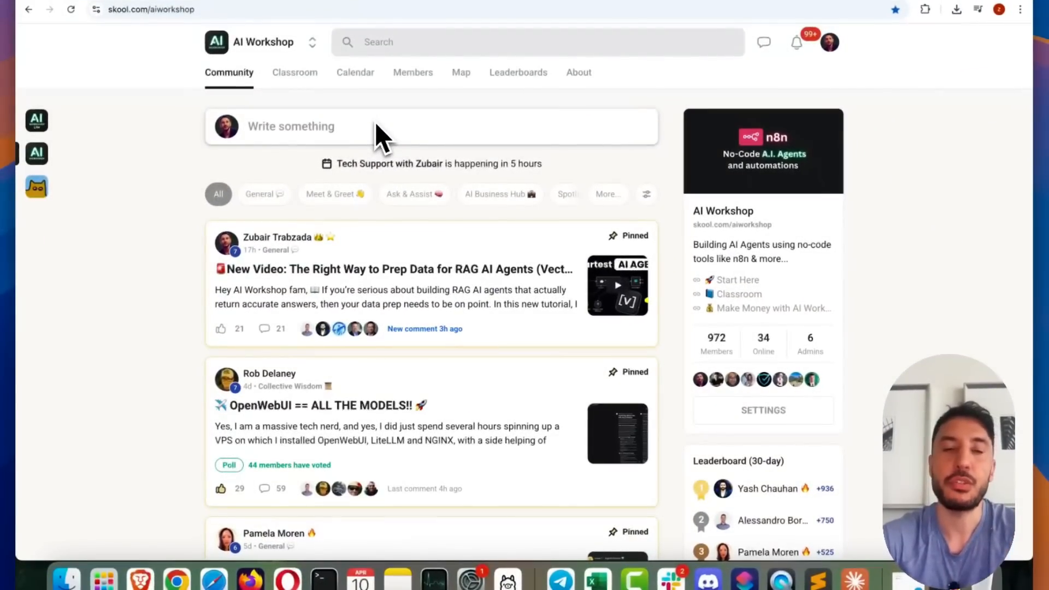
{"action": "scroll", "coordinate": [358, 196], "scroll_direction": "down", "scroll_amount": 10}
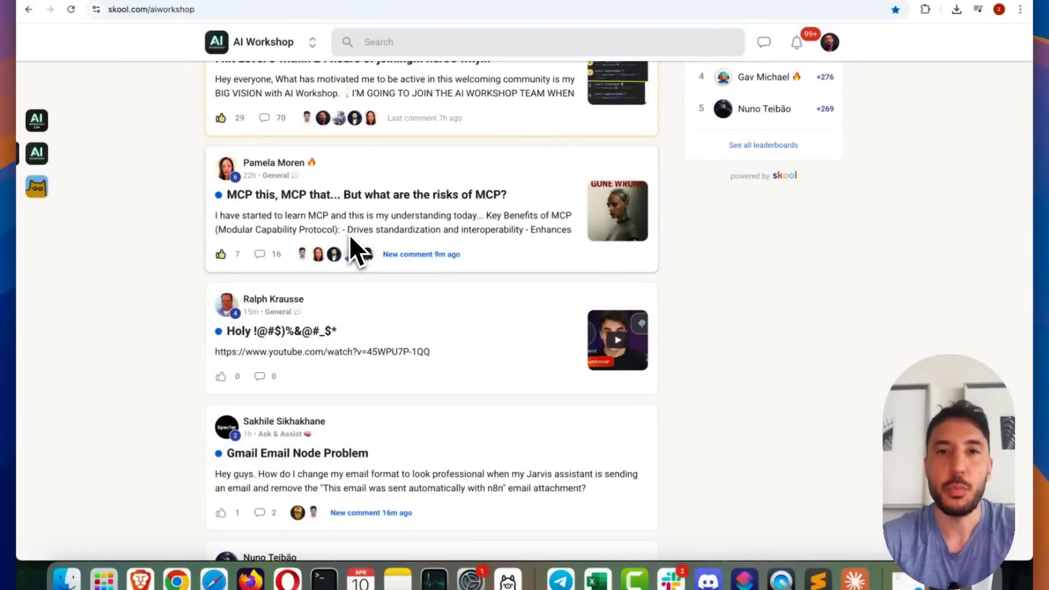
{"action": "scroll", "coordinate": [350, 236], "scroll_direction": "up", "scroll_amount": 10}
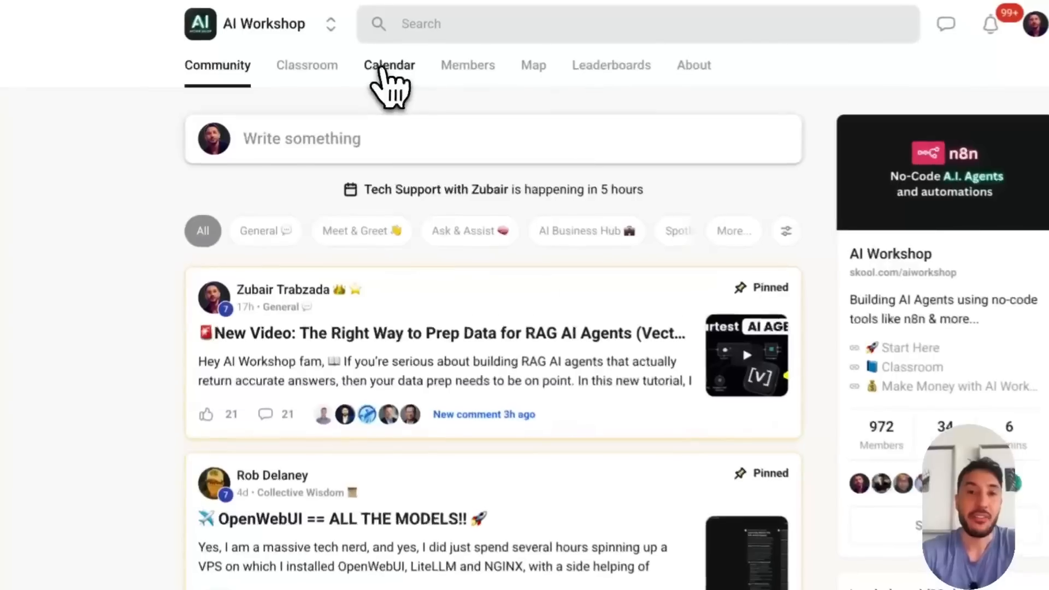
{"action": "left_click", "coordinate": [381, 69]}
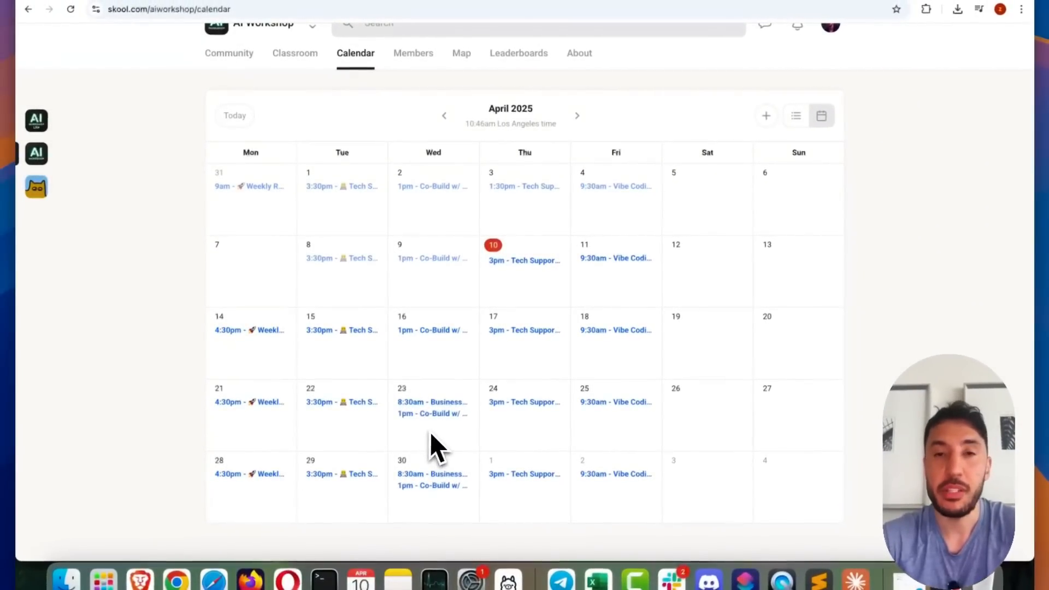
Open the n8n AI Automations course in the classroom and look through the MCP and n8n AI Agents lesson and its resources
{"action": "left_click", "coordinate": [311, 55]}
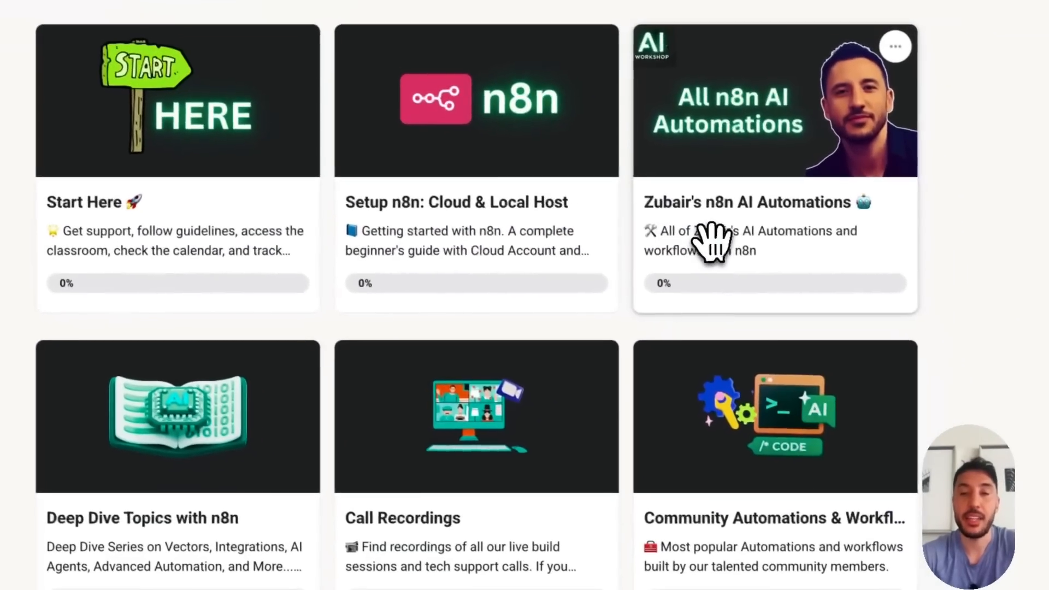
{"action": "left_click", "coordinate": [746, 325]}
{"action": "scroll", "coordinate": [428, 366], "scroll_direction": "down", "scroll_amount": 15}
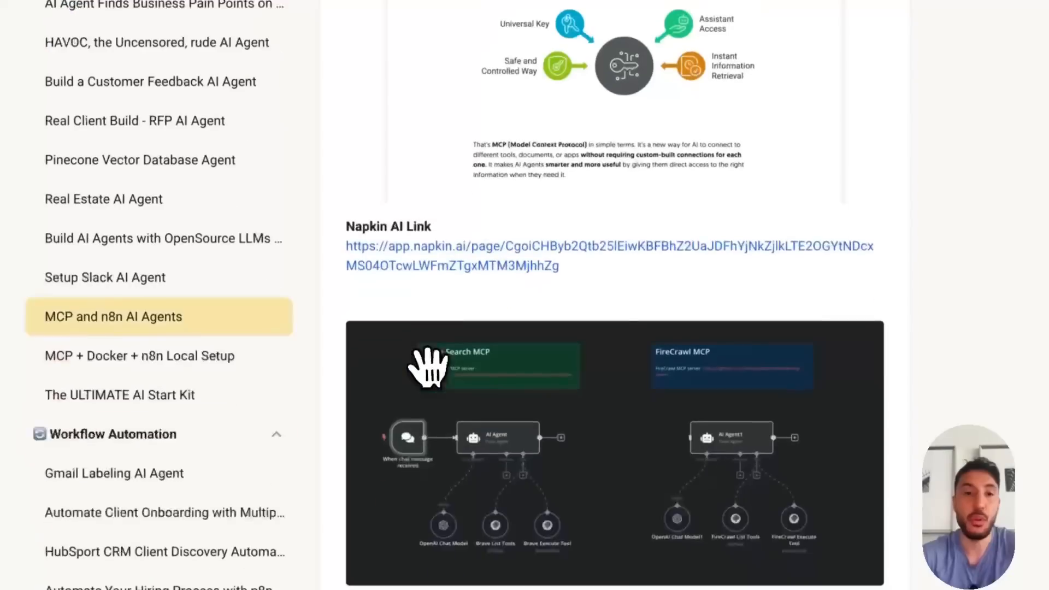
{"action": "scroll", "coordinate": [428, 366], "scroll_direction": "down", "scroll_amount": 10}
{"action": "scroll", "coordinate": [428, 367], "scroll_direction": "up", "scroll_amount": 20}
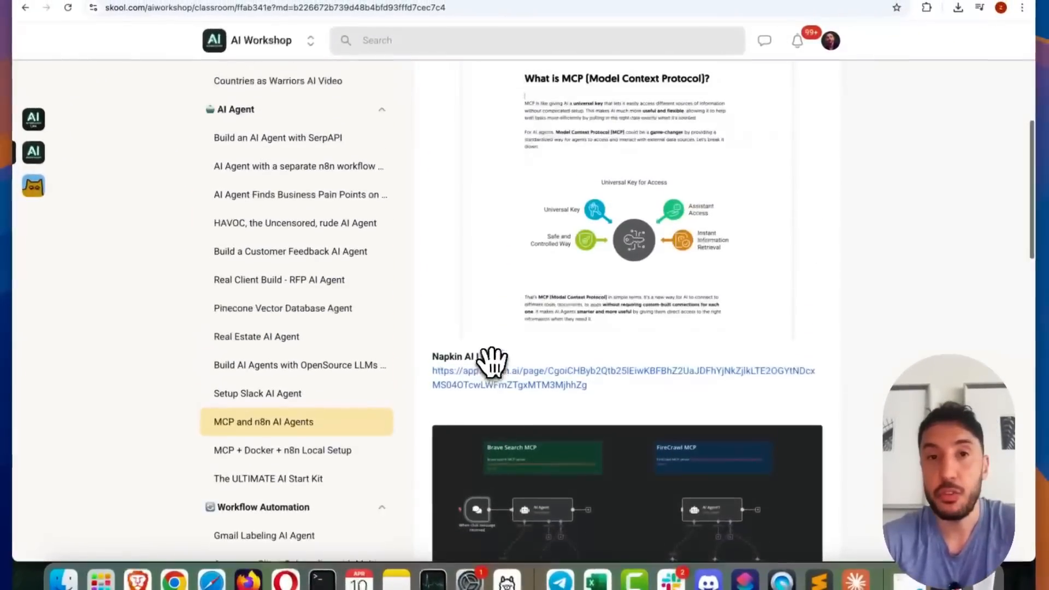
{"action": "scroll", "coordinate": [492, 361], "scroll_direction": "up", "scroll_amount": 7}
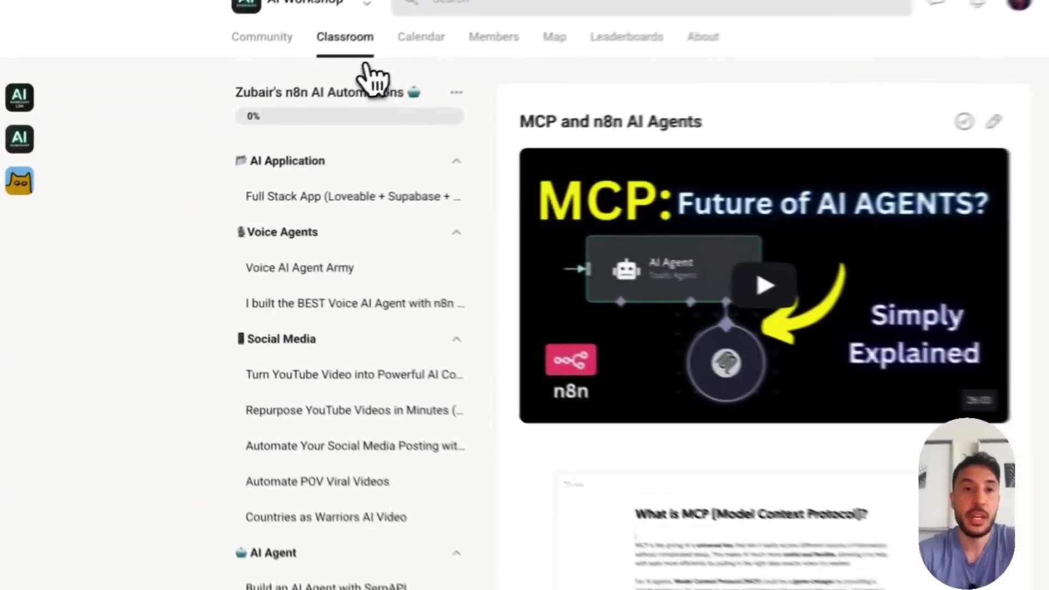
Reopen the Deep Dive Topics with n8n course and browse its list of lessons
{"action": "left_click", "coordinate": [345, 37]}
{"action": "left_click", "coordinate": [350, 441]}
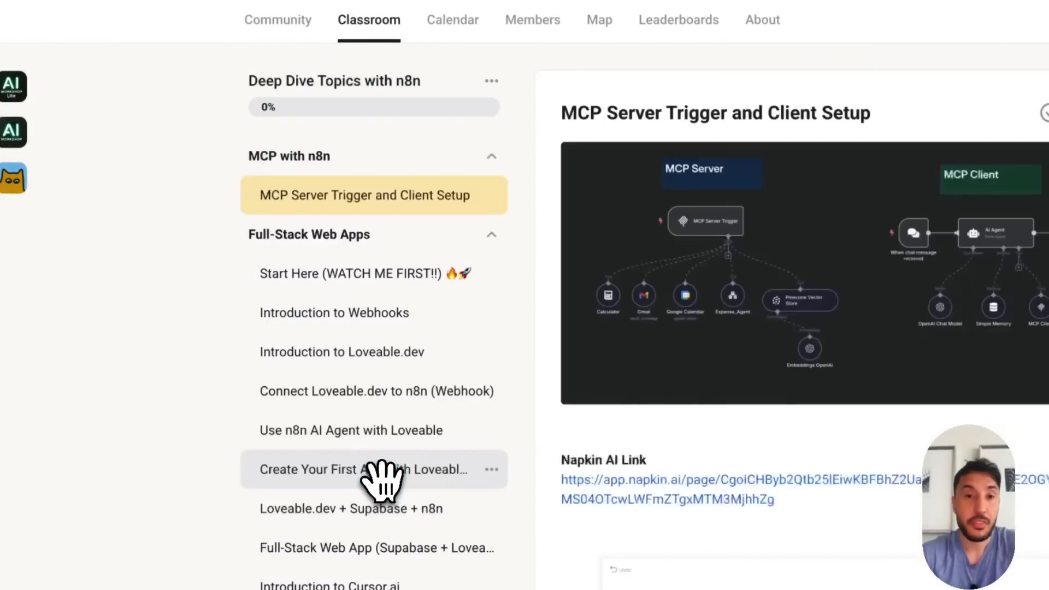
{"action": "scroll", "coordinate": [344, 275], "scroll_direction": "down", "scroll_amount": 1}
{"action": "scroll", "coordinate": [368, 284], "scroll_direction": "down", "scroll_amount": 4}
{"action": "scroll", "coordinate": [365, 219], "scroll_direction": "up", "scroll_amount": 1}
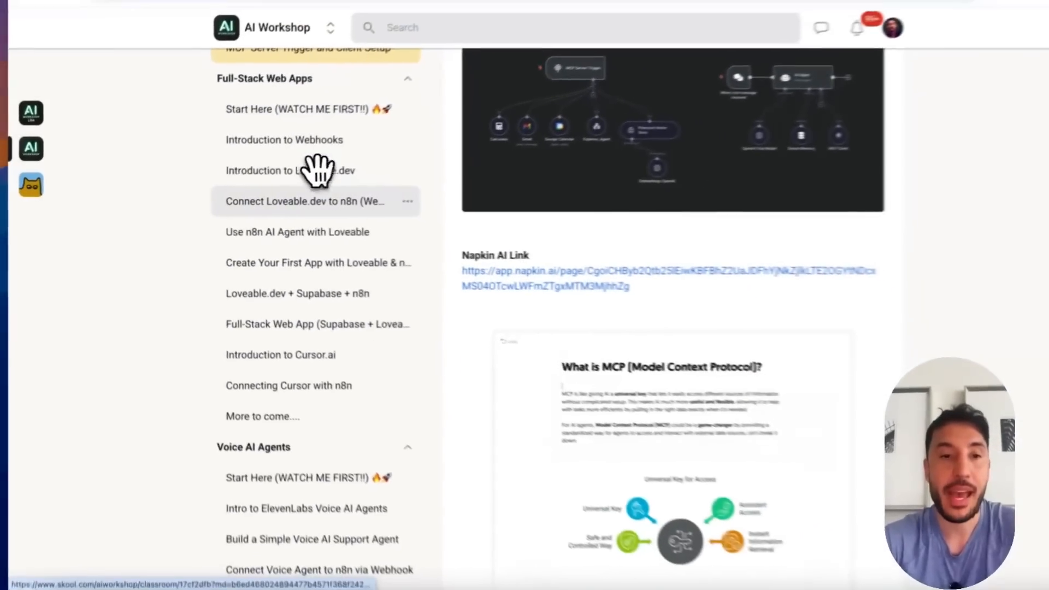
Browse the course's lesson list from top to bottom, revisit the AI Workshop community page, and return to the n8n workflow
{"action": "scroll", "coordinate": [317, 170], "scroll_direction": "down", "scroll_amount": 10}
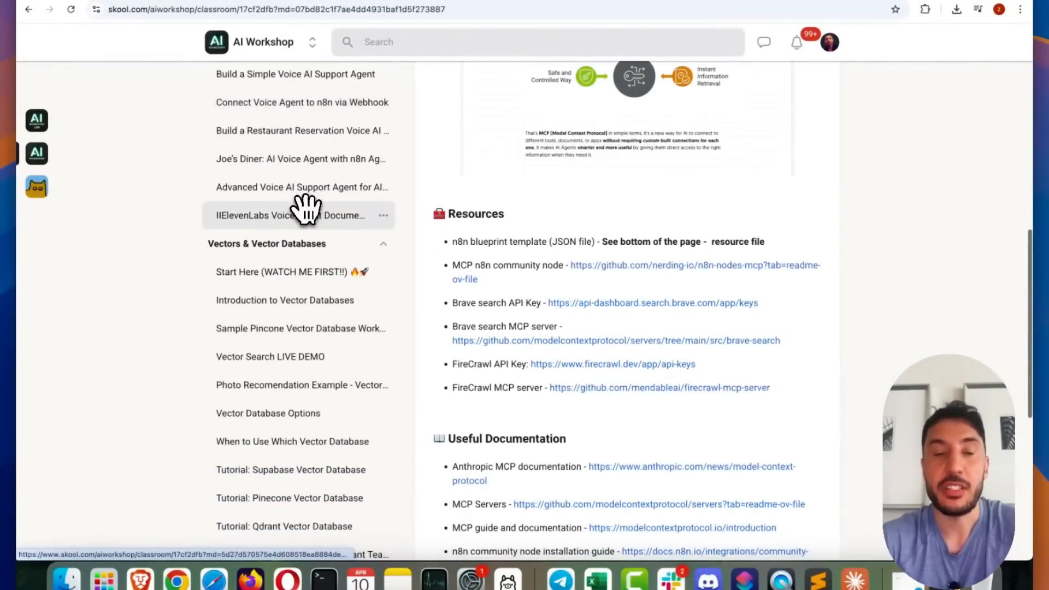
{"action": "scroll", "coordinate": [306, 207], "scroll_direction": "up", "scroll_amount": 15}
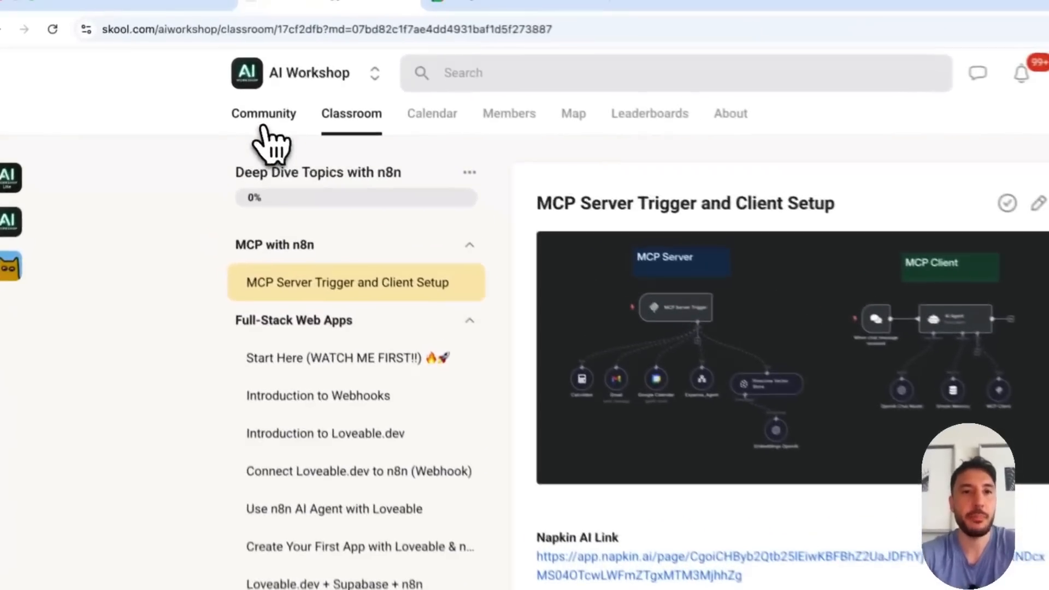
{"action": "left_click", "coordinate": [229, 72]}
{"action": "left_click", "coordinate": [182, 0]}
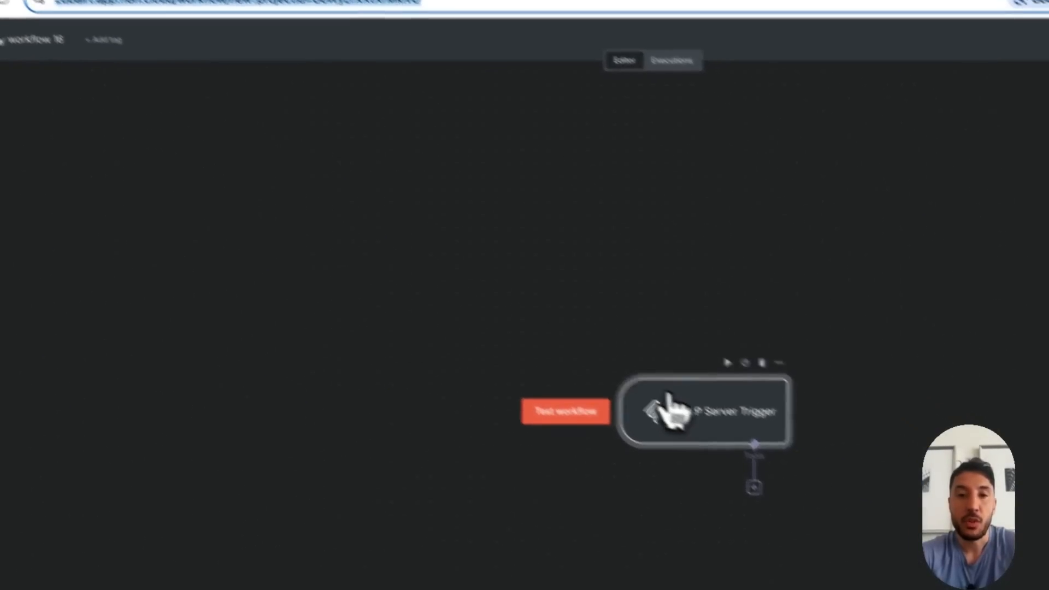
Review the MCP Server Trigger node's parameters and return to the workflow canvas
{"action": "left_click_drag", "start_coordinate": [719, 445], "coordinate": [565, 339]}
{"action": "double_click", "coordinate": [498, 295]}
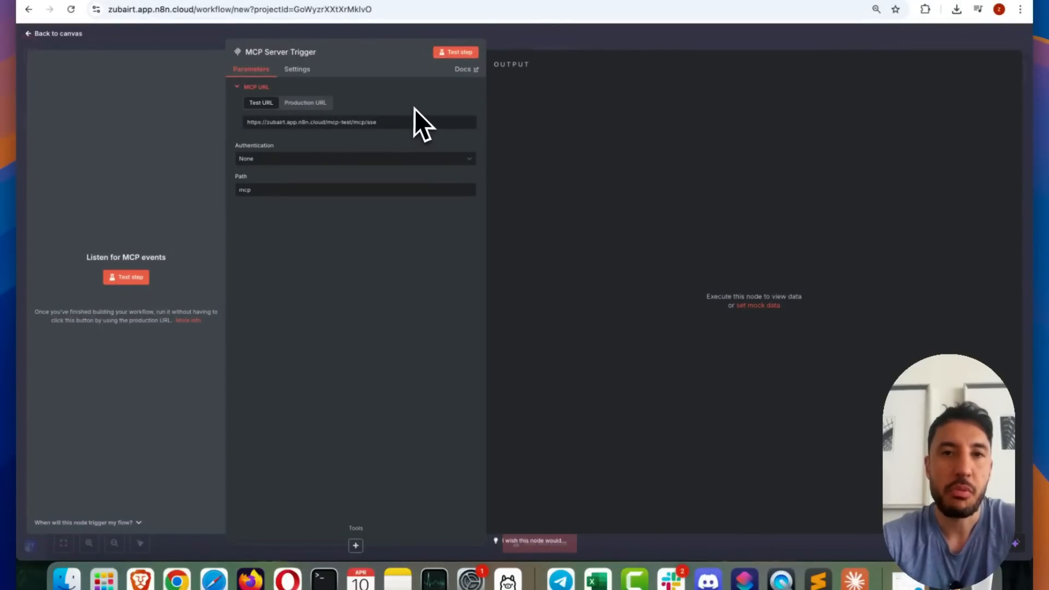
{"action": "left_click", "coordinate": [582, 31]}
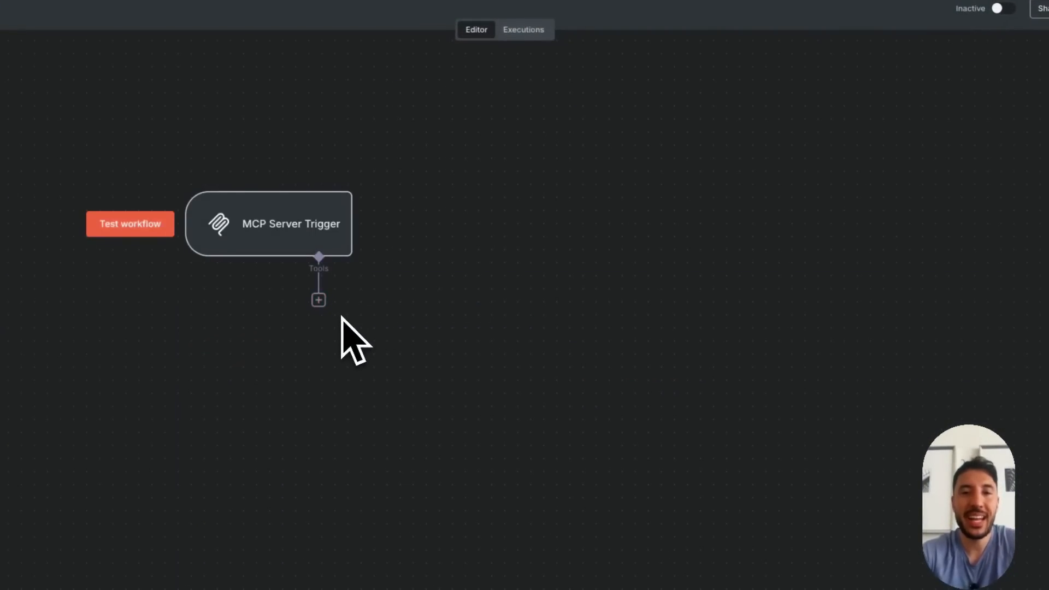
Add a Calculator tool to the MCP Server Trigger
{"action": "left_click", "coordinate": [318, 302]}
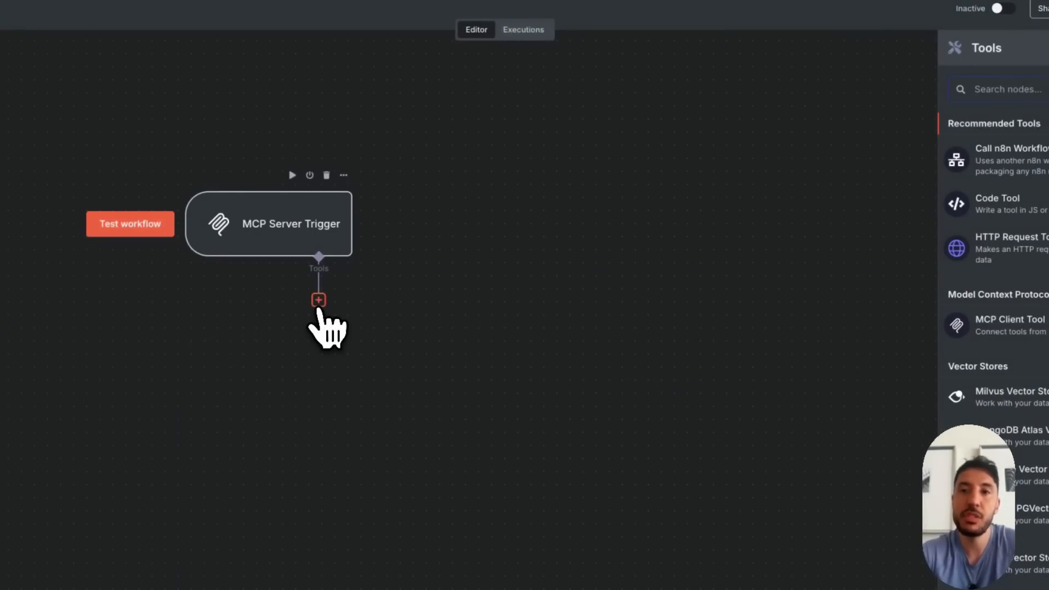
{"action": "type", "text": "cal"}
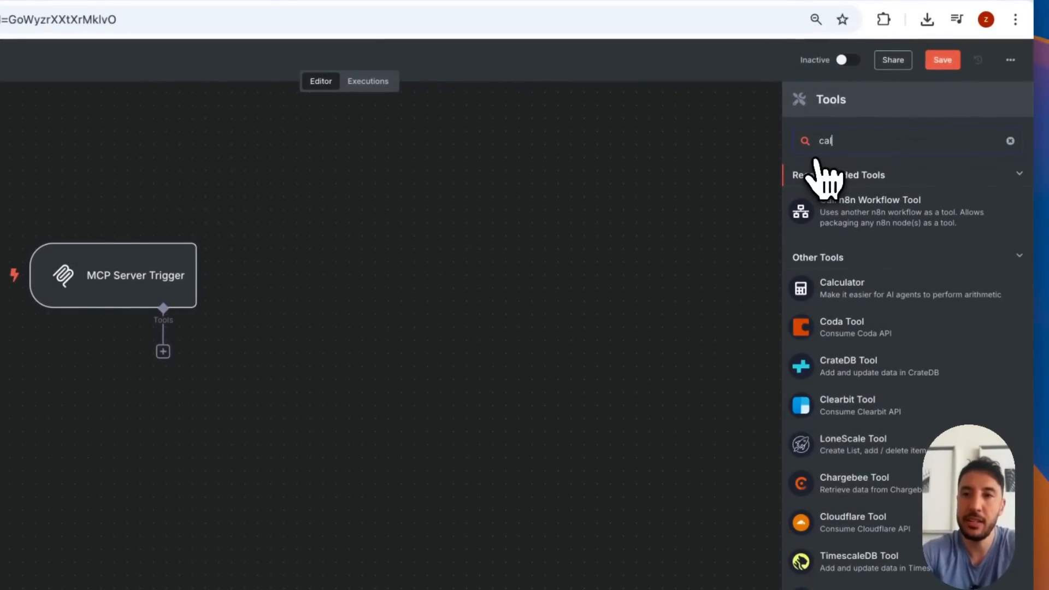
{"action": "left_click", "coordinate": [885, 287]}
{"action": "key", "text": "Escape"}
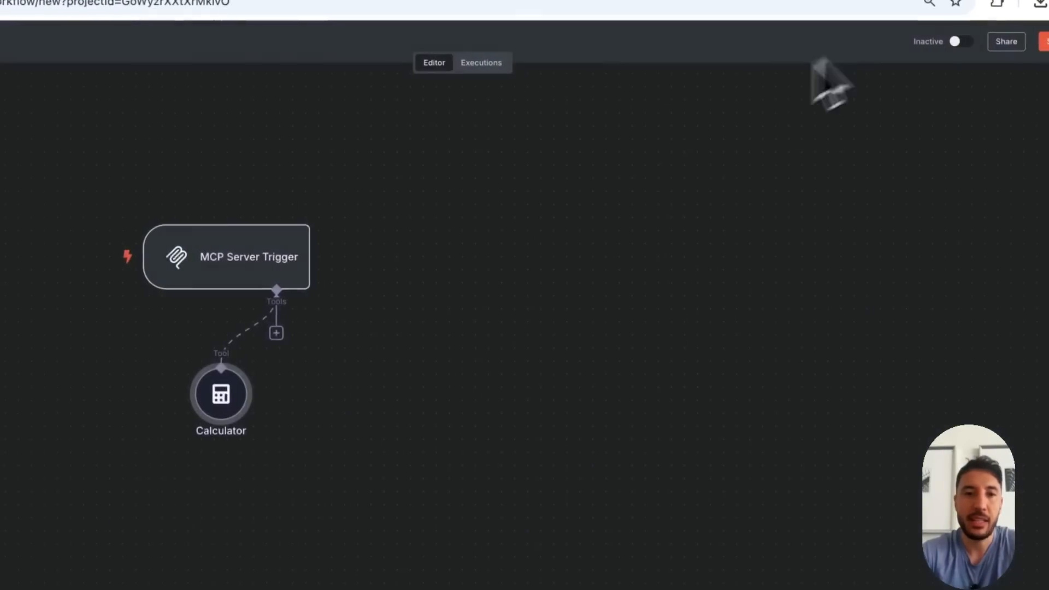
Add a Gmail tool to the MCP Server Trigger and check its credential choices
{"action": "left_click", "coordinate": [317, 282]}
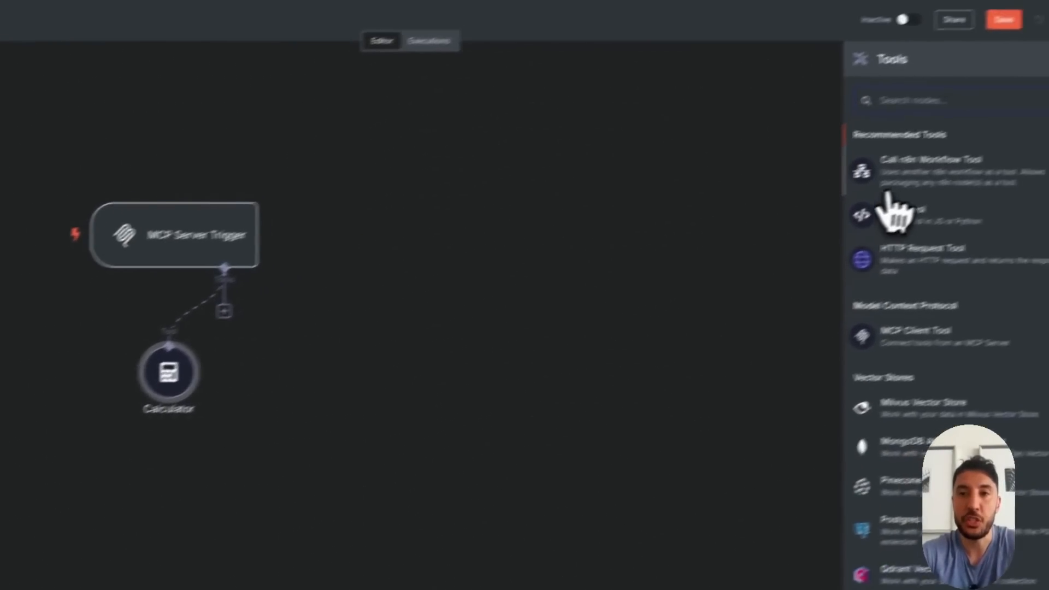
{"action": "type", "text": "gmai"}
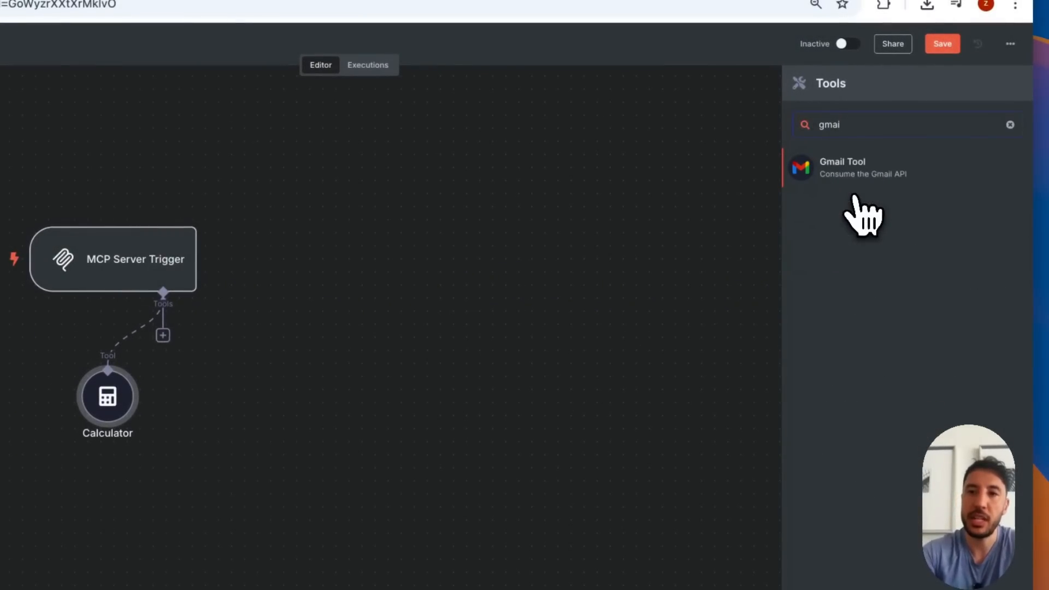
{"action": "left_click", "coordinate": [928, 177]}
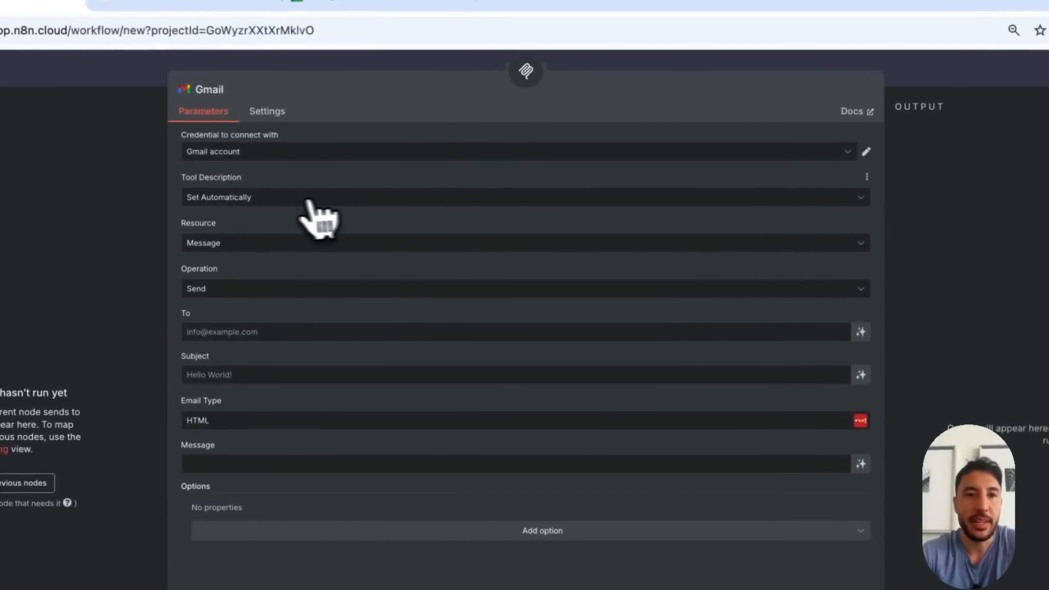
{"action": "left_click", "coordinate": [360, 158]}
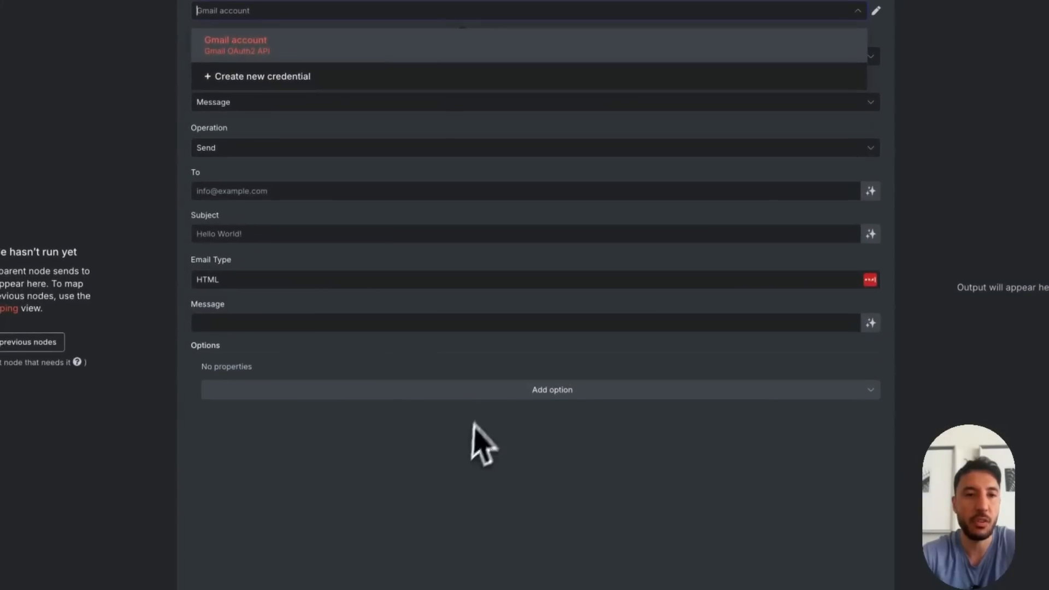
{"action": "left_click", "coordinate": [368, 565]}
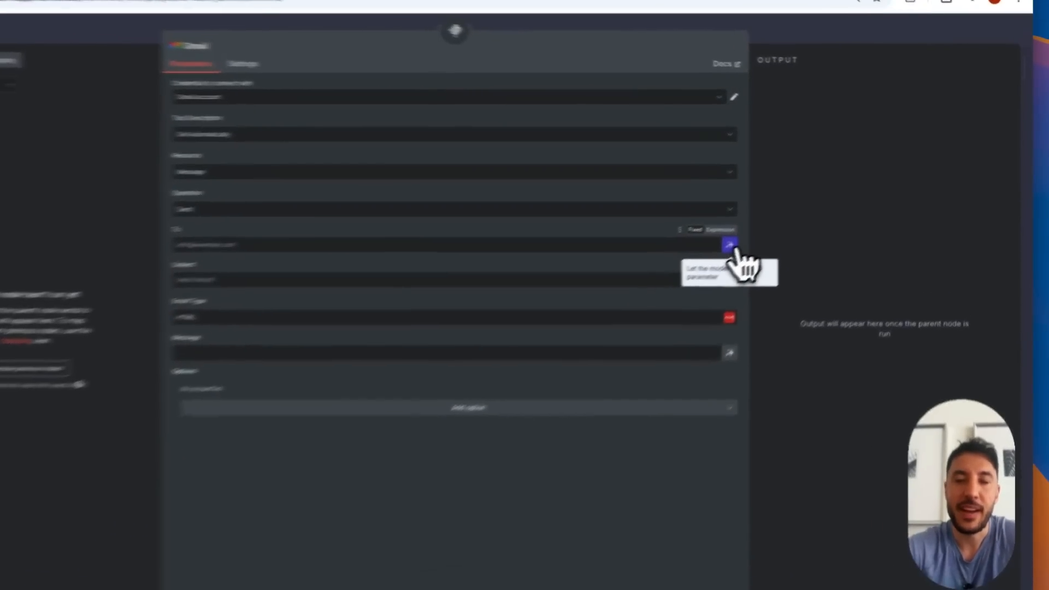
Let the model define the Gmail tool's To, Subject and Message fields, and space the tool nodes apart on the canvas
{"action": "left_click", "coordinate": [767, 226]}
{"action": "left_click", "coordinate": [663, 339]}
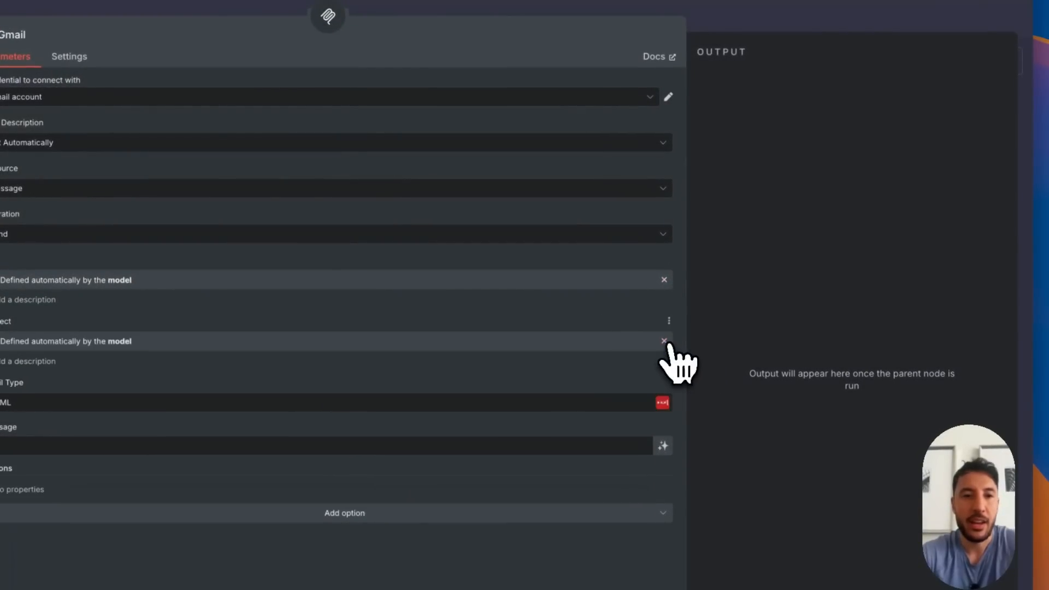
{"action": "left_click", "coordinate": [663, 443]}
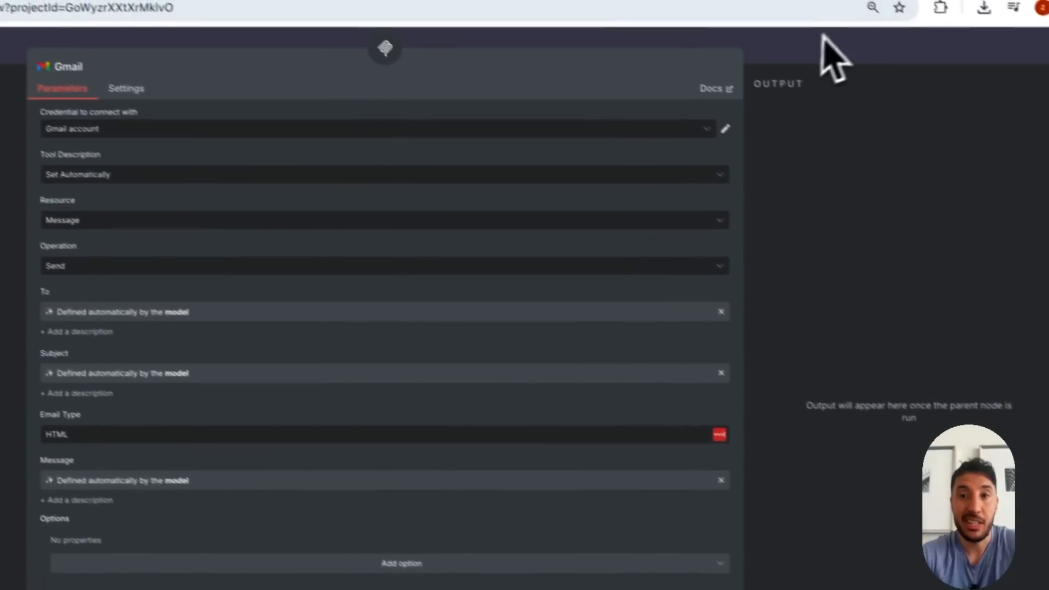
{"action": "left_click", "coordinate": [756, 10]}
{"action": "left_click_drag", "start_coordinate": [323, 335], "coordinate": [181, 374]}
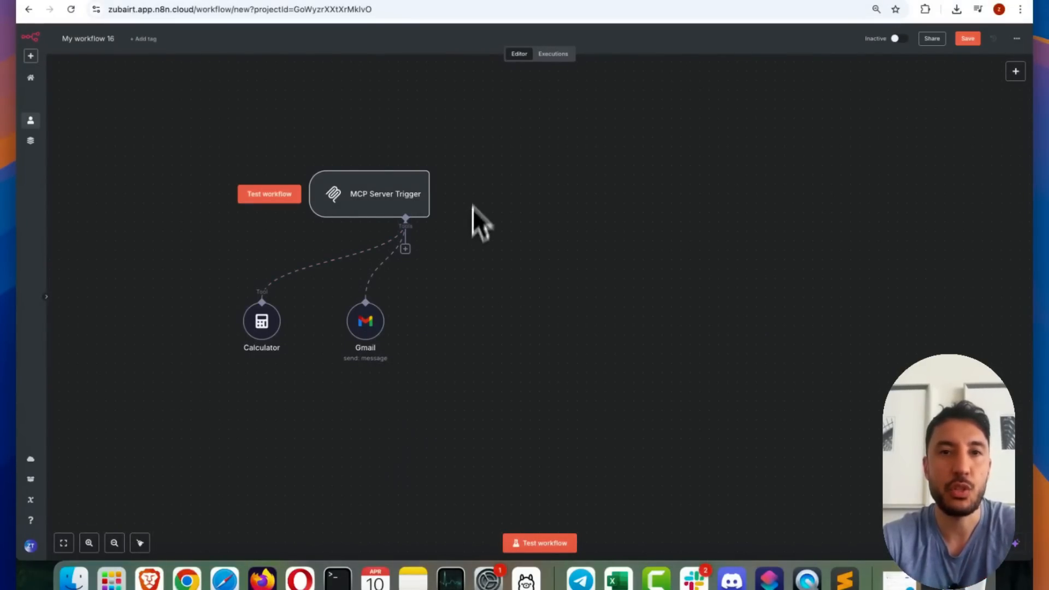
Open the Claude web app at claude.ai in a new browser tab
{"action": "key", "text": "super+t"}
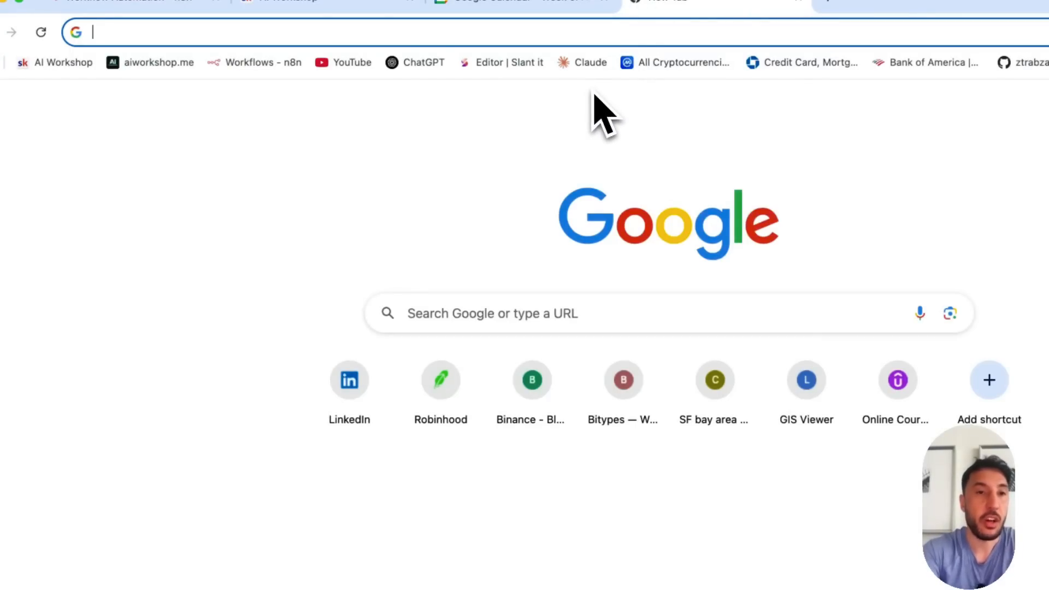
{"action": "type", "text": "clu"}
{"action": "key", "text": "BackSpace"}
{"action": "type", "text": "a"}
{"action": "key", "text": "Return"}
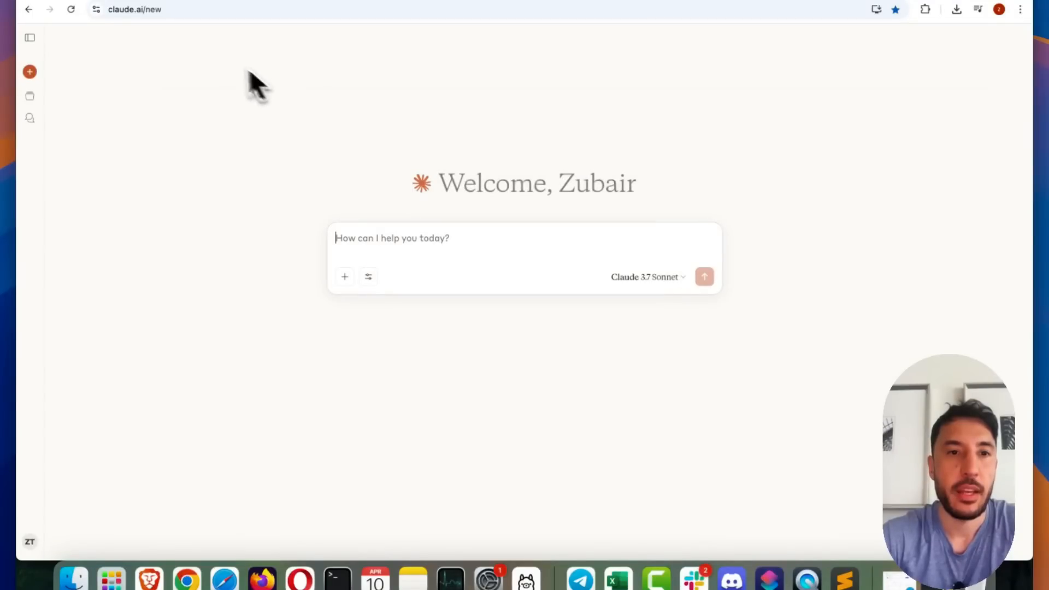
Search the web for "claude.ai desktop app" and open the Claude desktop download page
{"action": "key", "text": "super+t"}
{"action": "left_click", "coordinate": [270, 9]}
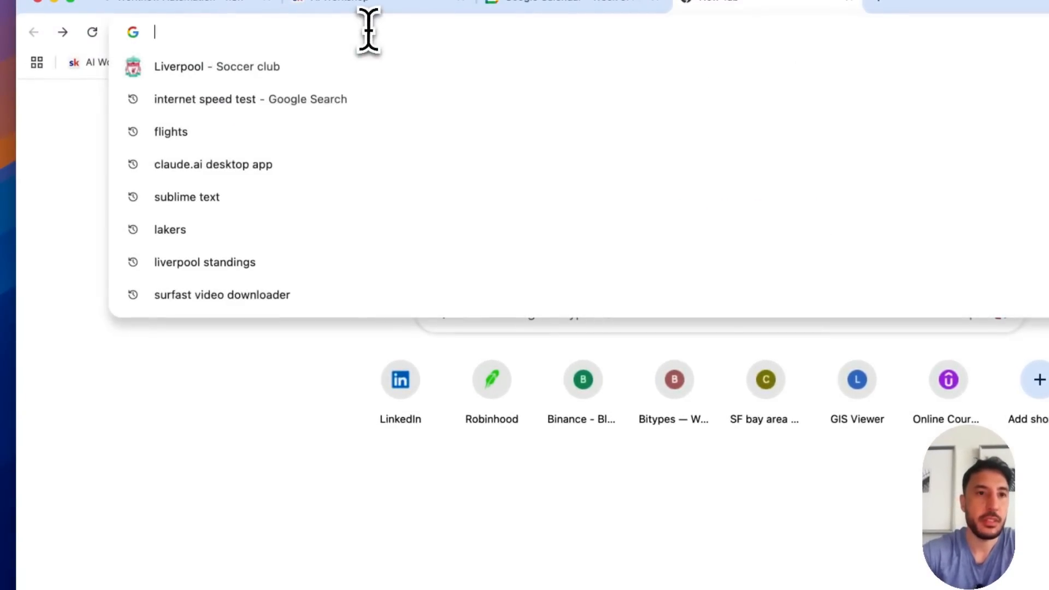
{"action": "type", "text": "cl"}
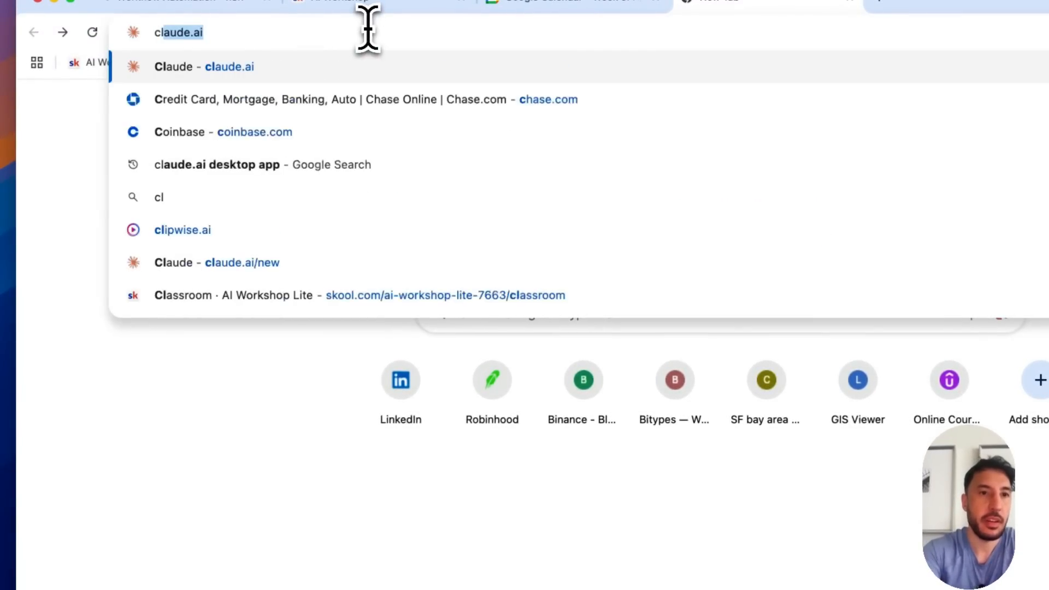
{"action": "type", "text": "aude.ai de"}
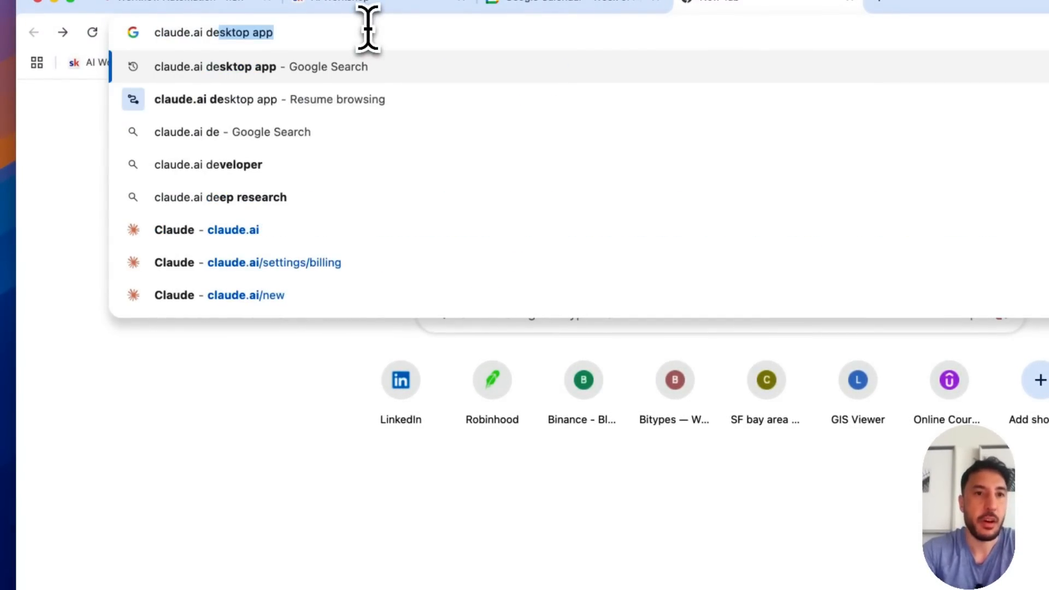
{"action": "key", "text": "Return"}
{"action": "left_click", "coordinate": [328, 173]}
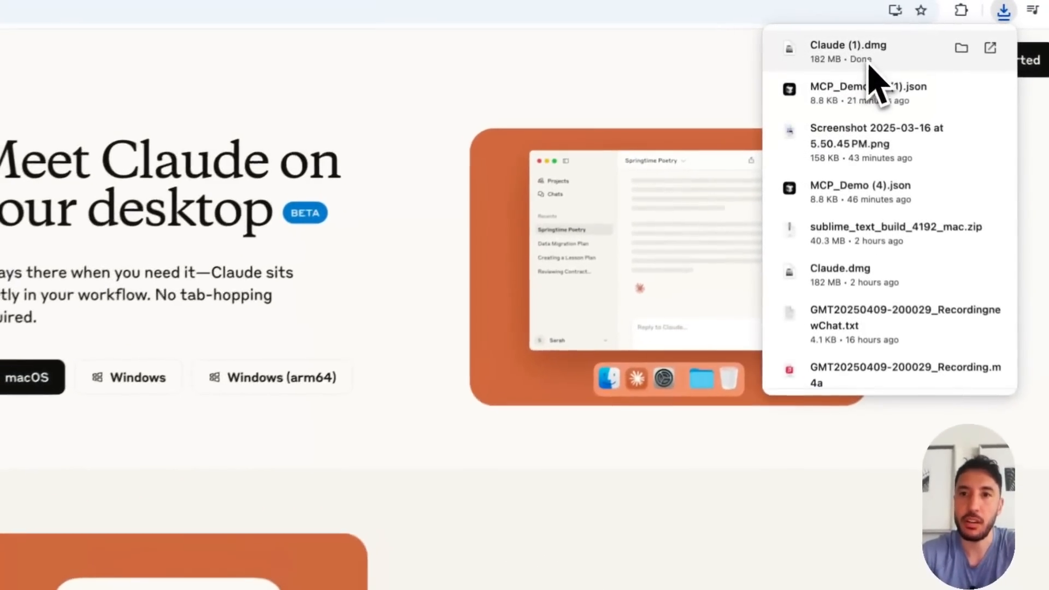
Open the downloaded Claude (1).dmg, install Claude into the Applications folder, and close the Applications window
{"action": "left_click", "coordinate": [846, 43]}
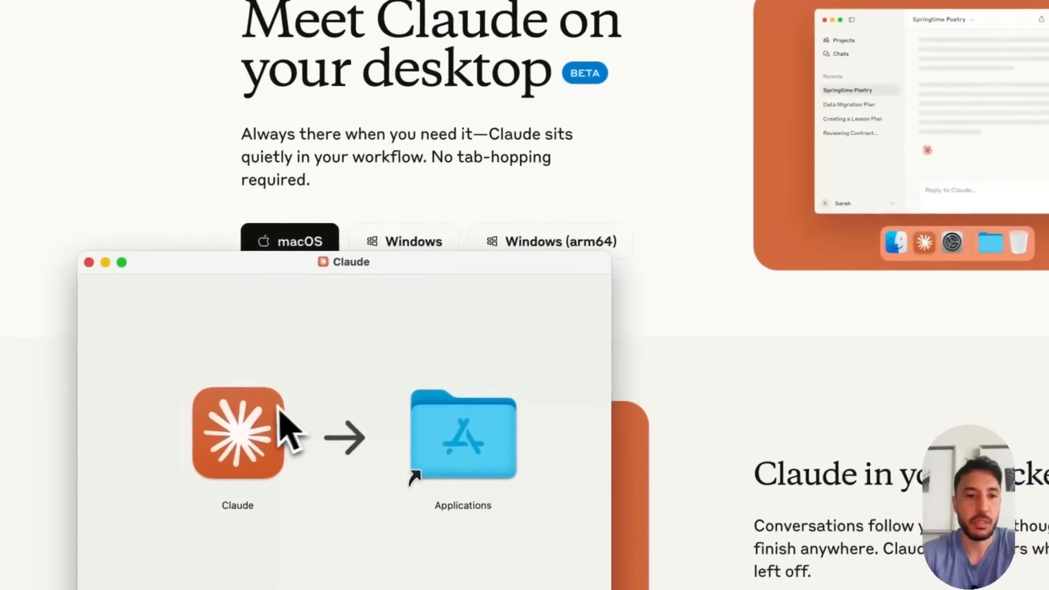
{"action": "left_click", "coordinate": [259, 431]}
{"action": "left_click_drag", "start_coordinate": [315, 400], "coordinate": [534, 420]}
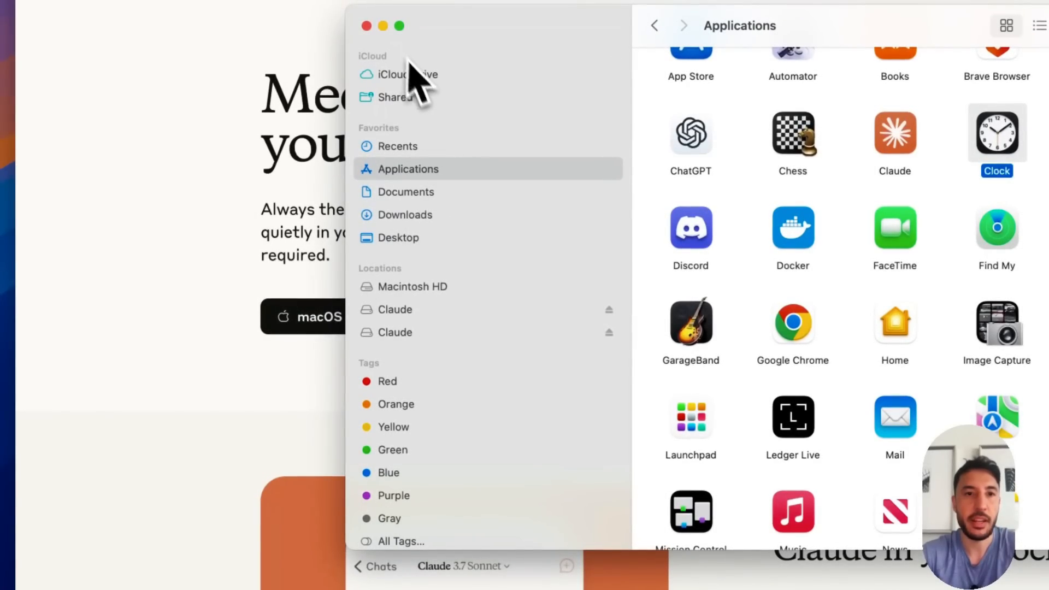
{"action": "left_click", "coordinate": [366, 26]}
Launch the Claude desktop app from the Mac's installed apps and reposition its window
{"action": "left_click", "coordinate": [132, 572]}
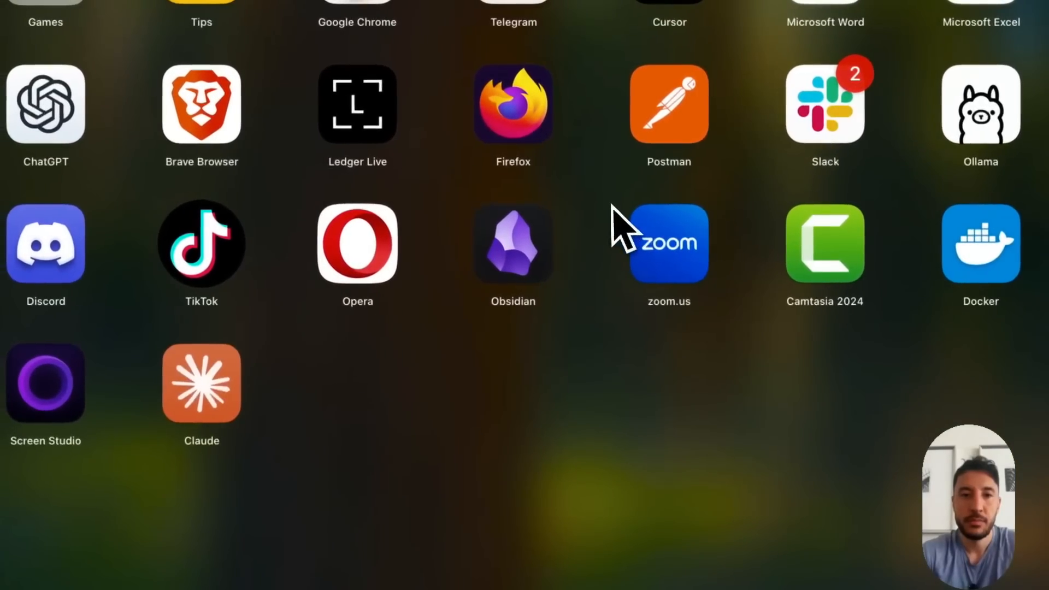
{"action": "scroll", "coordinate": [613, 206], "scroll_direction": "left", "scroll_amount": 5}
{"action": "scroll", "coordinate": [611, 206], "scroll_direction": "right", "scroll_amount": 5}
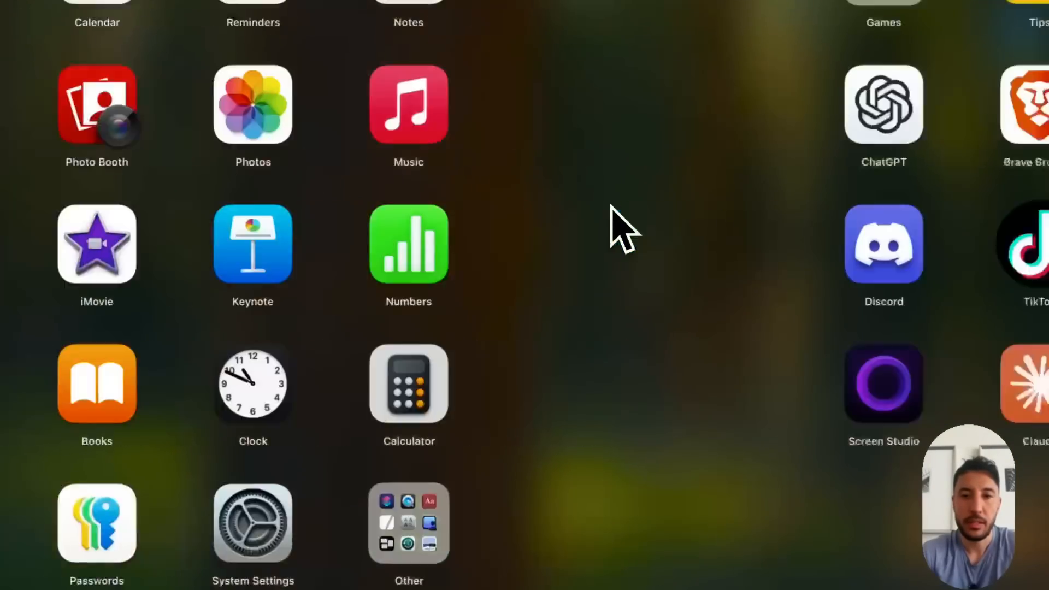
{"action": "left_click", "coordinate": [203, 384]}
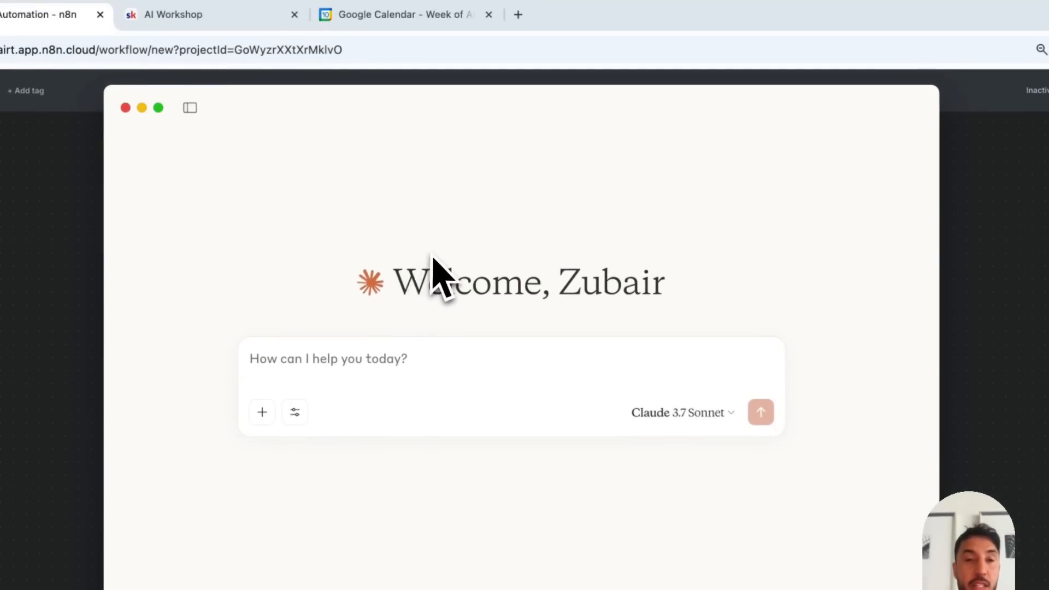
{"action": "left_click_drag", "start_coordinate": [350, 105], "coordinate": [391, 141]}
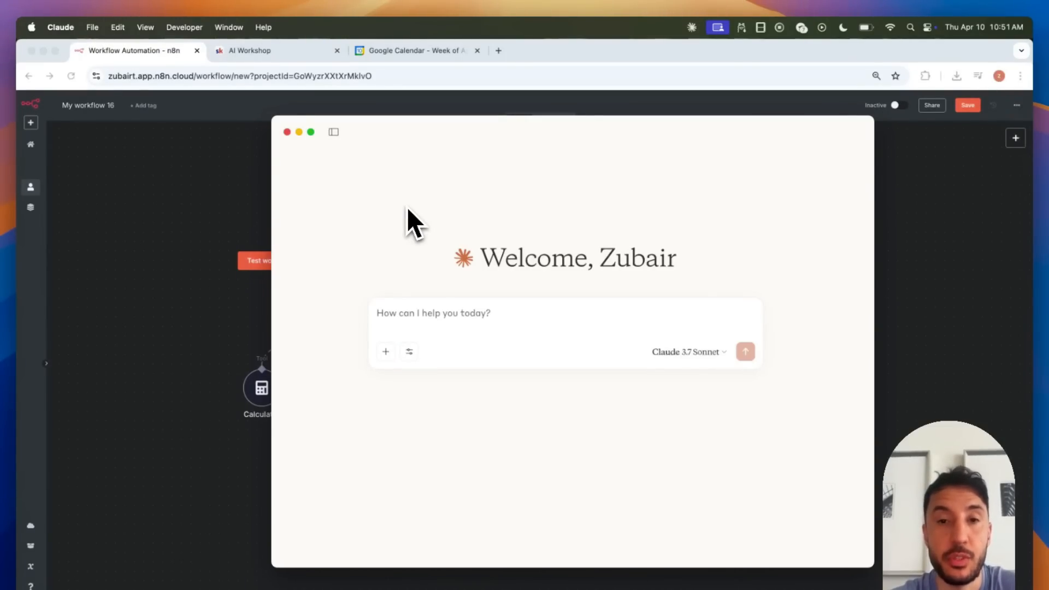
Open the Developer section of Claude Desktop's settings
{"action": "left_click", "coordinate": [263, 27]}
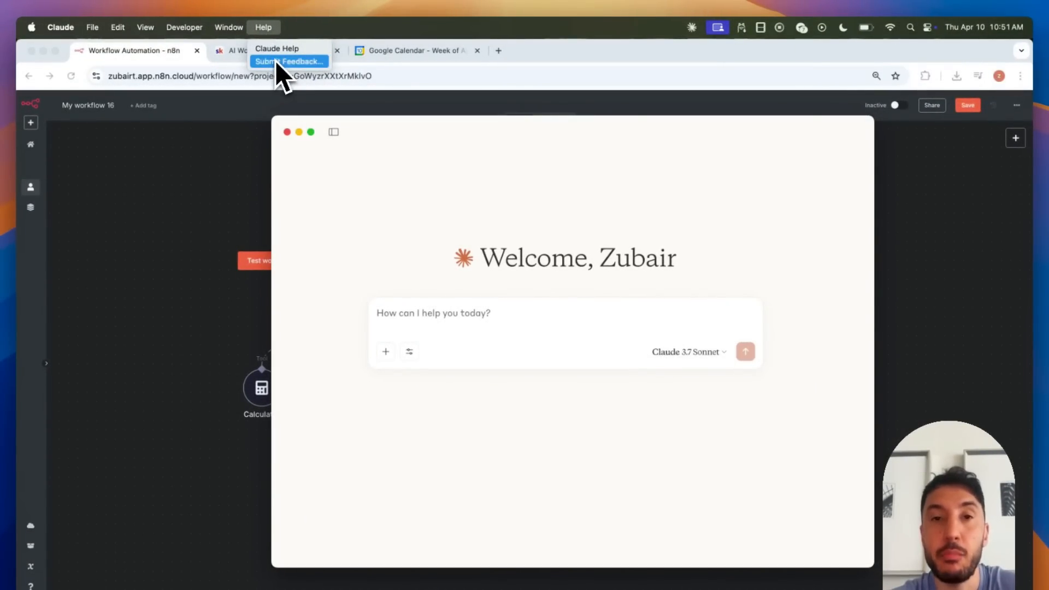
{"action": "left_click", "coordinate": [336, 172]}
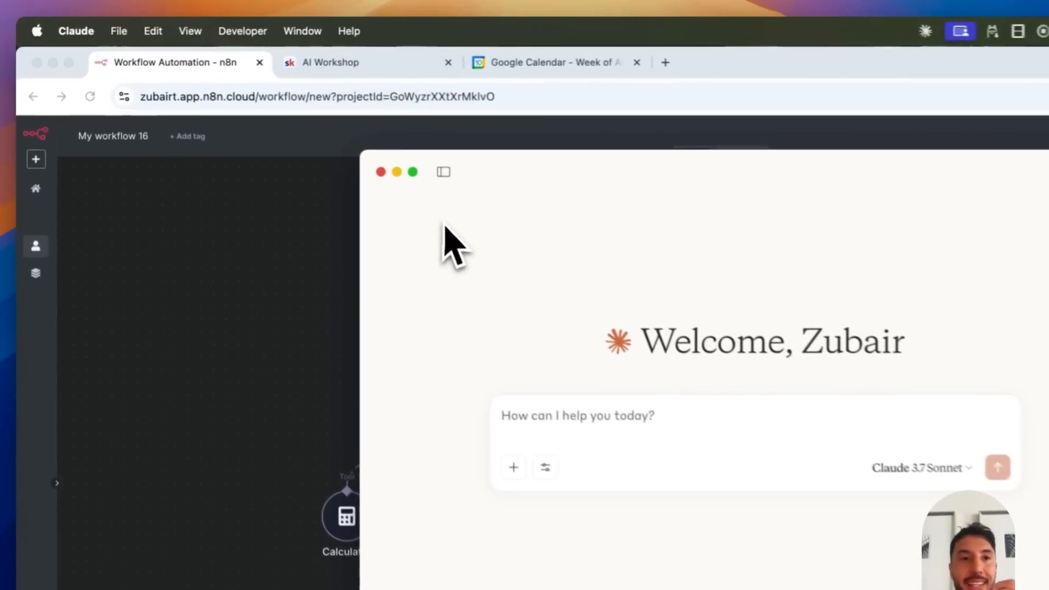
{"action": "left_click", "coordinate": [77, 31]}
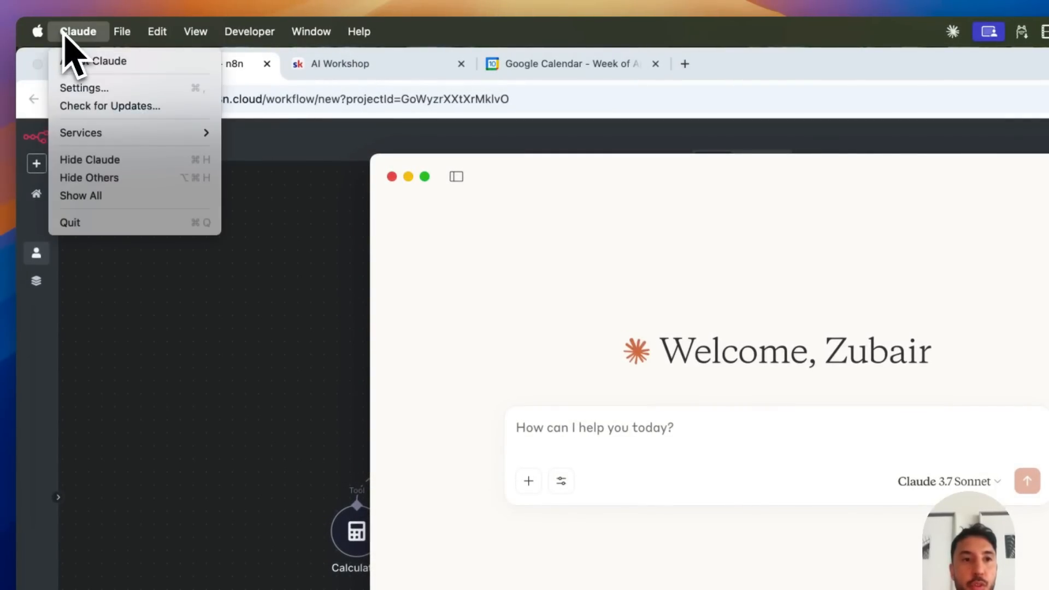
{"action": "left_click", "coordinate": [83, 88]}
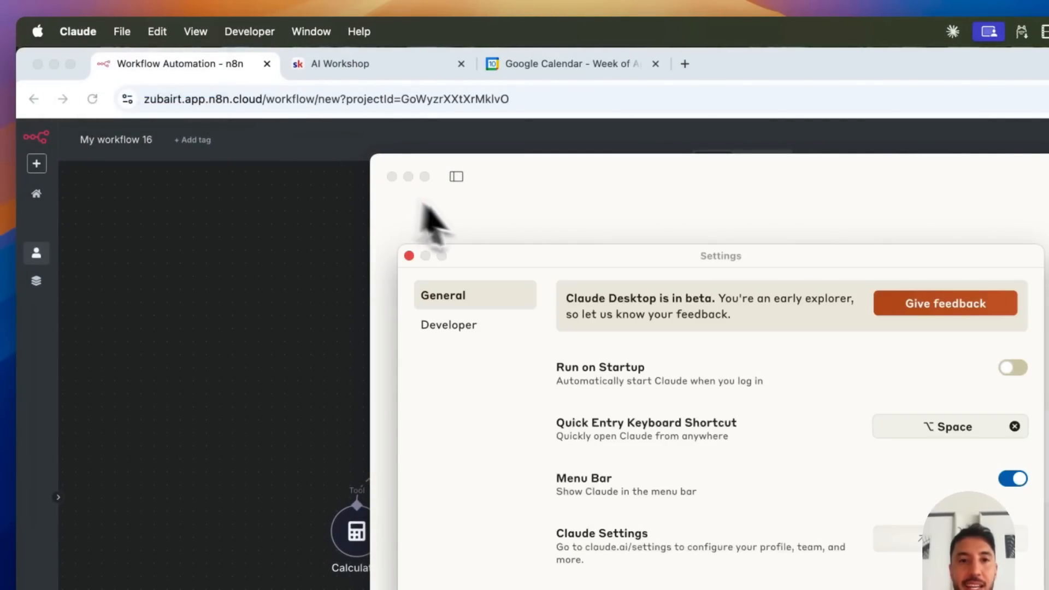
{"action": "left_click", "coordinate": [459, 328]}
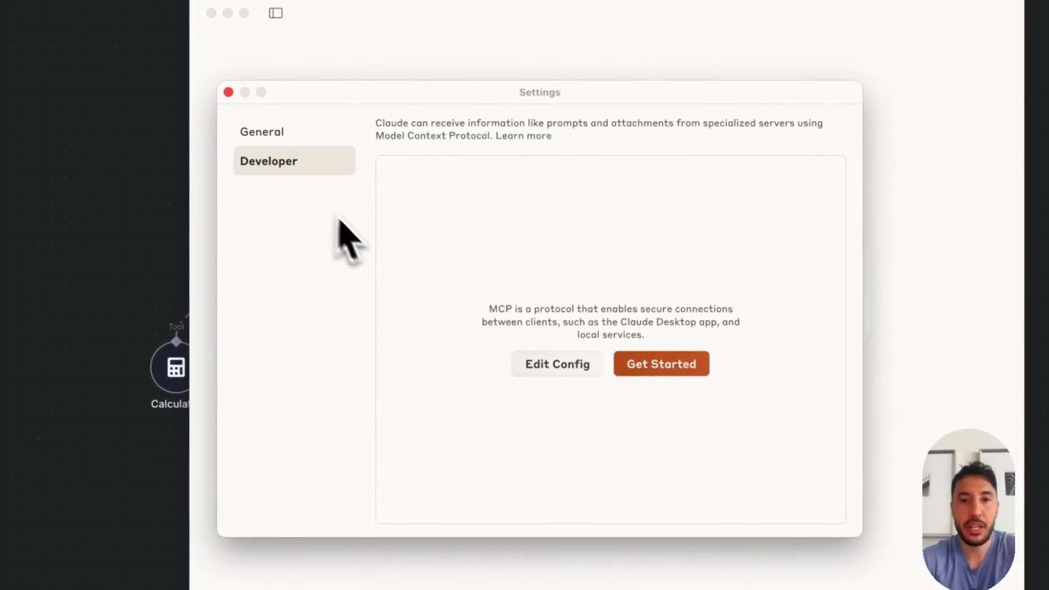
Open claude_desktop_config.json from Claude's config folder in Sublime Text and clear its contents
{"action": "left_click", "coordinate": [557, 362]}
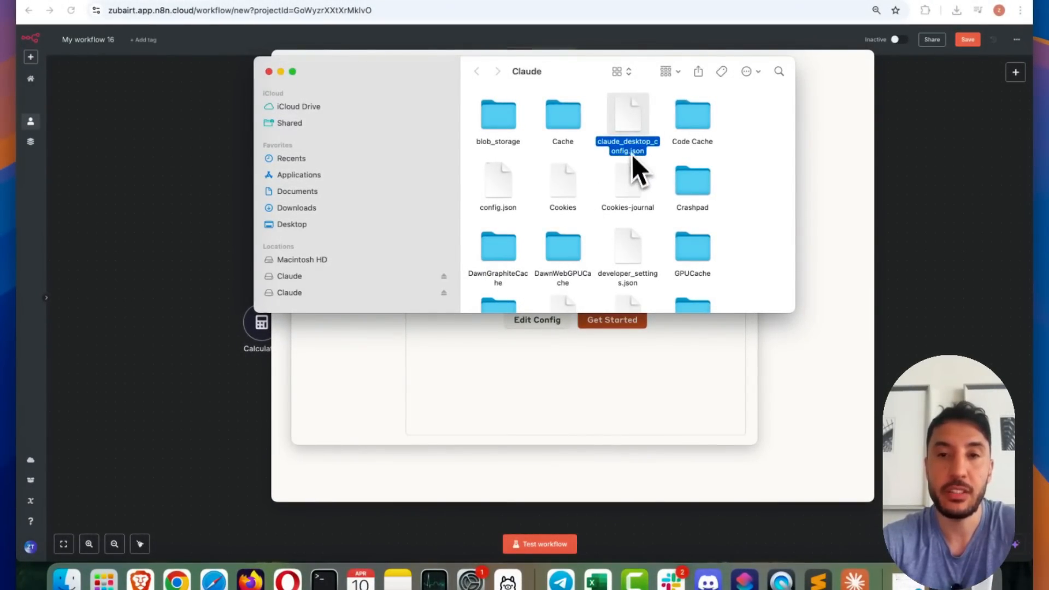
{"action": "right_click", "coordinate": [632, 127]}
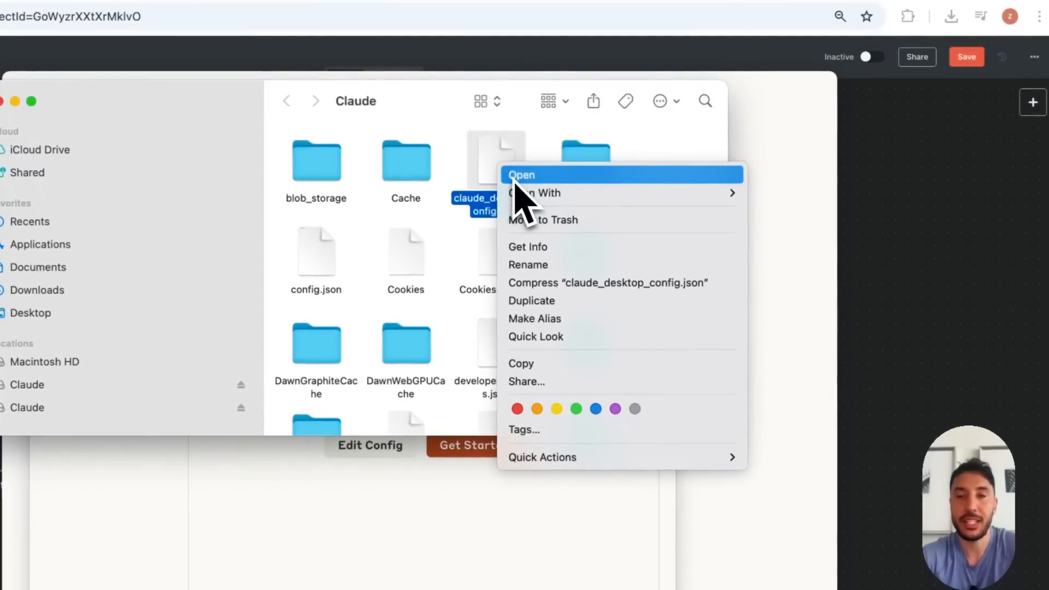
{"action": "mouse_move", "coordinate": [649, 138]}
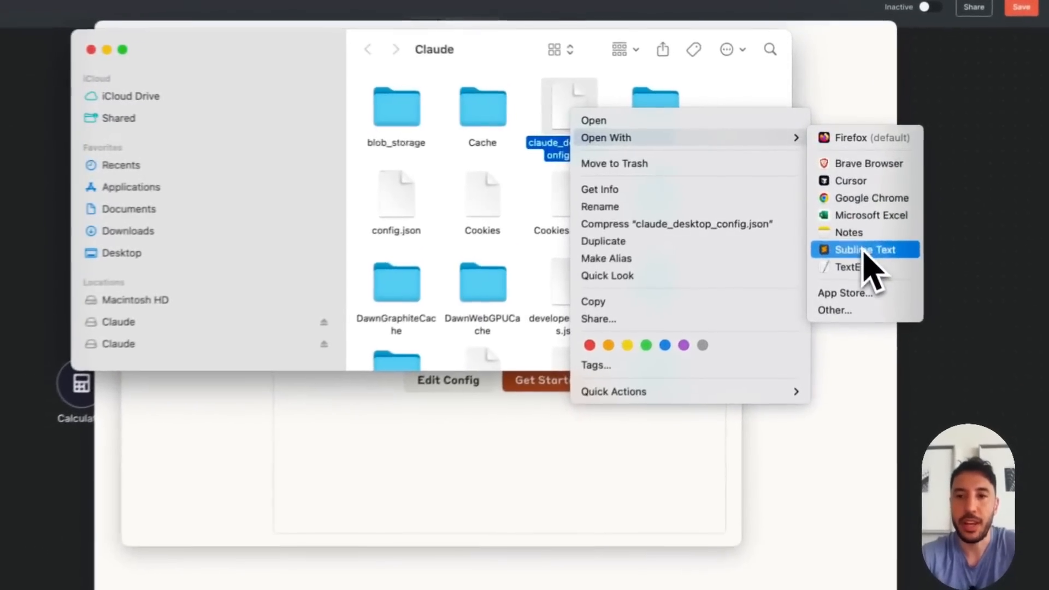
{"action": "left_click", "coordinate": [863, 250]}
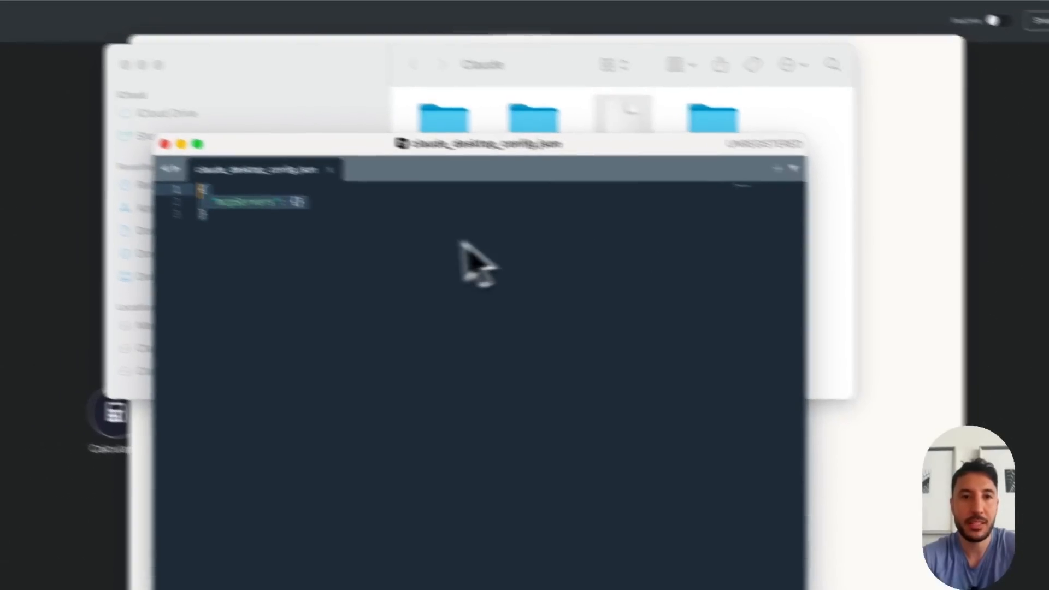
{"action": "key", "text": "BackSpace"}
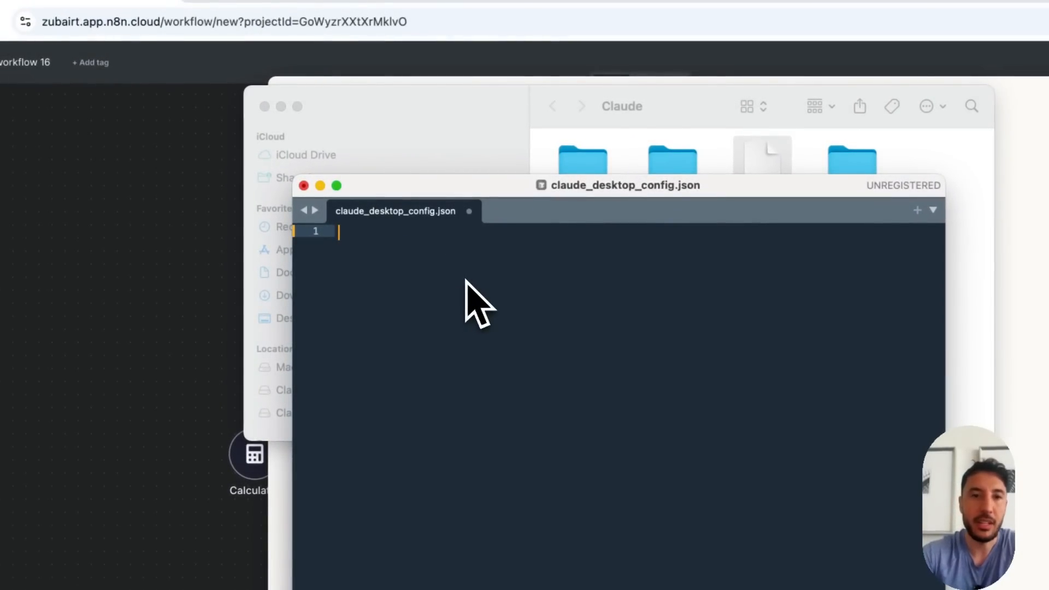
Open the MCP Server Trigger and Client Setup lesson in the AI Workshop classroom and copy the entire Claude Desktop Config snippet
{"action": "left_click", "coordinate": [276, 1]}
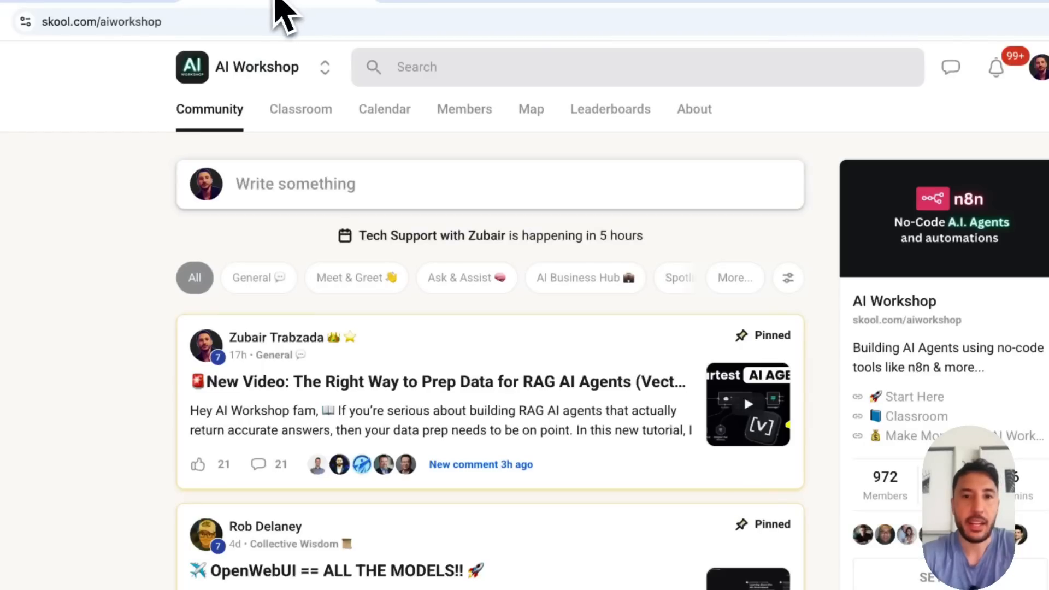
{"action": "left_click", "coordinate": [326, 112]}
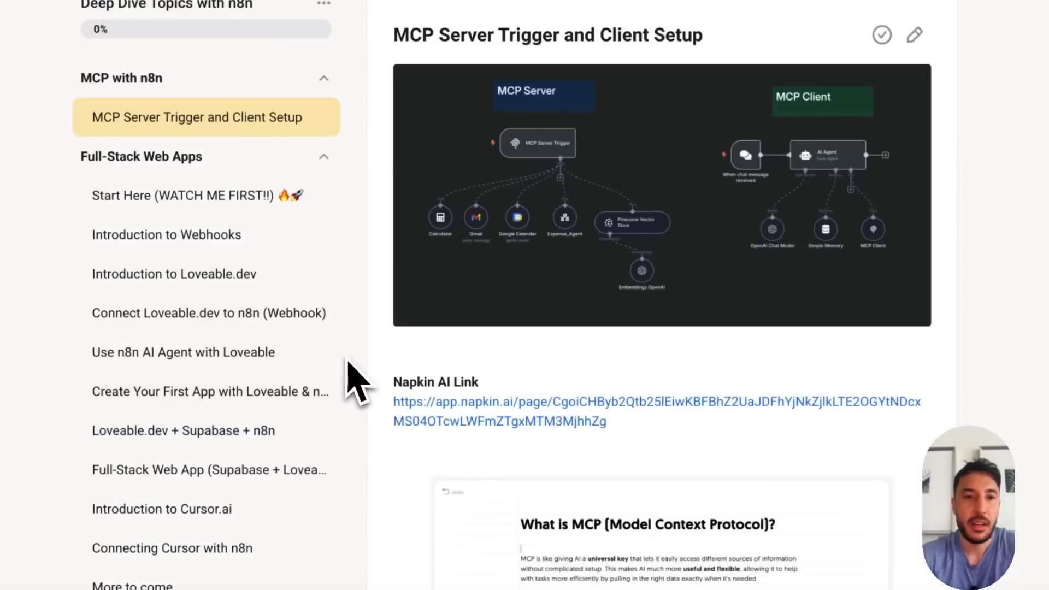
{"action": "scroll", "coordinate": [492, 340], "scroll_direction": "down", "scroll_amount": 10}
{"action": "scroll", "coordinate": [548, 336], "scroll_direction": "down", "scroll_amount": 2}
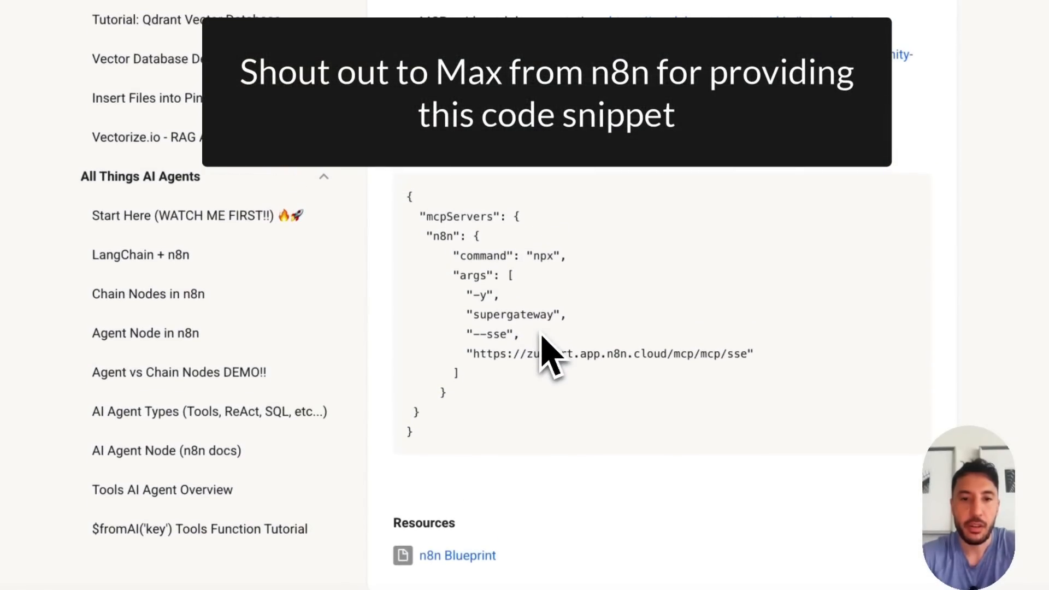
{"action": "left_click_drag", "start_coordinate": [432, 416], "coordinate": [417, 238]}
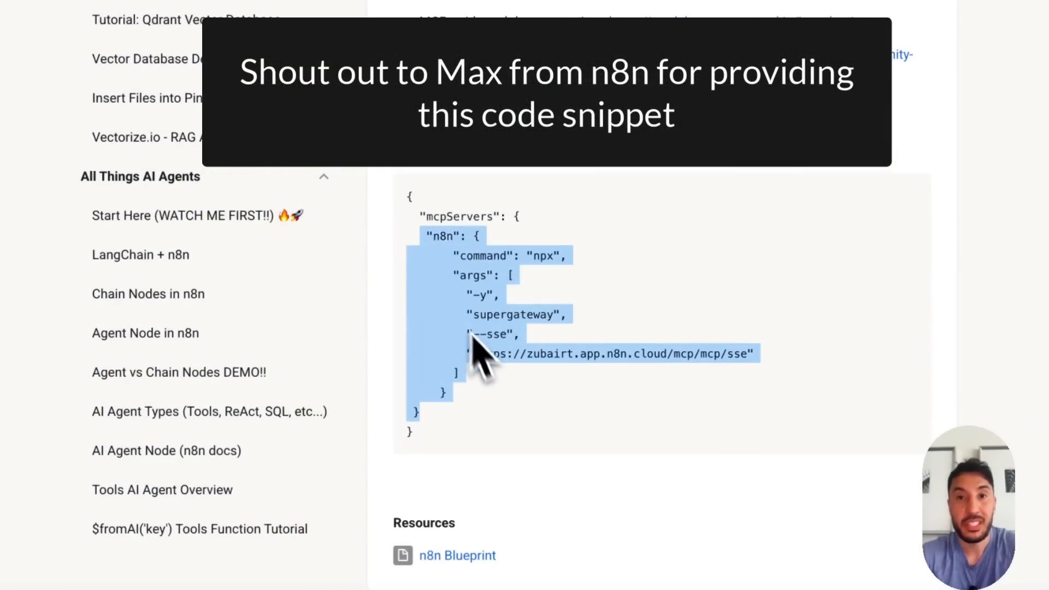
{"action": "left_click", "coordinate": [490, 368]}
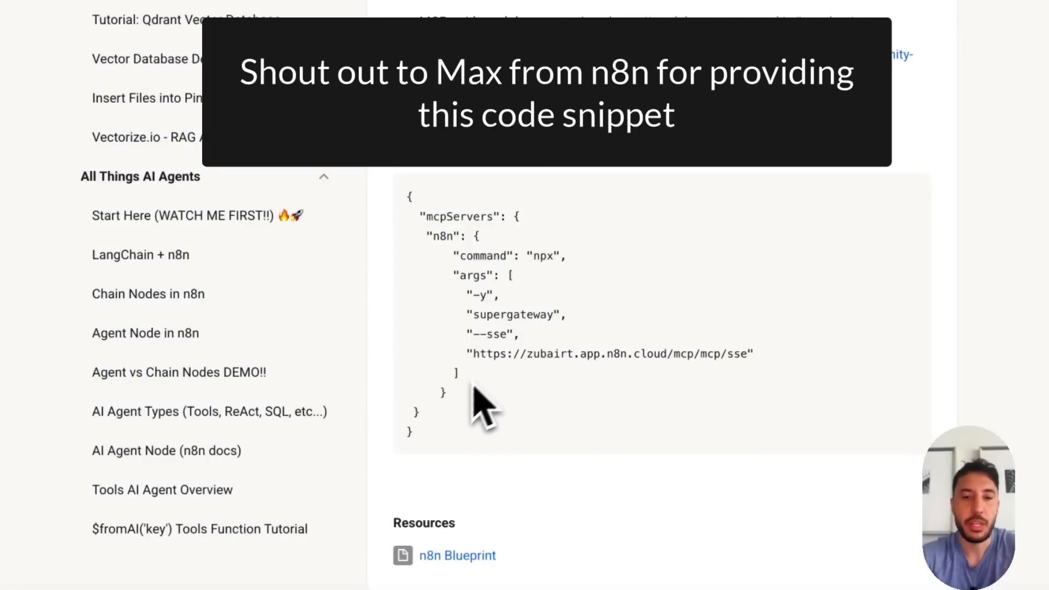
{"action": "left_click_drag", "start_coordinate": [427, 431], "coordinate": [408, 333]}
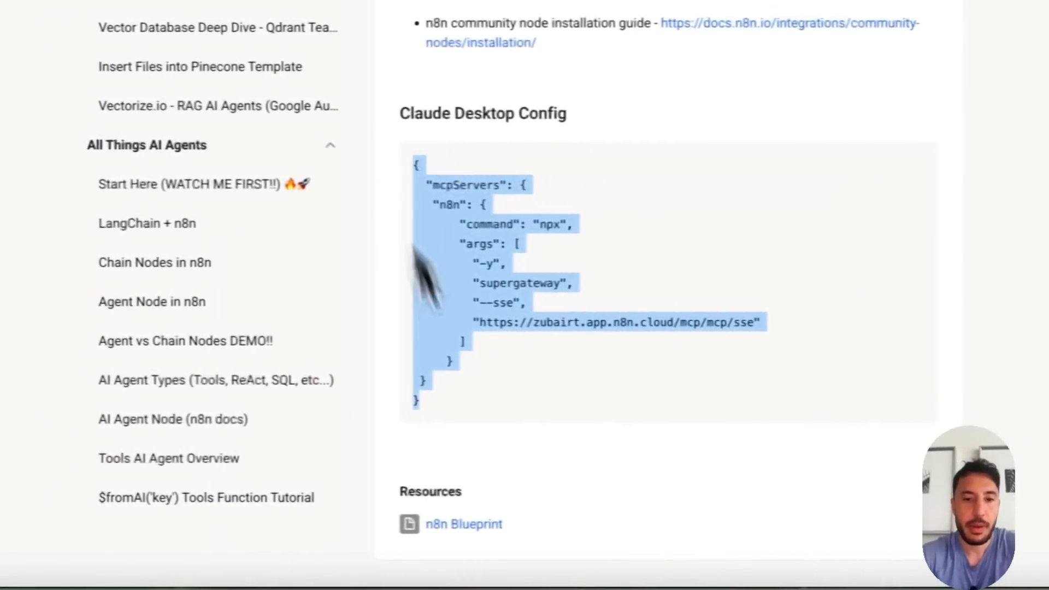
Return to claude_desktop_config.json in Sublime Text through Claude's developer settings and paste the copied mcpServers snippet into it
{"action": "left_click", "coordinate": [897, 574]}
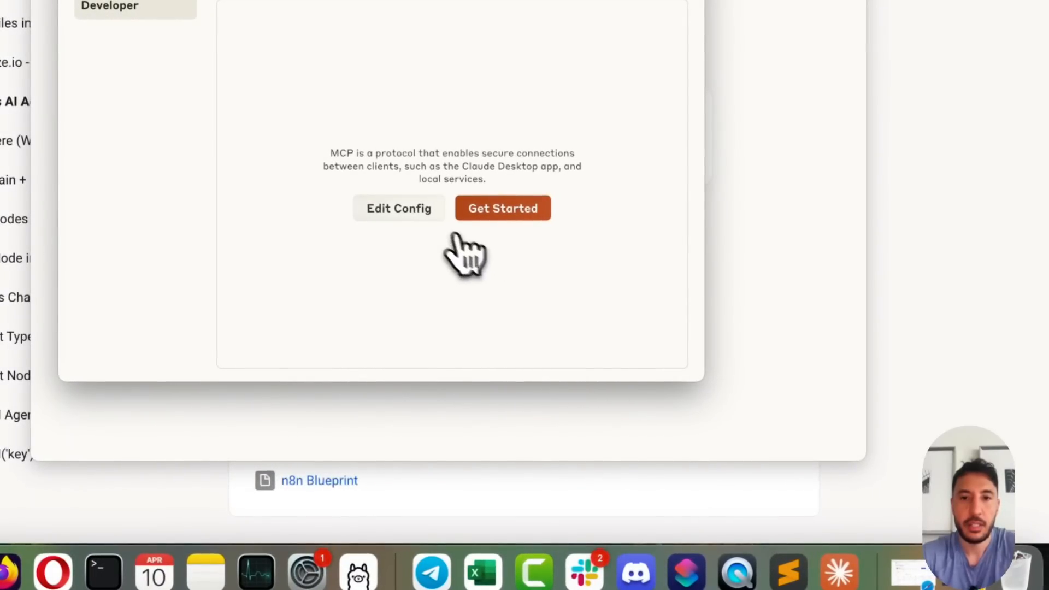
{"action": "left_click", "coordinate": [421, 214]}
{"action": "left_click", "coordinate": [513, 83]}
{"action": "right_click", "coordinate": [529, 130]}
{"action": "mouse_move", "coordinate": [558, 147]}
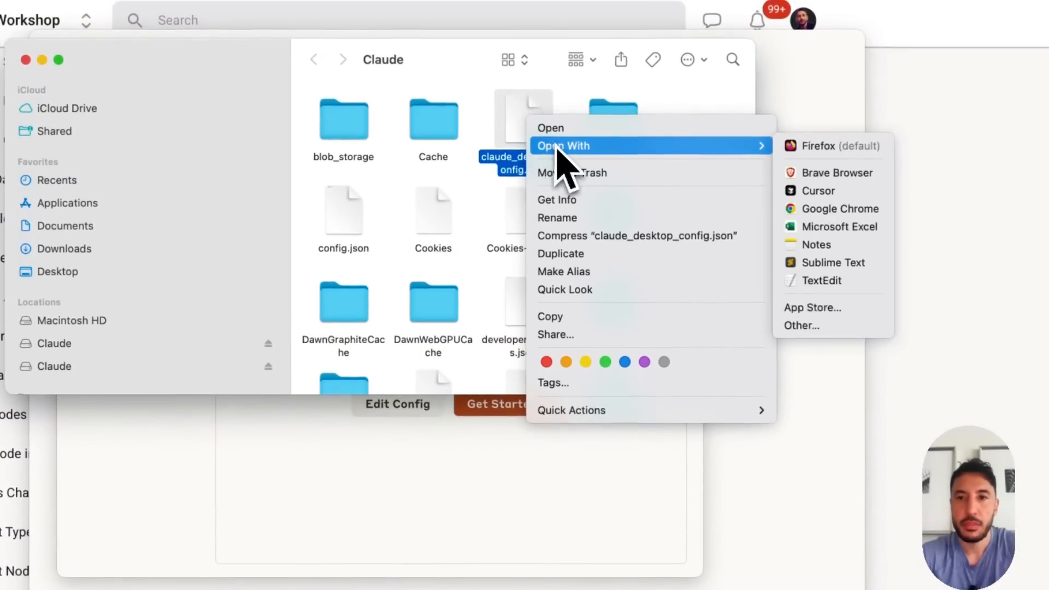
{"action": "left_click", "coordinate": [828, 265]}
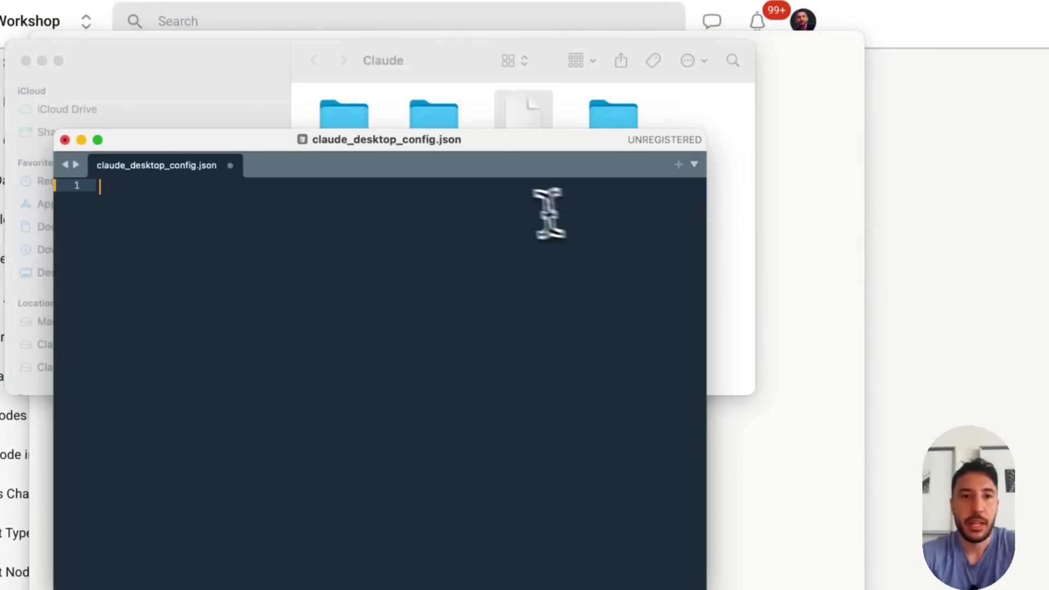
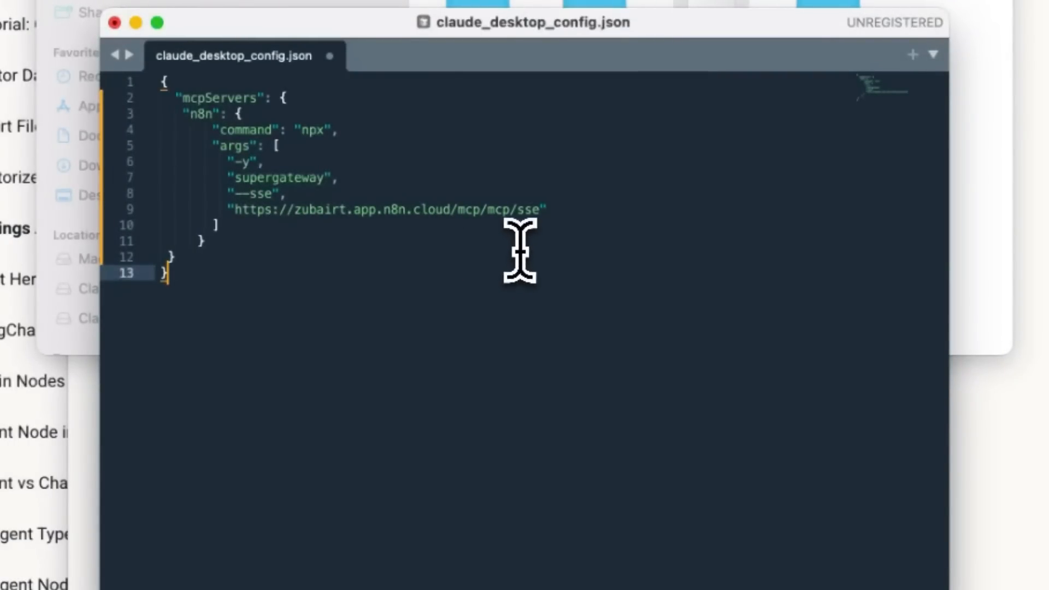
Select the complete server URL inside the quotes in the last args entry of the config file
{"action": "triple_click", "coordinate": [392, 210]}
{"action": "double_click", "coordinate": [431, 223]}
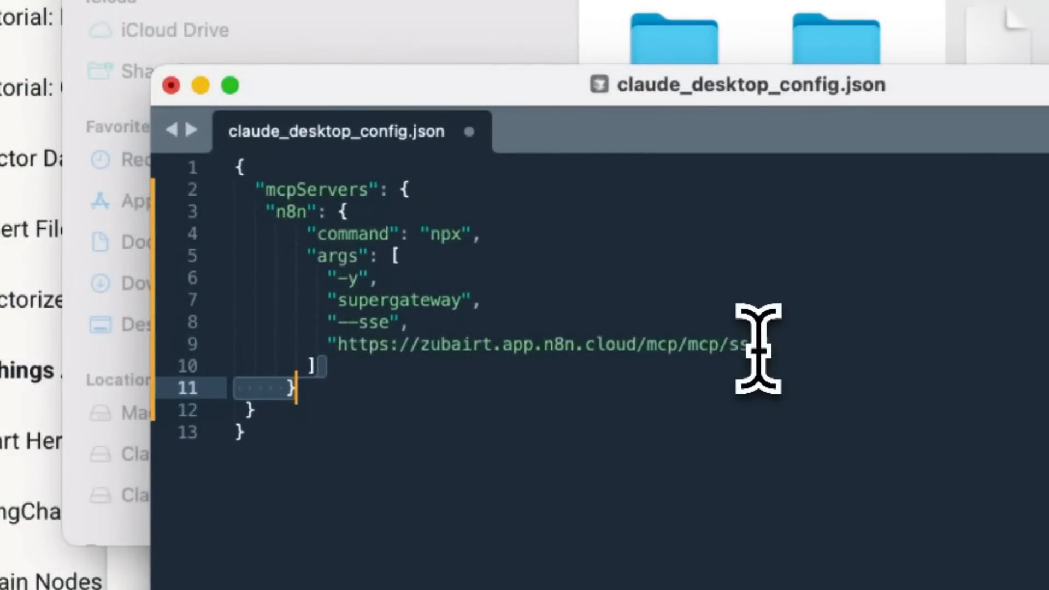
{"action": "left_click_drag", "start_coordinate": [763, 350], "coordinate": [432, 350]}
{"action": "left_click_drag", "start_coordinate": [430, 351], "coordinate": [398, 355]}
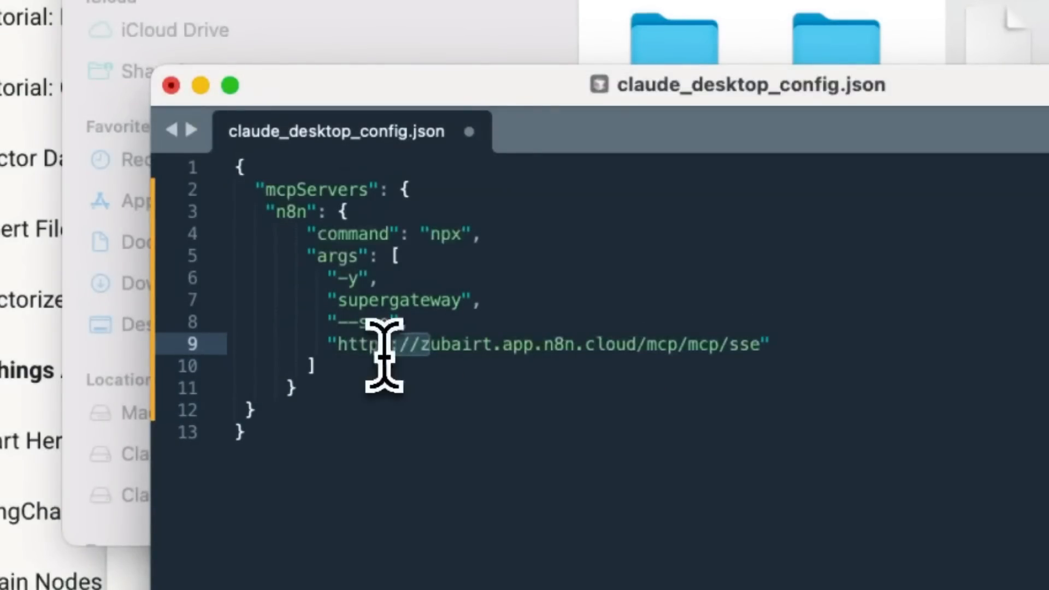
{"action": "left_click", "coordinate": [384, 352]}
{"action": "left_click_drag", "start_coordinate": [760, 345], "coordinate": [352, 356]}
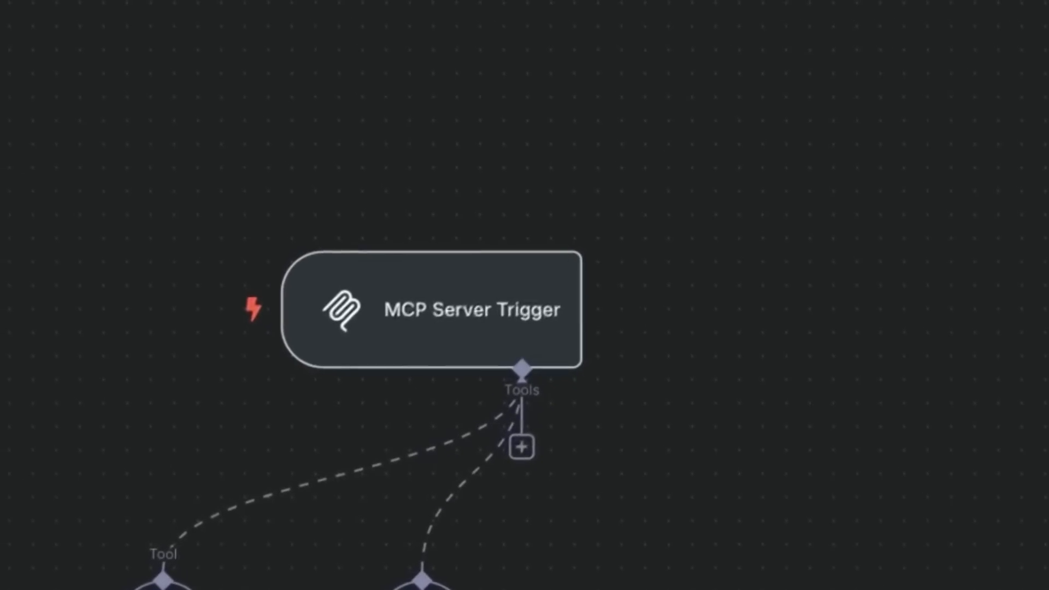
In n8n, show the MCP Server Trigger's production URL and change its Path to the workflow owner's first name
{"action": "mouse_move", "coordinate": [407, 241]}
{"action": "double_click", "coordinate": [449, 326]}
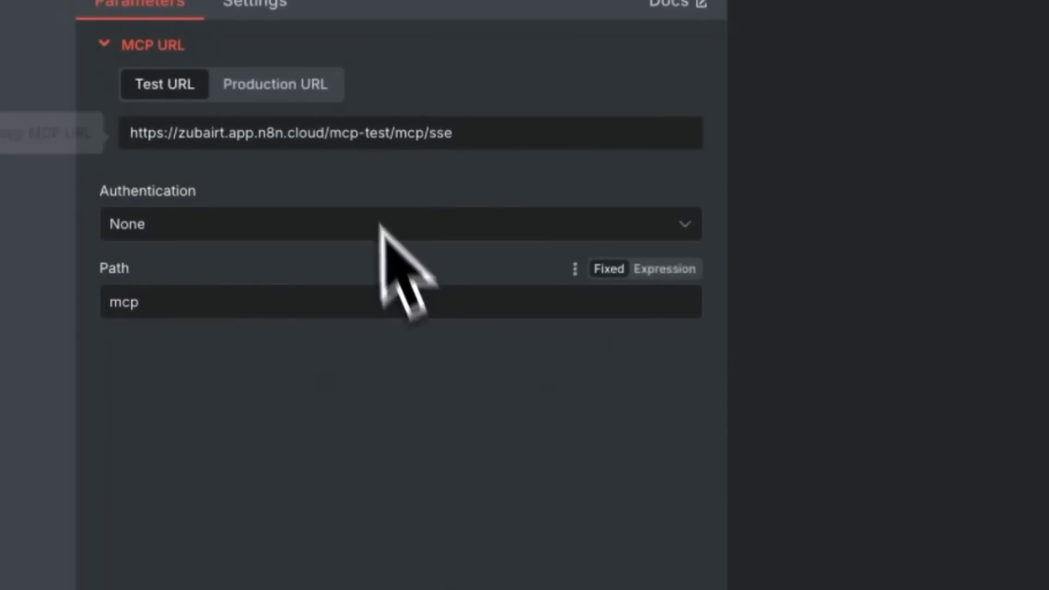
{"action": "left_click", "coordinate": [306, 85]}
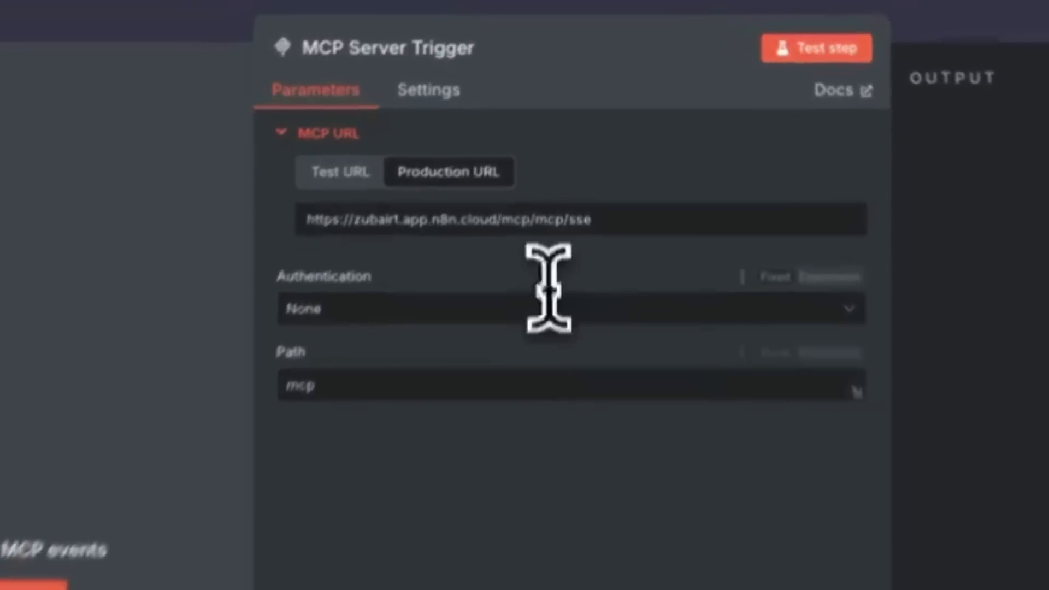
{"action": "double_click", "coordinate": [378, 386]}
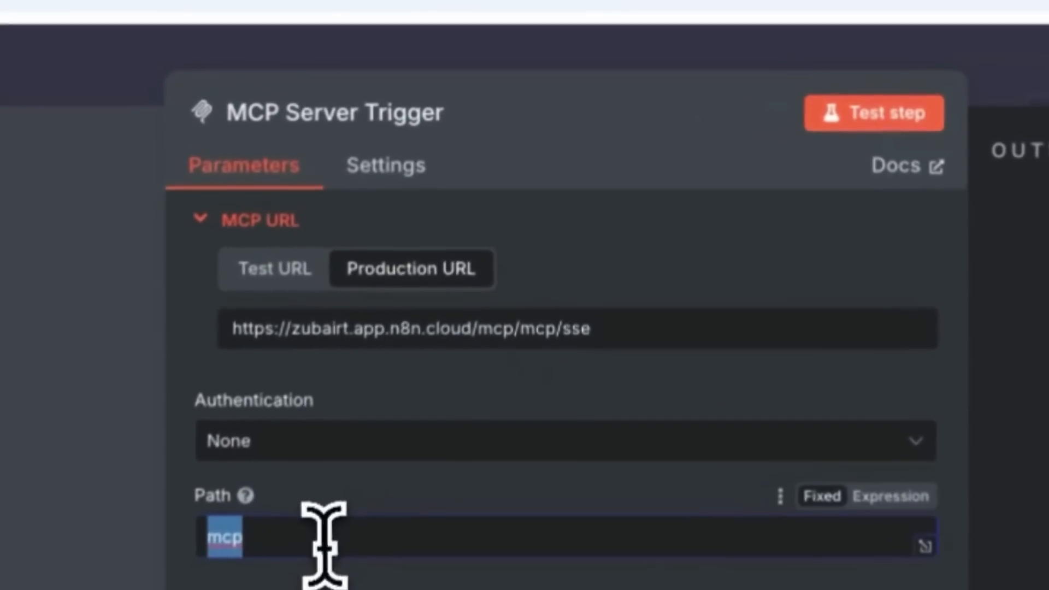
{"action": "type", "text": "sjdfh"}
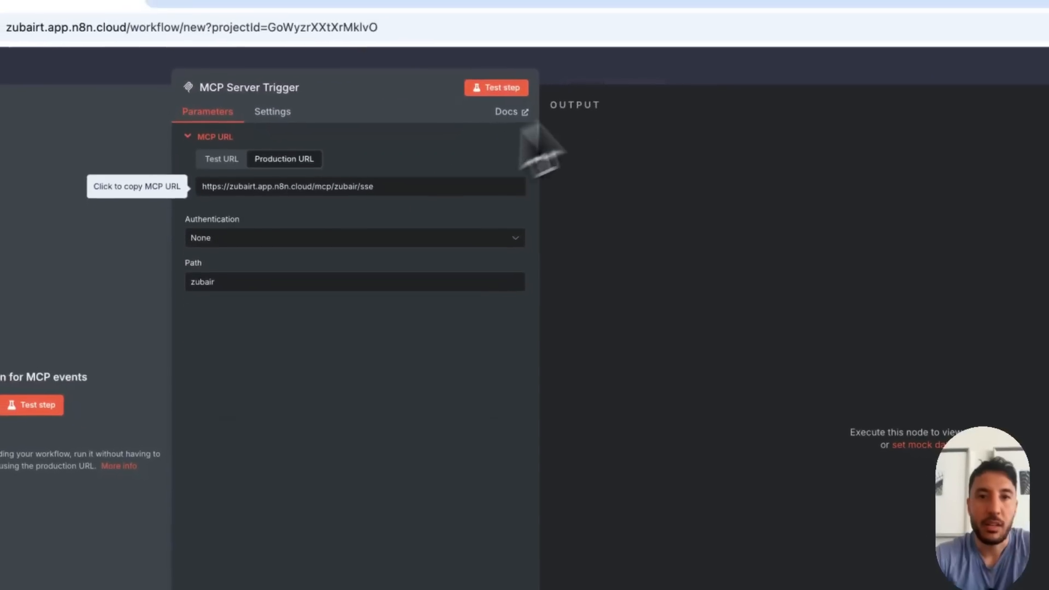
{"action": "left_click", "coordinate": [672, 59]}
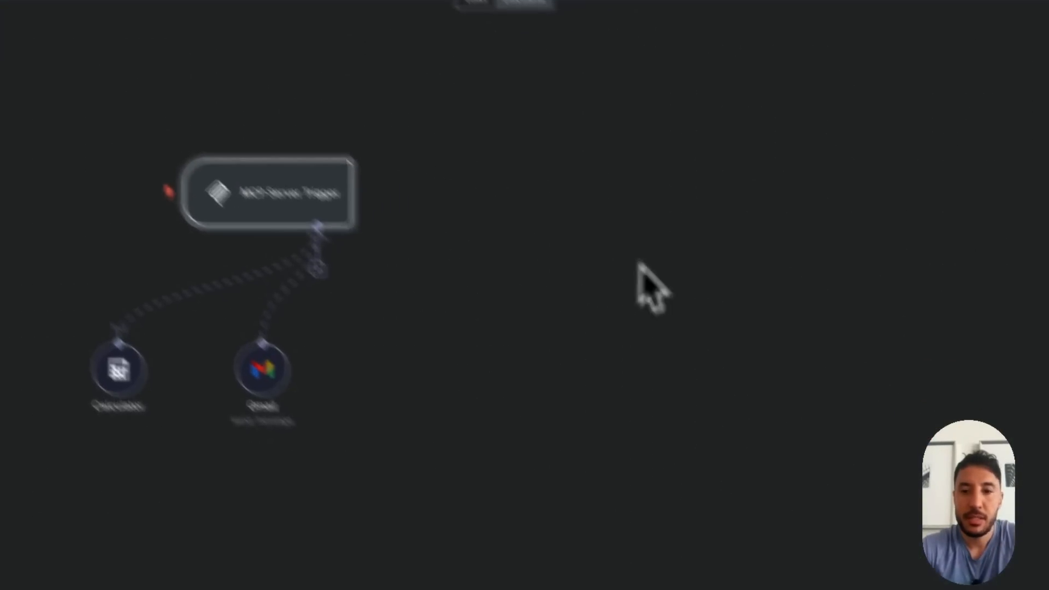
Replace the server URL in claude_desktop_config.json with the trigger's new production URL, save and close the file, and leave the node settings
{"action": "left_click", "coordinate": [865, 573]}
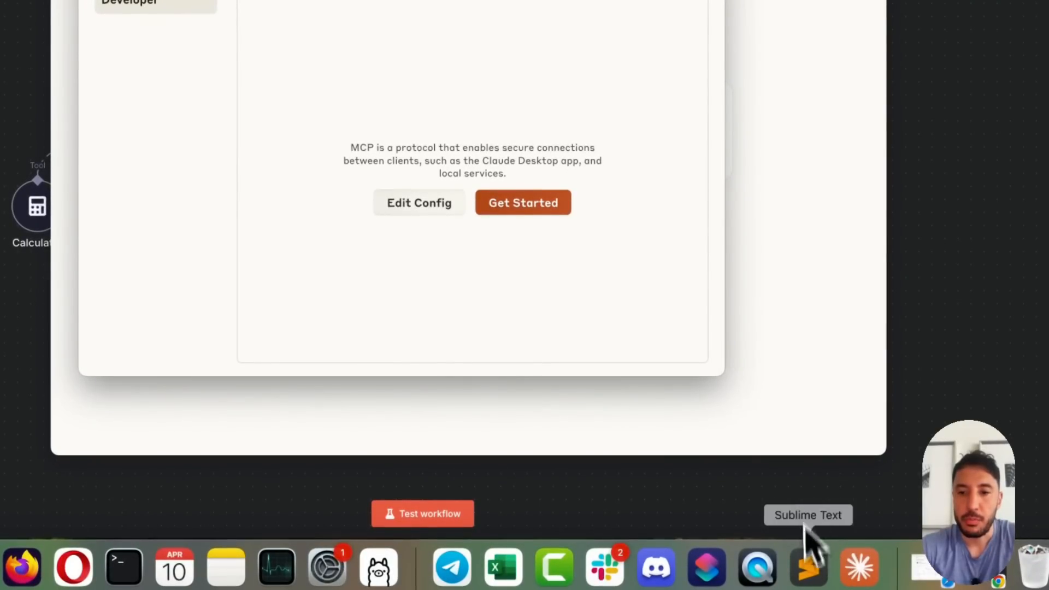
{"action": "left_click", "coordinate": [808, 563]}
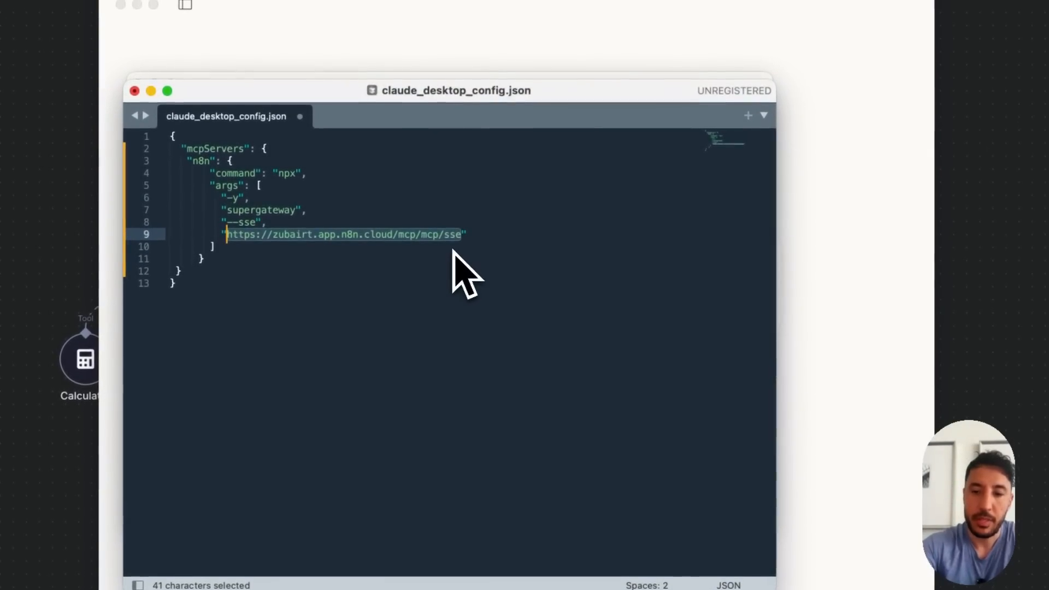
{"action": "key", "text": "BackSpace"}
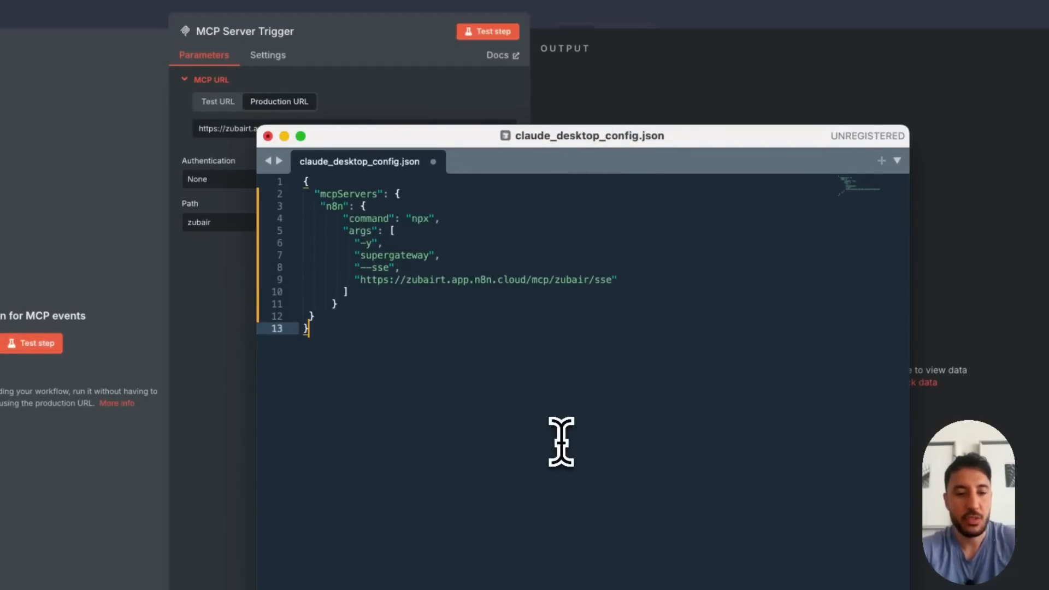
{"action": "left_click", "coordinate": [268, 136]}
{"action": "key", "text": "Escape"}
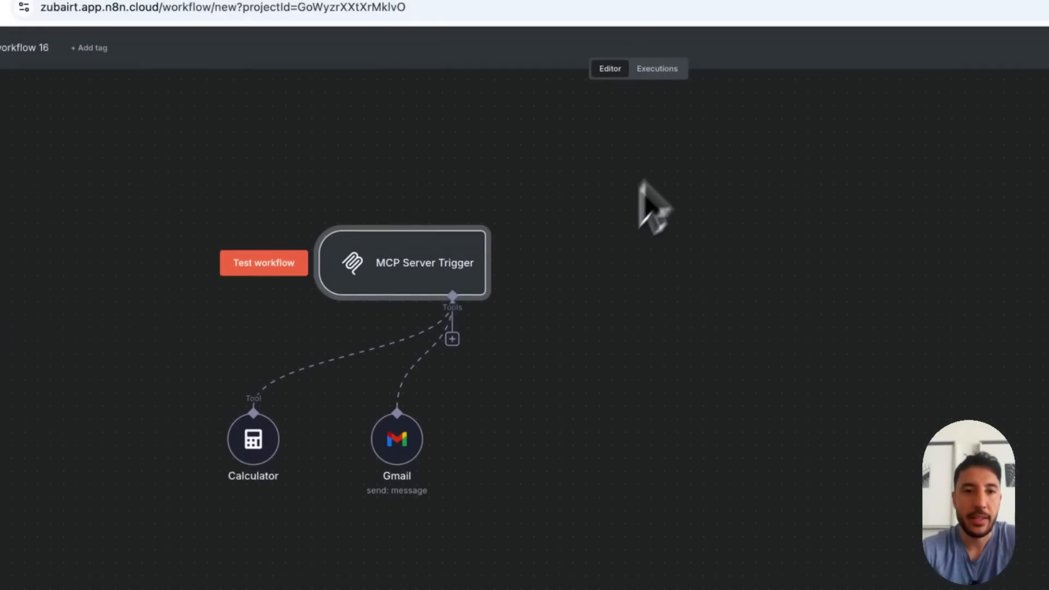
Quit Claude Desktop and relaunch it so the edited MCP configuration is loaded
{"action": "left_click", "coordinate": [865, 568]}
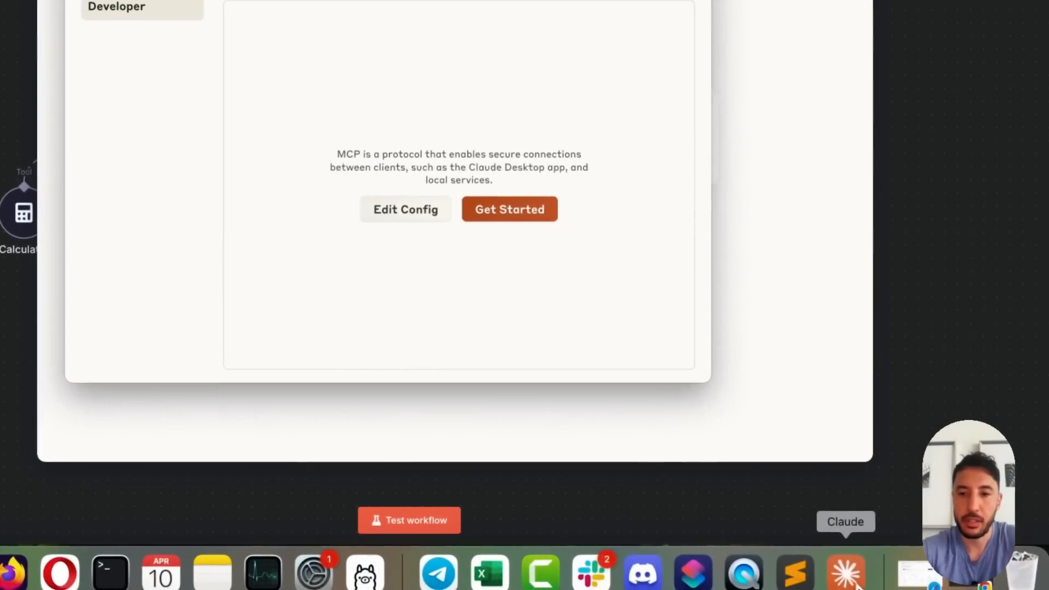
{"action": "right_click", "coordinate": [850, 571]}
{"action": "left_click", "coordinate": [862, 511]}
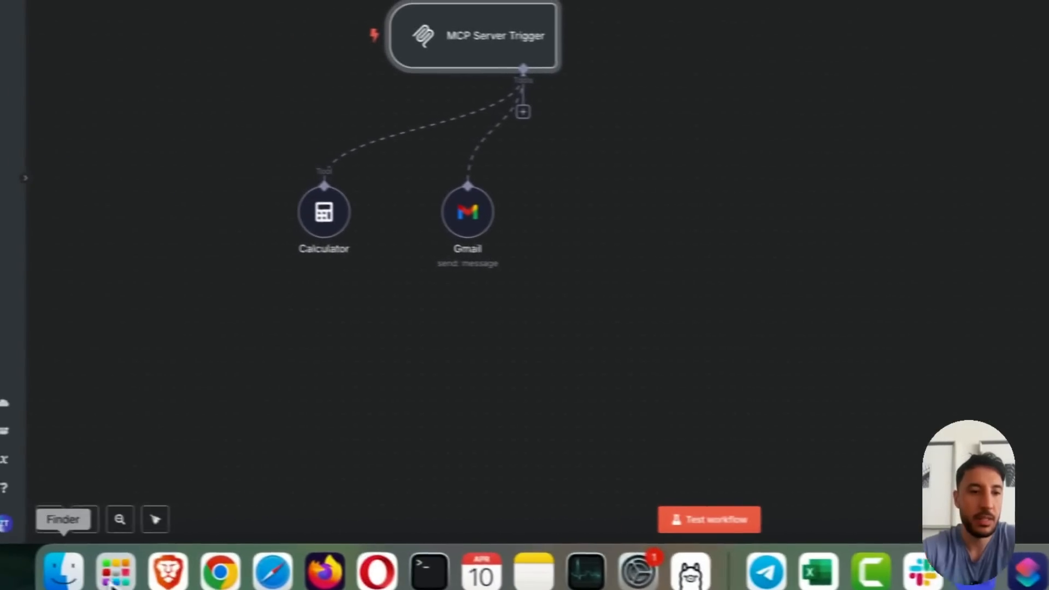
{"action": "left_click", "coordinate": [115, 571]}
{"action": "left_click", "coordinate": [382, 257]}
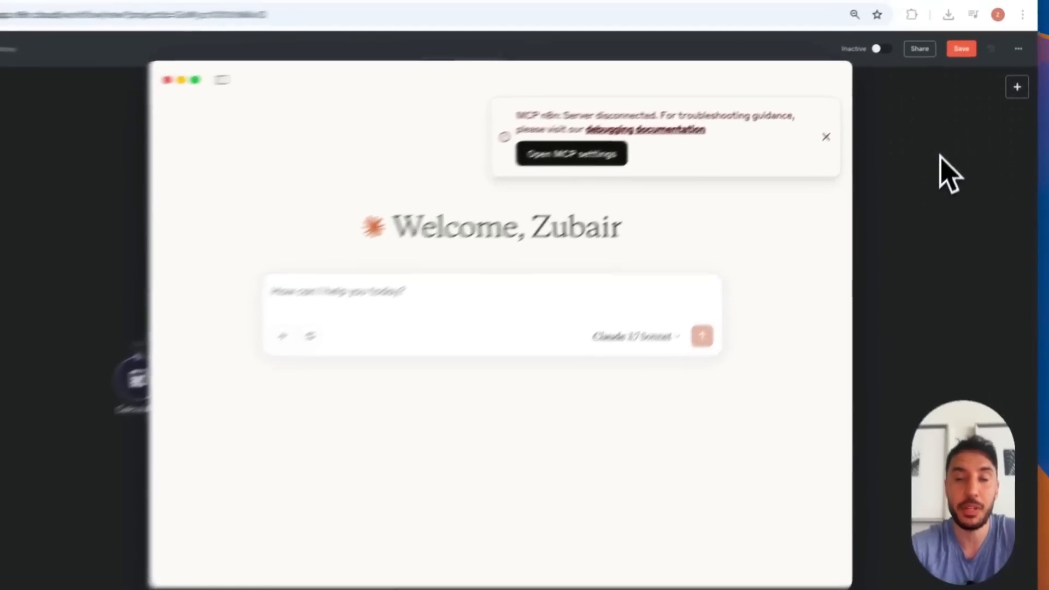
Check Claude's MCP server notice and the n8n workflow's activation status, and reopen the MCP Server Trigger settings
{"action": "left_click", "coordinate": [949, 127]}
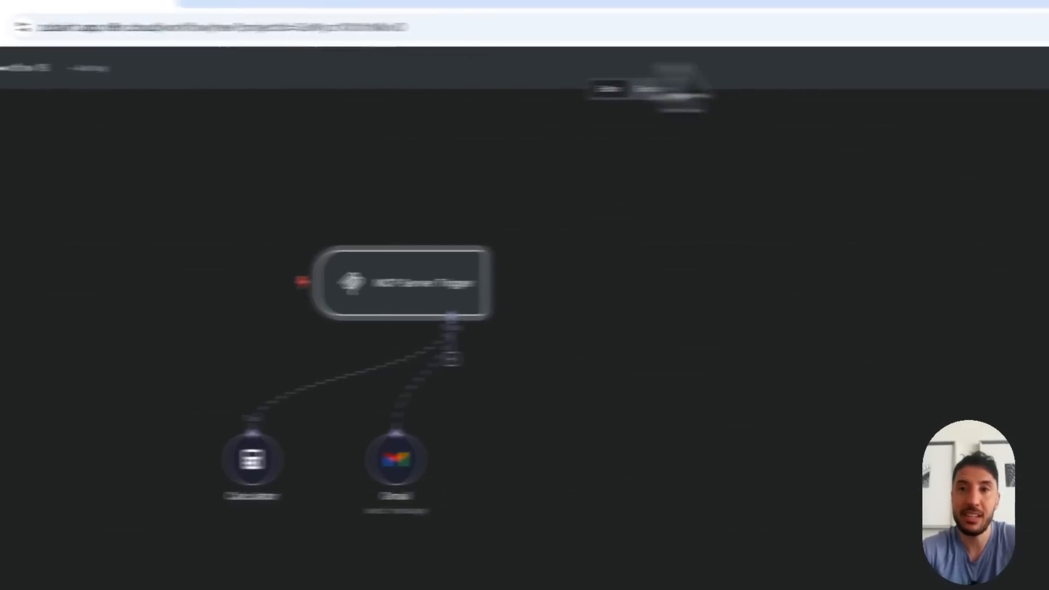
{"action": "left_click", "coordinate": [792, 582]}
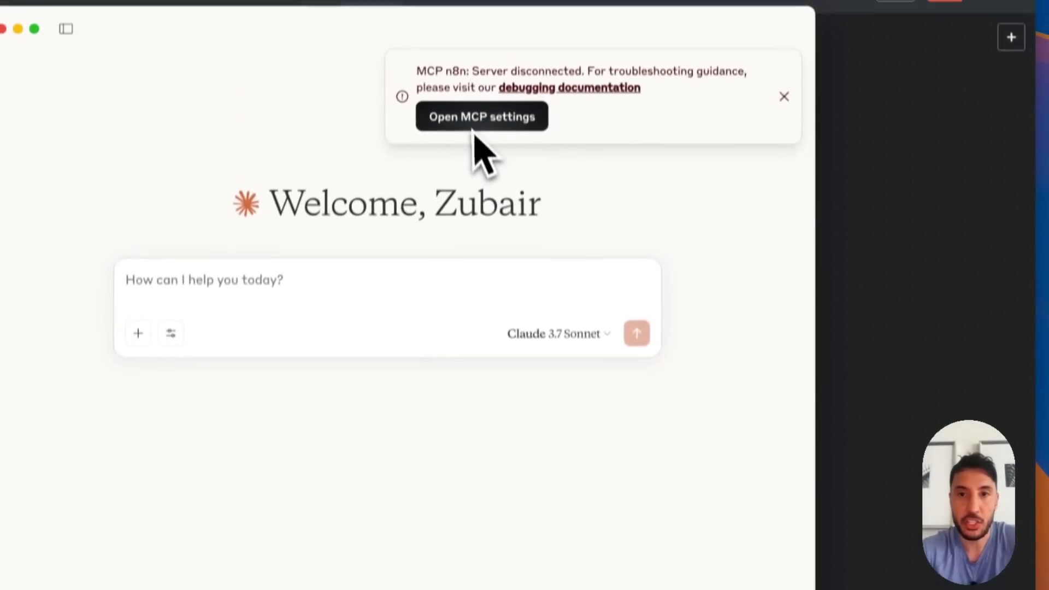
{"action": "left_click", "coordinate": [927, 182]}
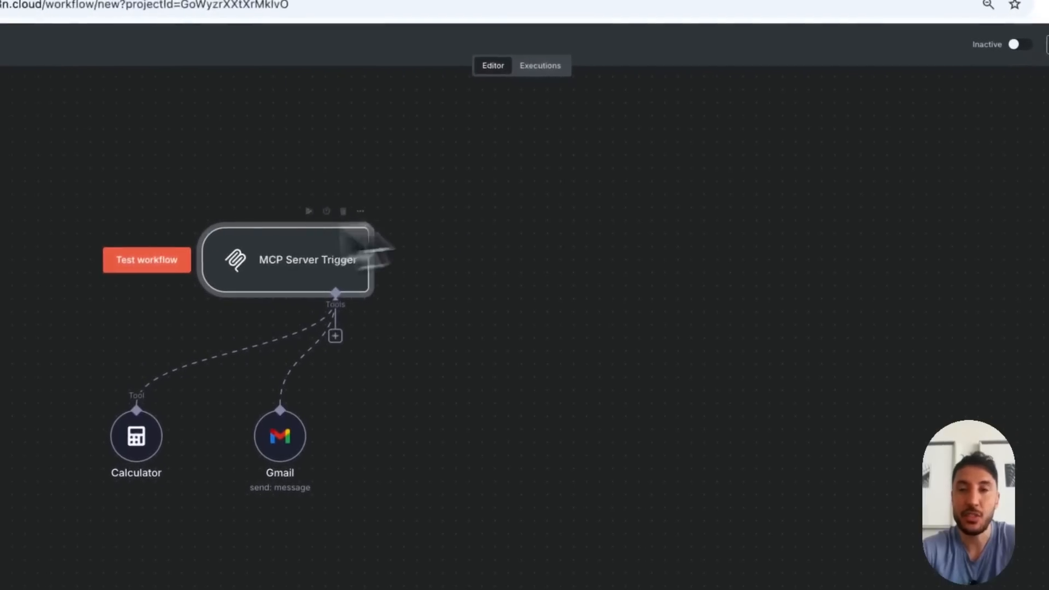
{"action": "left_click", "coordinate": [894, 70]}
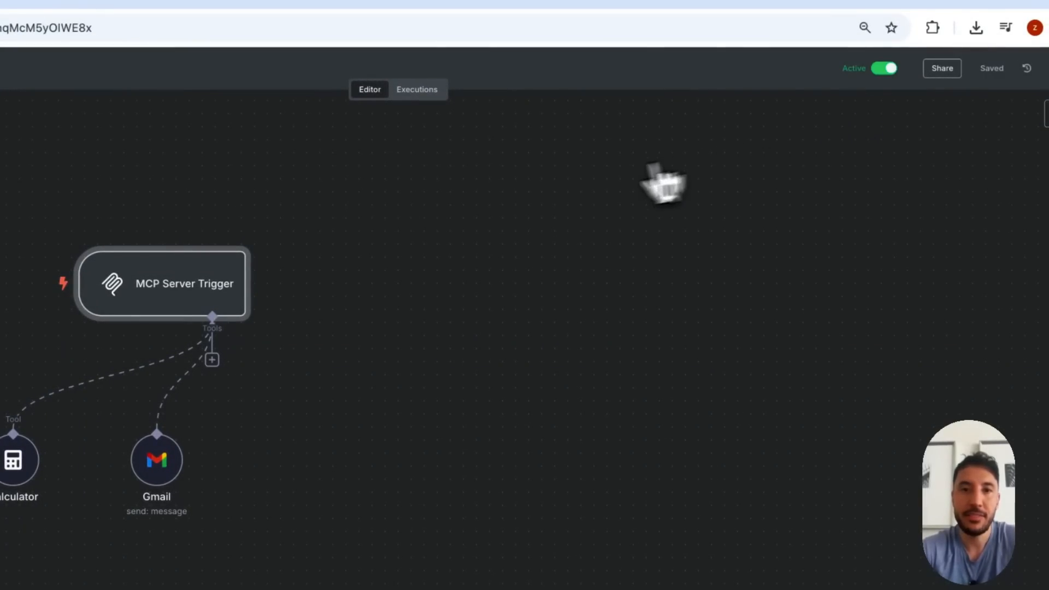
{"action": "double_click", "coordinate": [163, 289]}
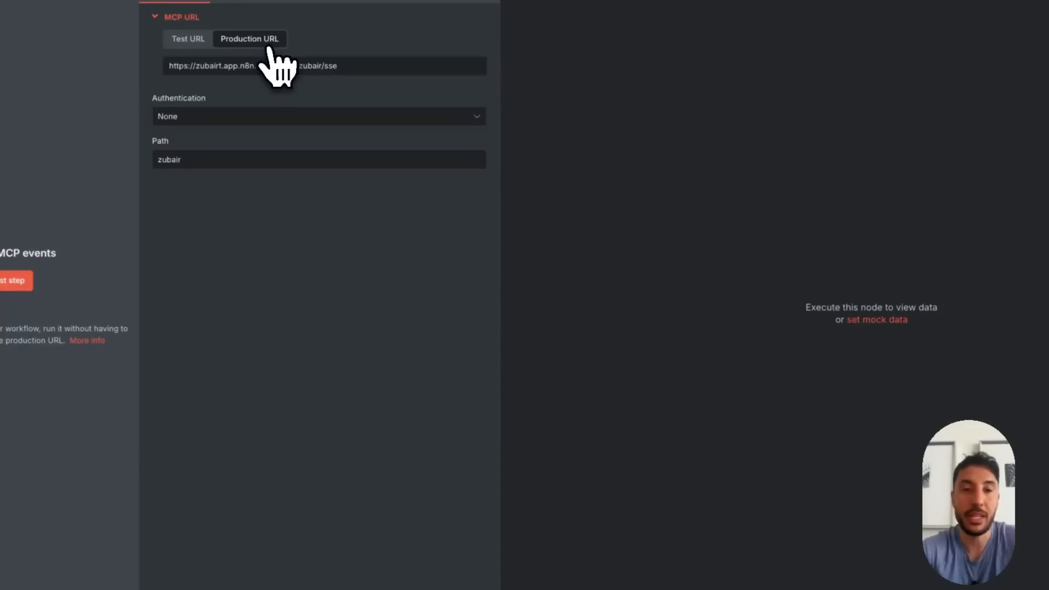
Leave the MCP Server Trigger settings, restart Claude Desktop, and view its available MCP tools
{"action": "left_click", "coordinate": [781, 573]}
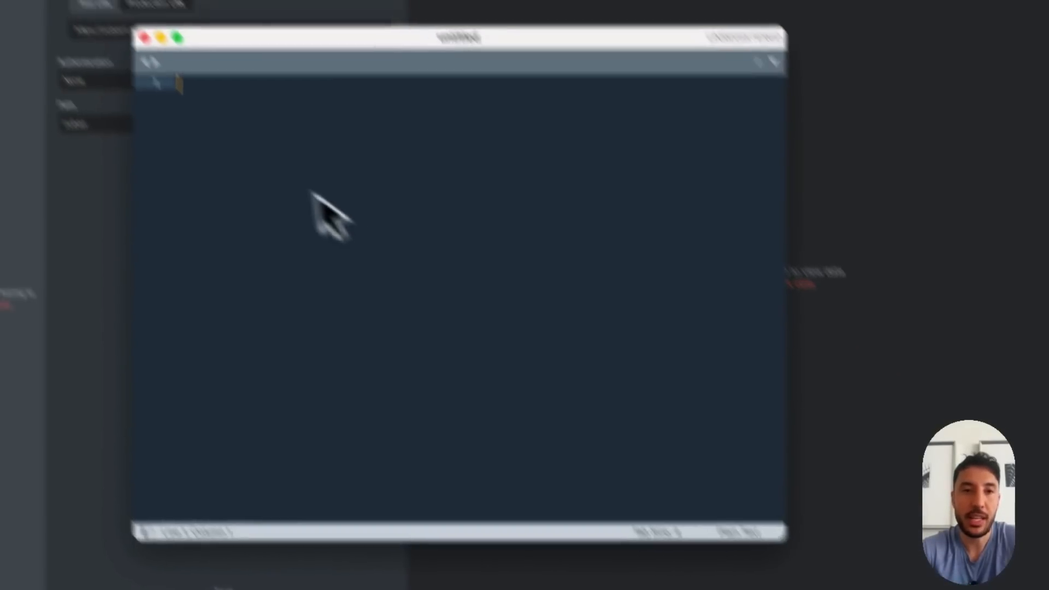
{"action": "left_click", "coordinate": [241, 146]}
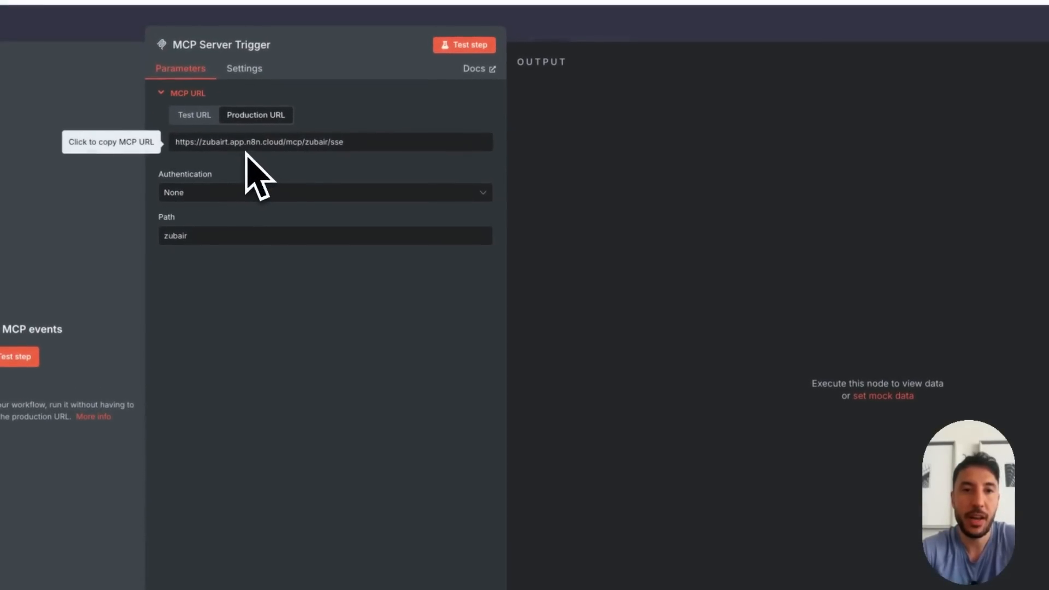
{"action": "left_click", "coordinate": [627, 27]}
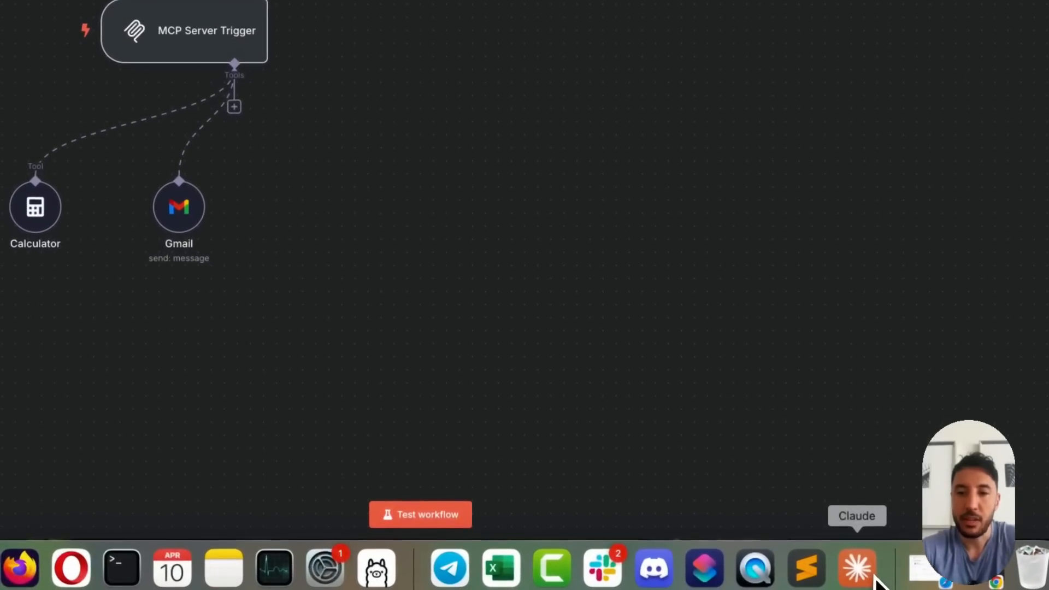
{"action": "right_click", "coordinate": [873, 577]}
{"action": "left_click", "coordinate": [874, 510]}
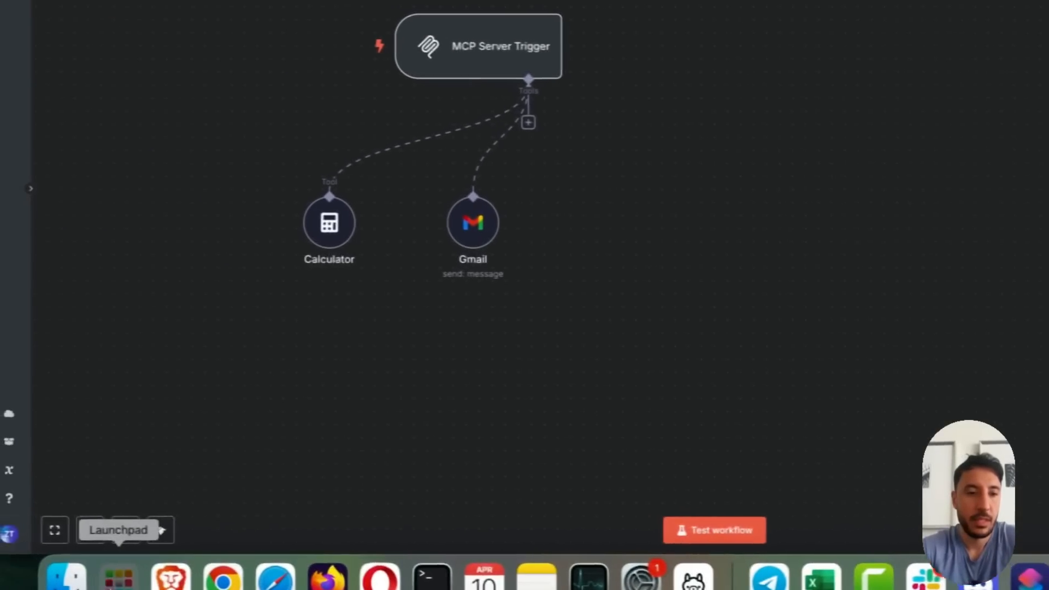
{"action": "left_click", "coordinate": [117, 572]}
{"action": "left_click", "coordinate": [397, 265]}
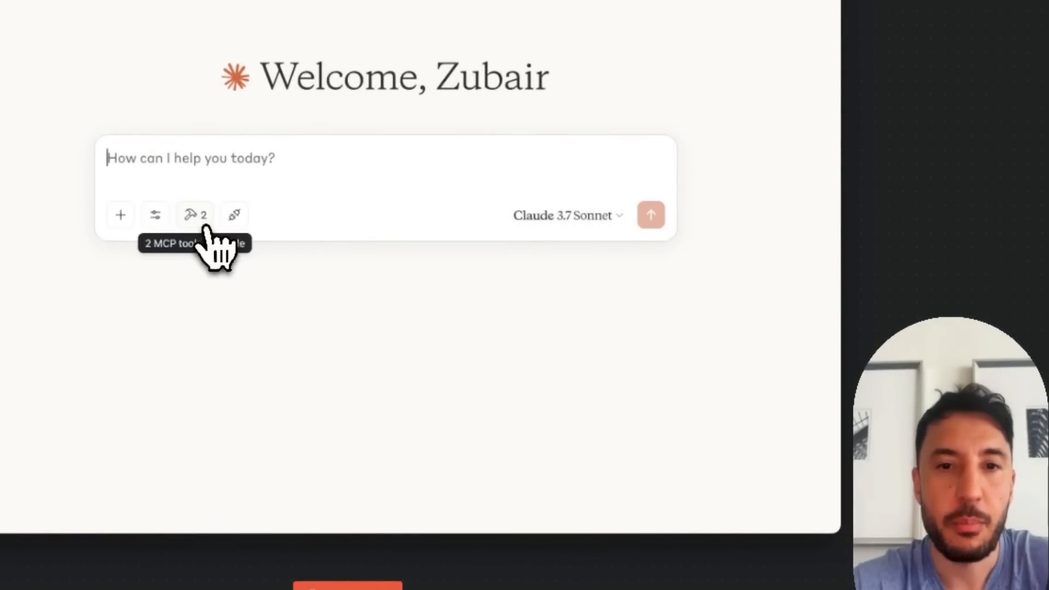
{"action": "left_click", "coordinate": [196, 215]}
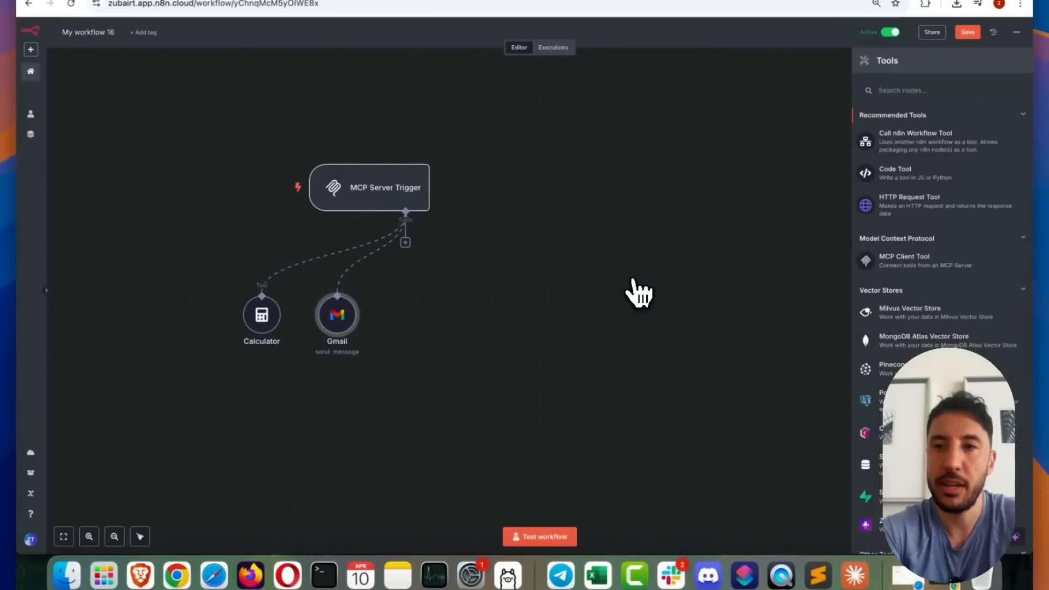
In n8n, find the Google Calendar Tool and add it to the MCP Server Trigger's tools
{"action": "type", "text": "cale"}
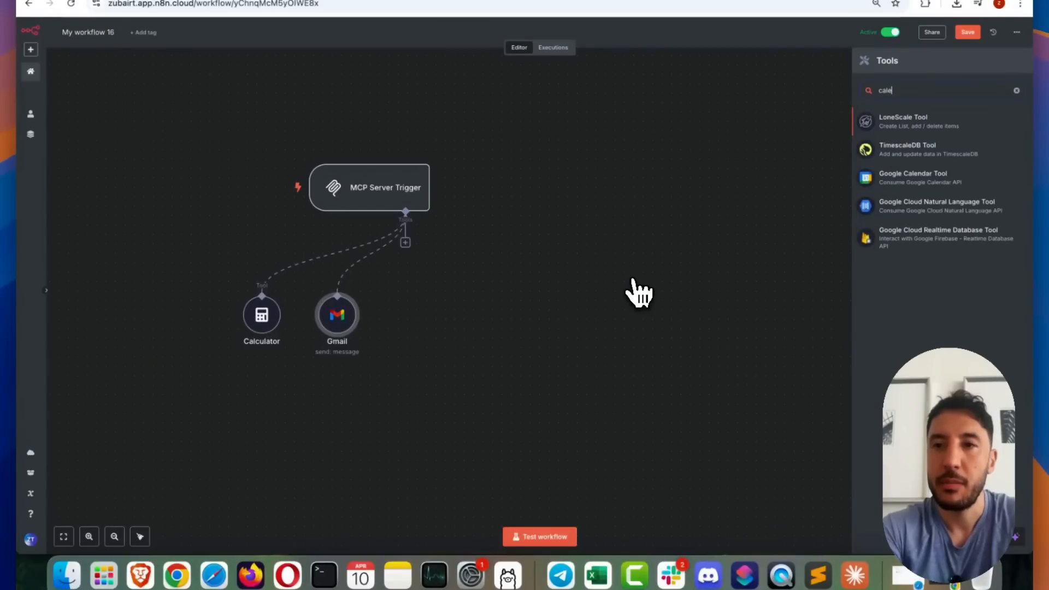
{"action": "left_click", "coordinate": [907, 178]}
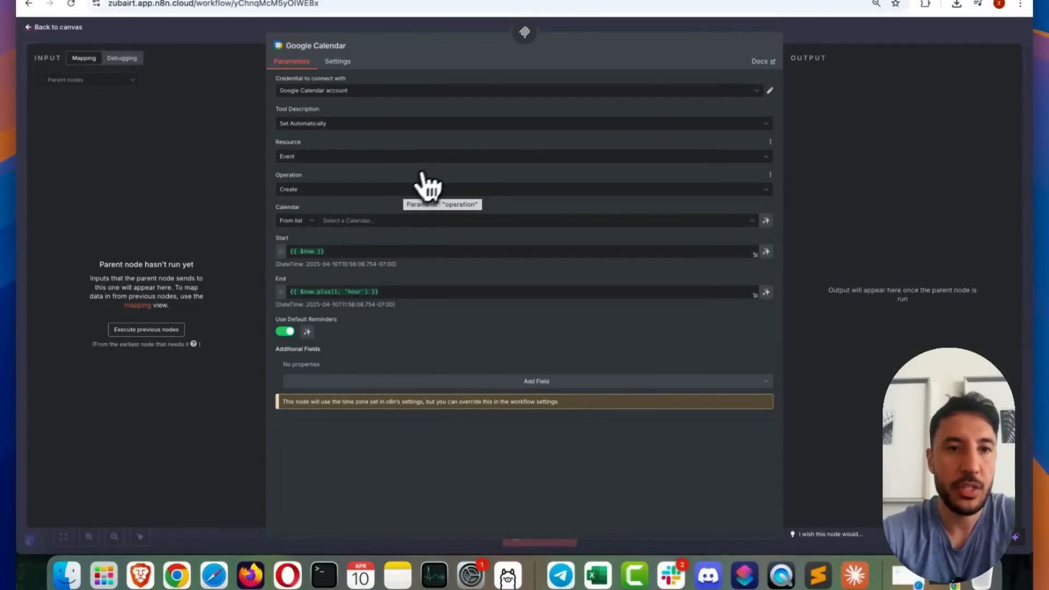
Set the Google Calendar tool's operation to Get Many and choose the owner's e-mail calendar
{"action": "left_click", "coordinate": [405, 190]}
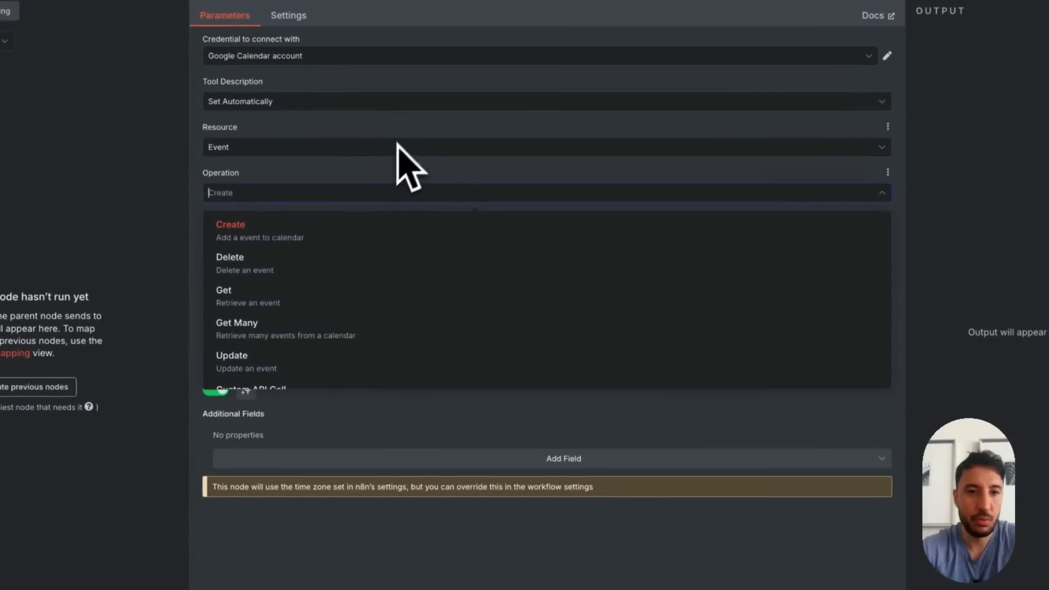
{"action": "left_click", "coordinate": [420, 285]}
{"action": "left_click", "coordinate": [454, 236]}
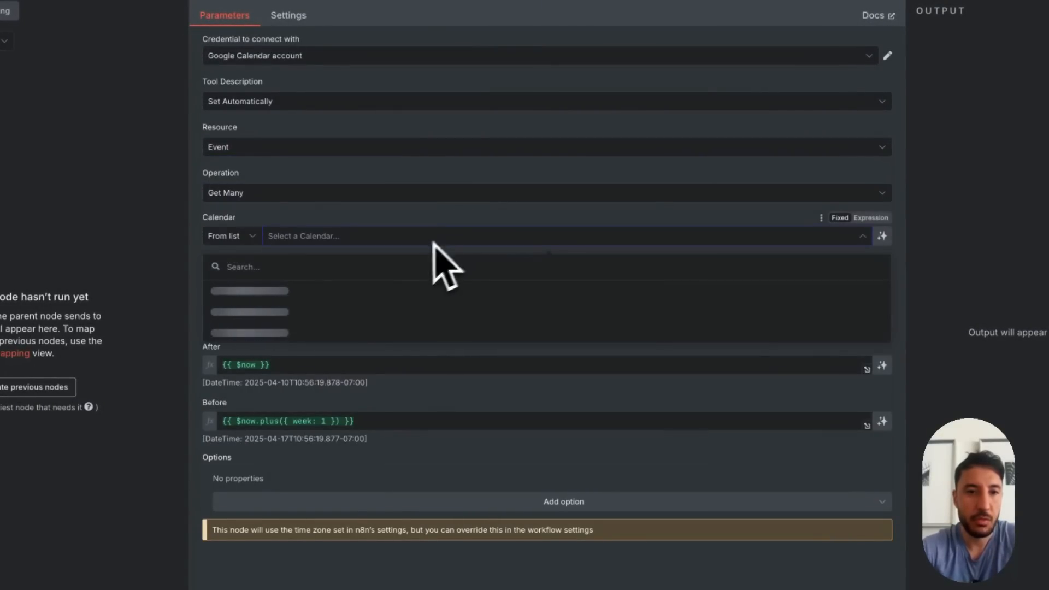
{"action": "left_click", "coordinate": [265, 353]}
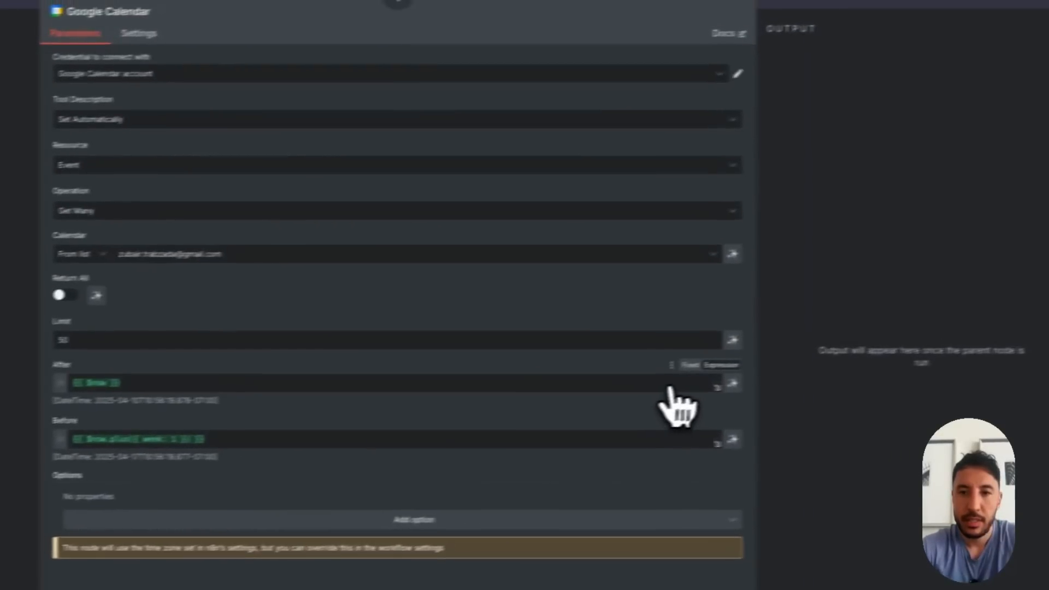
Let the model define the After and Before values, and place the Google Calendar node to the right of Gmail
{"action": "left_click", "coordinate": [882, 364]}
{"action": "left_click", "coordinate": [882, 421]}
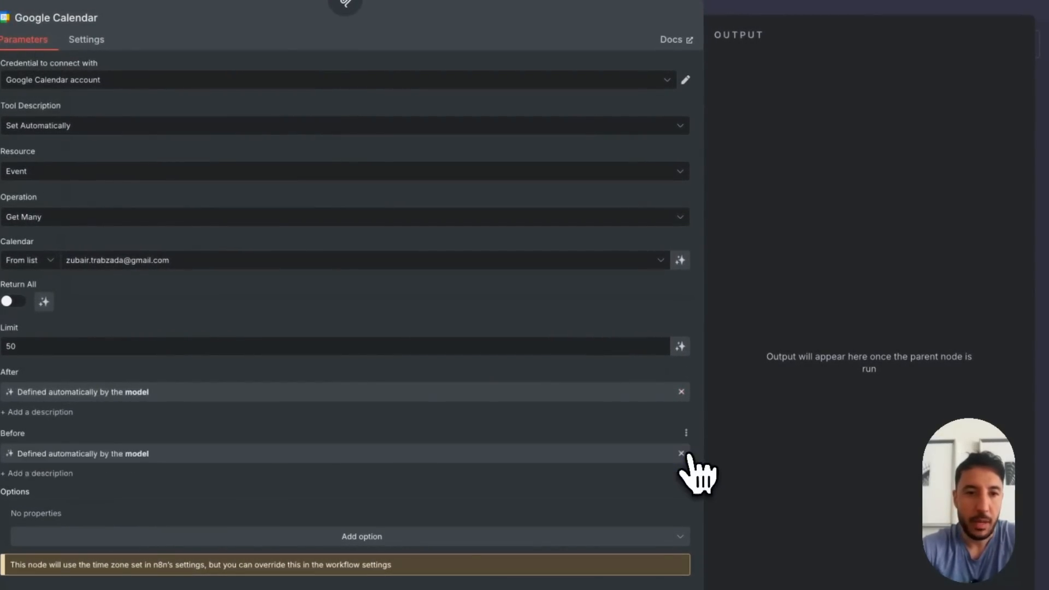
{"action": "left_click", "coordinate": [819, 8]}
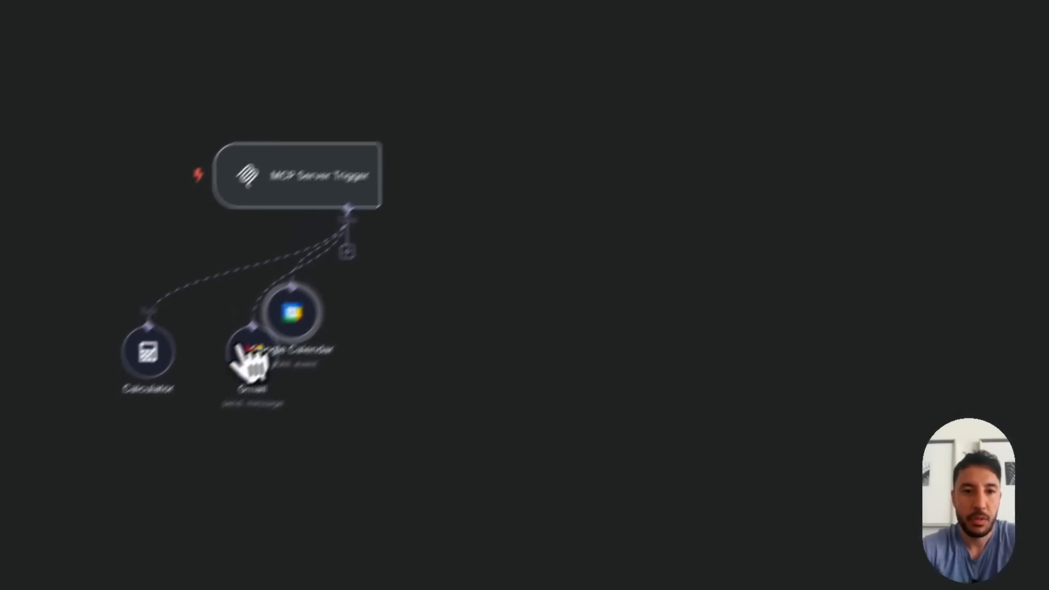
{"action": "left_click_drag", "start_coordinate": [297, 315], "coordinate": [380, 357]}
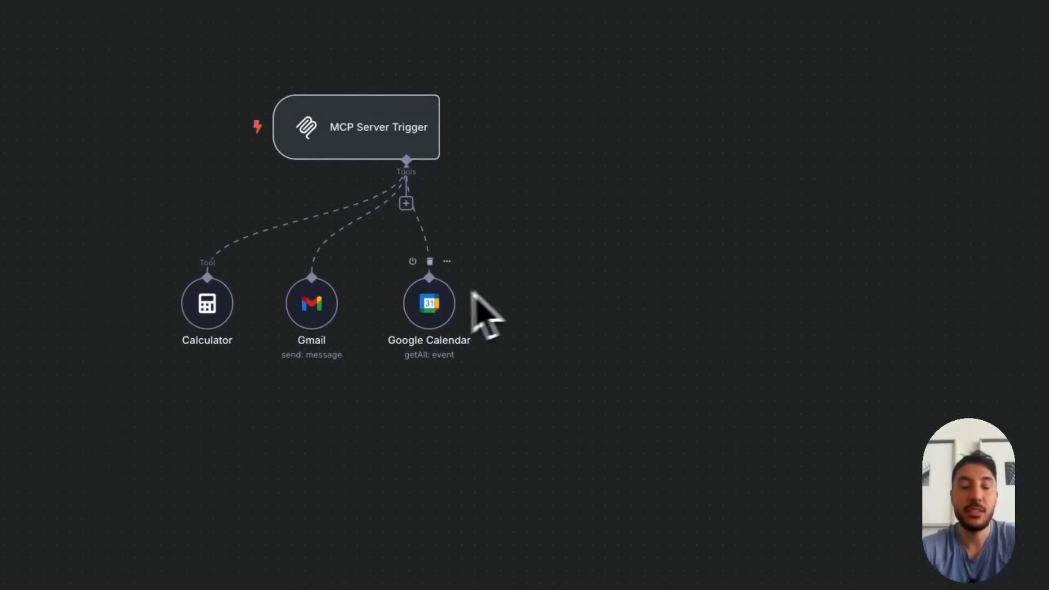
Quit and relaunch Claude Desktop to reload the tools from the n8n server
{"action": "right_click", "coordinate": [839, 571]}
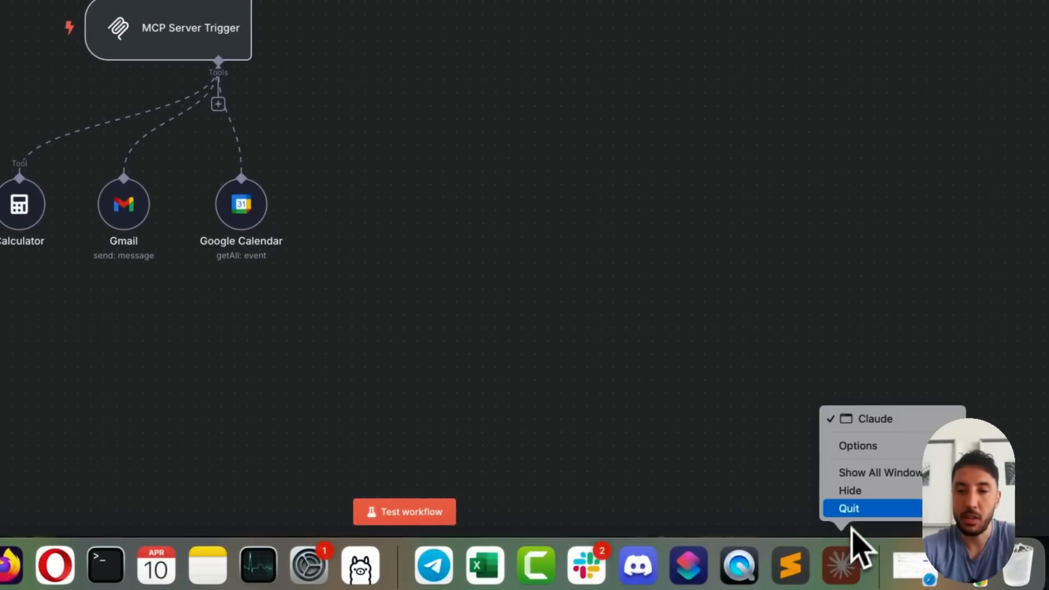
{"action": "left_click", "coordinate": [852, 510]}
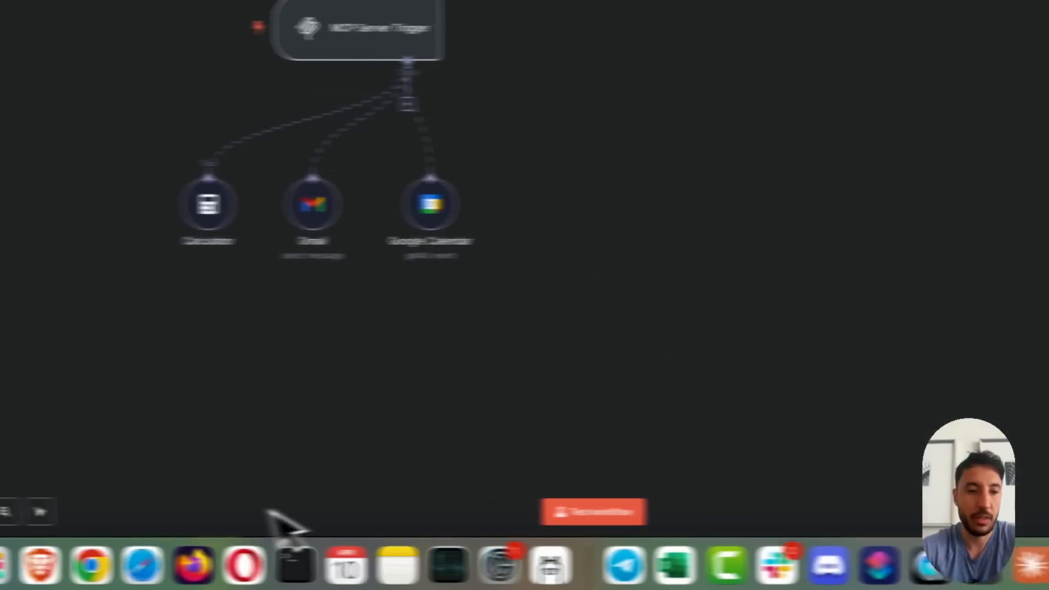
{"action": "left_click", "coordinate": [112, 562]}
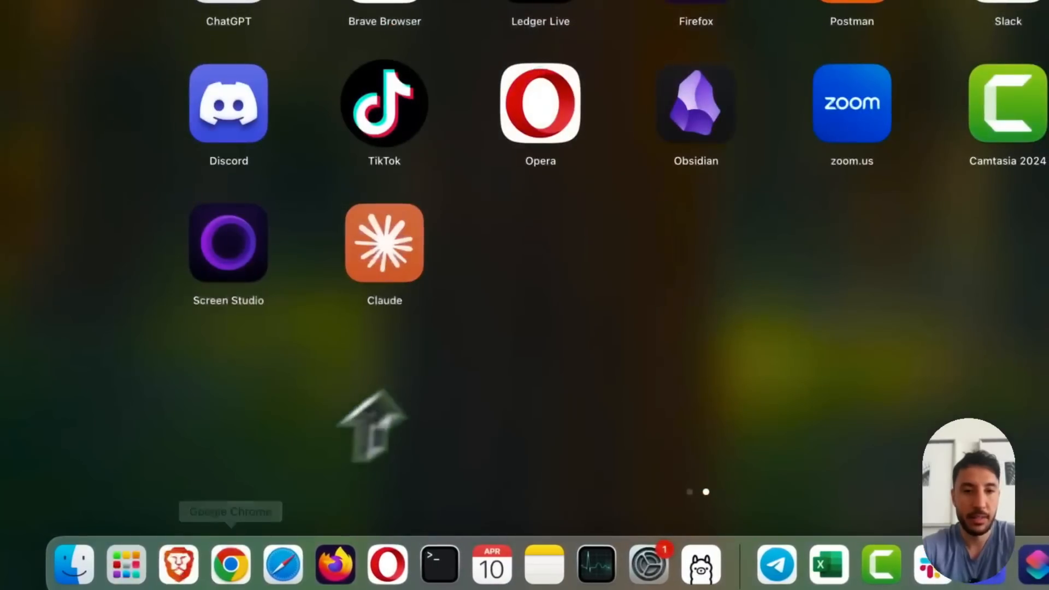
{"action": "left_click", "coordinate": [382, 393]}
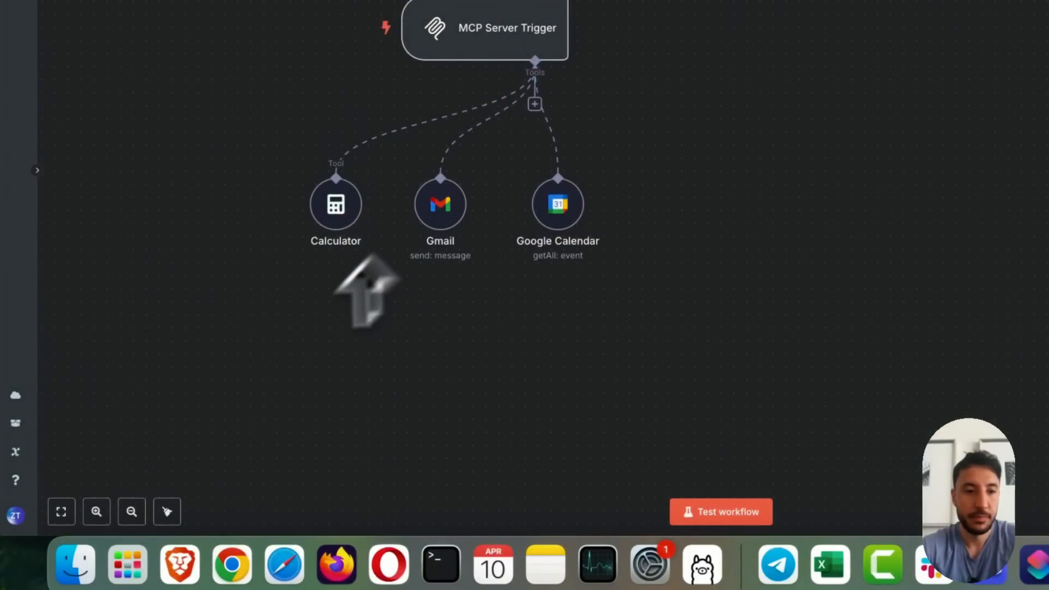
{"action": "left_click", "coordinate": [127, 565]}
{"action": "left_click", "coordinate": [373, 252]}
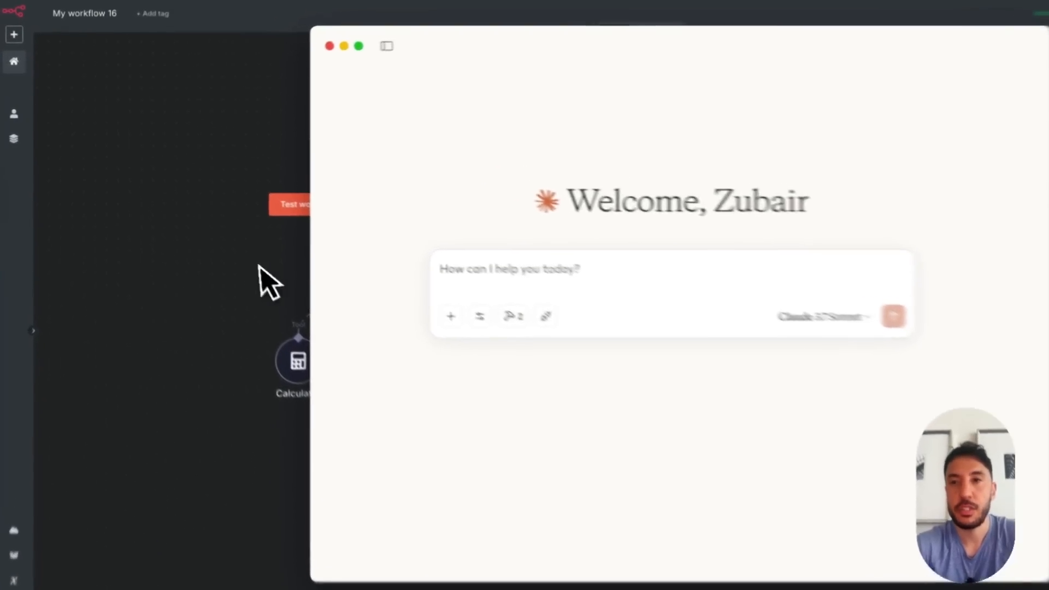
Save the n8n workflow with the Google Calendar tool and restart Claude Desktop to refresh its available MCP tools
{"action": "left_click", "coordinate": [230, 239]}
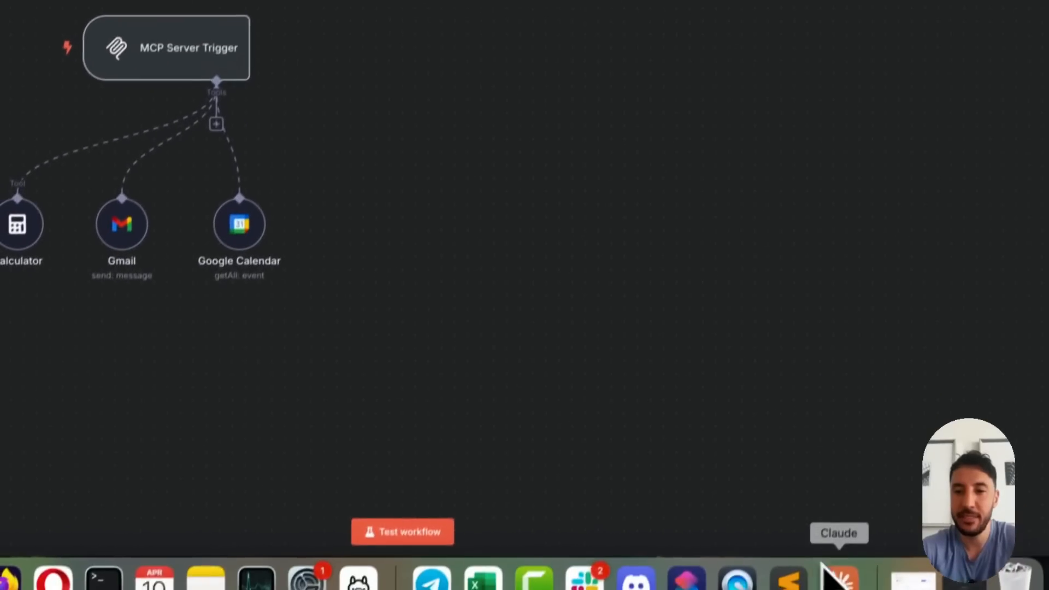
{"action": "right_click", "coordinate": [825, 571]}
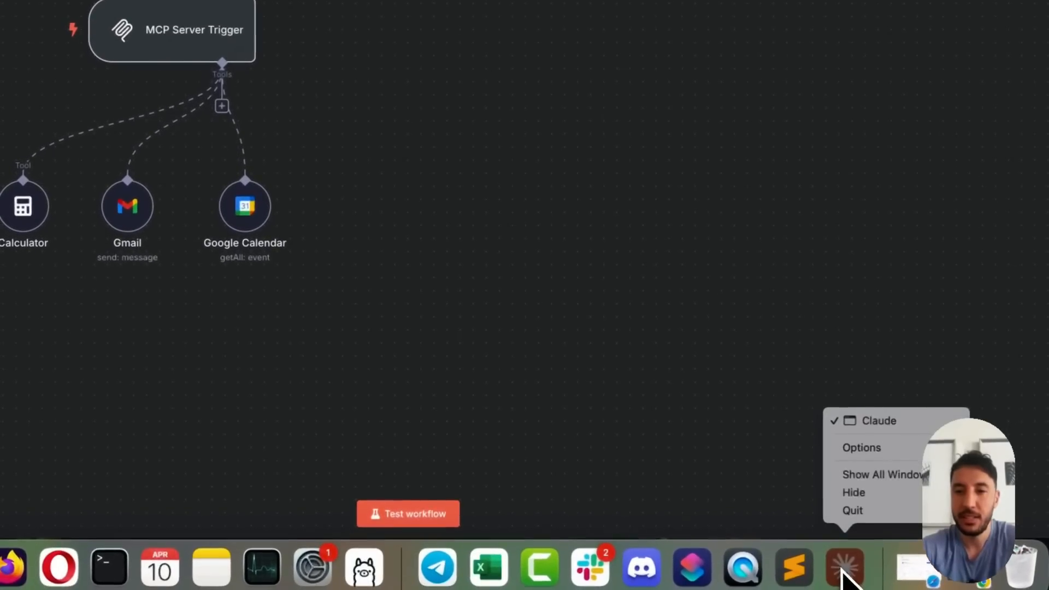
{"action": "left_click", "coordinate": [856, 508]}
{"action": "left_click", "coordinate": [131, 576]}
{"action": "left_click", "coordinate": [382, 240]}
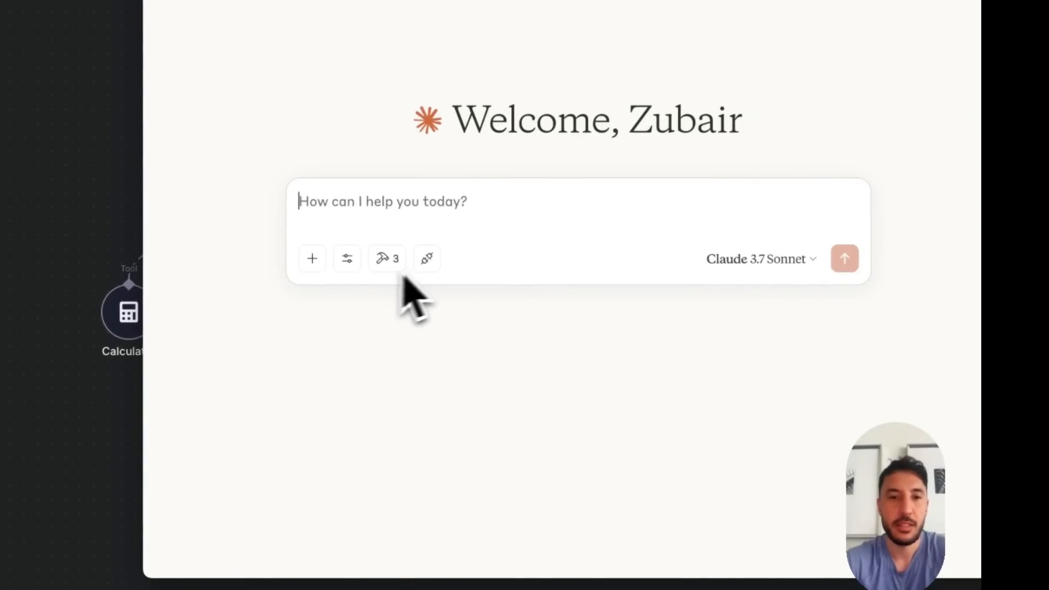
{"action": "left_click", "coordinate": [386, 262]}
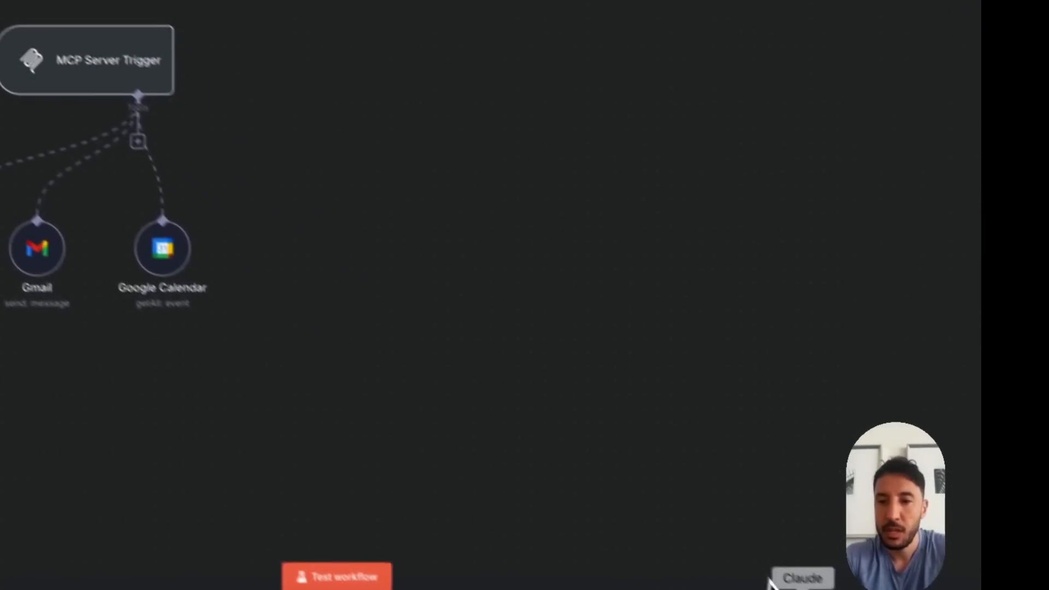
Ask Claude "do i have any meeting to tomorrow. use the google calendar tool" and allow the n8n tool for this chat
{"action": "left_click", "coordinate": [786, 573]}
{"action": "left_click", "coordinate": [245, 383]}
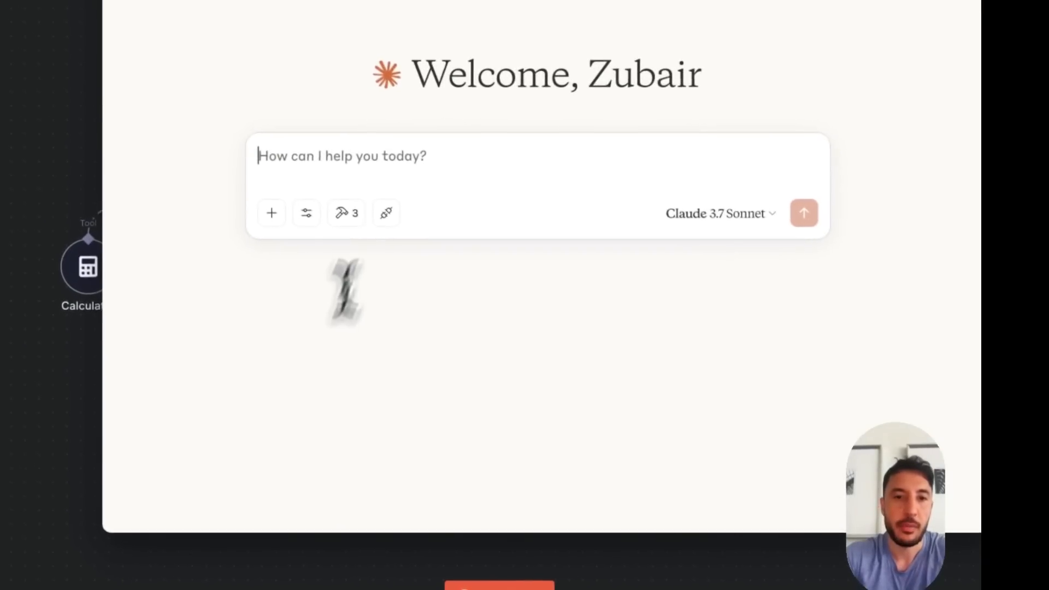
{"action": "type", "text": "do i ha"}
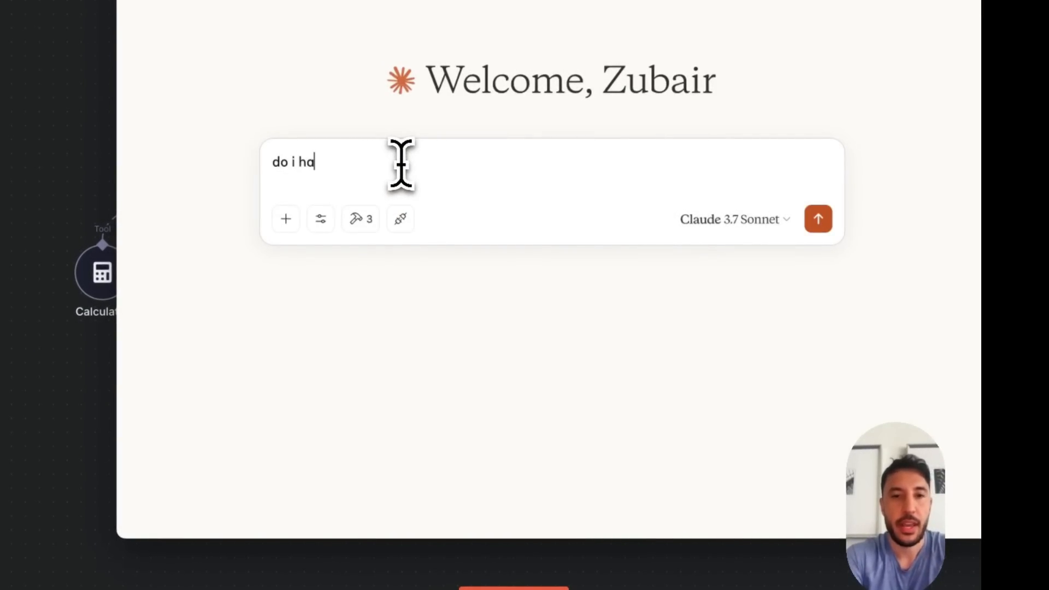
{"action": "type", "text": "ve any meeting to tomorrow. use the google calendar tool"}
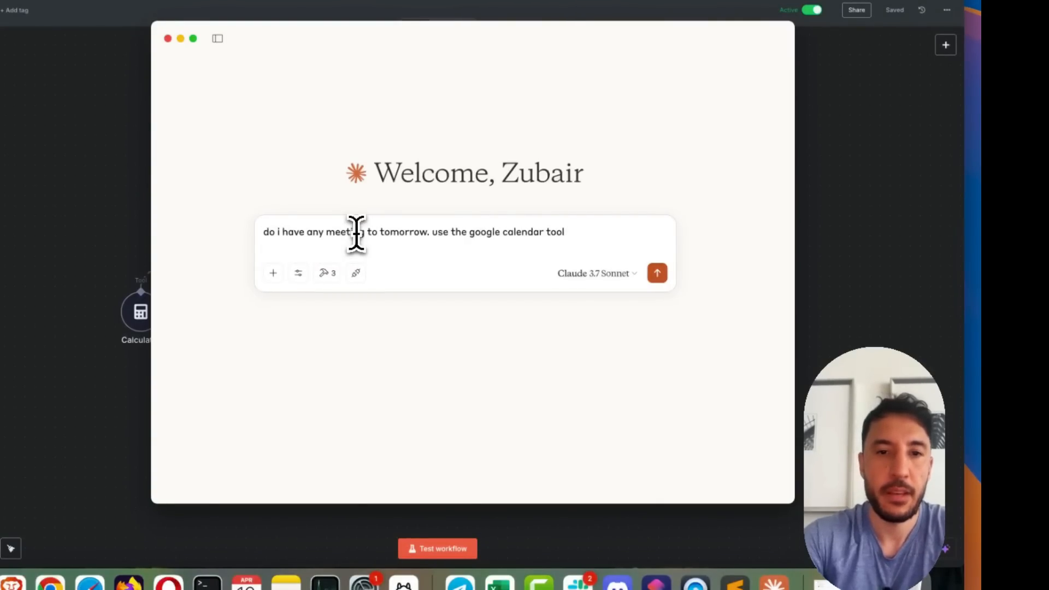
{"action": "left_click", "coordinate": [327, 273]}
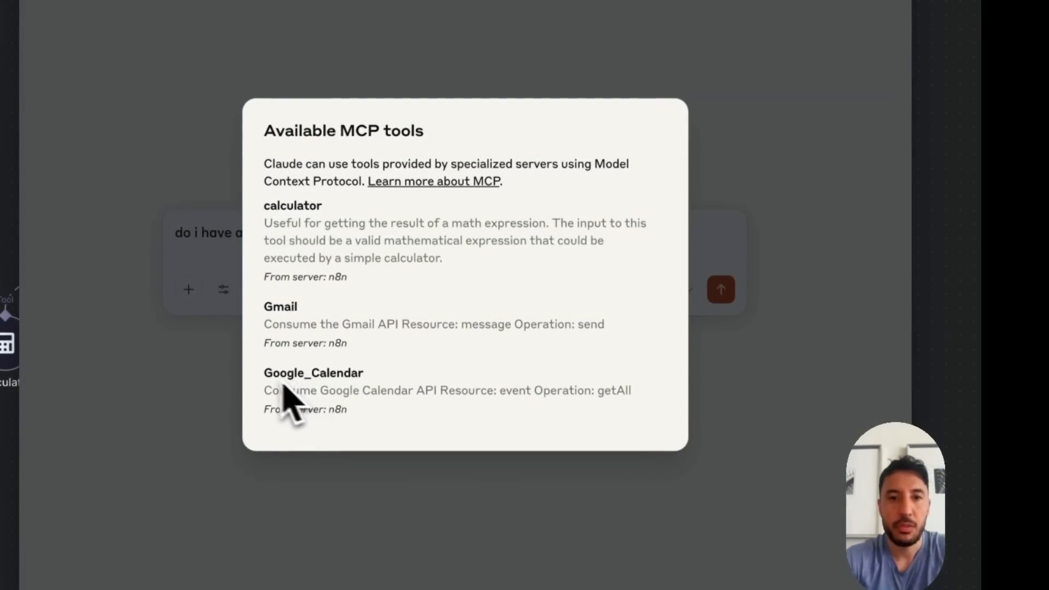
{"action": "key", "text": "Escape"}
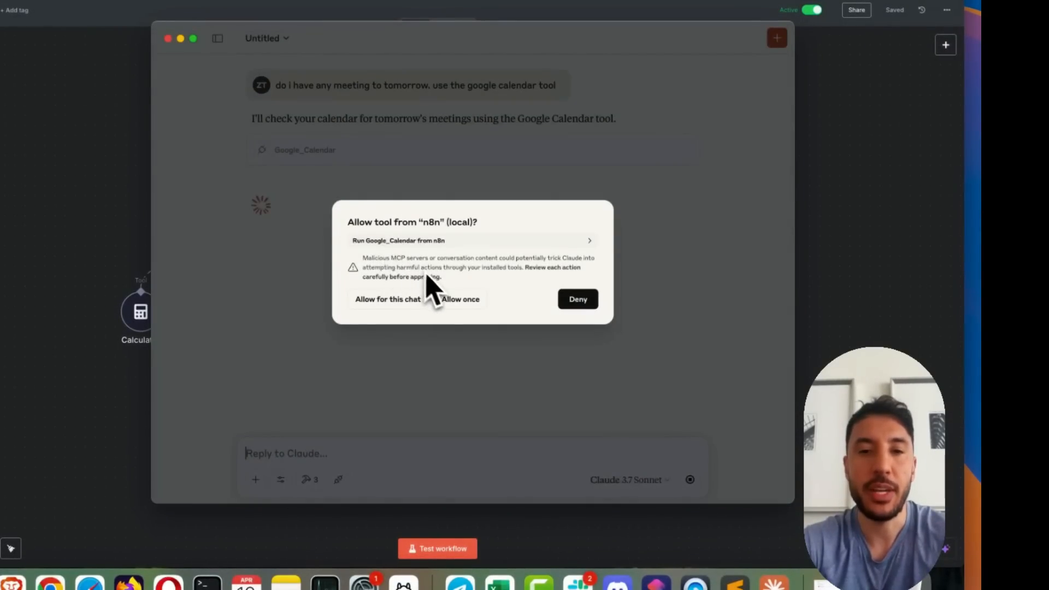
{"action": "left_click", "coordinate": [398, 305]}
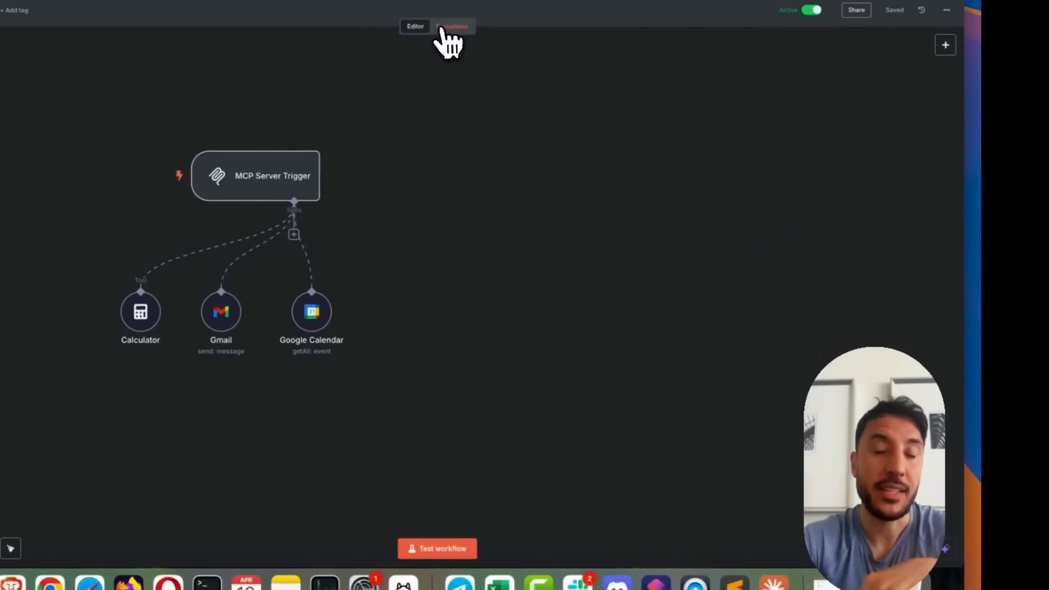
Inspect the Google Calendar node's output in the n8n workflow's execution, return to the editor, and switch to Claude
{"action": "left_click", "coordinate": [452, 26]}
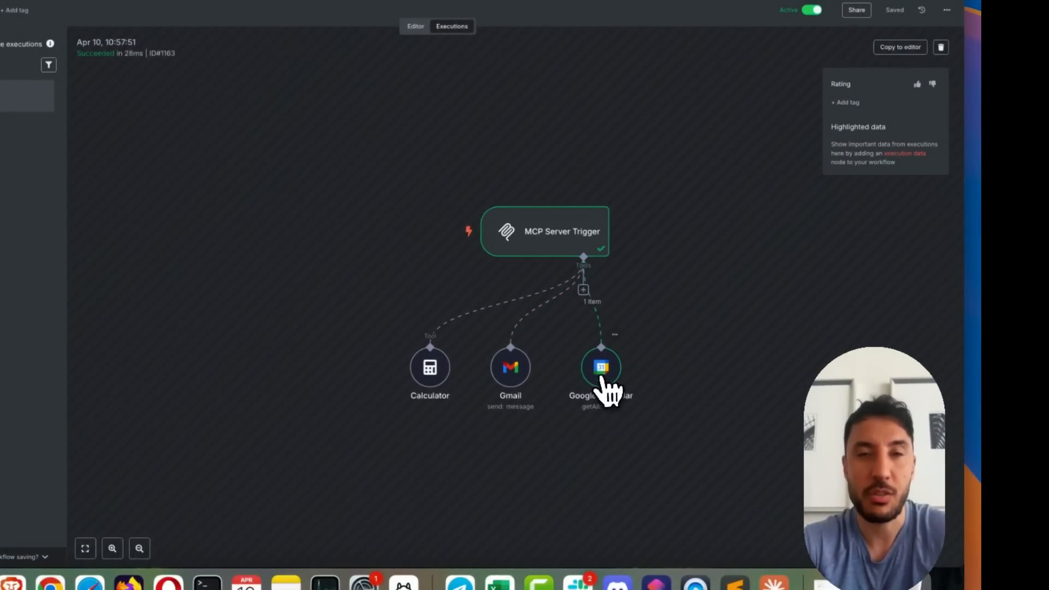
{"action": "double_click", "coordinate": [601, 371]}
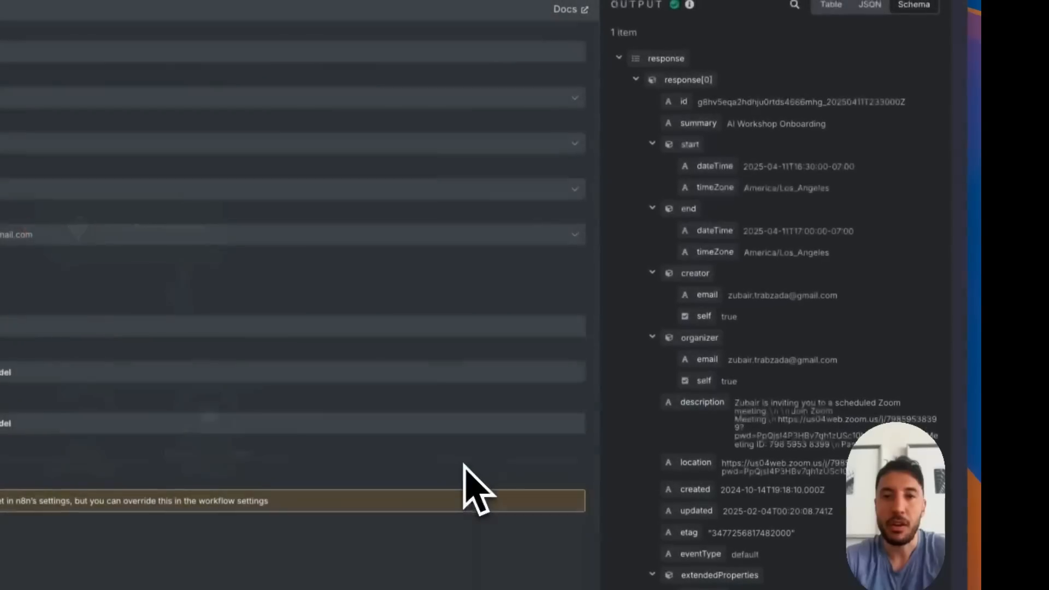
{"action": "left_click", "coordinate": [689, 2]}
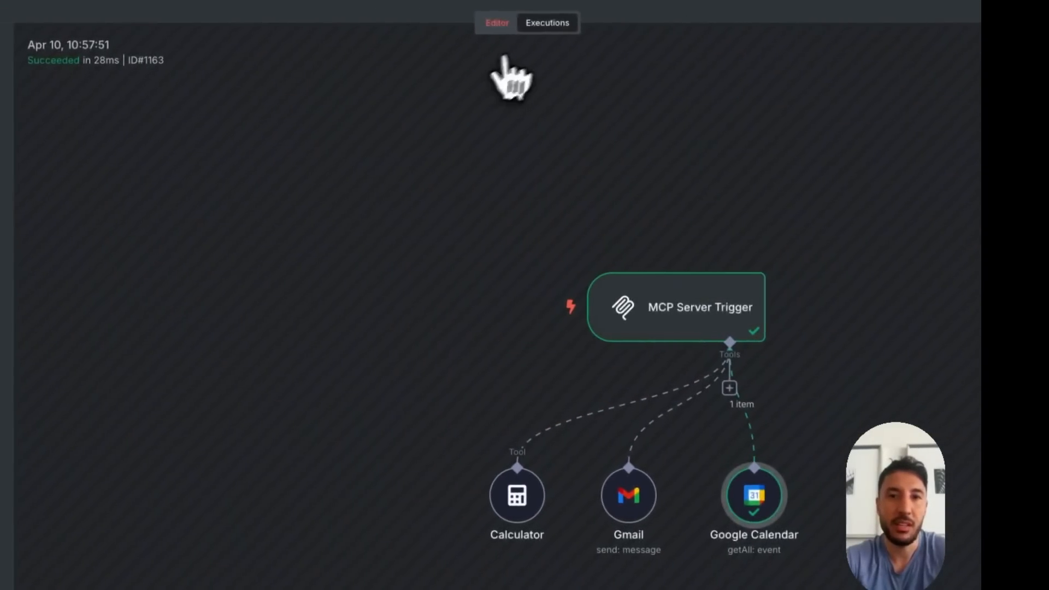
{"action": "left_click", "coordinate": [498, 23]}
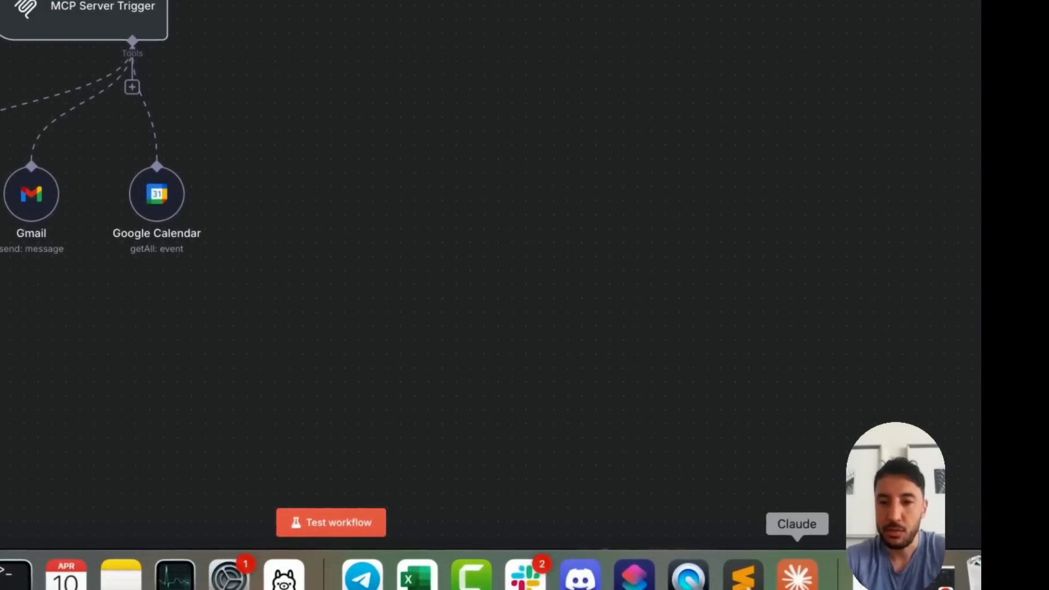
{"action": "left_click", "coordinate": [800, 576]}
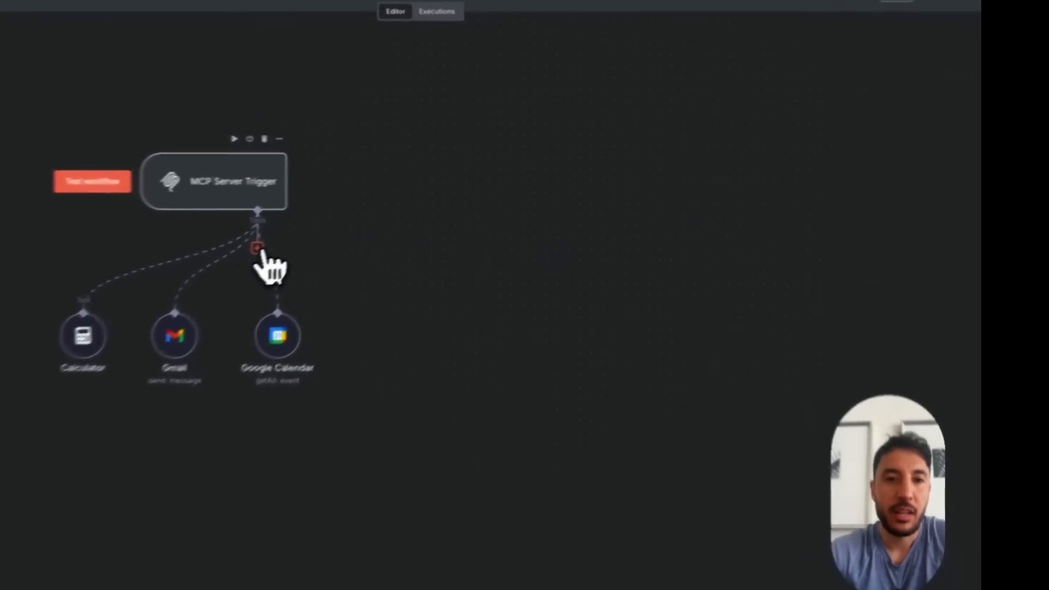
In n8n, add a Call n8n Workflow Tool to the MCP Server Trigger and leave its settings unfilled
{"action": "left_click", "coordinate": [294, 234]}
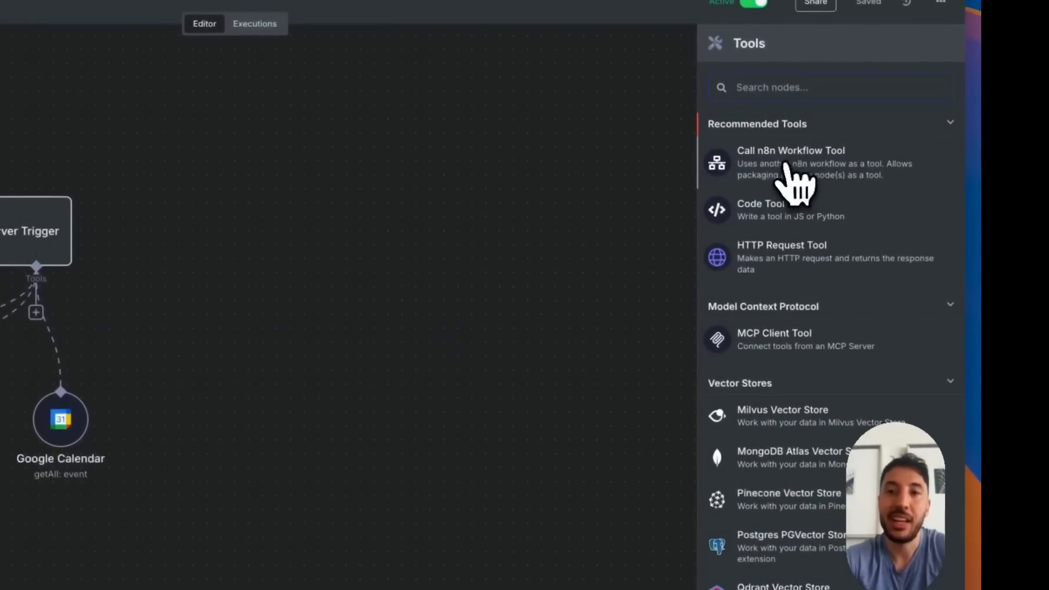
{"action": "left_click", "coordinate": [779, 167]}
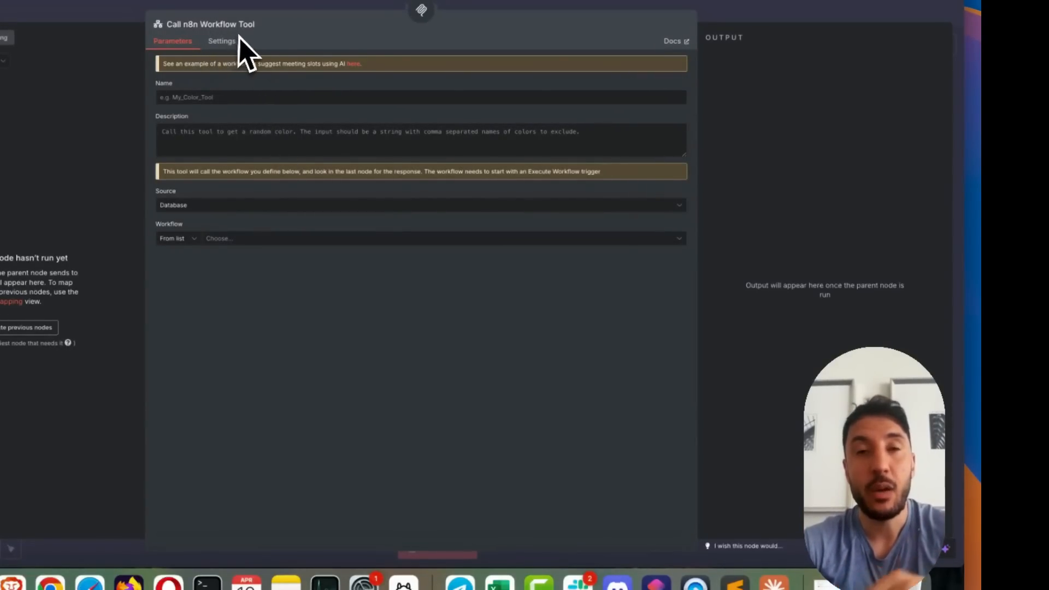
{"action": "left_click", "coordinate": [702, 13]}
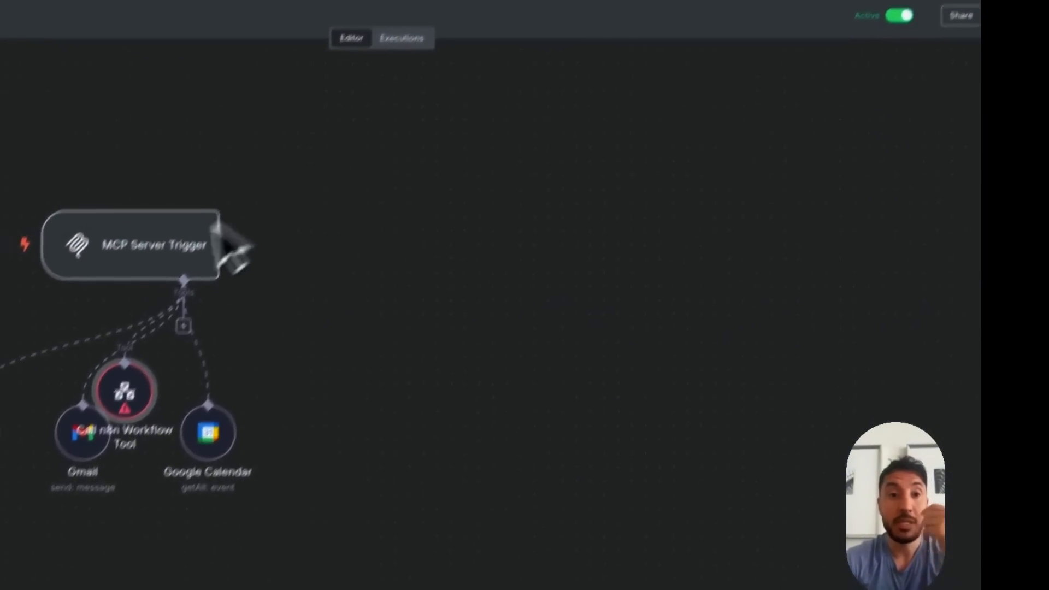
Move the Call n8n Workflow Tool node beside the Google Calendar node so the tools no longer overlap
{"action": "mouse_move", "coordinate": [168, 287]}
{"action": "left_click_drag", "start_coordinate": [167, 288], "coordinate": [464, 341]}
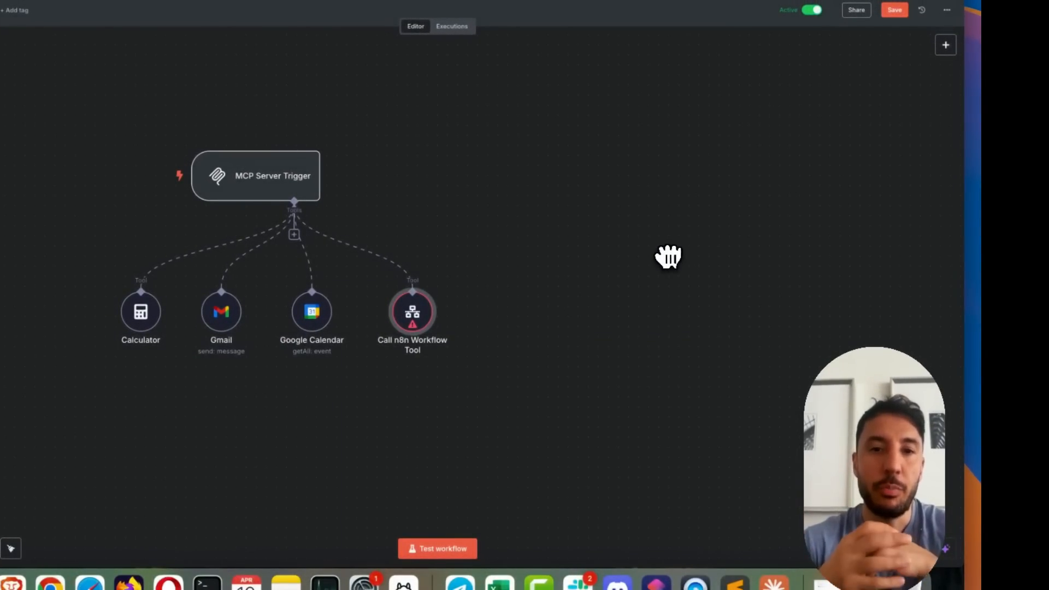
{"action": "mouse_move", "coordinate": [425, 322]}
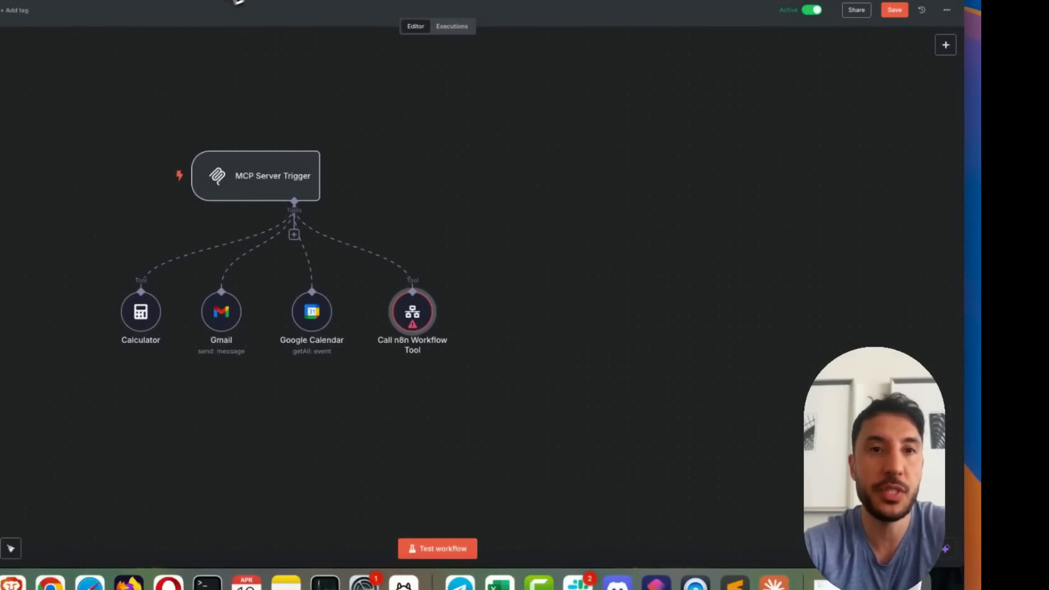
In a new browser tab, open the AI Workshop classroom and its n8n AI Automations course
{"action": "left_click", "coordinate": [359, 1]}
{"action": "left_click", "coordinate": [10, 40]}
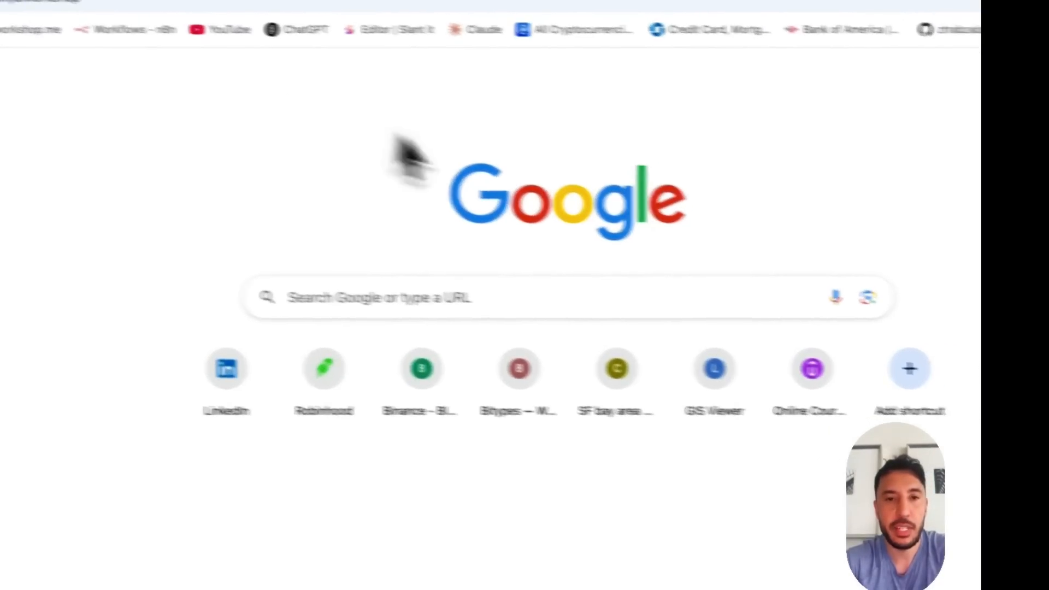
{"action": "left_click", "coordinate": [123, 77]}
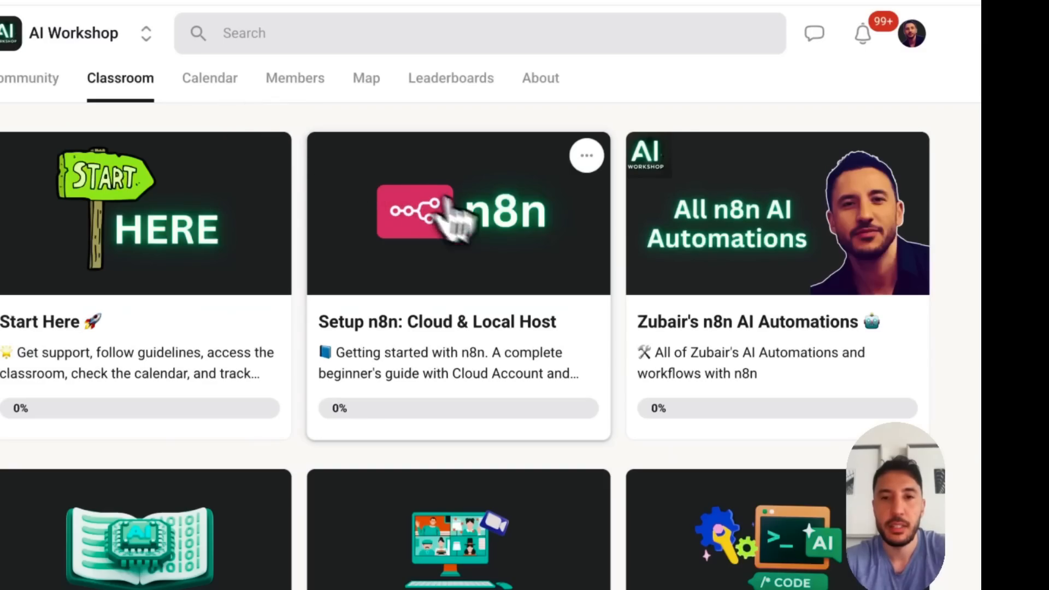
{"action": "left_click", "coordinate": [689, 307]}
Find the Agent Army lesson in the course and download its Agent_Army___Personal_Expenses resource file
{"action": "scroll", "coordinate": [328, 295], "scroll_direction": "down", "scroll_amount": 6}
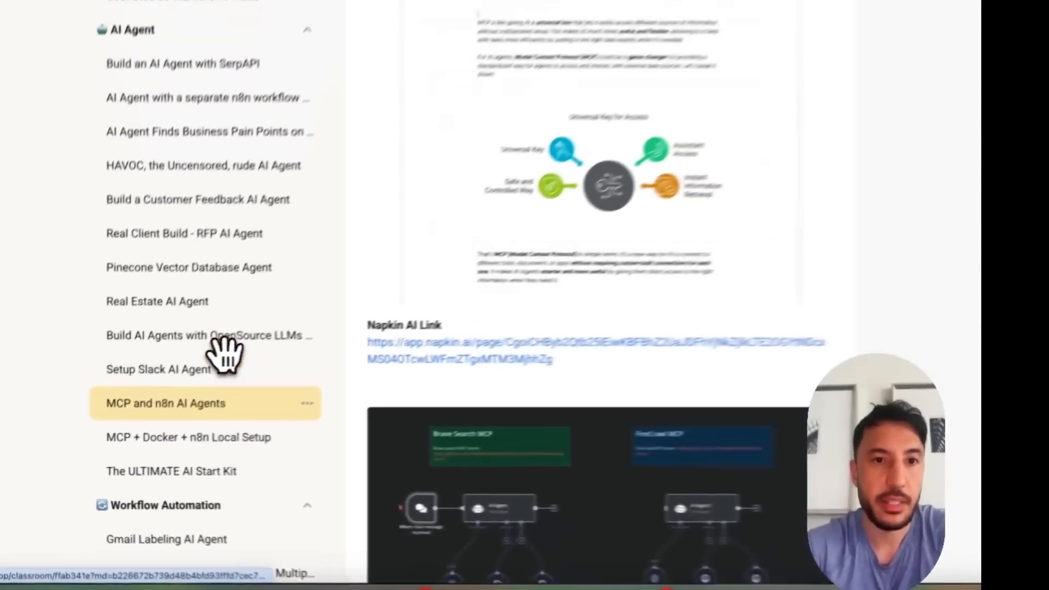
{"action": "scroll", "coordinate": [249, 328], "scroll_direction": "up", "scroll_amount": 8}
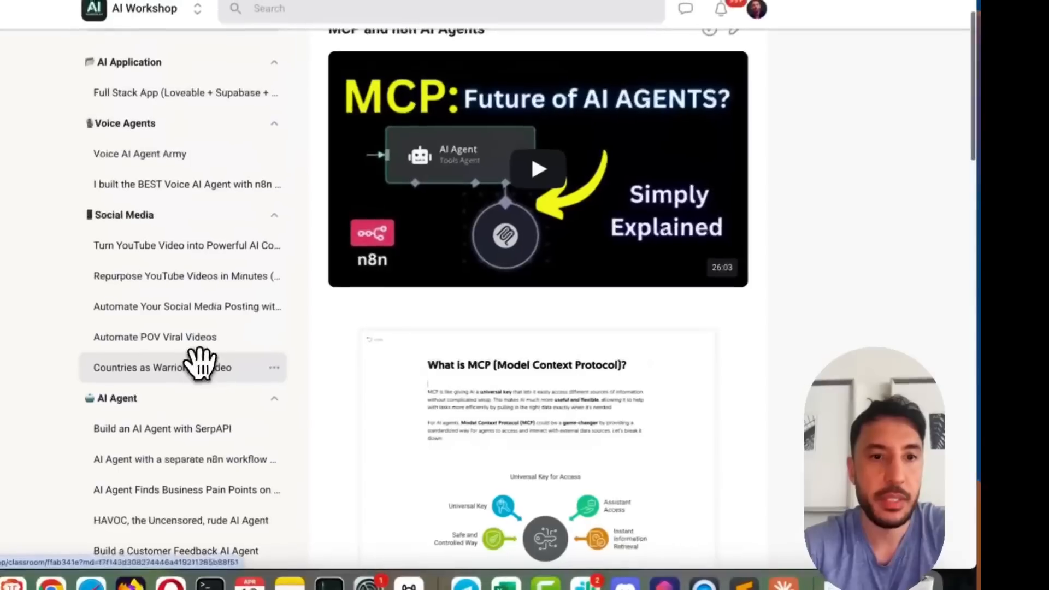
{"action": "scroll", "coordinate": [435, 300], "scroll_direction": "down", "scroll_amount": 20}
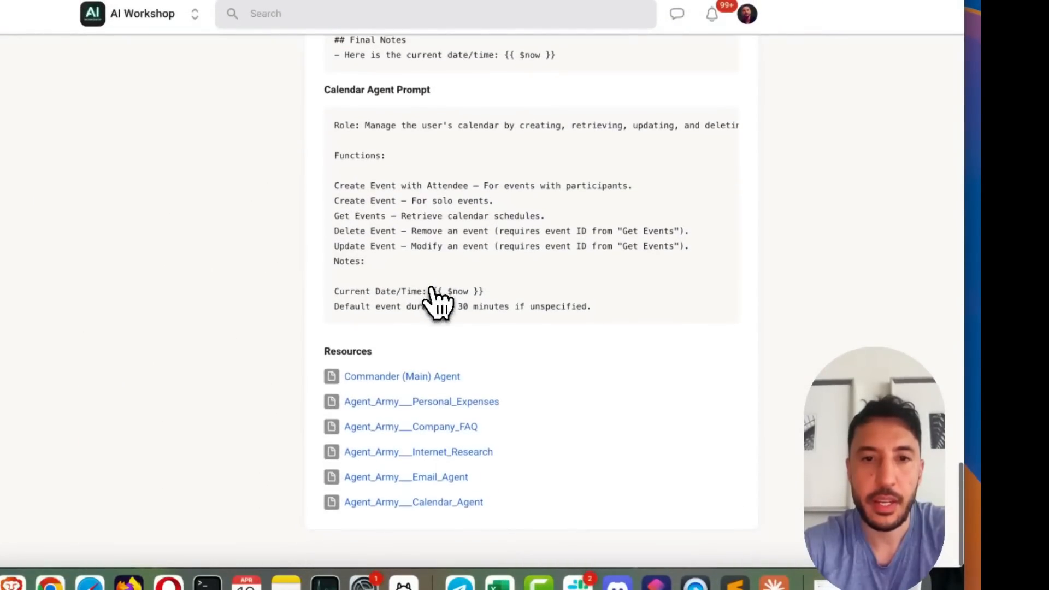
{"action": "scroll", "coordinate": [435, 300], "scroll_direction": "up", "scroll_amount": 1}
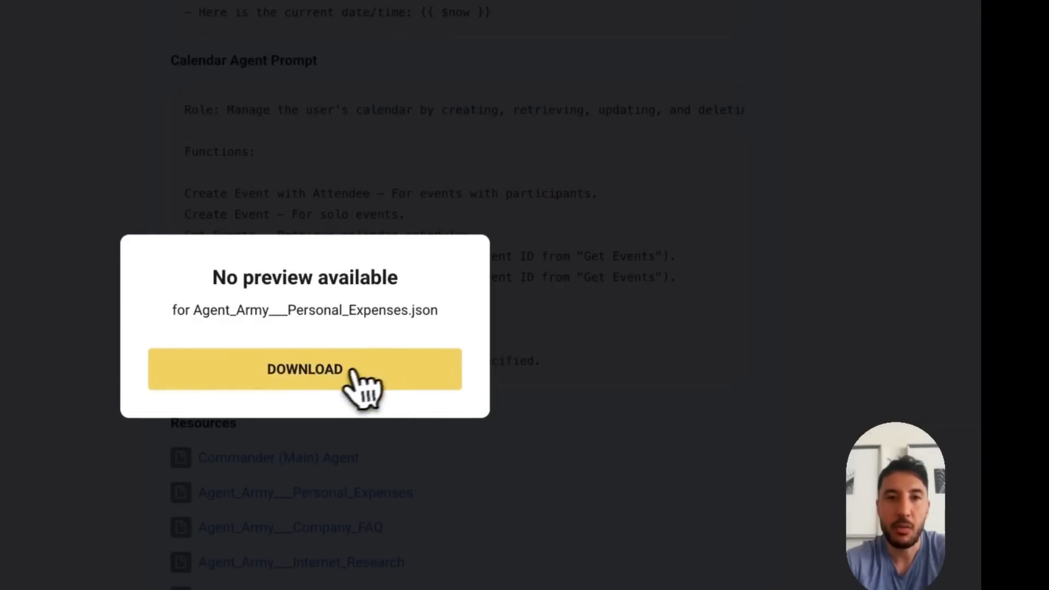
{"action": "left_click", "coordinate": [353, 371]}
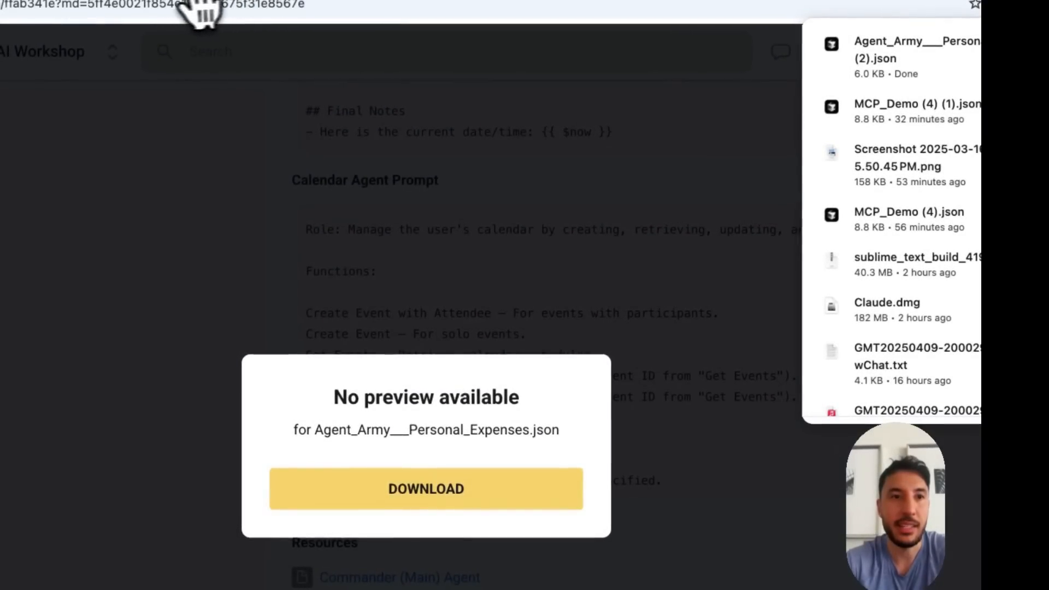
Import the downloaded Personal Expenses JSON into a new n8n workflow, view its Personal Expense History node, and return to the MCP workflow
{"action": "left_click", "coordinate": [398, 0]}
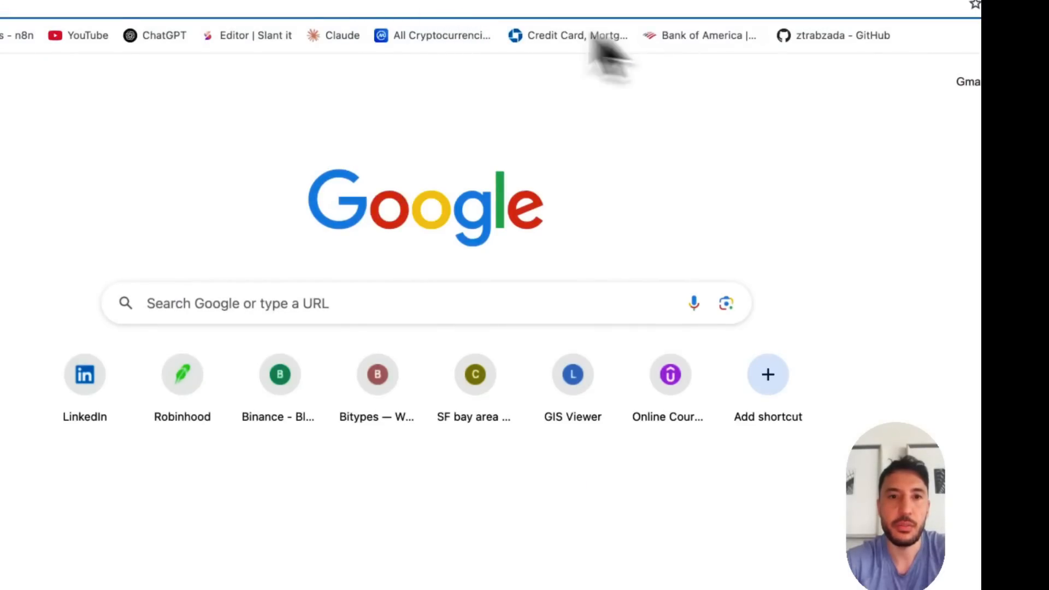
{"action": "left_click", "coordinate": [14, 35]}
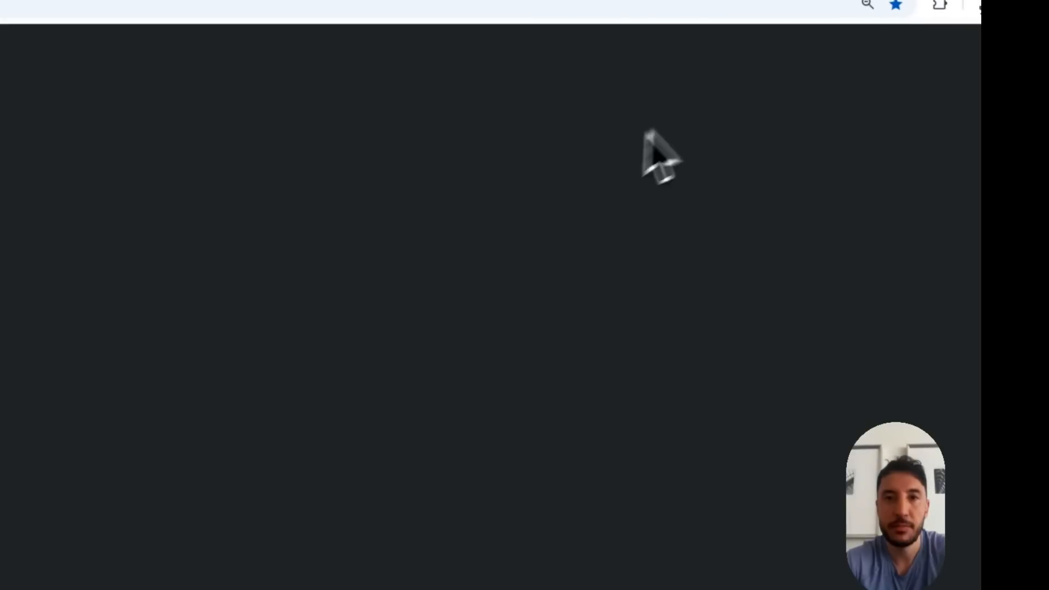
{"action": "left_click", "coordinate": [940, 48]}
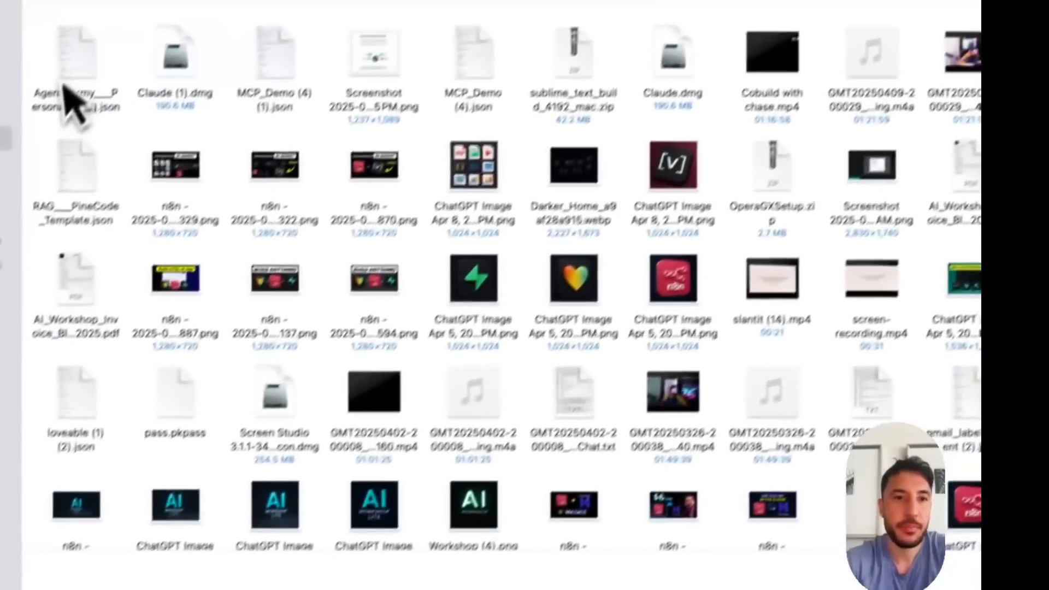
{"action": "double_click", "coordinate": [71, 70]}
{"action": "left_click", "coordinate": [412, 497]}
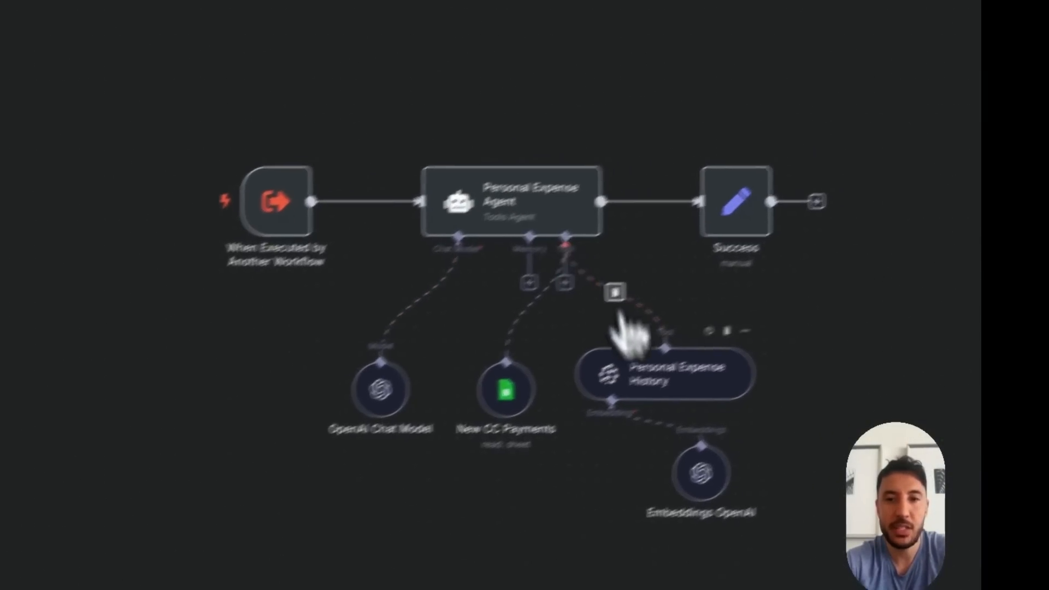
{"action": "double_click", "coordinate": [732, 361]}
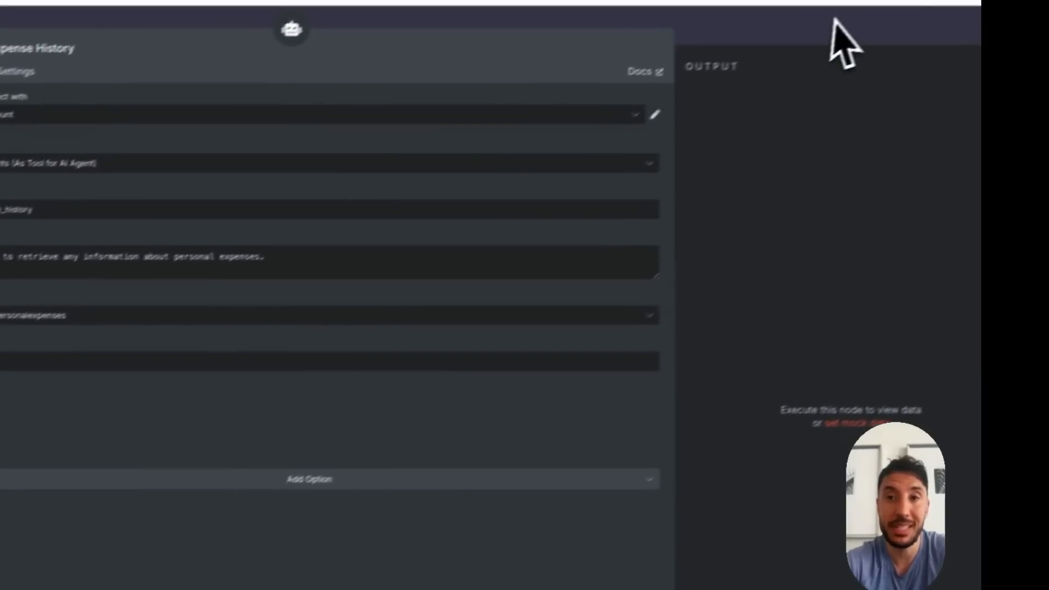
{"action": "left_click", "coordinate": [832, 20]}
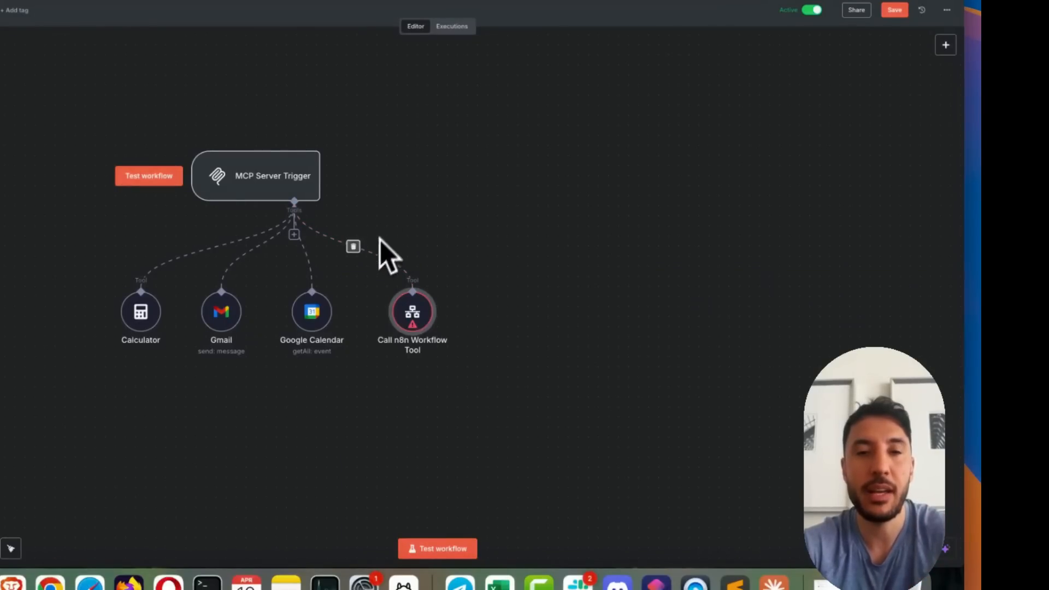
Set the Call n8n Workflow Tool to call the "Agent Army - Personal Expenses" workflow
{"action": "double_click", "coordinate": [415, 315]}
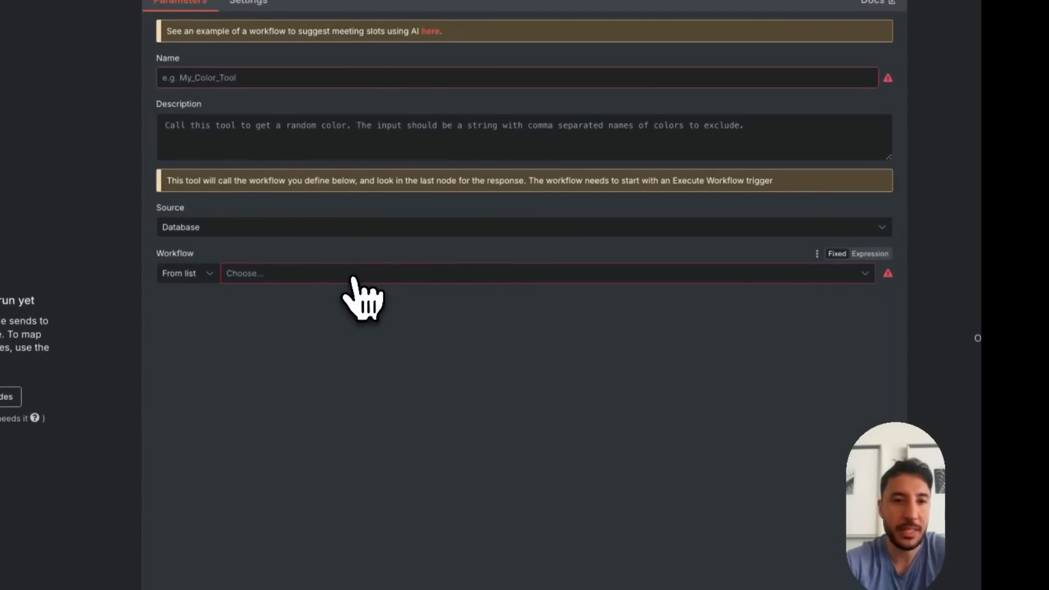
{"action": "left_click", "coordinate": [352, 277]}
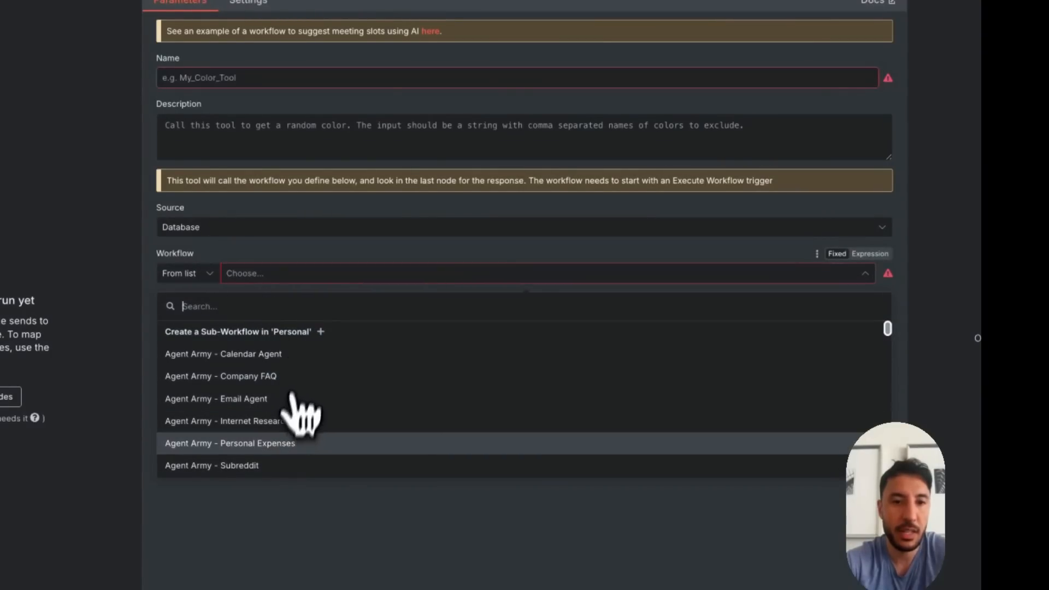
{"action": "scroll", "coordinate": [271, 423], "scroll_direction": "down", "scroll_amount": 2}
{"action": "scroll", "coordinate": [267, 423], "scroll_direction": "up", "scroll_amount": 2}
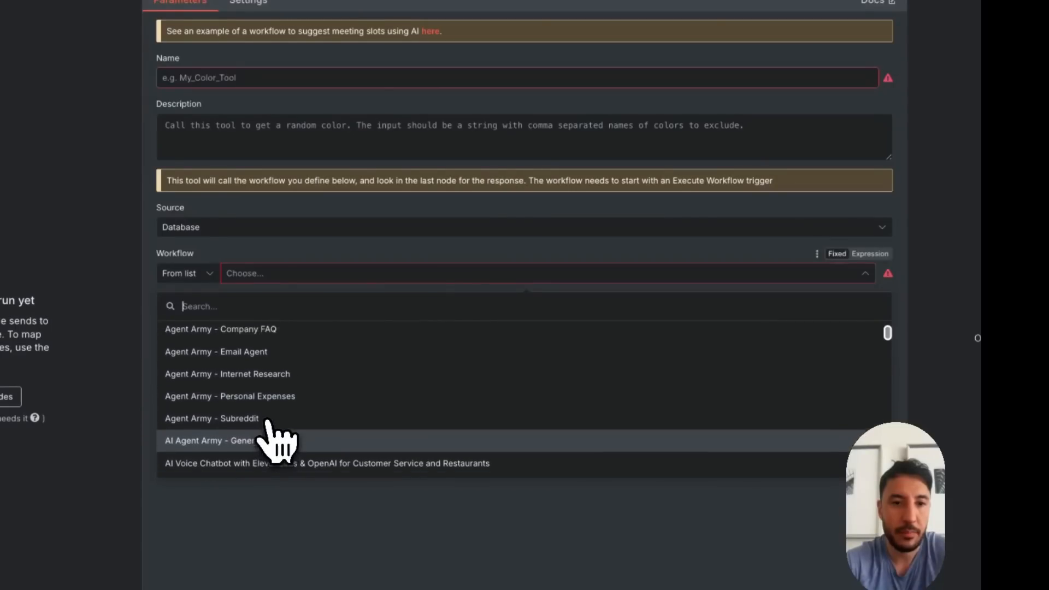
{"action": "left_click", "coordinate": [223, 434]}
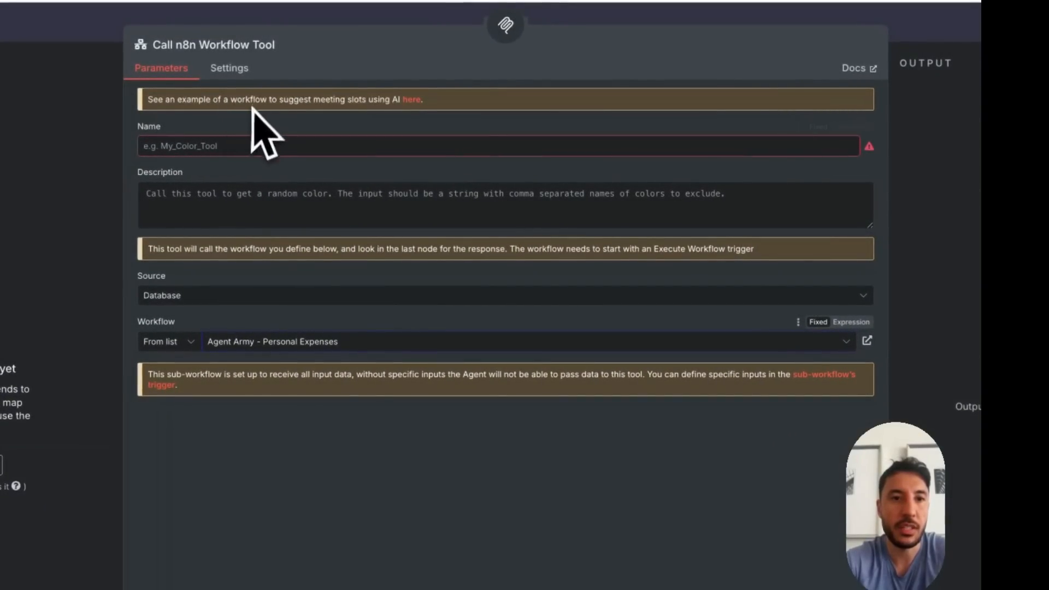
Set the workflow tool's name to personal_expense and rename its node Personal Expense
{"action": "left_click", "coordinate": [198, 140]}
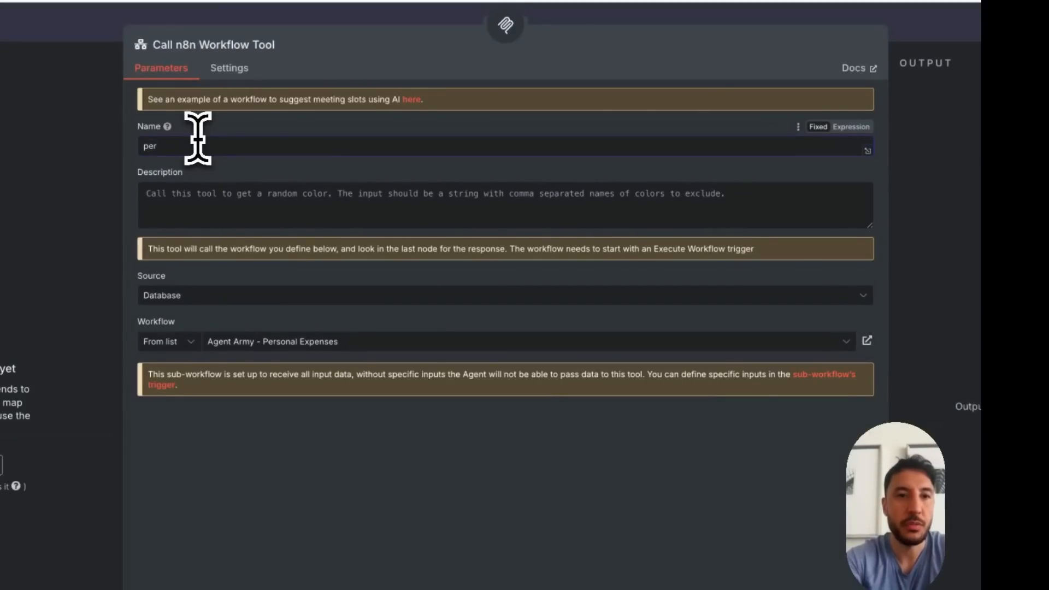
{"action": "type", "text": "personal_expense"}
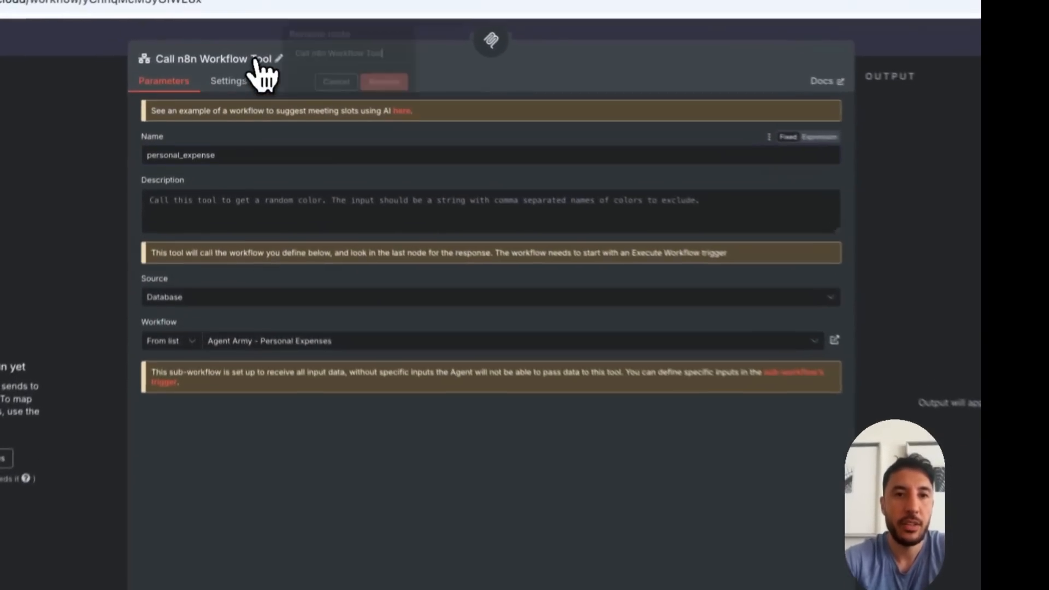
{"action": "left_click", "coordinate": [246, 24]}
{"action": "double_click", "coordinate": [305, 17]}
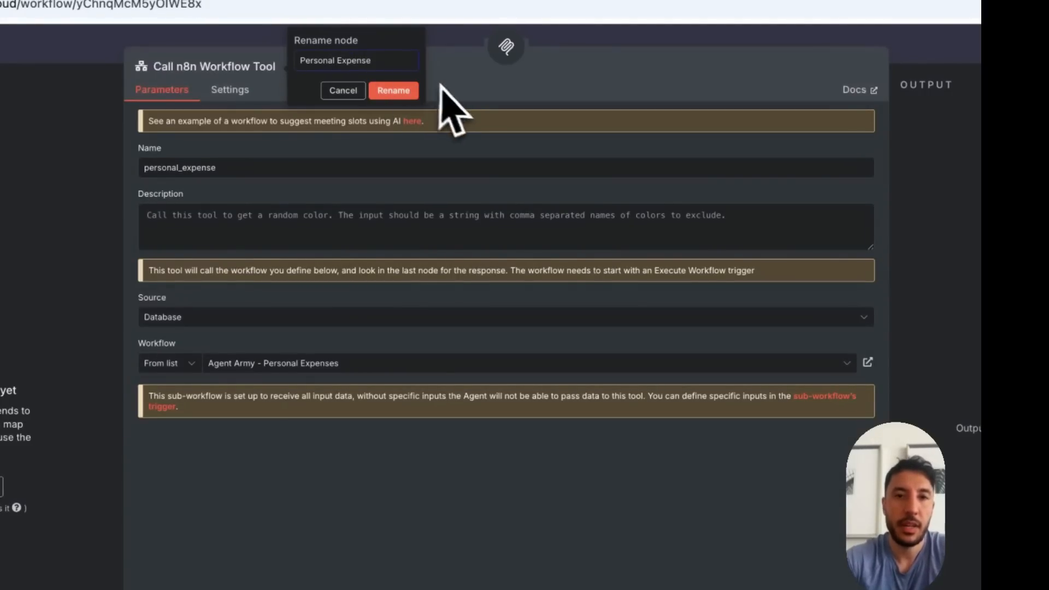
{"action": "left_click", "coordinate": [403, 92]}
Set the tool's description to "use this tool for all personal expense related activities" and save the workflow
{"action": "left_click", "coordinate": [284, 229]}
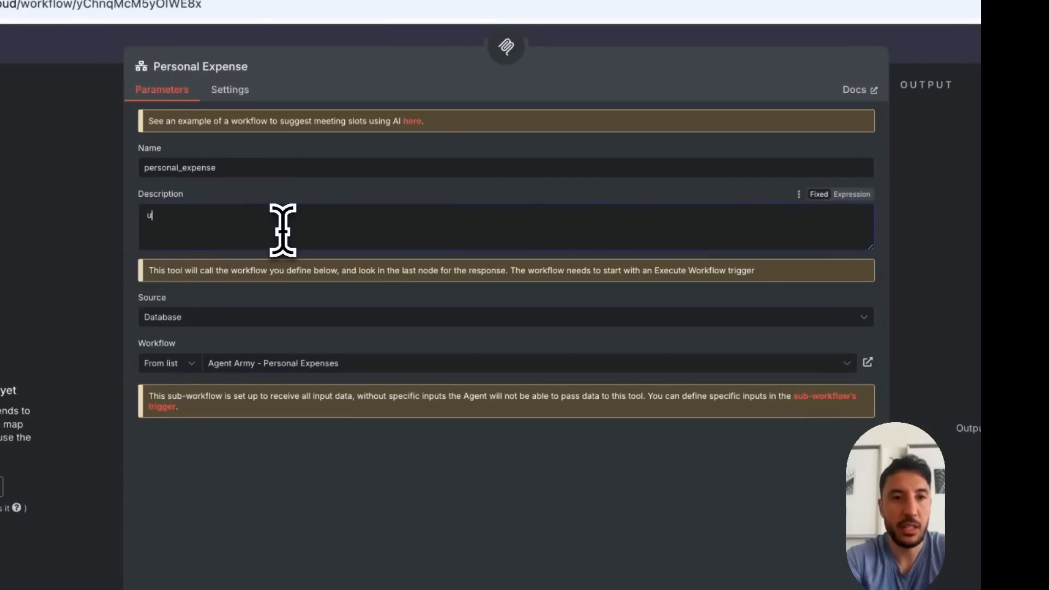
{"action": "type", "text": "use this tool for all personal expense related activities"}
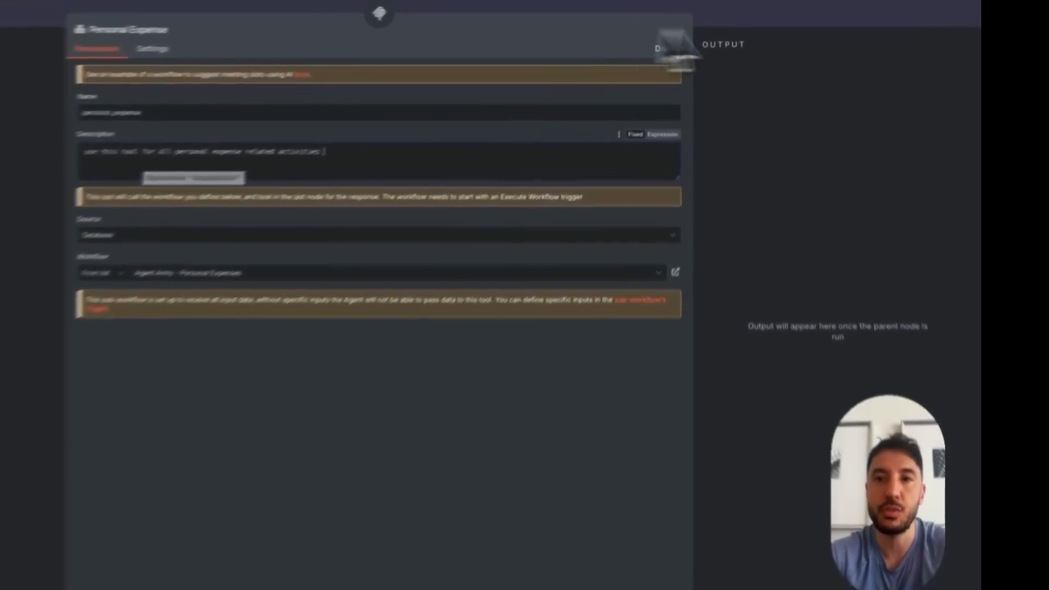
{"action": "left_click", "coordinate": [748, 18]}
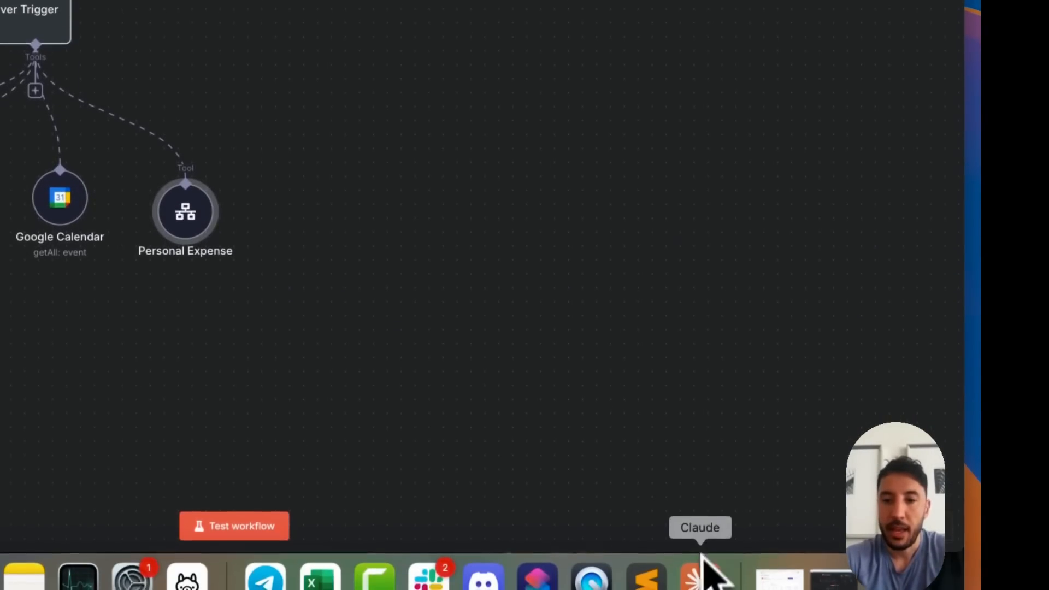
Restart Claude Desktop and check its available MCP tools for personal_expense
{"action": "right_click", "coordinate": [702, 557]}
{"action": "left_click", "coordinate": [710, 518]}
{"action": "left_click", "coordinate": [3, 571]}
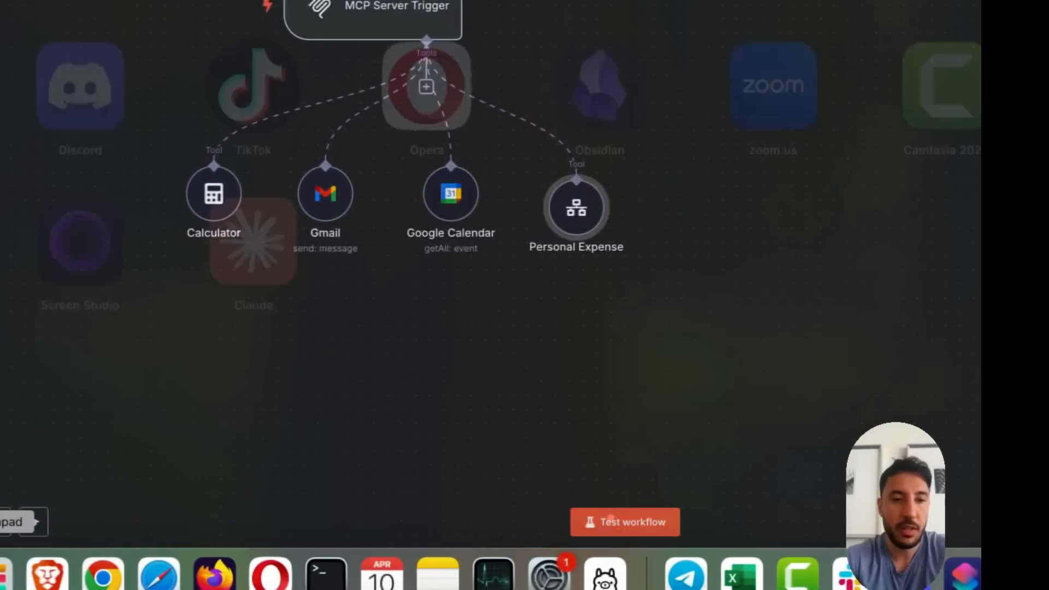
{"action": "left_click", "coordinate": [253, 241]}
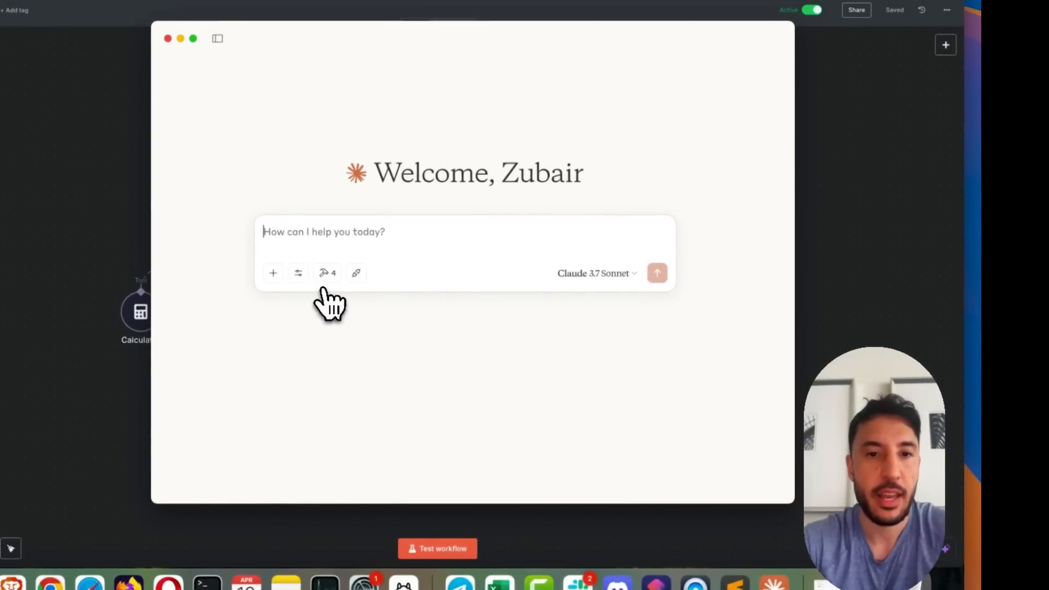
{"action": "left_click", "coordinate": [327, 273]}
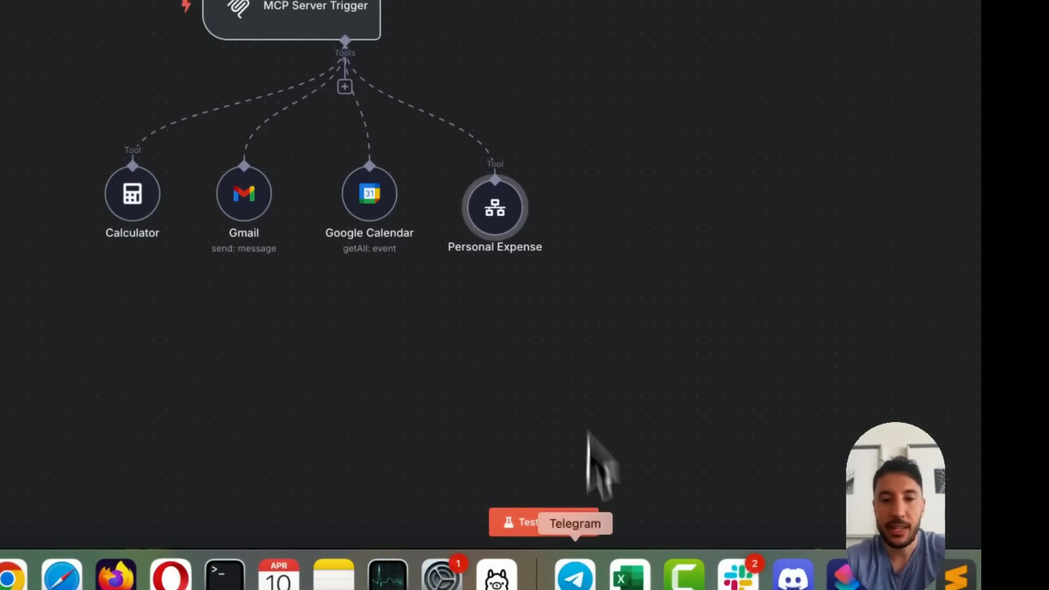
{"action": "left_click", "coordinate": [700, 574]}
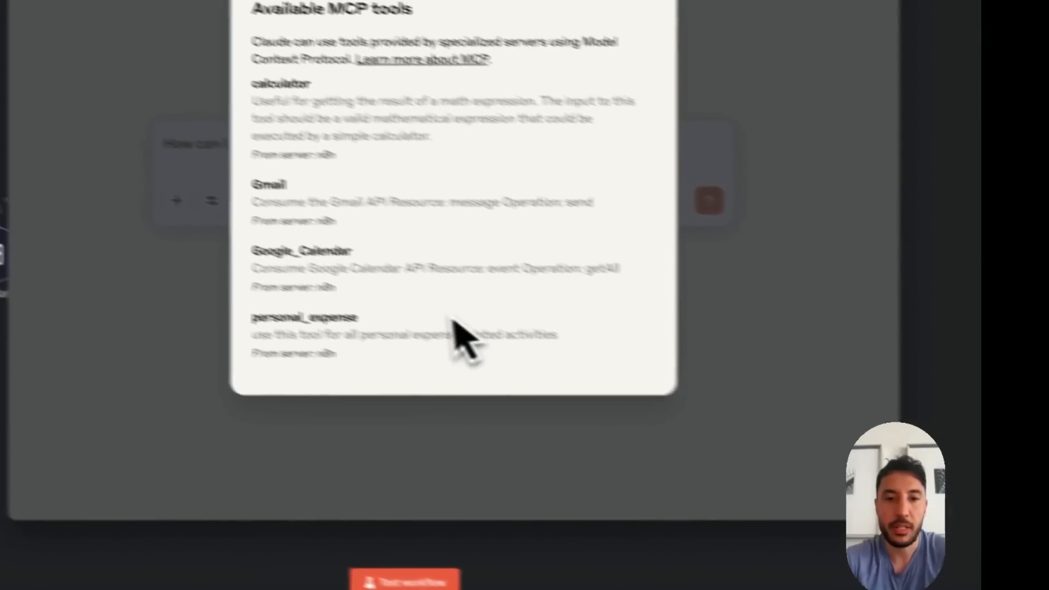
{"action": "left_click", "coordinate": [243, 426]}
Ask Claude "how much did spend on marketing on the last quarter of 2024. use the personal expense tool" and allow the tool to run
{"action": "type", "text": "how muc"}
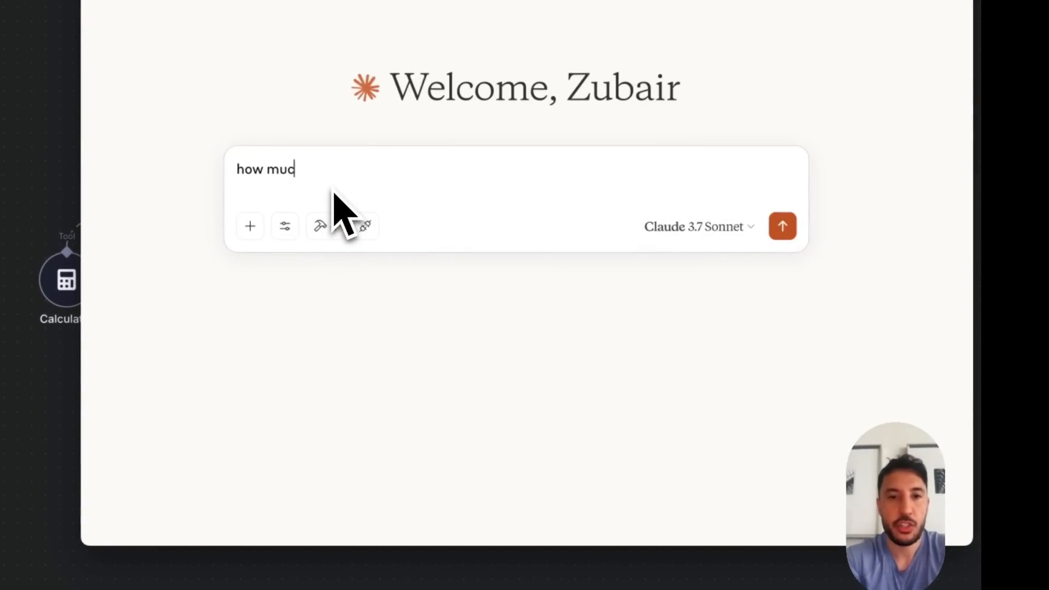
{"action": "type", "text": "h did spend on ma"}
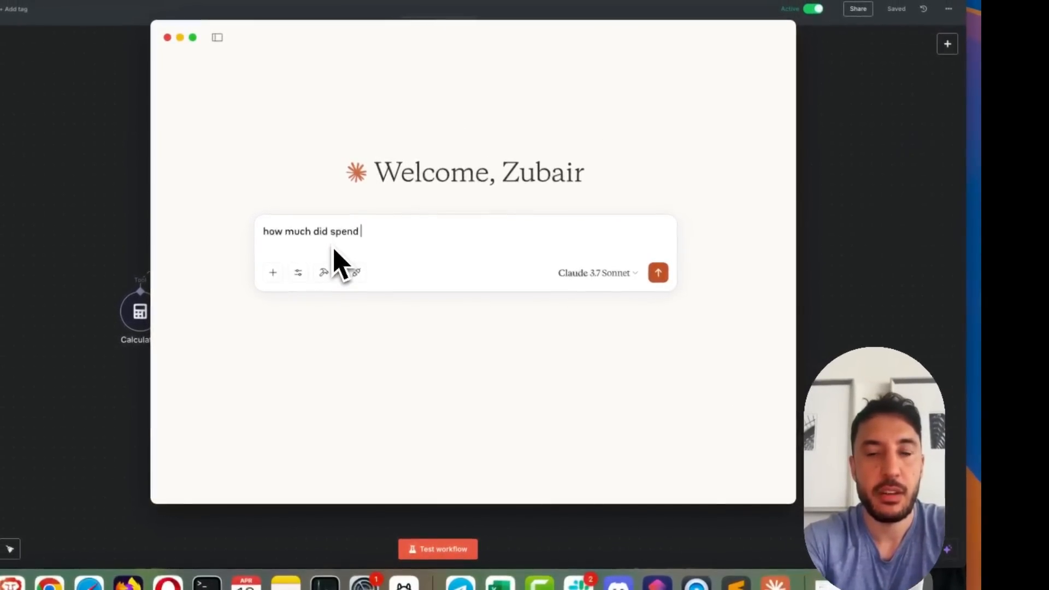
{"action": "type", "text": "rk"}
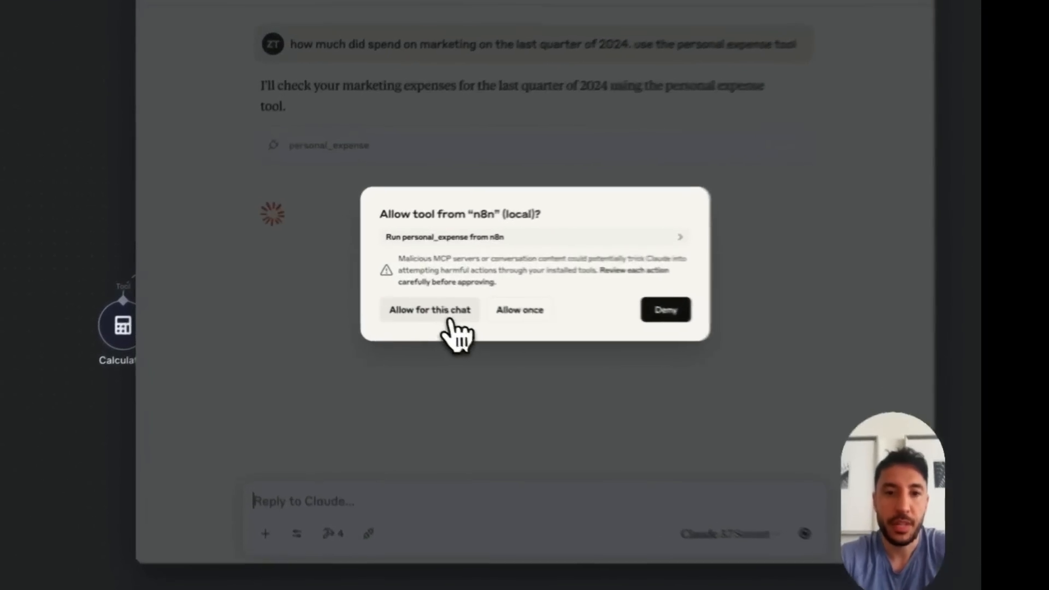
{"action": "left_click", "coordinate": [394, 299]}
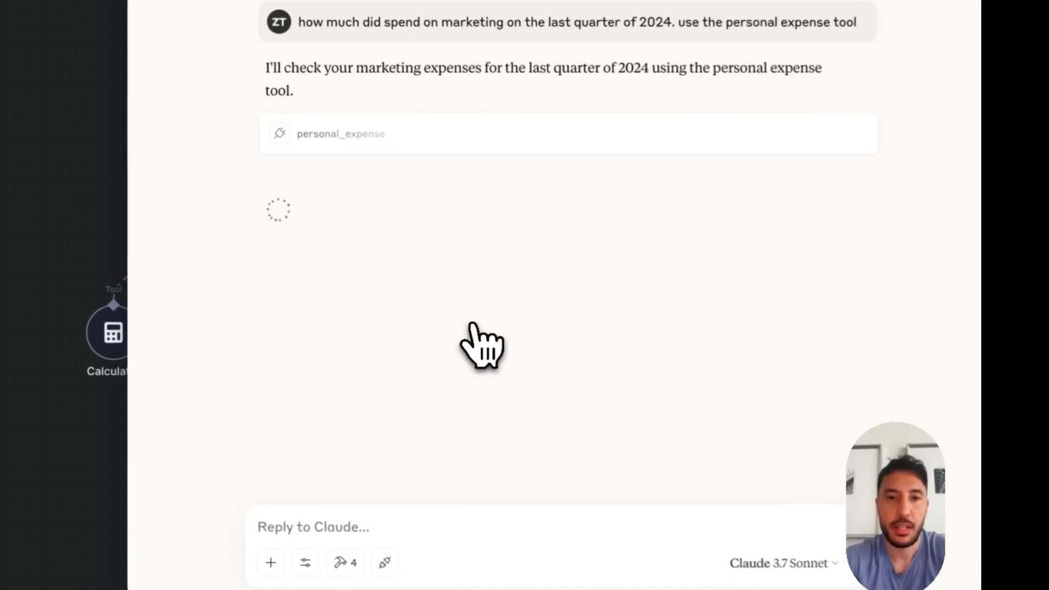
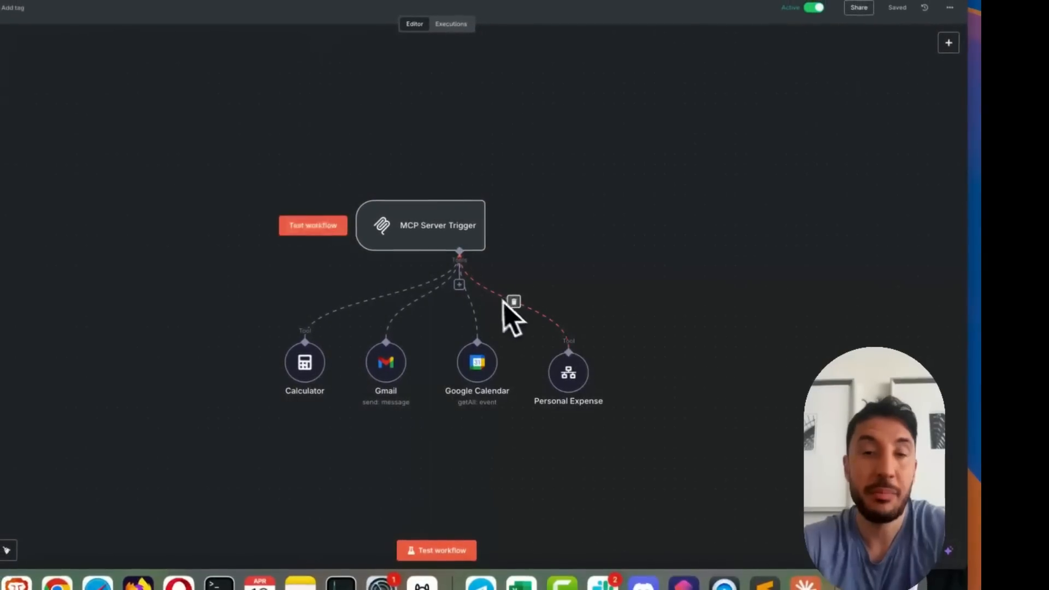
Add a Pinecone Vector Store tool to the MCP Server Trigger and select the vectorize index
{"action": "left_click", "coordinate": [459, 284]}
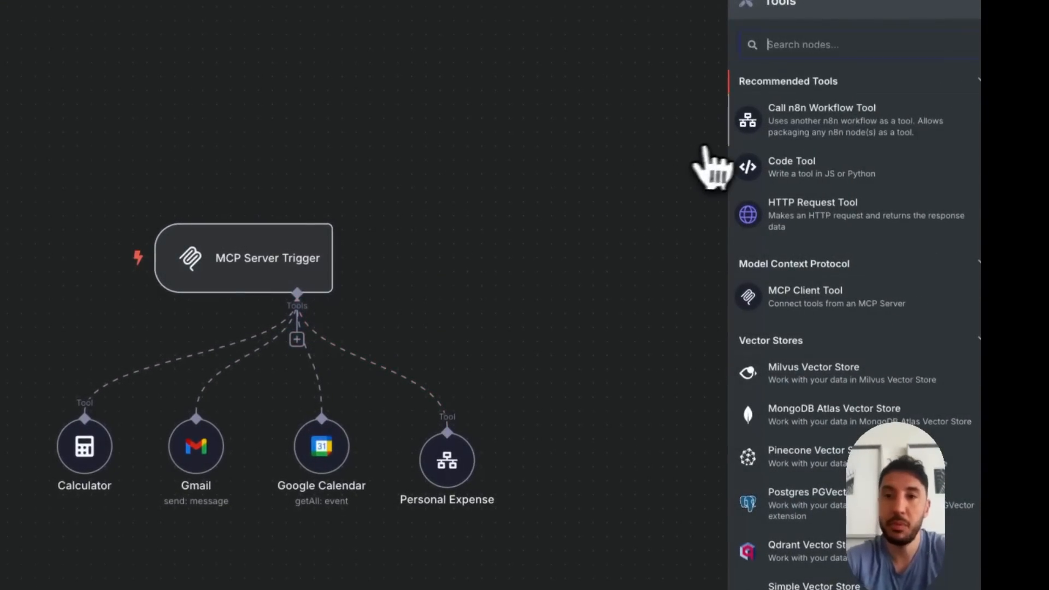
{"action": "type", "text": "pin"}
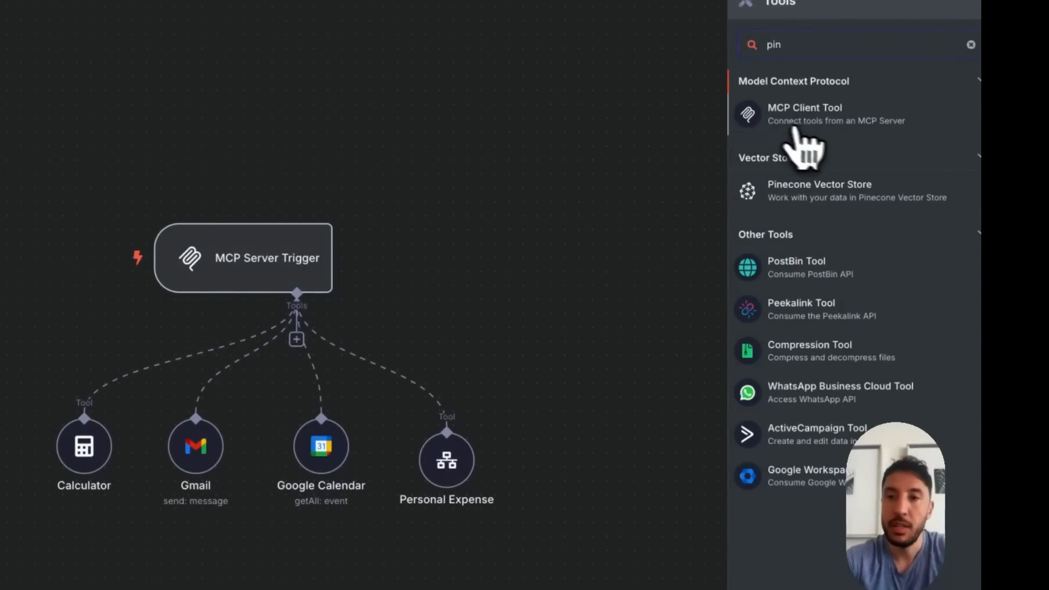
{"action": "left_click", "coordinate": [808, 188]}
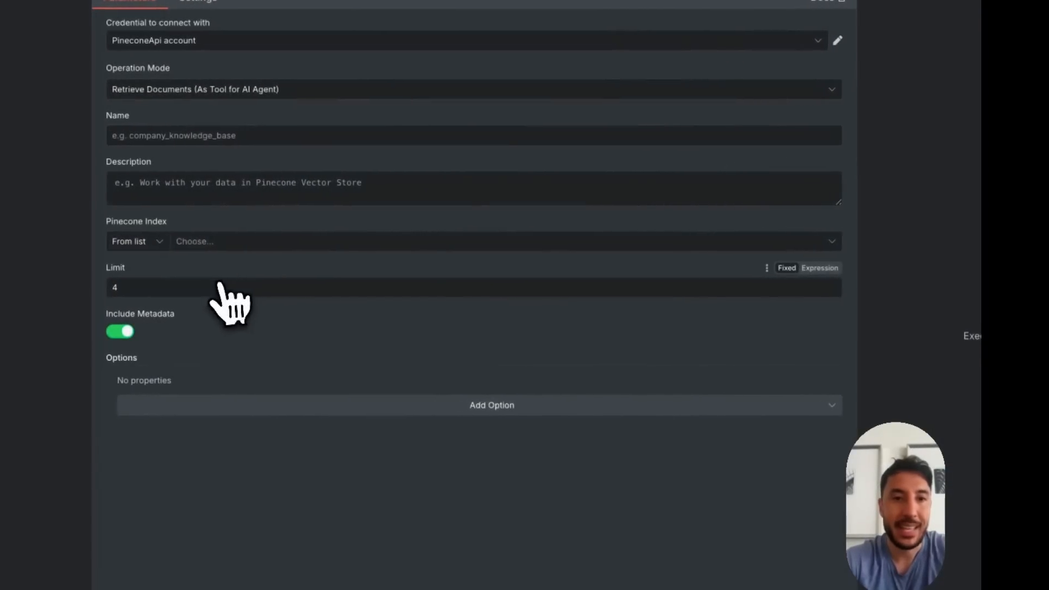
{"action": "left_click", "coordinate": [262, 243]}
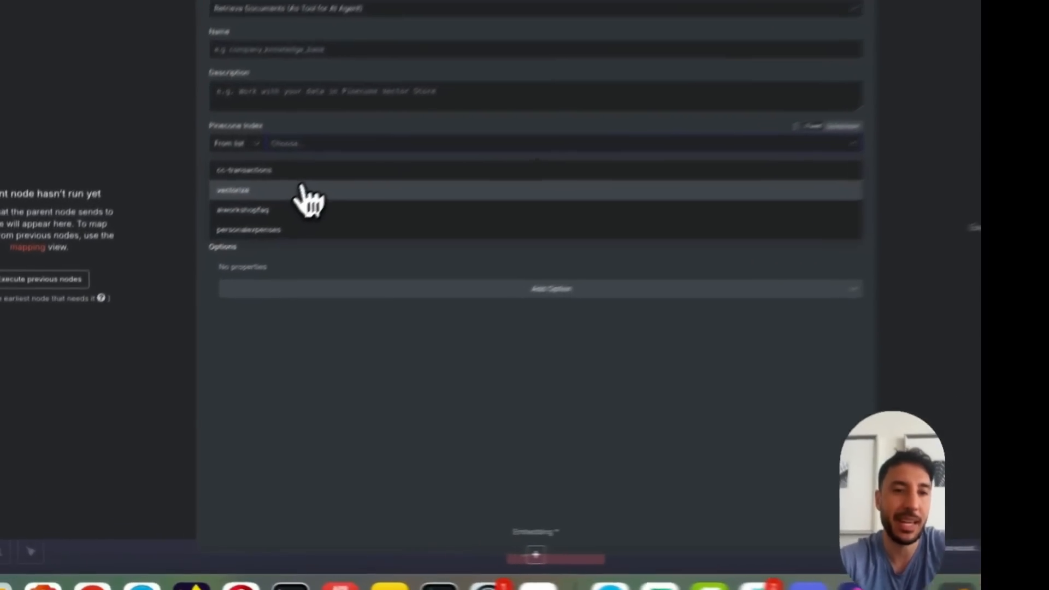
{"action": "left_click", "coordinate": [235, 255]}
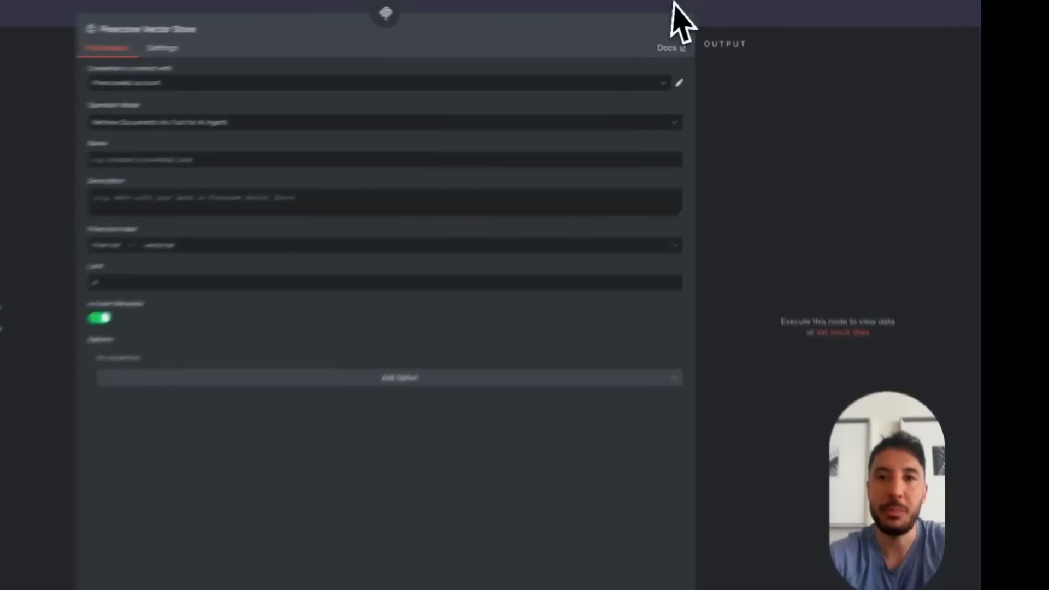
{"action": "left_click", "coordinate": [680, 4]}
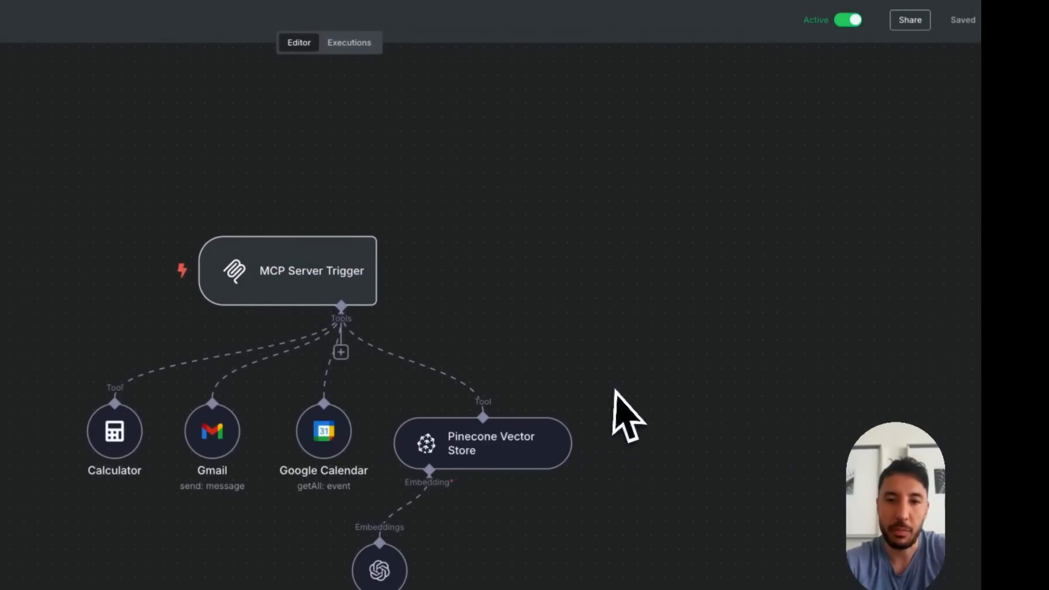
Copy the Pinecone Vector Store with its Embeddings OpenAI node from the other workflow and connect it to the MCP Server Trigger as a tool
{"action": "left_click_drag", "start_coordinate": [616, 388], "coordinate": [419, 517]}
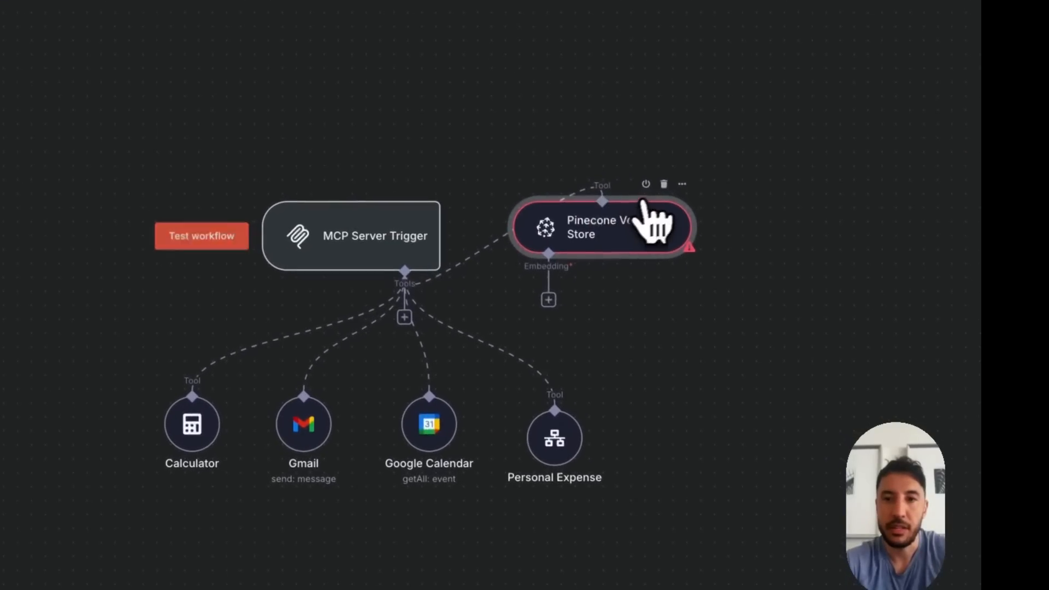
{"action": "left_click", "coordinate": [664, 183]}
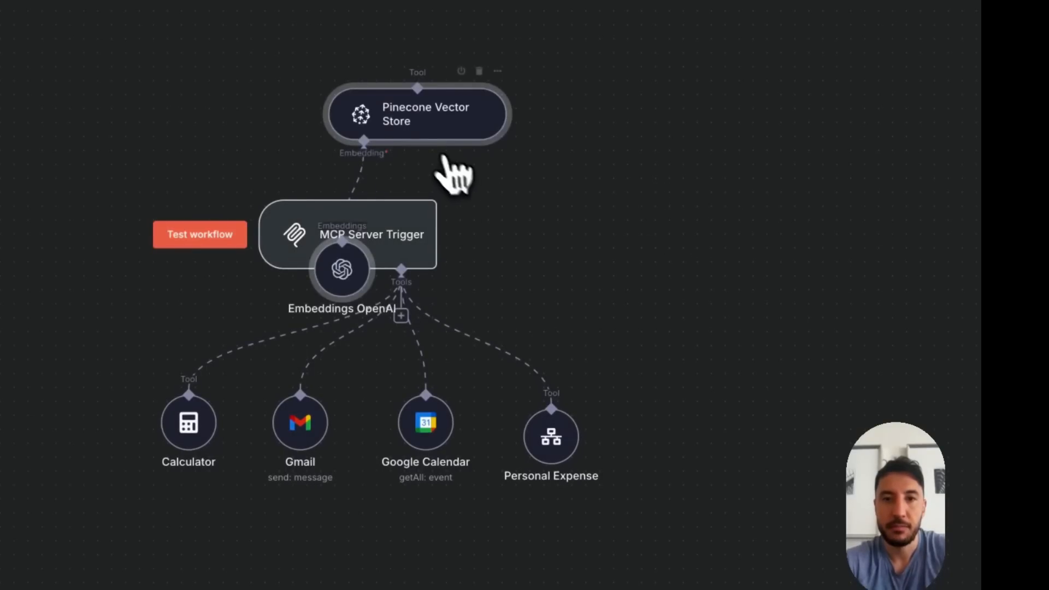
{"action": "left_click_drag", "start_coordinate": [411, 113], "coordinate": [744, 396]}
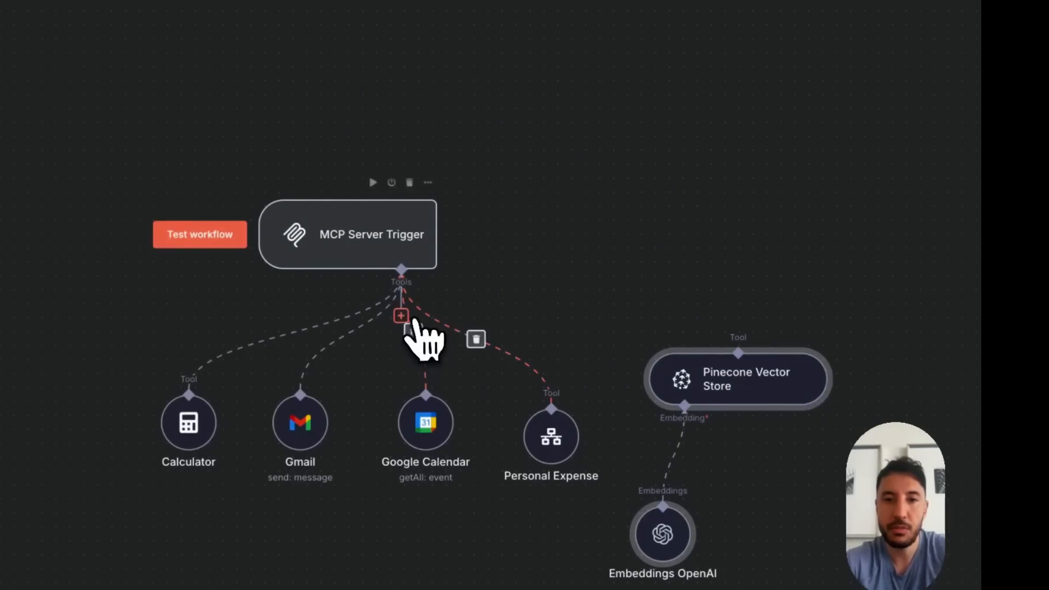
{"action": "left_click_drag", "start_coordinate": [650, 336], "coordinate": [728, 352]}
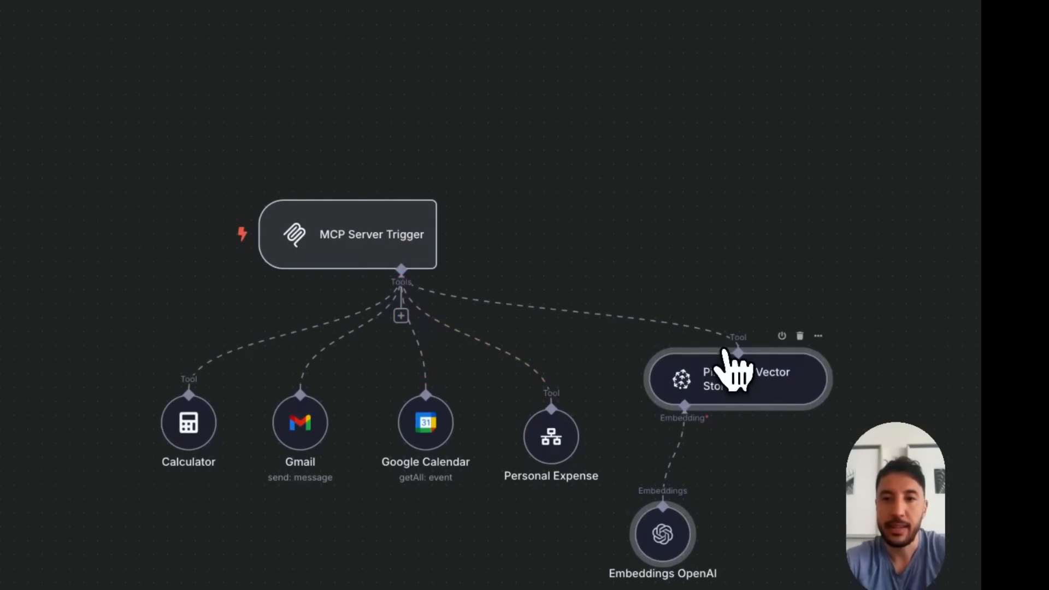
Review the Pinecone Vector Store's name, description and index settings, and close its parameters
{"action": "double_click", "coordinate": [722, 398]}
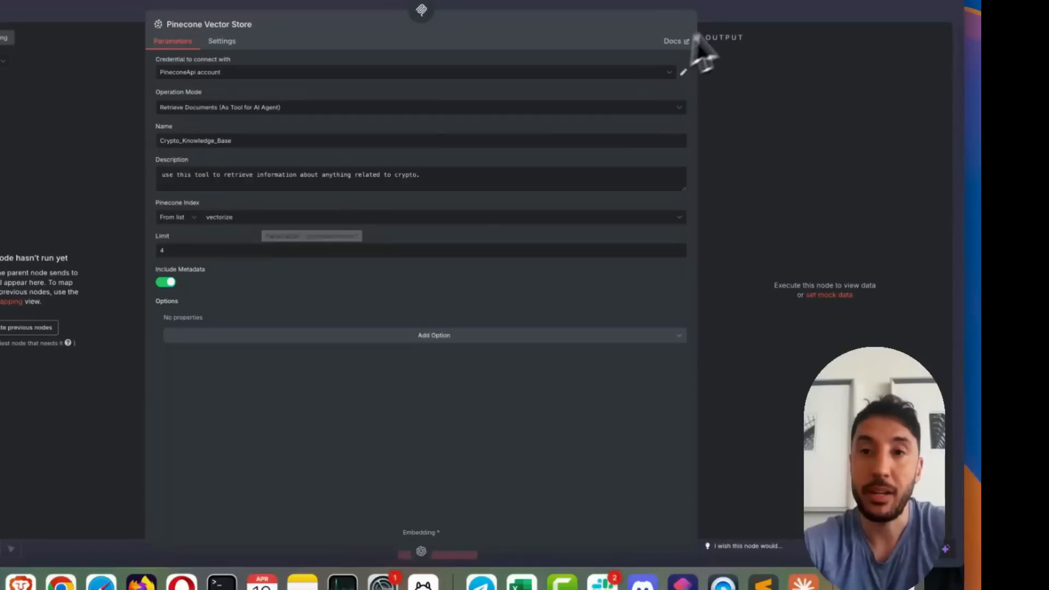
{"action": "key", "text": "Escape"}
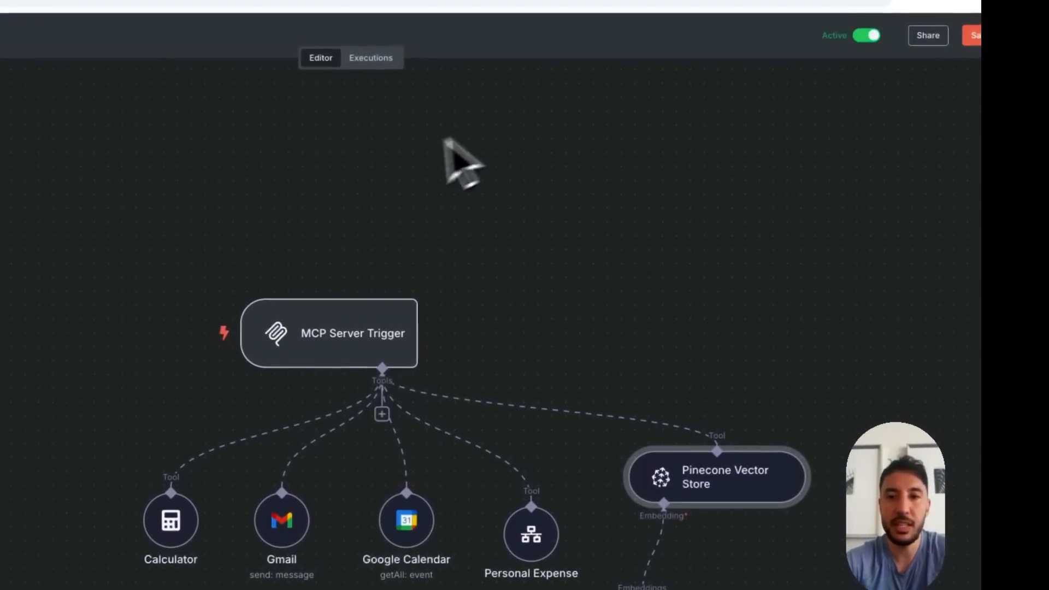
{"action": "left_click_drag", "start_coordinate": [568, 461], "coordinate": [778, 561]}
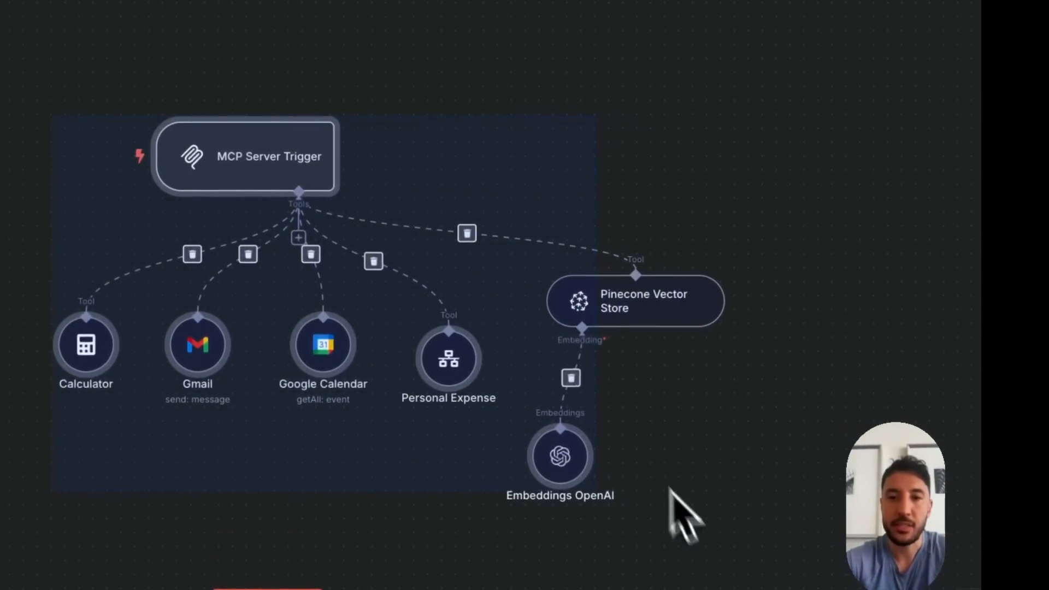
{"action": "left_click", "coordinate": [678, 211]}
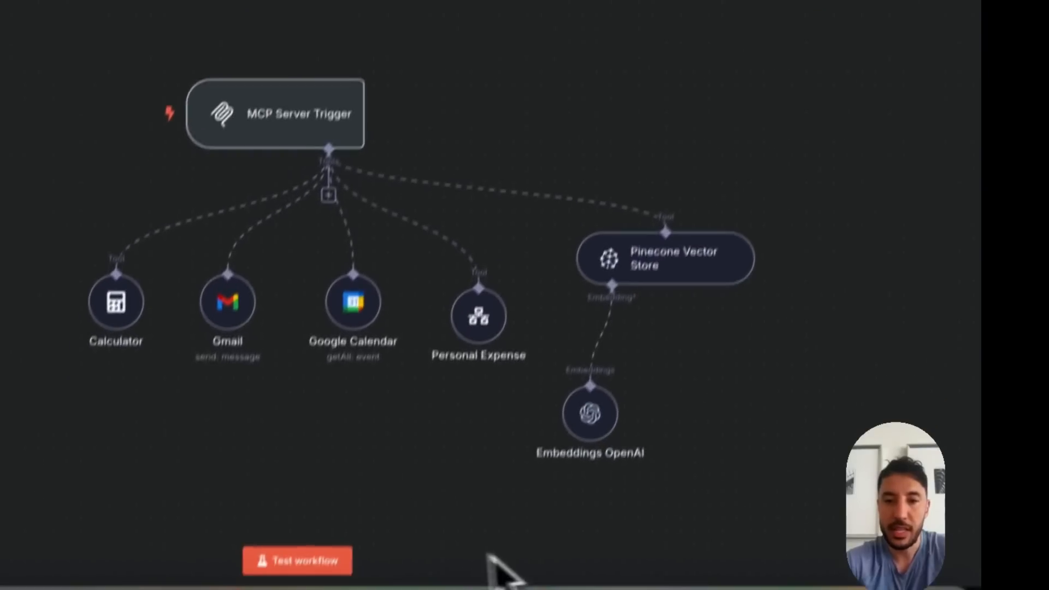
Restart Claude Desktop, check its available MCP tools for Crypto_Knowledge_Base, and return to the n8n workflow
{"action": "left_click", "coordinate": [812, 571]}
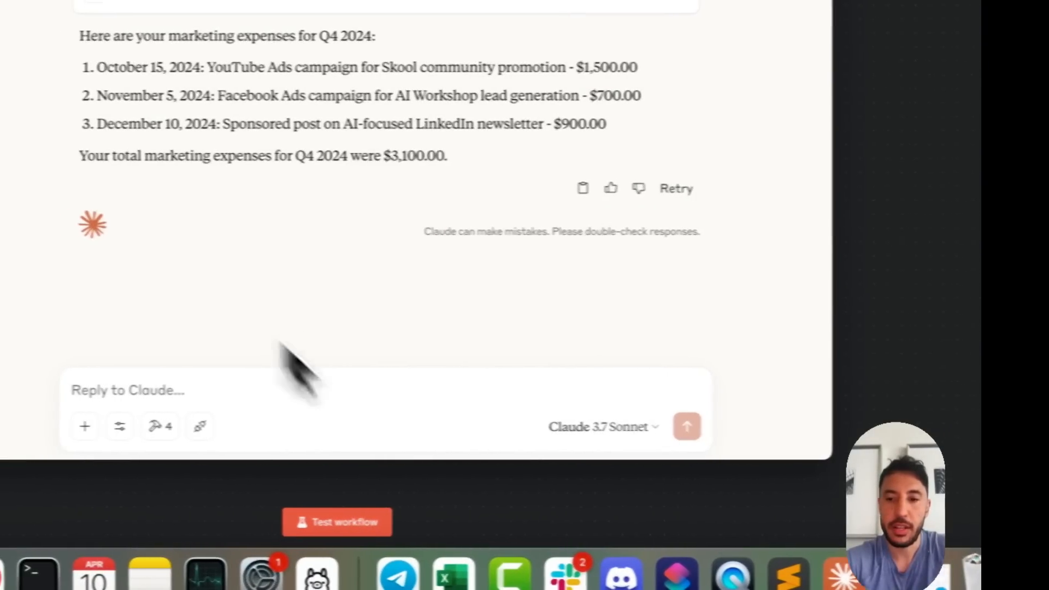
{"action": "right_click", "coordinate": [839, 570]}
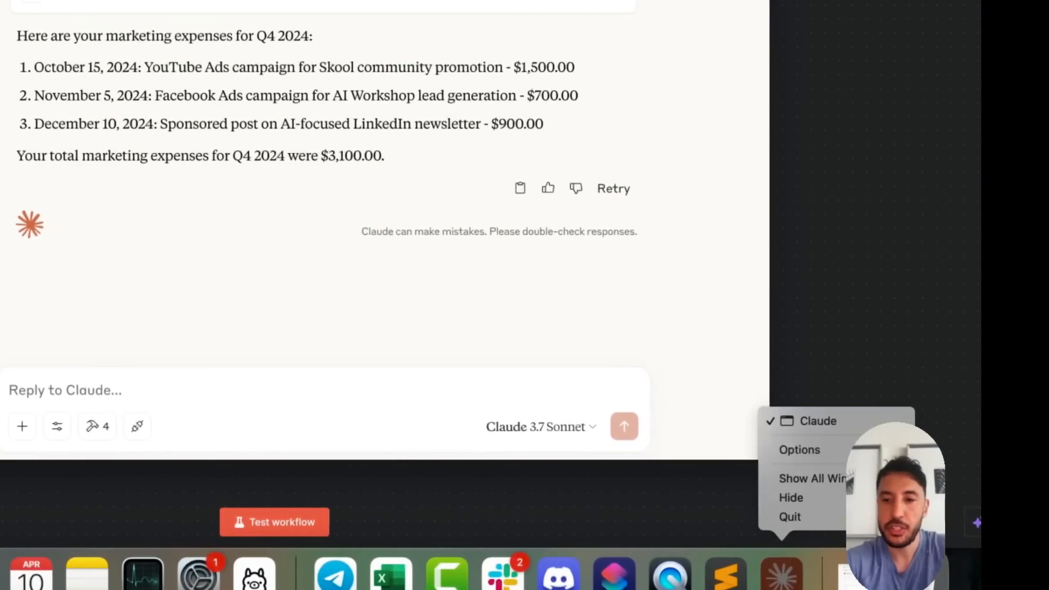
{"action": "left_click", "coordinate": [857, 515]}
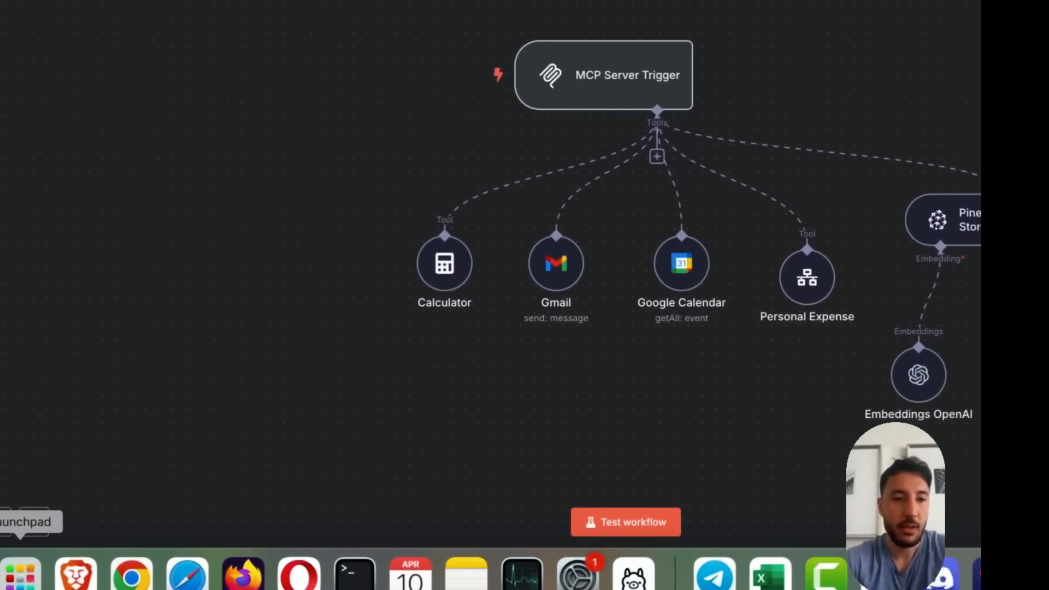
{"action": "left_click", "coordinate": [11, 573]}
{"action": "left_click", "coordinate": [260, 262]}
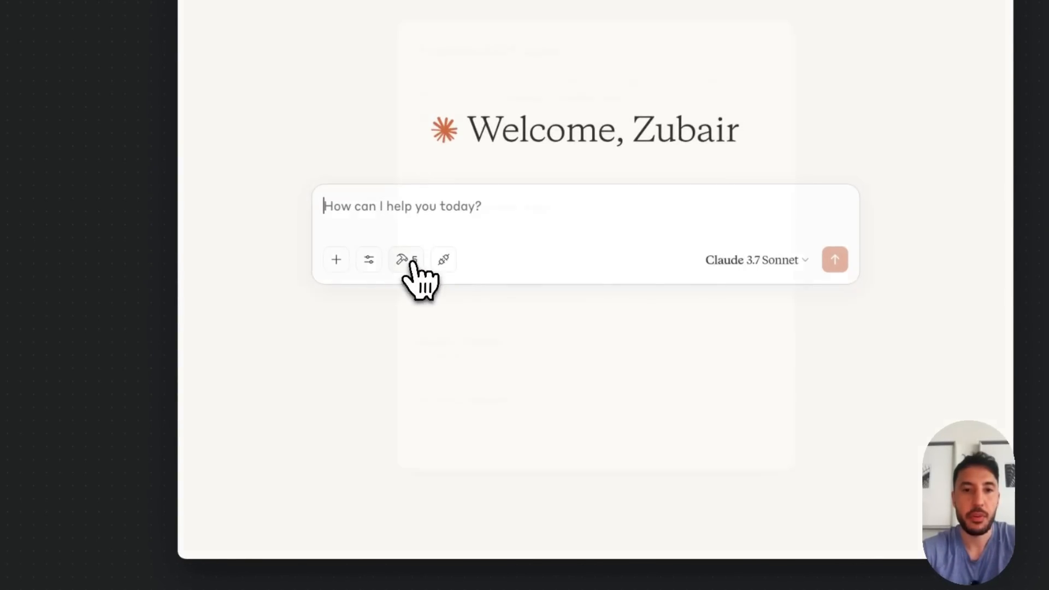
{"action": "left_click", "coordinate": [405, 260]}
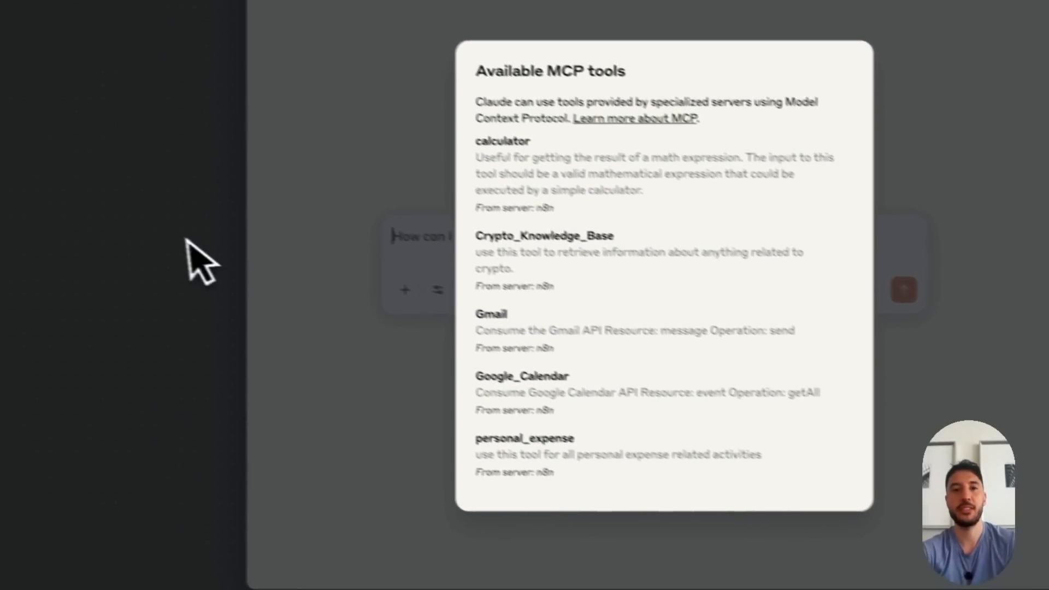
{"action": "left_click", "coordinate": [94, 207]}
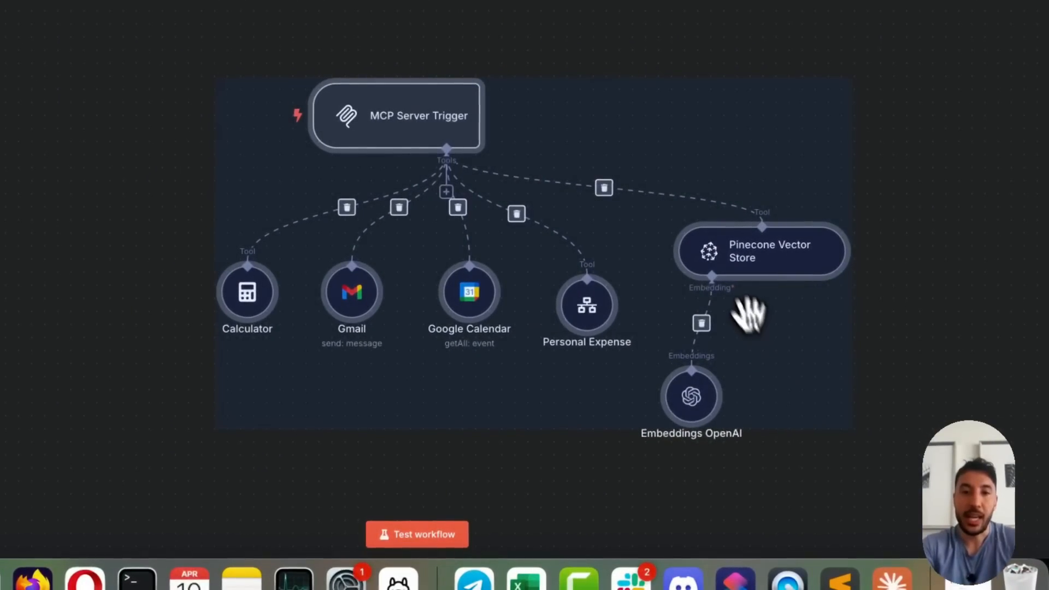
Rearrange the tool nodes more closely beneath the MCP Server Trigger, with Embeddings OpenAI below the Pinecone Vector Store
{"action": "left_click_drag", "start_coordinate": [750, 314], "coordinate": [370, 262]}
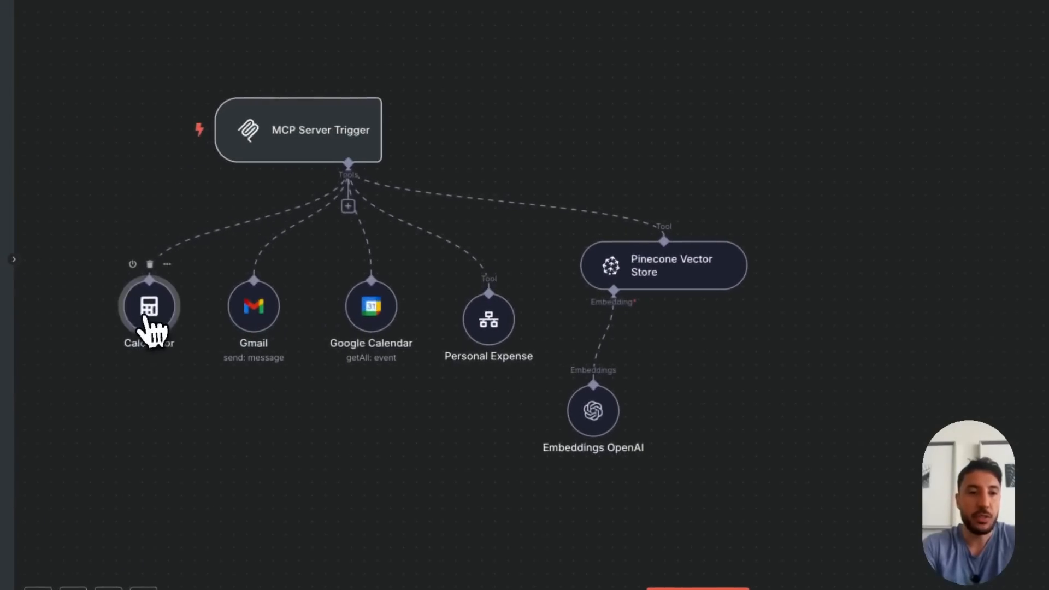
{"action": "left_click_drag", "start_coordinate": [250, 316], "coordinate": [229, 328]}
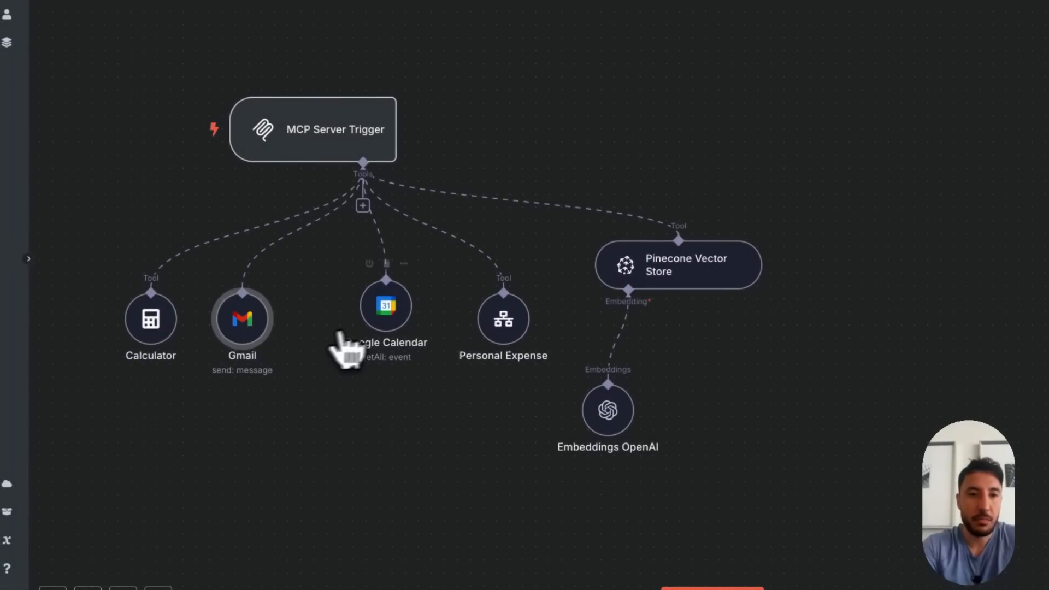
{"action": "left_click_drag", "start_coordinate": [389, 307], "coordinate": [327, 320]}
{"action": "left_click_drag", "start_coordinate": [495, 323], "coordinate": [427, 346]}
{"action": "left_click_drag", "start_coordinate": [702, 247], "coordinate": [664, 278]}
{"action": "left_click_drag", "start_coordinate": [600, 319], "coordinate": [546, 346]}
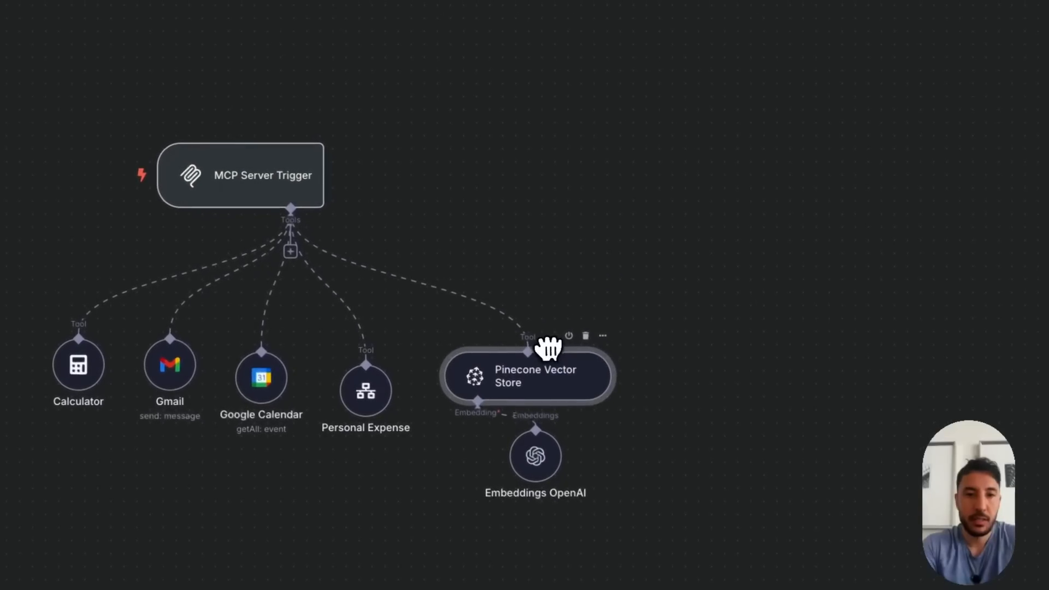
{"action": "left_click_drag", "start_coordinate": [534, 455], "coordinate": [534, 480]}
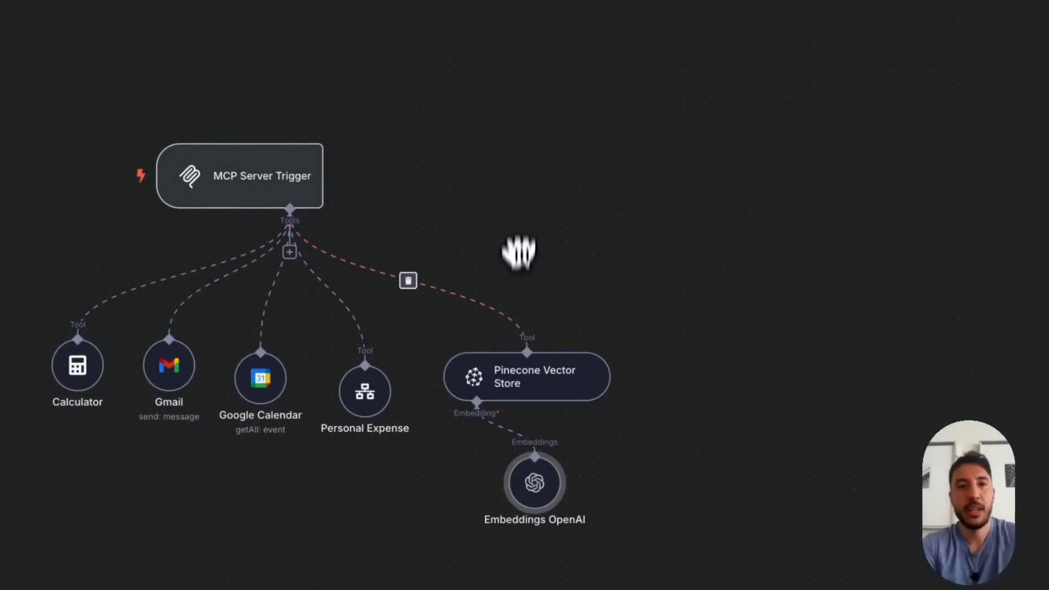
{"action": "left_click_drag", "start_coordinate": [276, 178], "coordinate": [302, 177]}
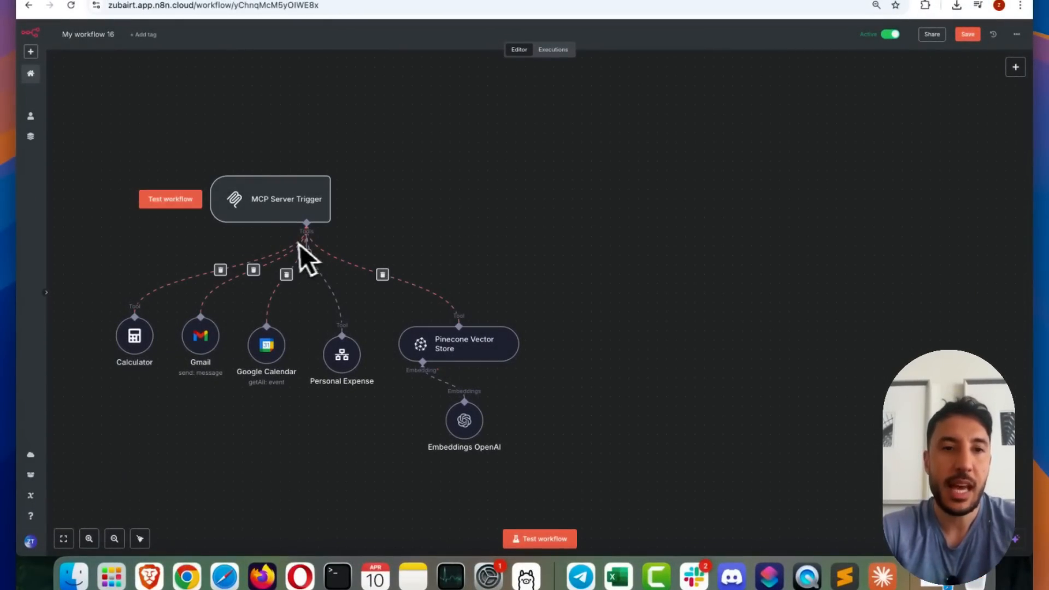
{"action": "left_click_drag", "start_coordinate": [298, 191], "coordinate": [317, 198]}
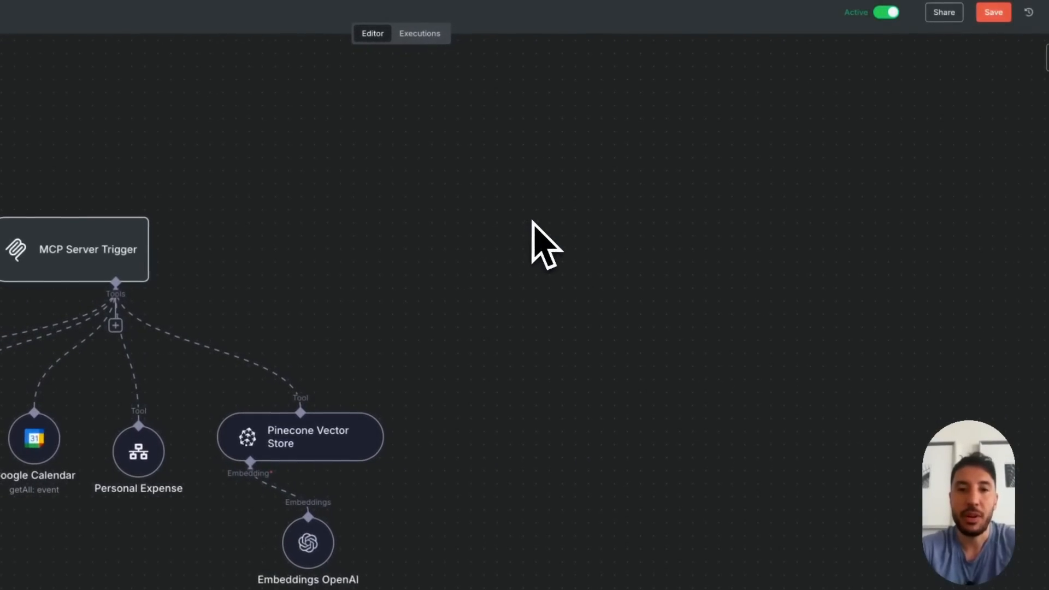
Add an AI Agent node with its default parameters and place it beyond the MCP Server Trigger
{"action": "right_click", "coordinate": [533, 221]}
{"action": "left_click", "coordinate": [552, 239]}
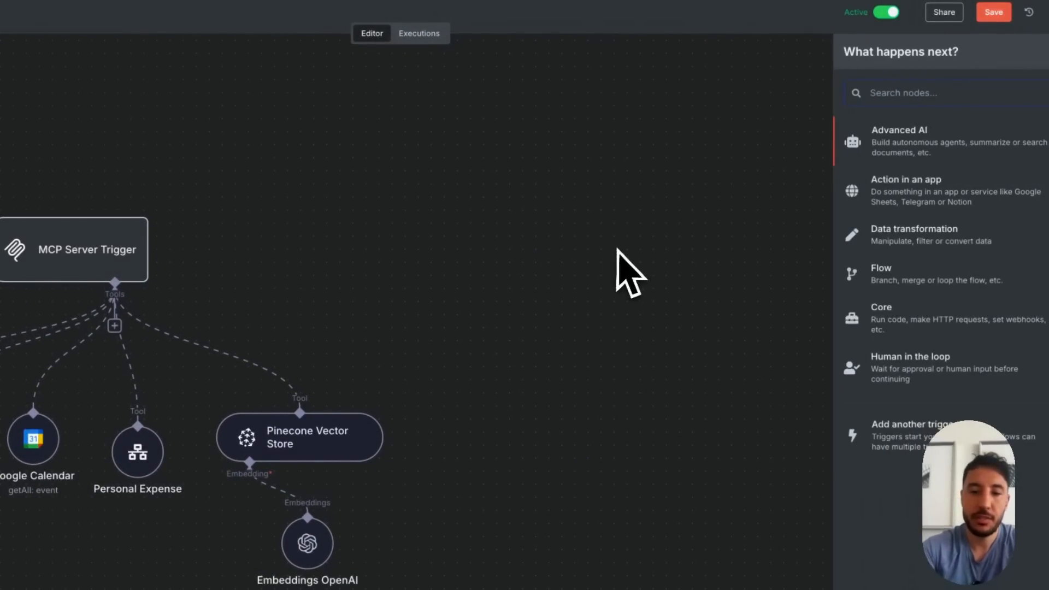
{"action": "type", "text": "ai"}
{"action": "left_click", "coordinate": [889, 201]}
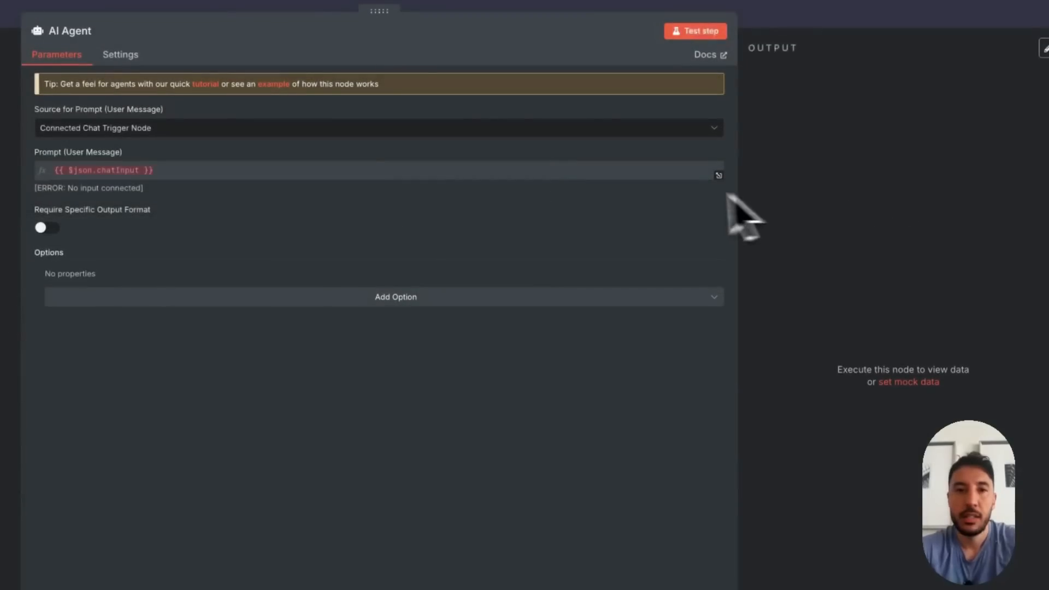
{"action": "key", "text": "Escape"}
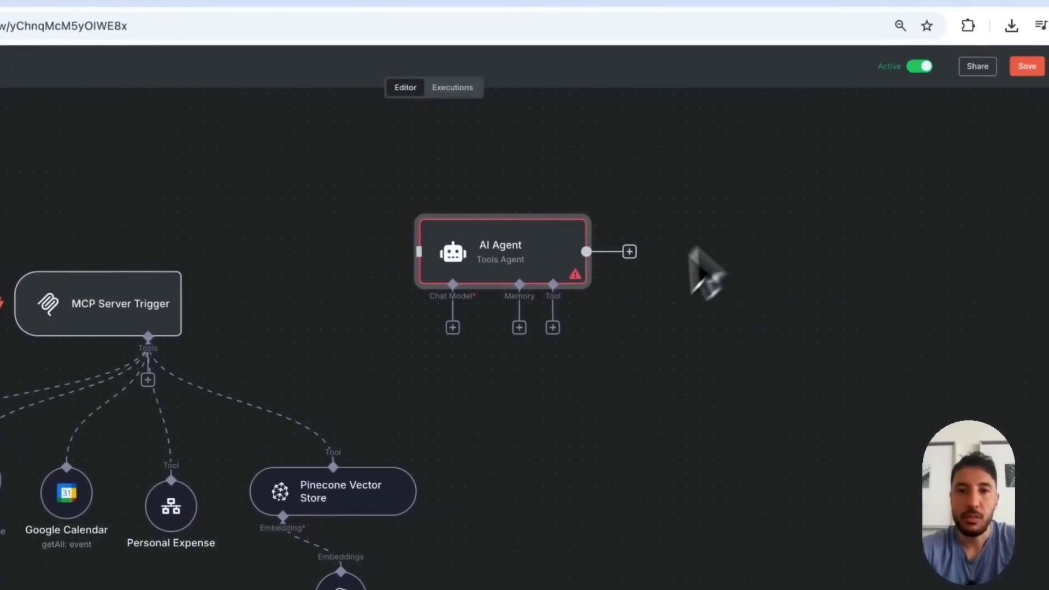
{"action": "left_click", "coordinate": [691, 249]}
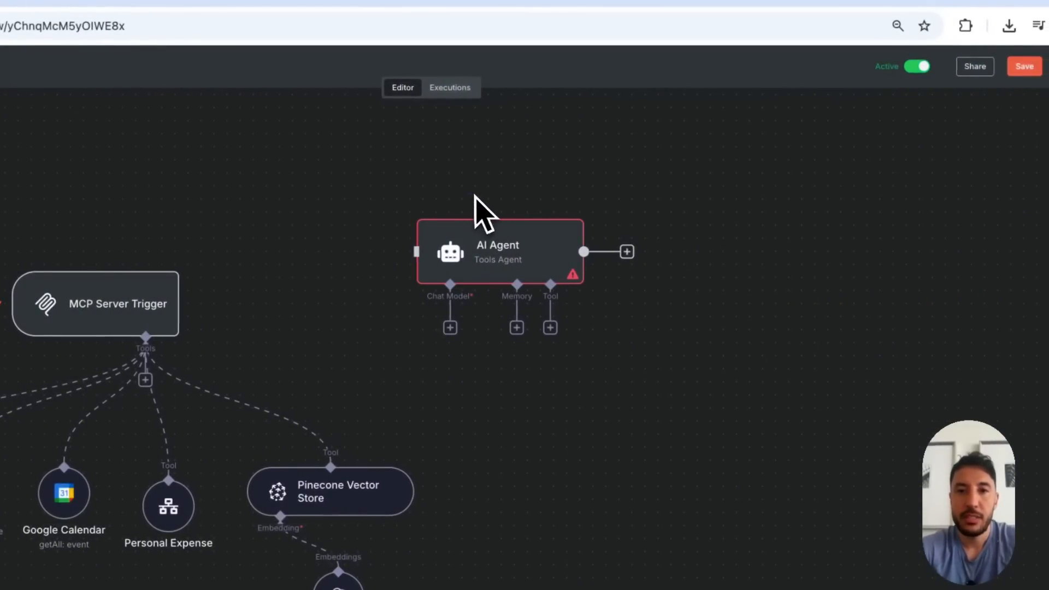
{"action": "left_click_drag", "start_coordinate": [484, 236], "coordinate": [642, 275]}
Add a Chat Trigger node, place it before the AI Agent and connect it to the agent's input
{"action": "right_click", "coordinate": [512, 309]}
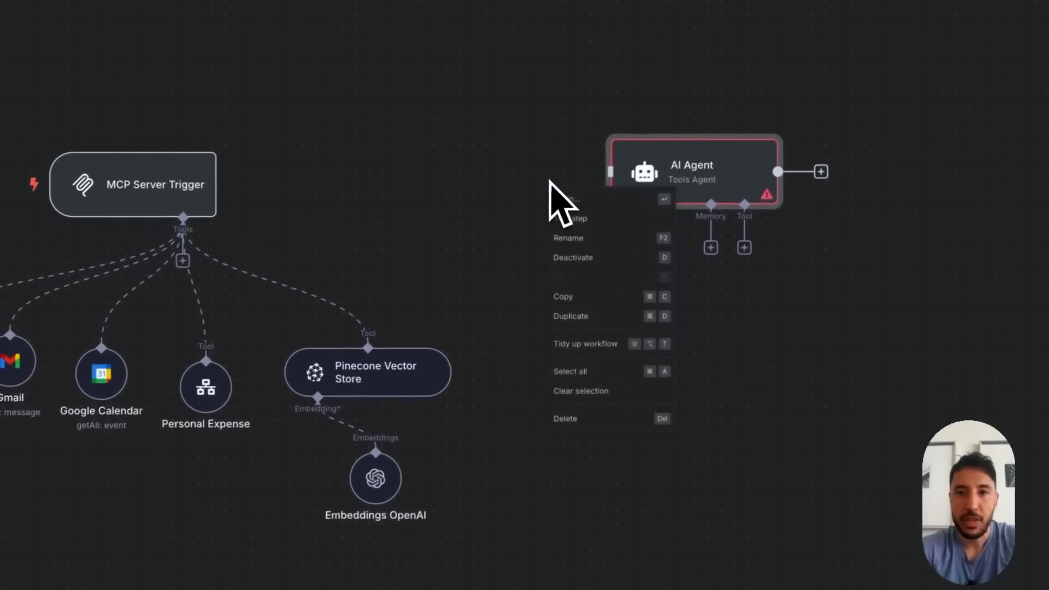
{"action": "key", "text": "Tab"}
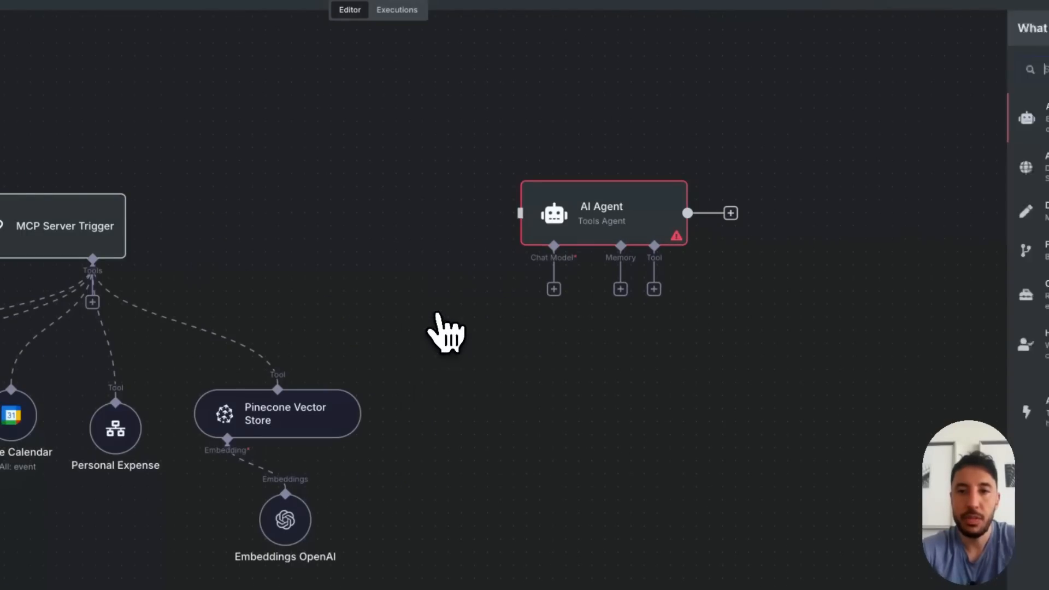
{"action": "type", "text": "chat"}
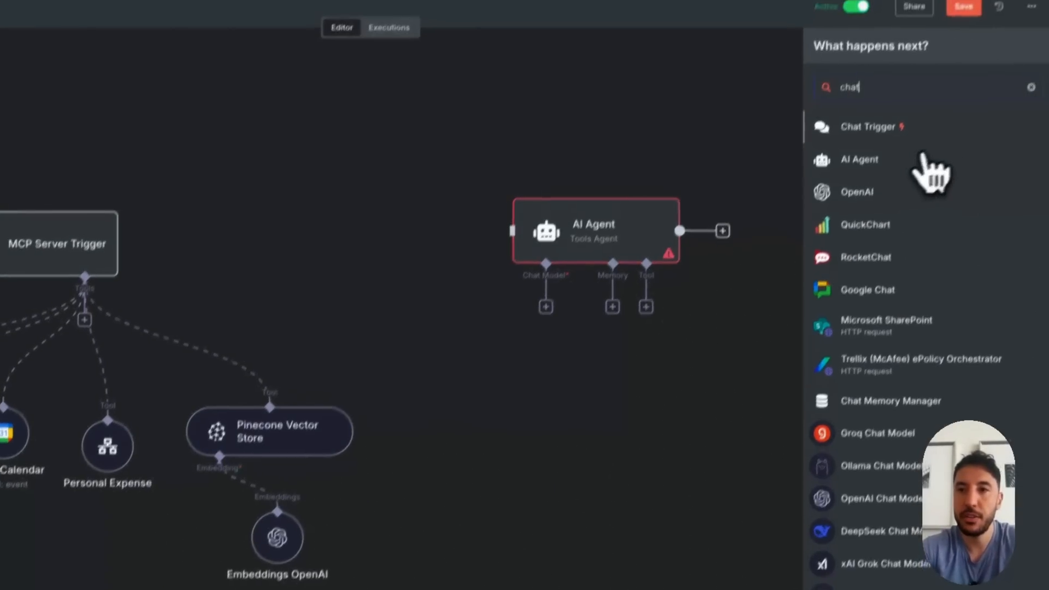
{"action": "left_click", "coordinate": [907, 125]}
{"action": "left_click", "coordinate": [87, 52]}
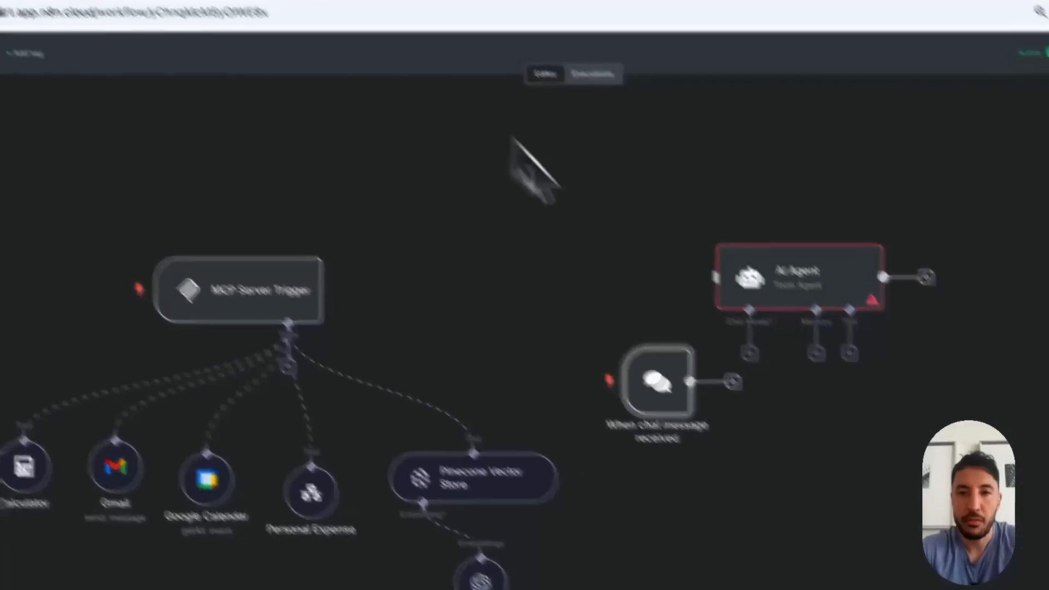
{"action": "left_click_drag", "start_coordinate": [503, 265], "coordinate": [441, 132]}
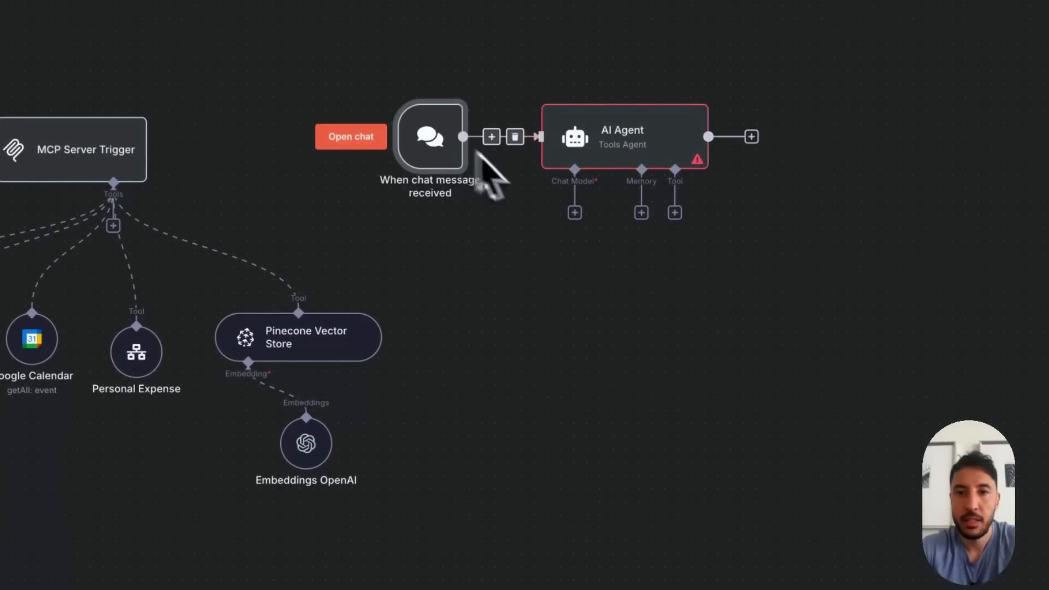
Attach an OpenAI Chat Model to the AI Agent, set its model to gpt-4o, and place it below the agent
{"action": "left_click", "coordinate": [574, 213]}
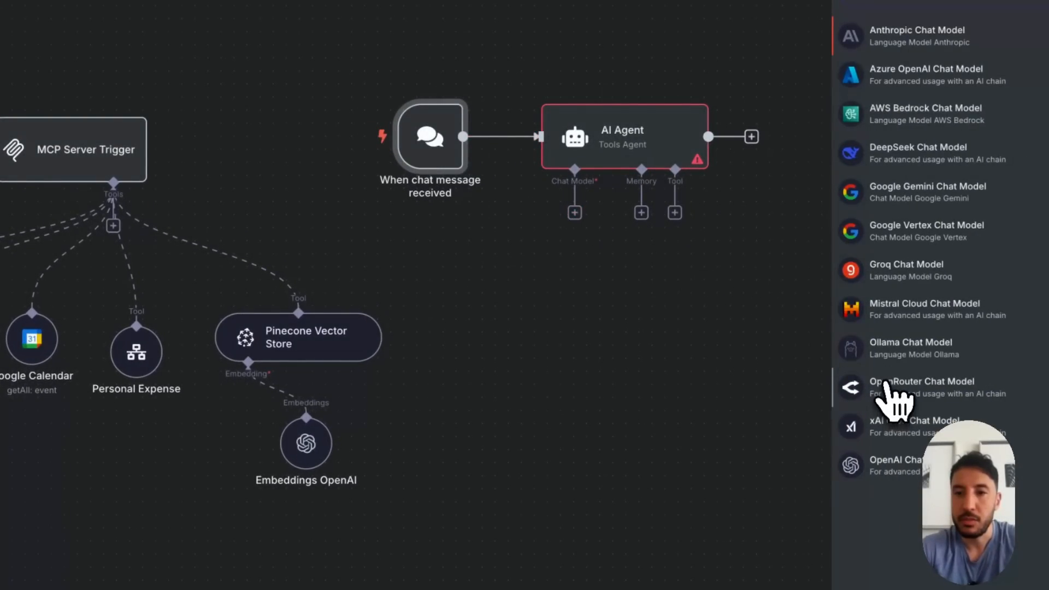
{"action": "left_click", "coordinate": [870, 464]}
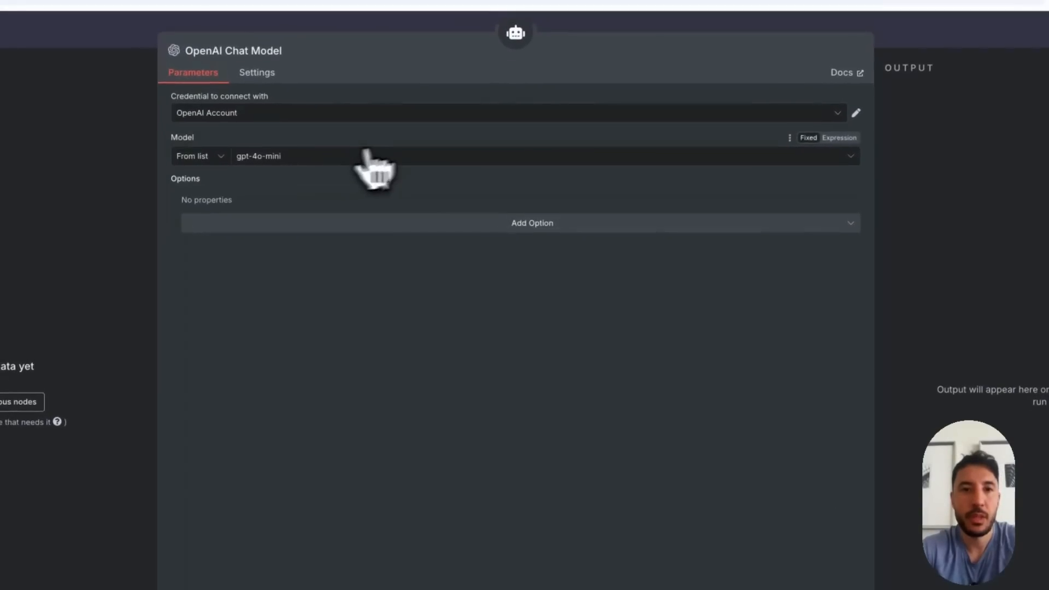
{"action": "left_click", "coordinate": [389, 160]}
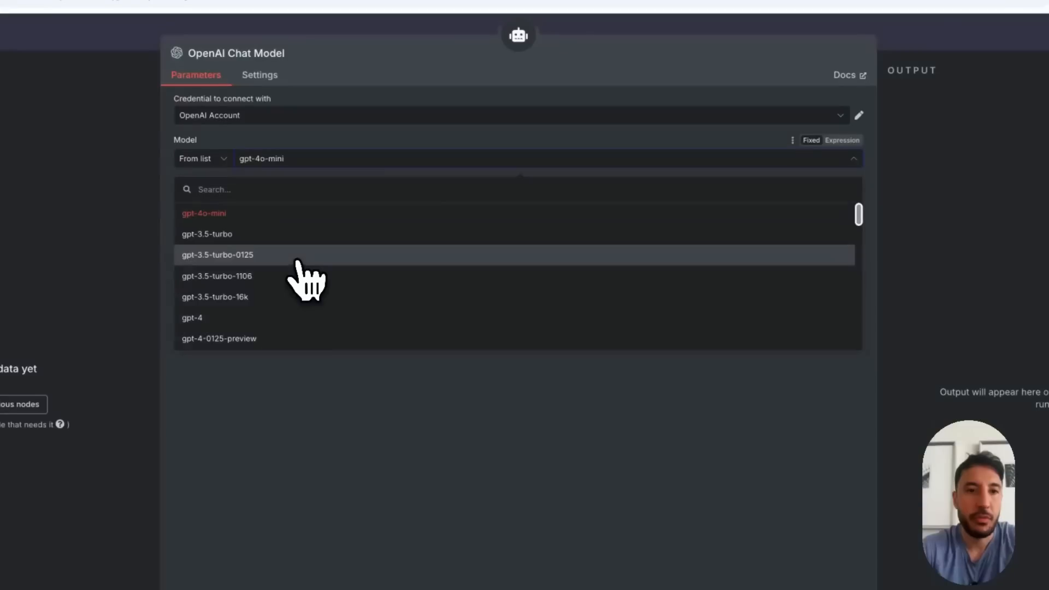
{"action": "scroll", "coordinate": [304, 276], "scroll_direction": "down", "scroll_amount": 5}
{"action": "left_click", "coordinate": [283, 257]}
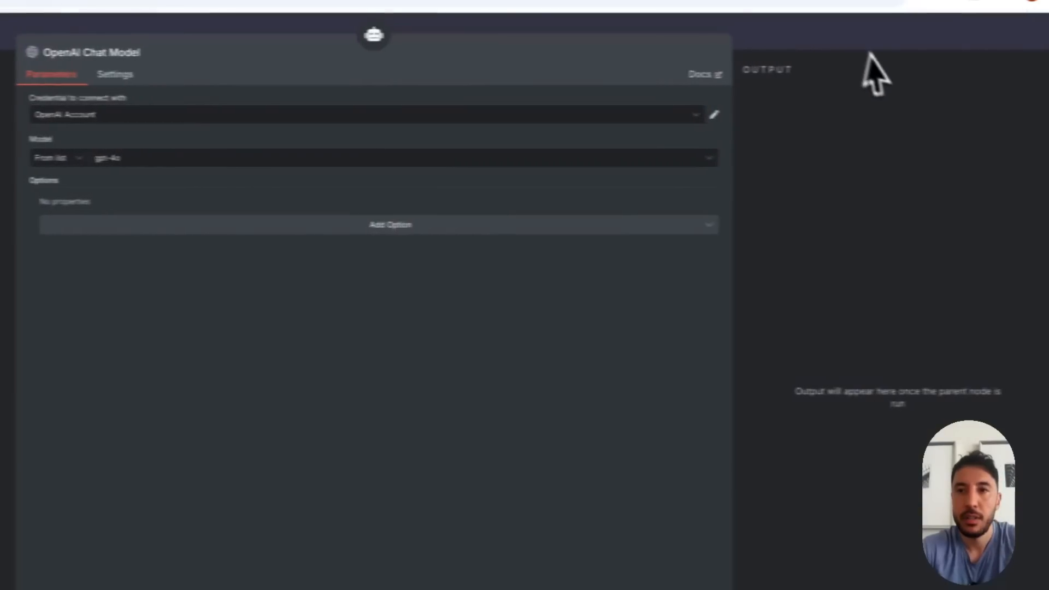
{"action": "left_click", "coordinate": [1011, 44]}
{"action": "left_click_drag", "start_coordinate": [538, 375], "coordinate": [500, 374]}
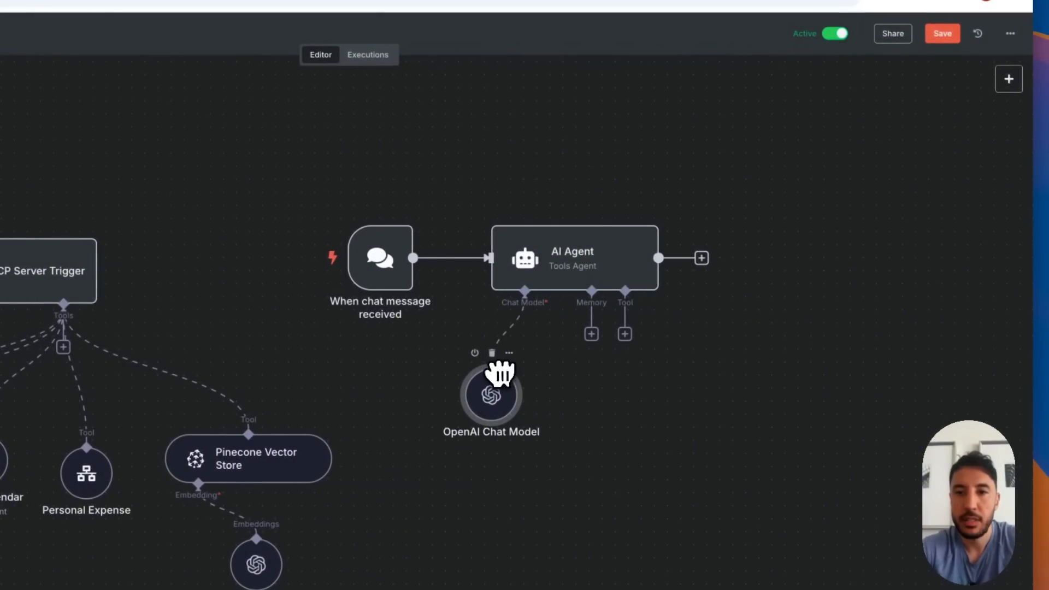
Attach an MCP Client Tool to the AI Agent, then align the MCP Server Trigger with the agent and reposition MCP Client below it
{"action": "left_click", "coordinate": [625, 334]}
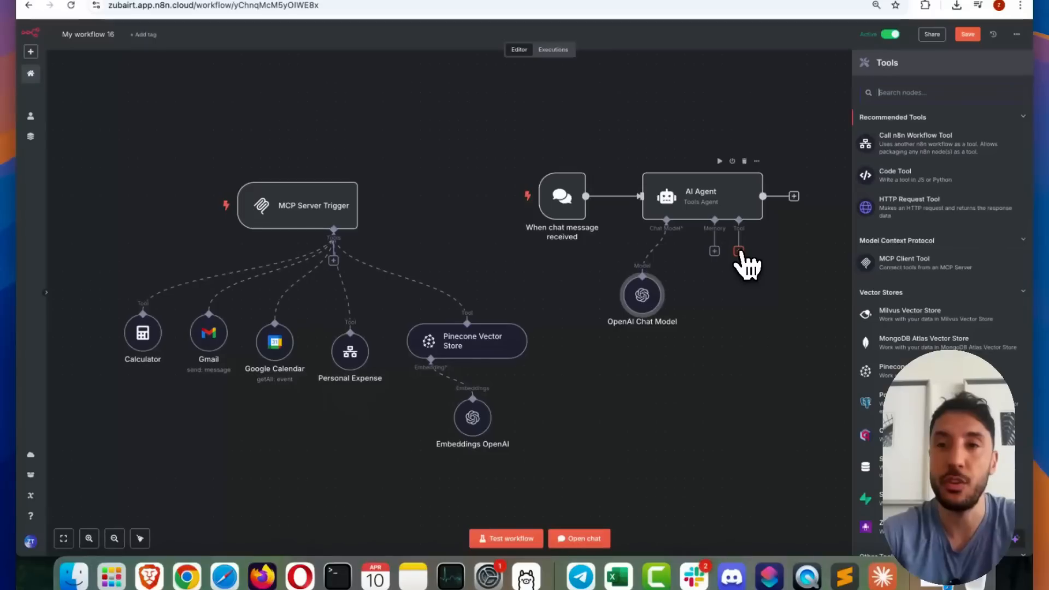
{"action": "type", "text": "mcp"}
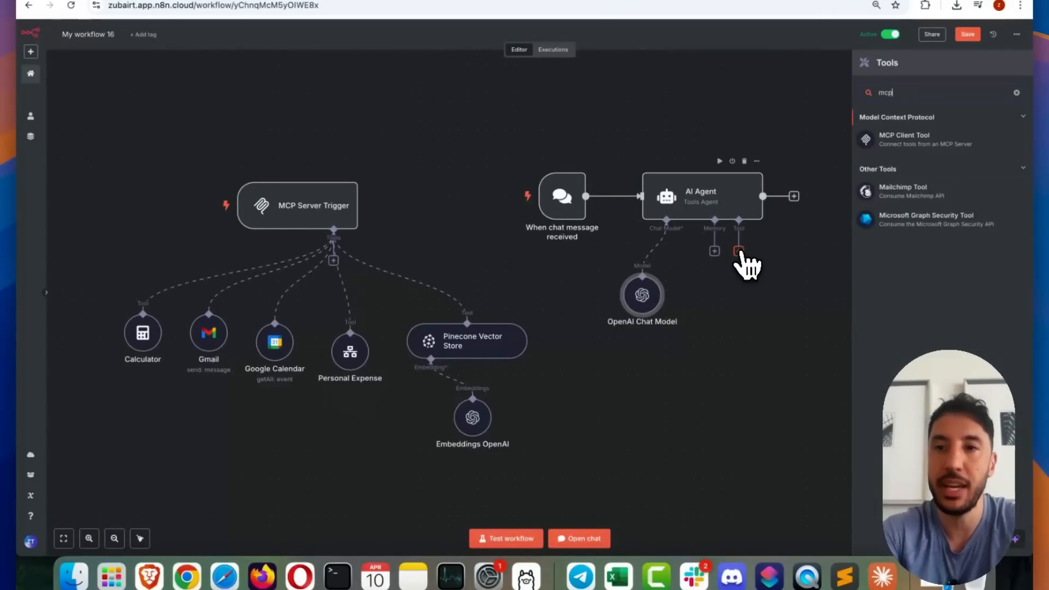
{"action": "left_click", "coordinate": [914, 143]}
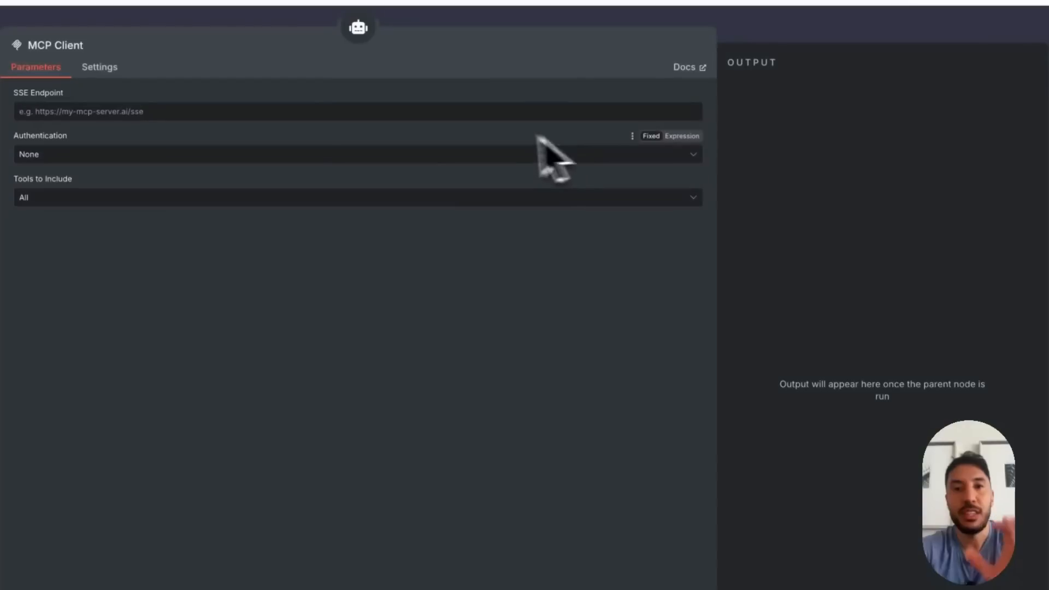
{"action": "left_click", "coordinate": [807, 38]}
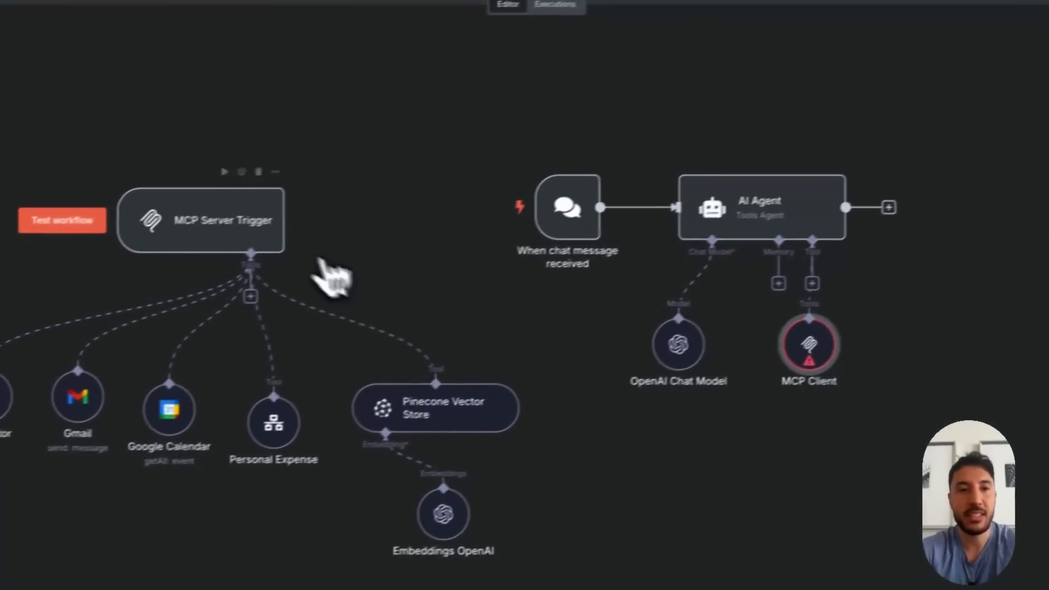
{"action": "left_click_drag", "start_coordinate": [70, 266], "coordinate": [86, 252]}
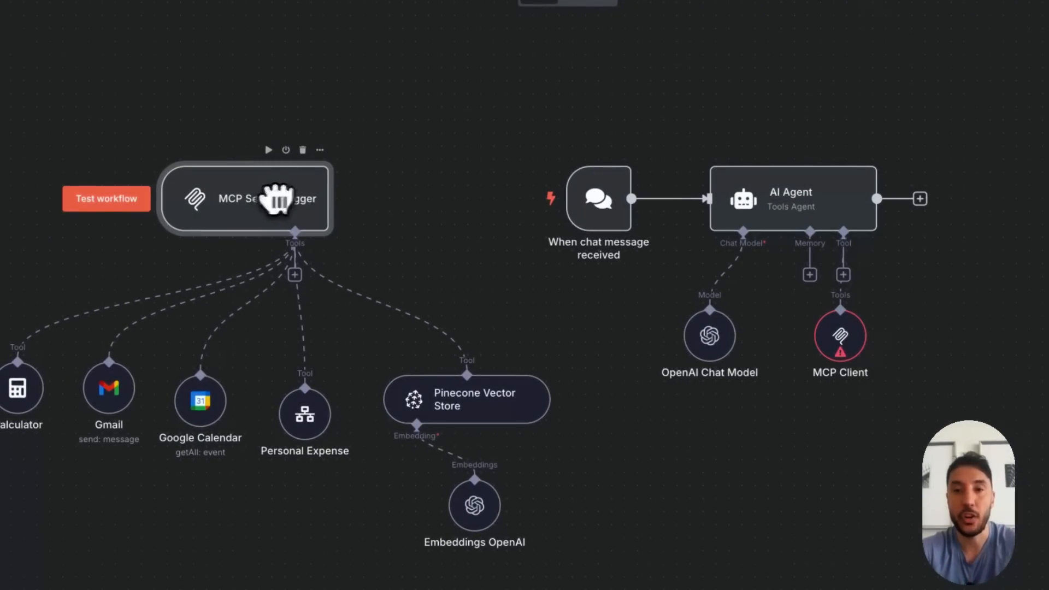
{"action": "left_click_drag", "start_coordinate": [844, 336], "coordinate": [897, 336]}
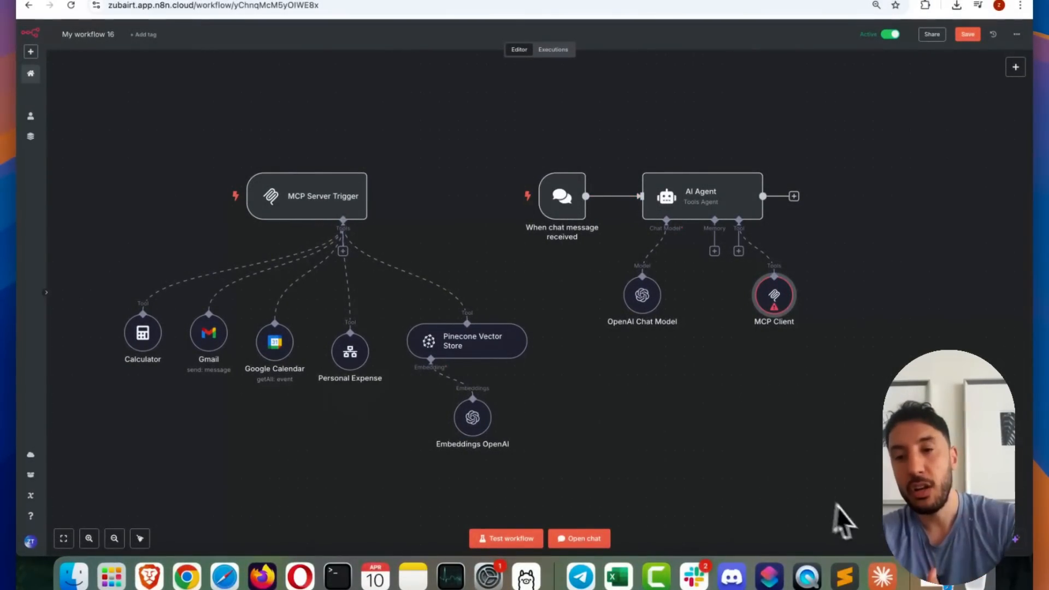
Review the available MCP tools in Claude Desktop, then return to n8n and examine the MCP Client's connection parameters
{"action": "left_click", "coordinate": [882, 574]}
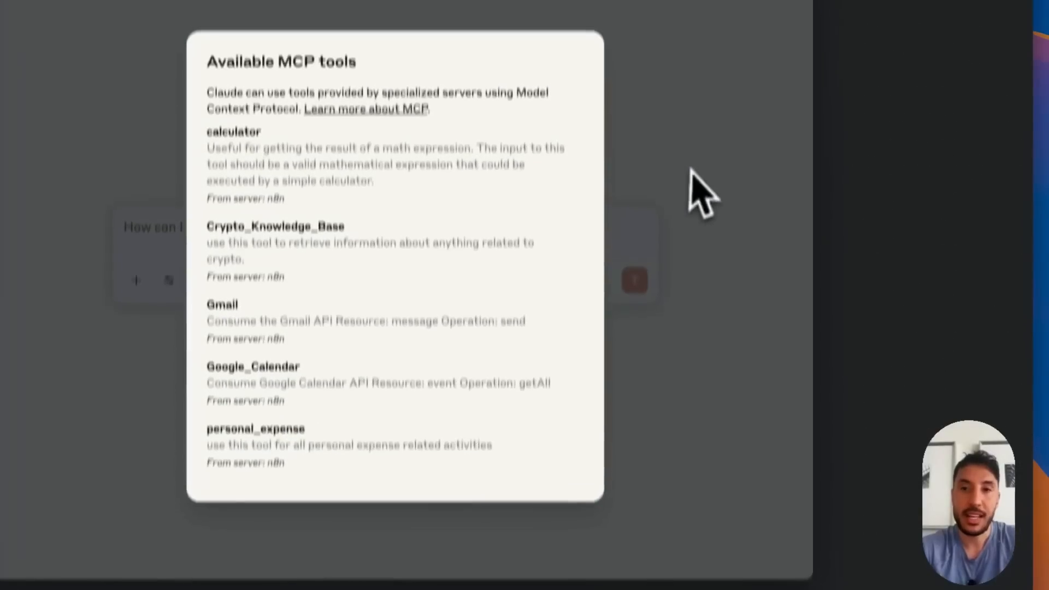
{"action": "left_click", "coordinate": [837, 177]}
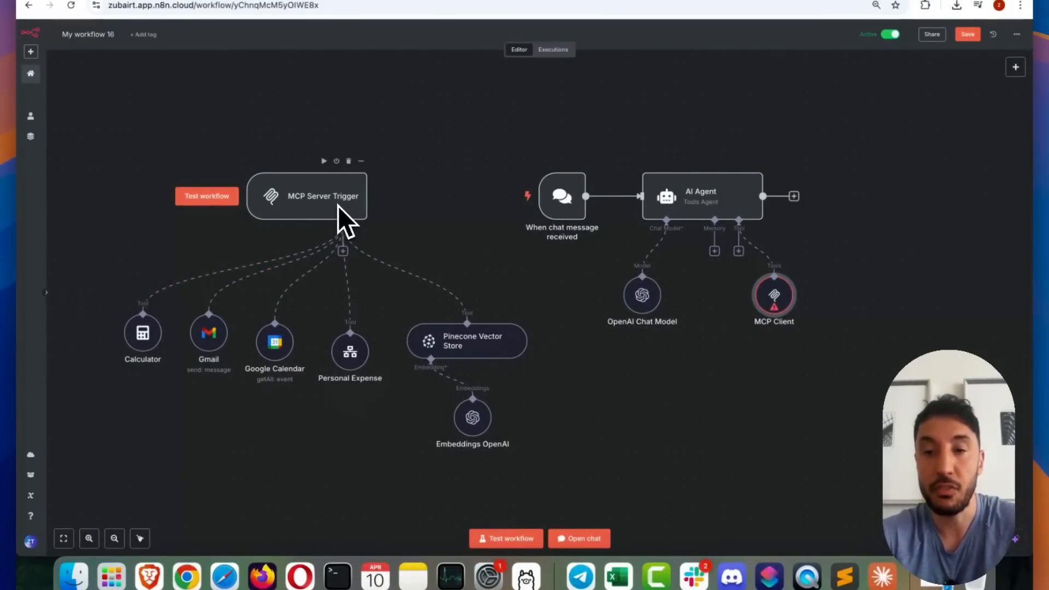
{"action": "double_click", "coordinate": [775, 292]}
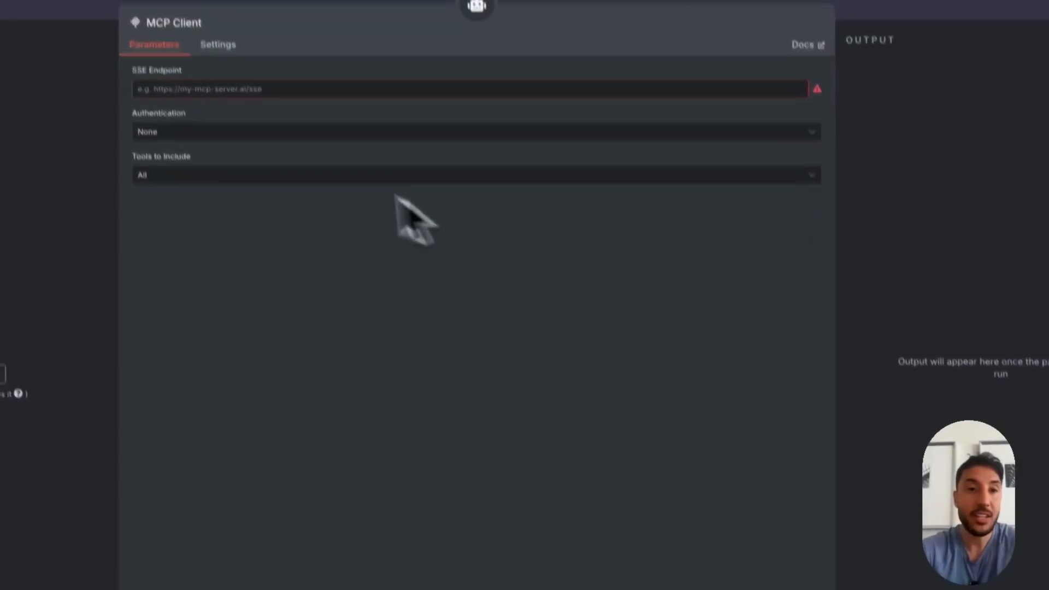
{"action": "left_click", "coordinate": [906, 66]}
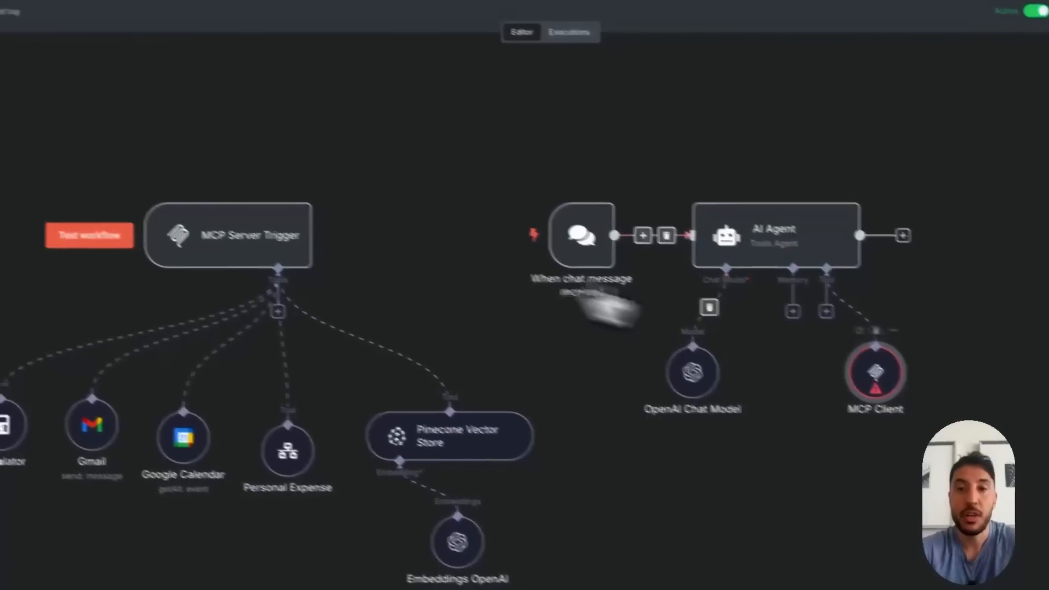
{"action": "double_click", "coordinate": [892, 382]}
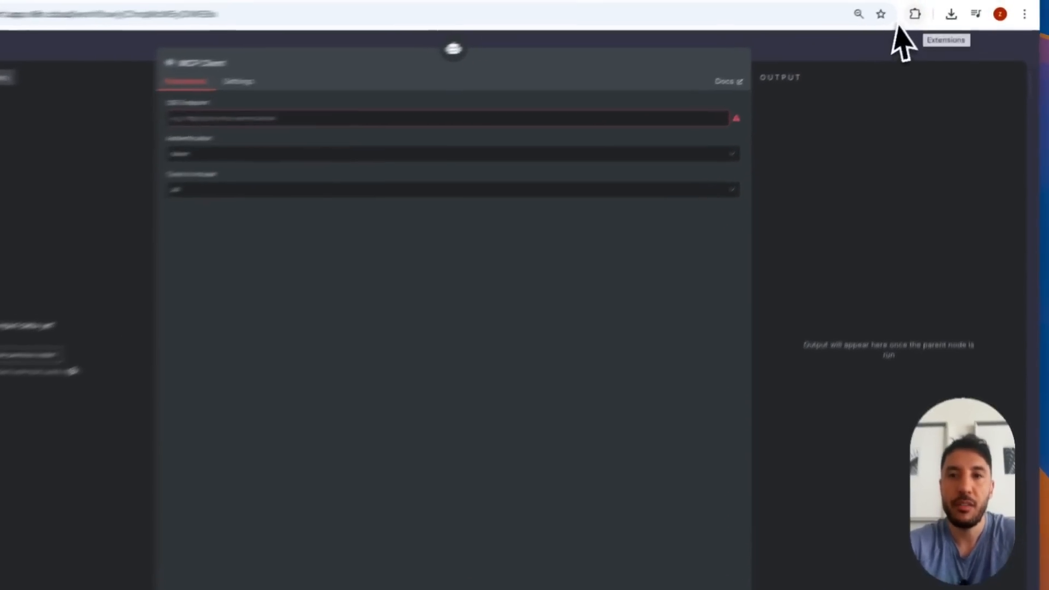
{"action": "left_click", "coordinate": [911, 27]}
Copy the MCP Server Trigger's production URL into the MCP Client's SSE Endpoint
{"action": "left_click", "coordinate": [314, 202]}
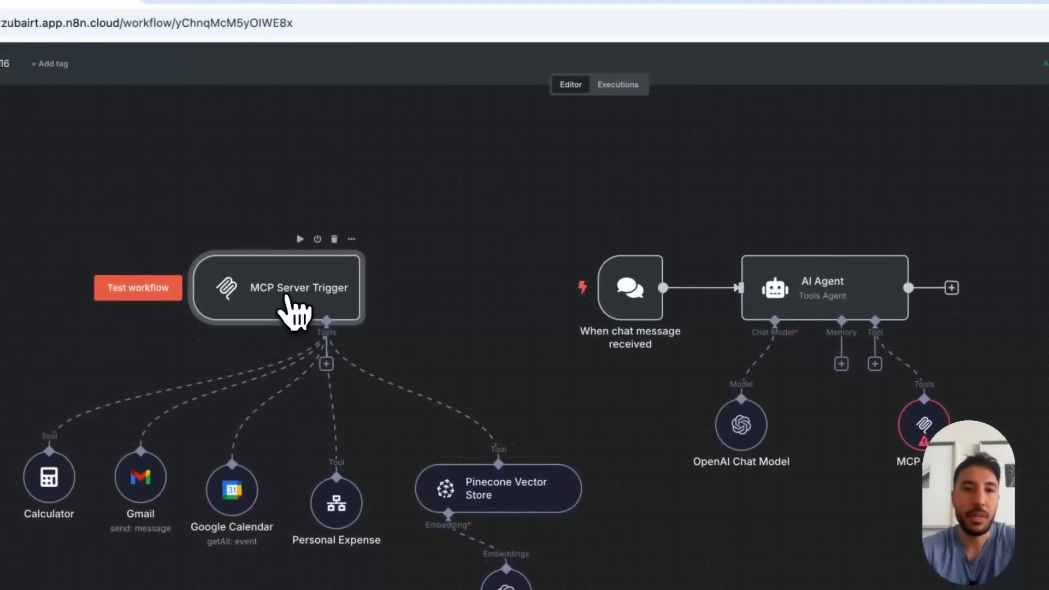
{"action": "double_click", "coordinate": [295, 311]}
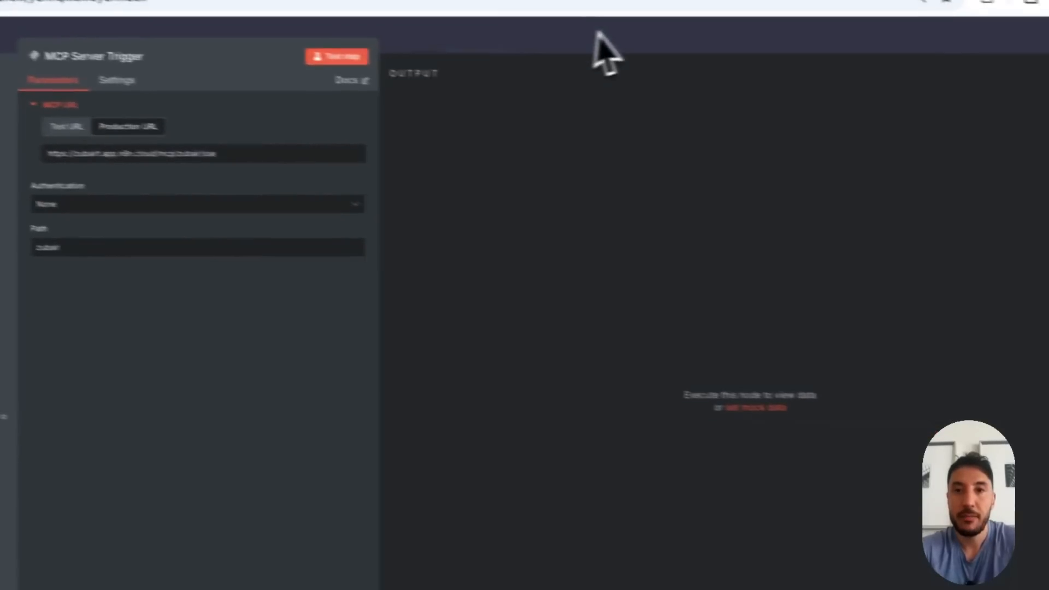
{"action": "left_click", "coordinate": [745, 59]}
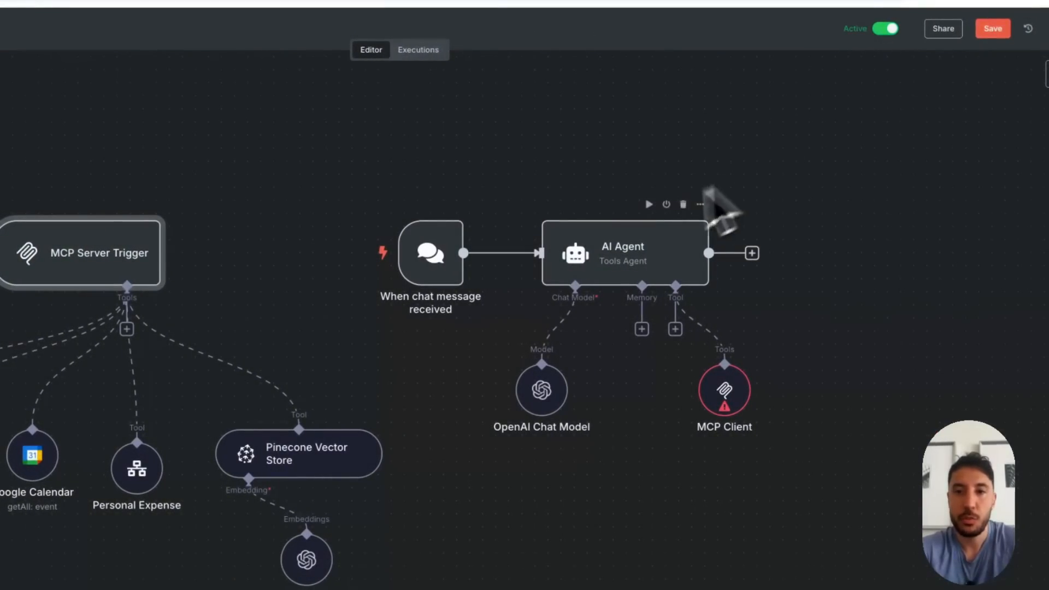
{"action": "double_click", "coordinate": [726, 390]}
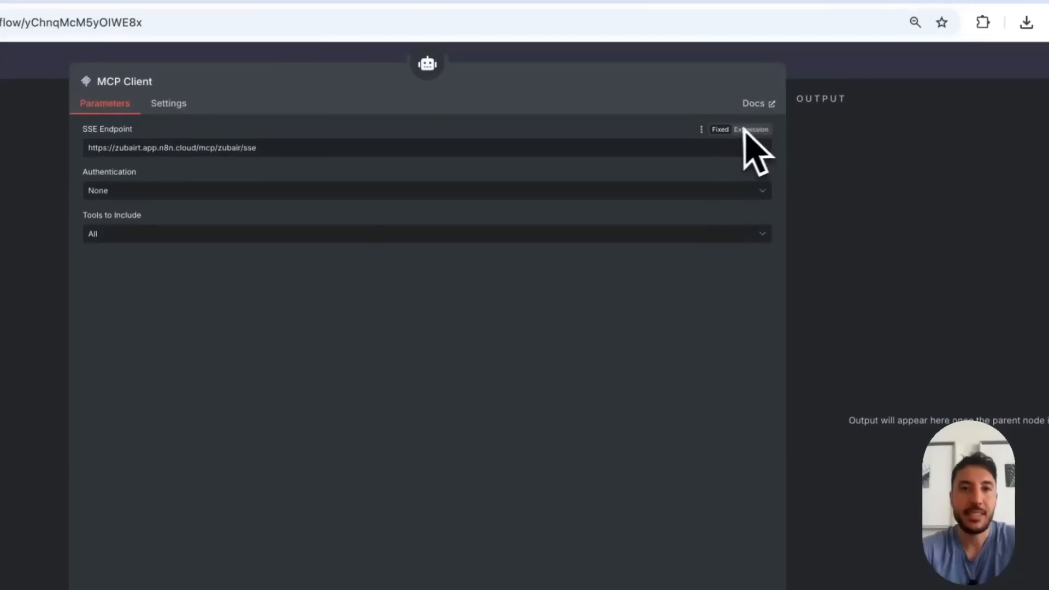
{"action": "left_click", "coordinate": [851, 70]}
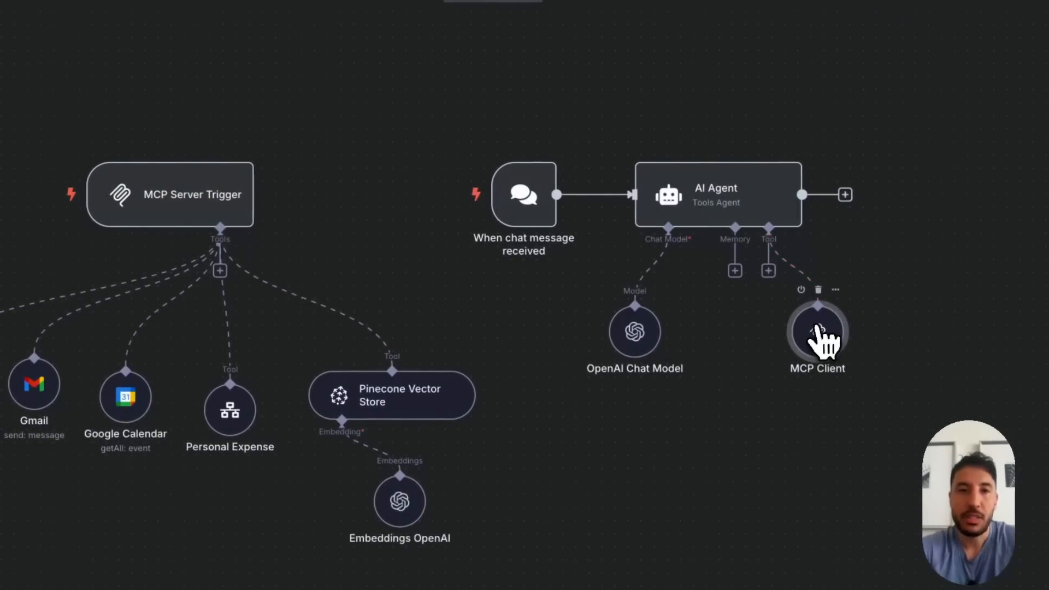
Examine the MCP Client's Authentication and Tools to Include options, keeping None and All
{"action": "double_click", "coordinate": [831, 334]}
{"action": "left_click", "coordinate": [376, 143]}
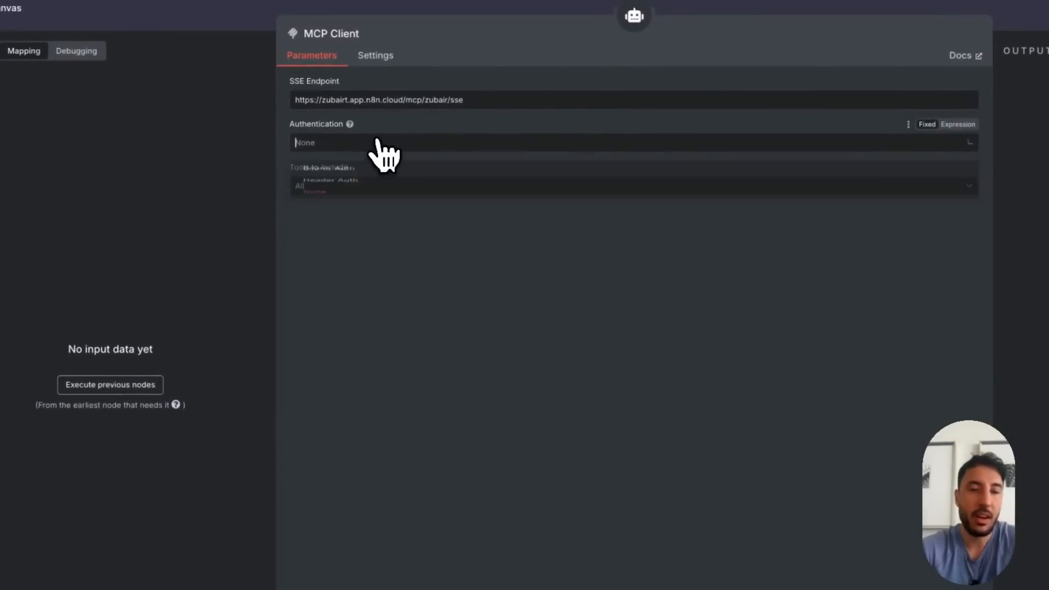
{"action": "left_click", "coordinate": [529, 294]}
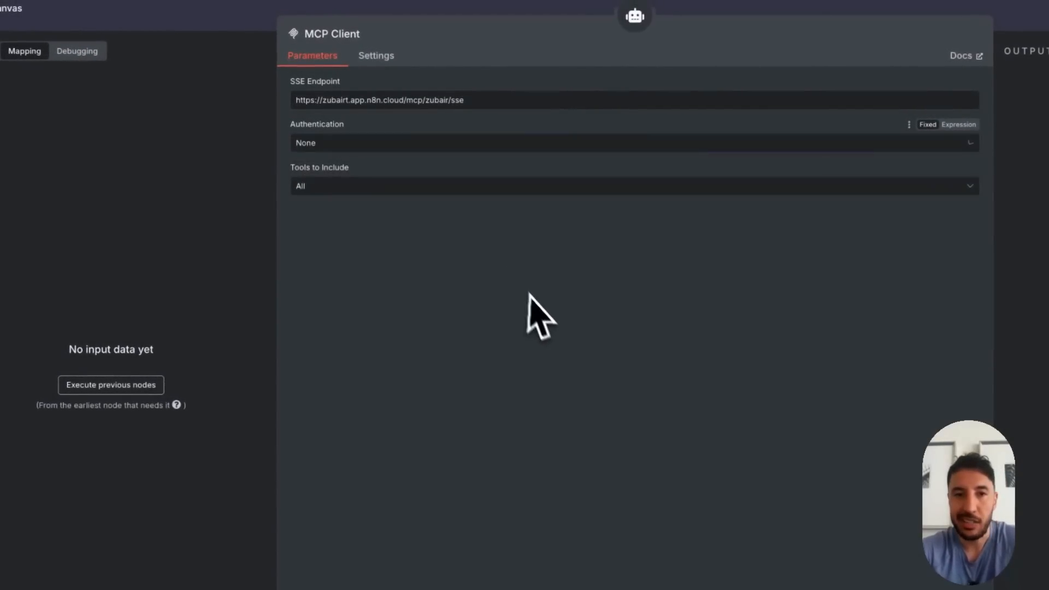
{"action": "left_click", "coordinate": [393, 185]}
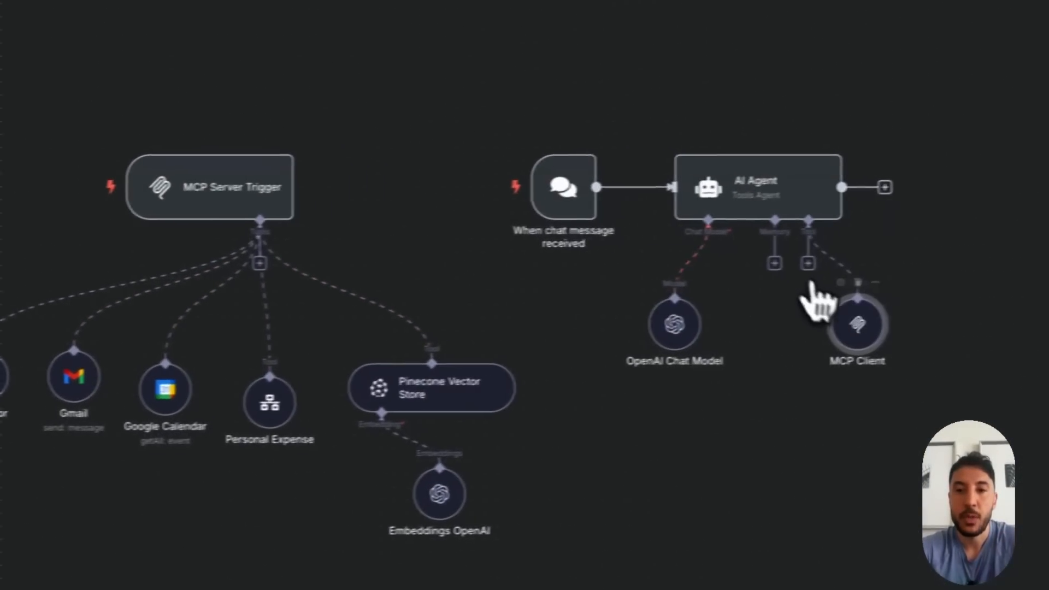
Try Selected for the MCP Client's Tools to Include, view the selectable server tools, and restore the setting to All
{"action": "double_click", "coordinate": [825, 328]}
{"action": "left_click", "coordinate": [440, 158]}
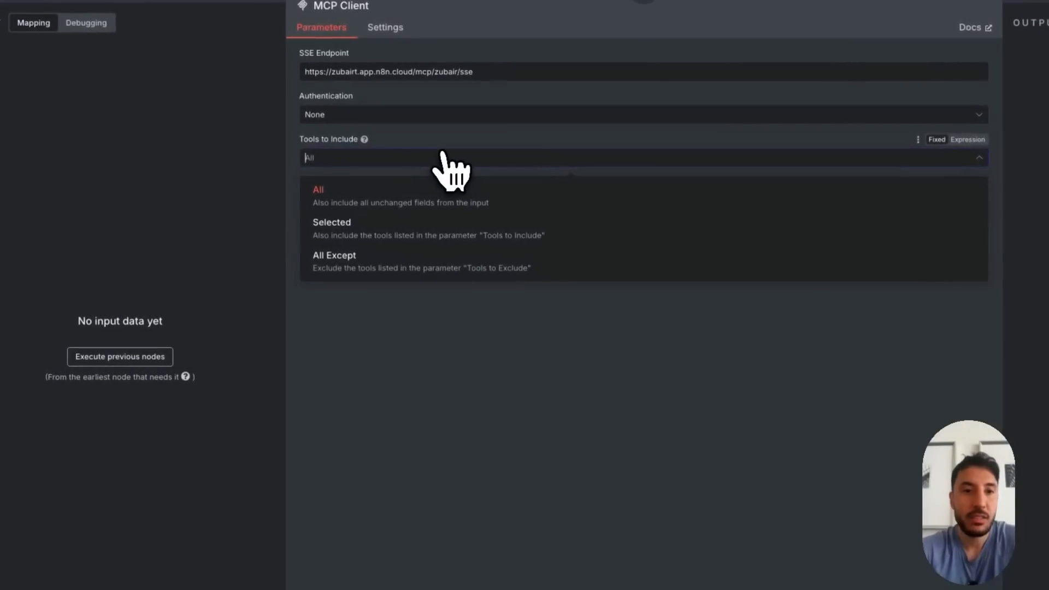
{"action": "left_click", "coordinate": [386, 232]}
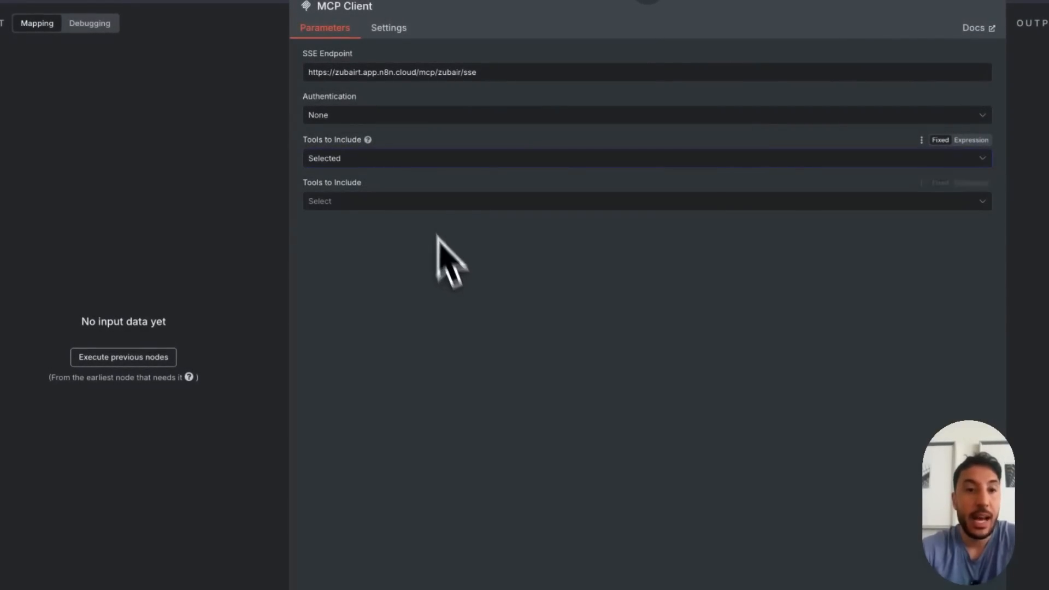
{"action": "left_click", "coordinate": [417, 206]}
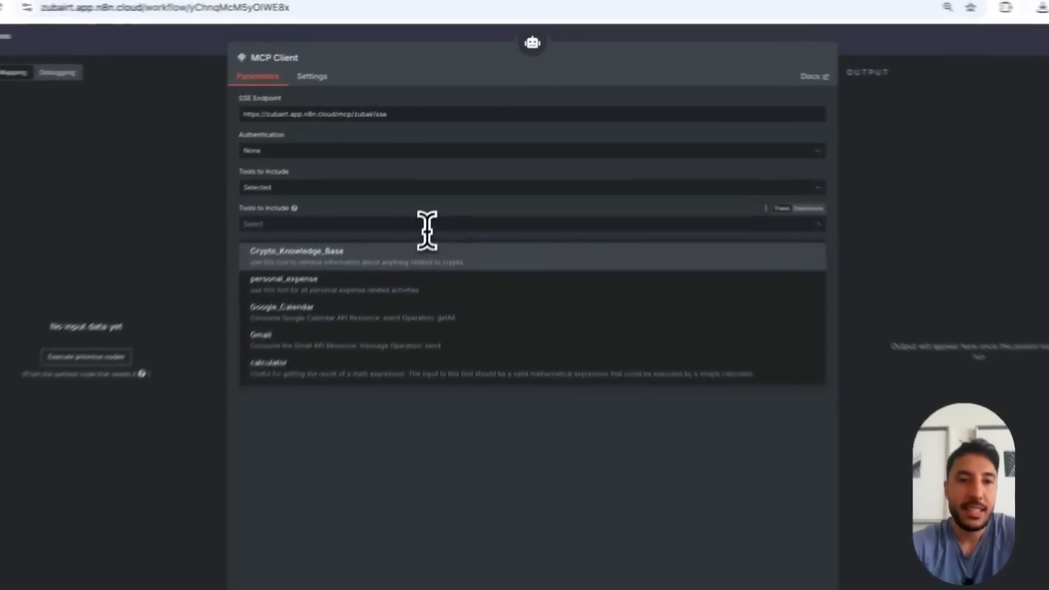
{"action": "left_click", "coordinate": [434, 191]}
{"action": "left_click", "coordinate": [419, 232]}
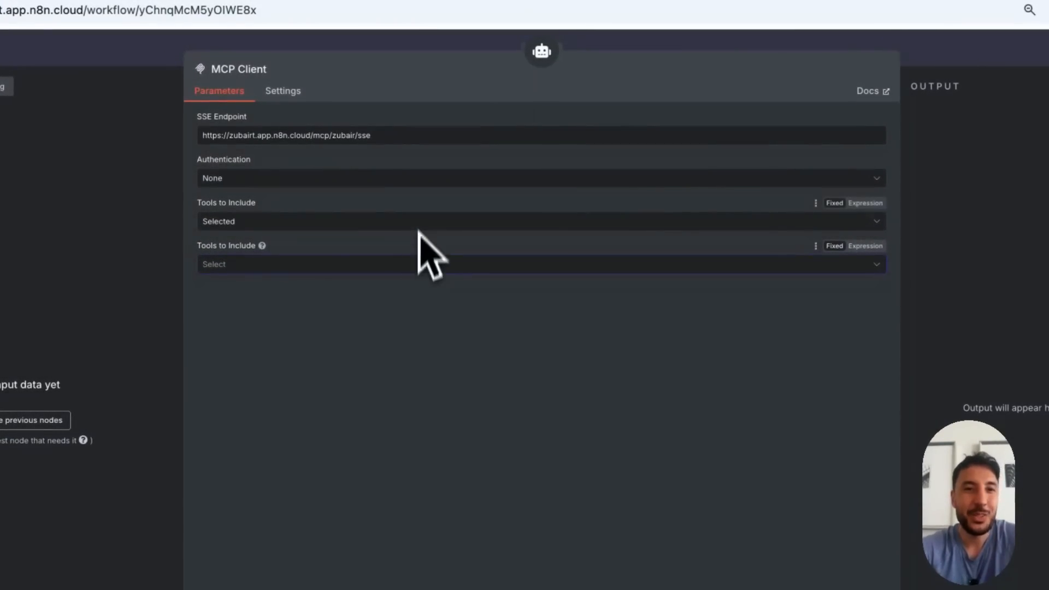
{"action": "left_click", "coordinate": [411, 220]}
{"action": "left_click", "coordinate": [299, 261]}
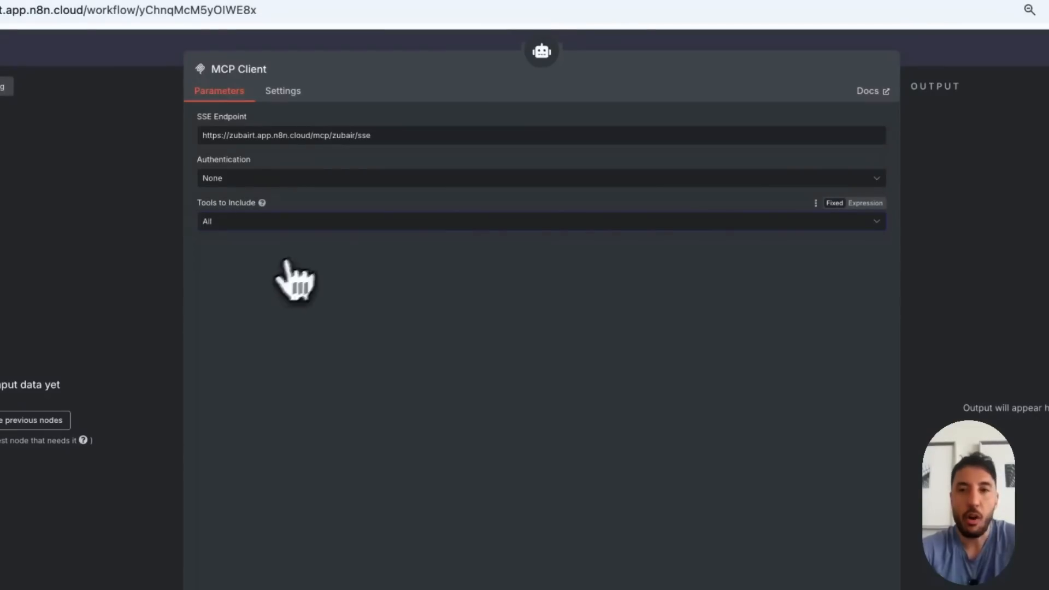
{"action": "left_click", "coordinate": [1012, 55]}
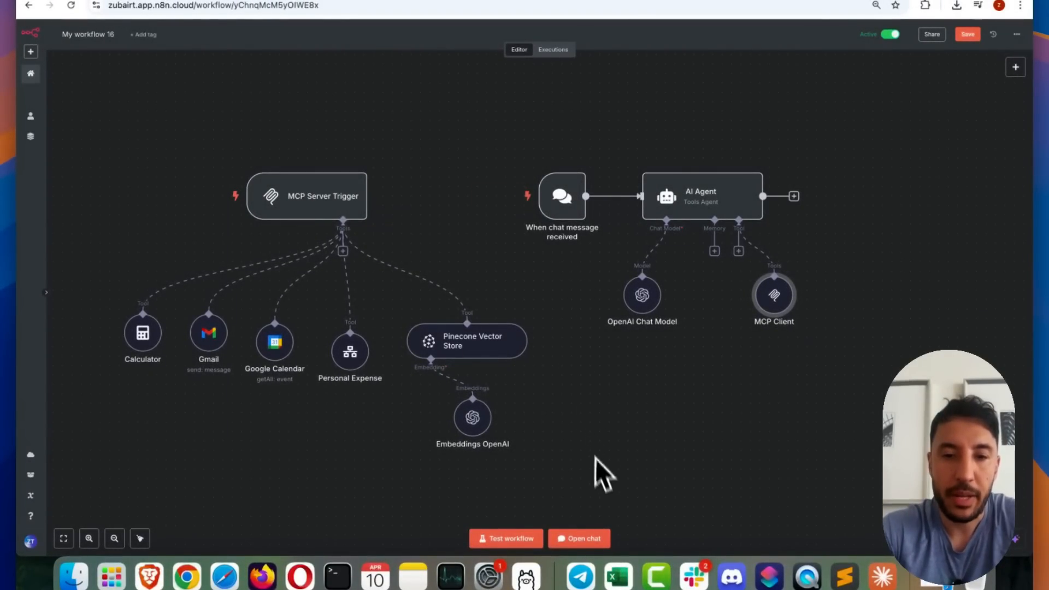
Open the workflow chat, widen its message pane, and ask "what did the price of bitcoin spike to at the end of 2013"
{"action": "left_click", "coordinate": [580, 538]}
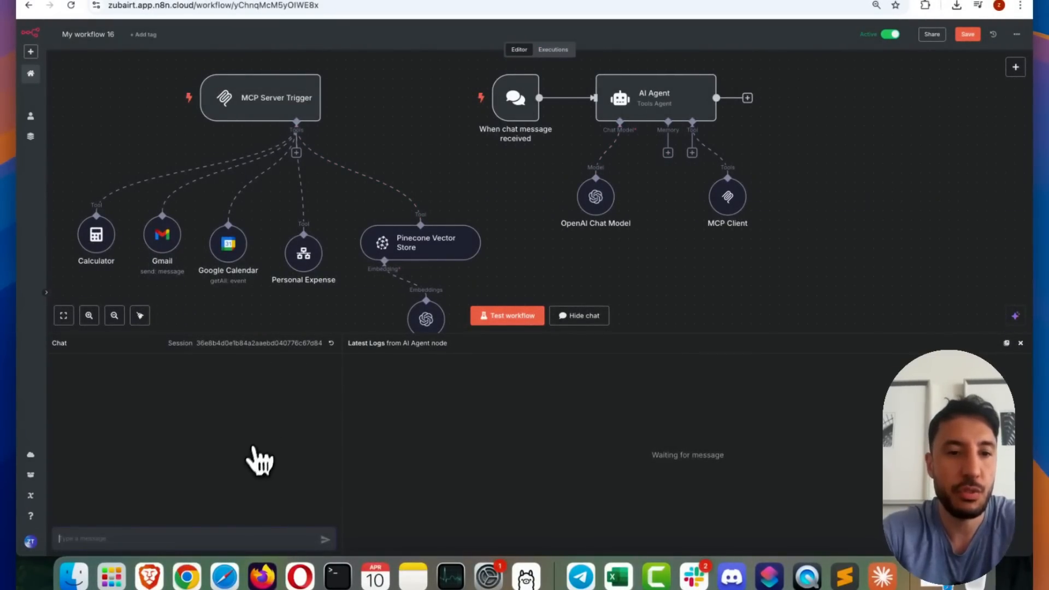
{"action": "left_click_drag", "start_coordinate": [344, 344], "coordinate": [385, 343]}
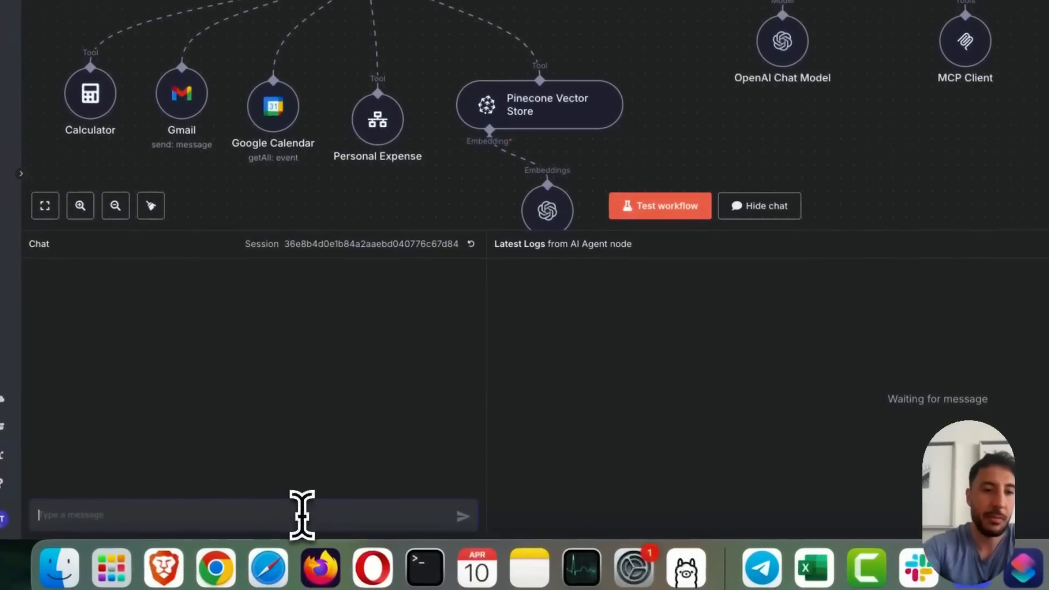
{"action": "left_click", "coordinate": [302, 513]}
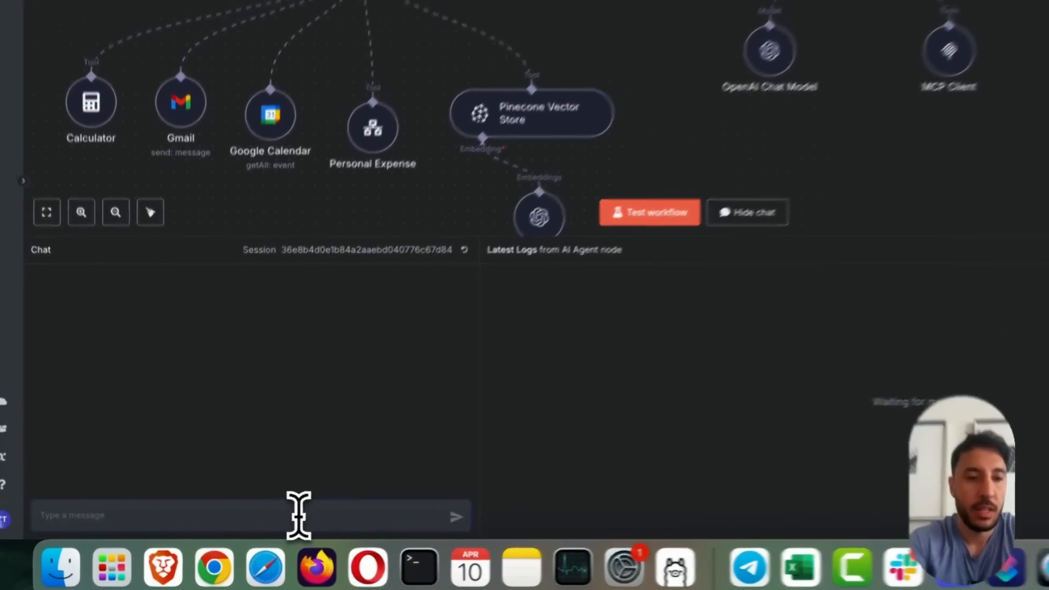
{"action": "type", "text": "what did the price of bitcoin spike to at the end of 2013"}
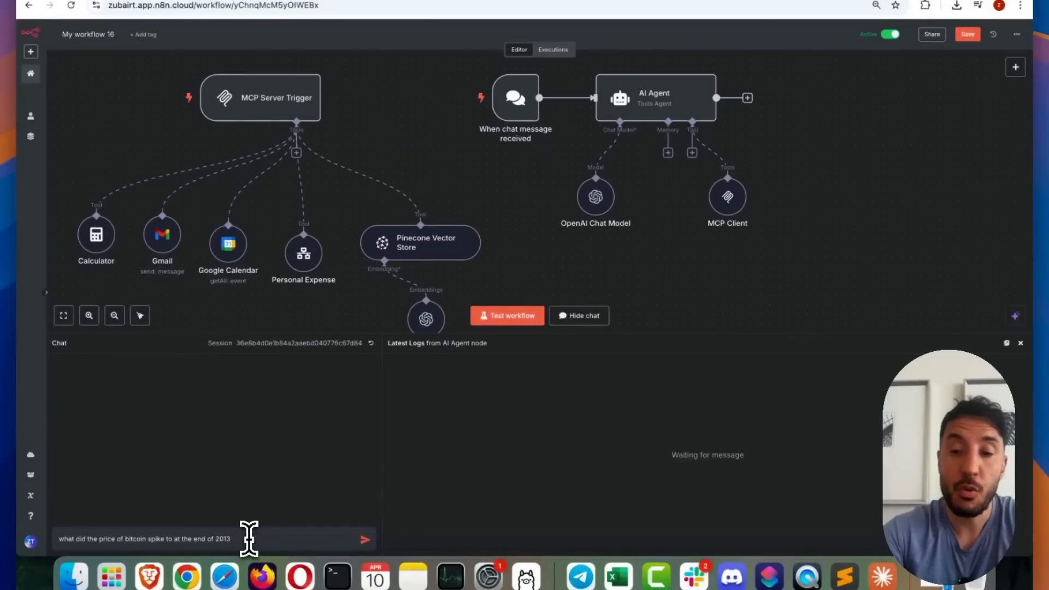
{"action": "key", "text": "Return"}
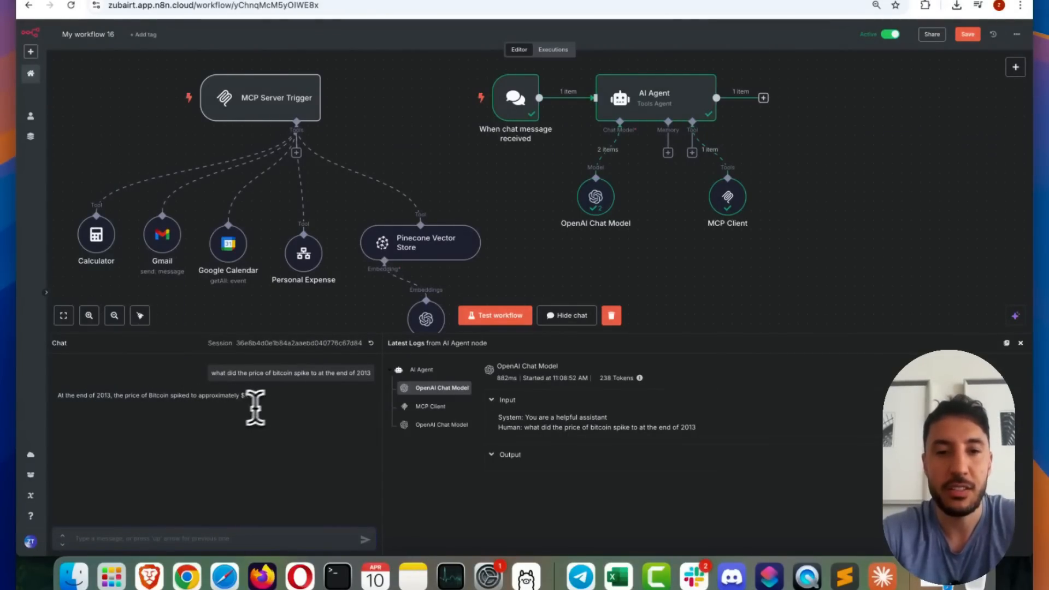
Inspect the MCP Client's log entry for the bitcoin question and its output in the node details
{"action": "left_click", "coordinate": [435, 406]}
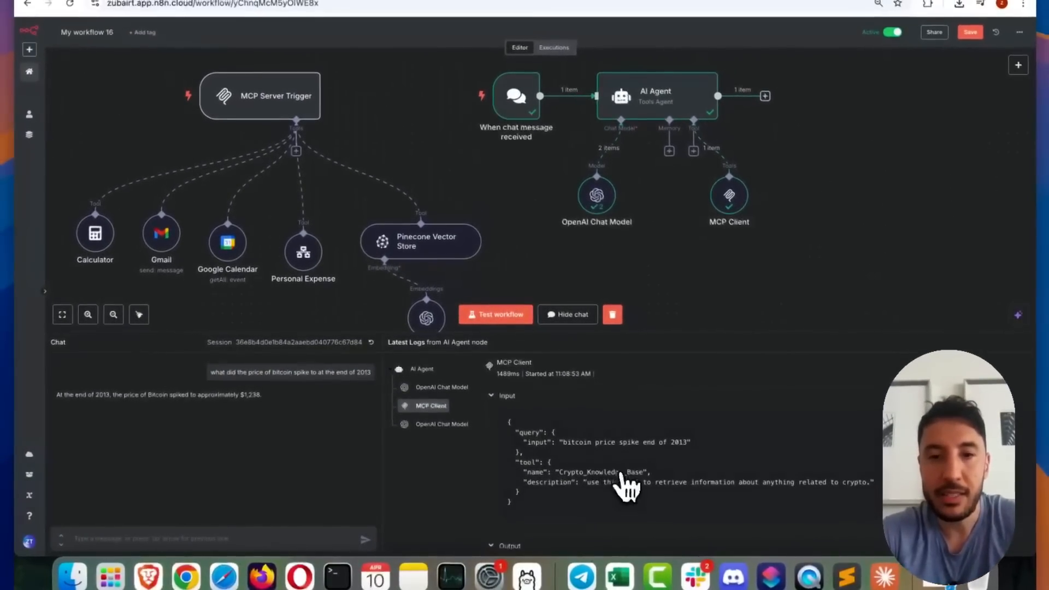
{"action": "scroll", "coordinate": [622, 474], "scroll_direction": "down", "scroll_amount": 1}
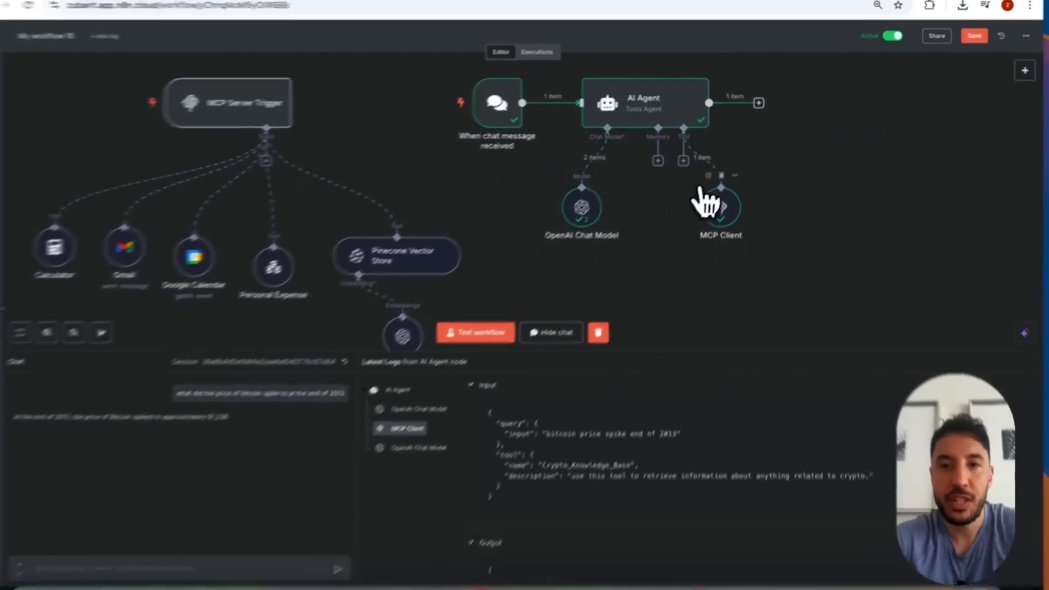
{"action": "double_click", "coordinate": [705, 276]}
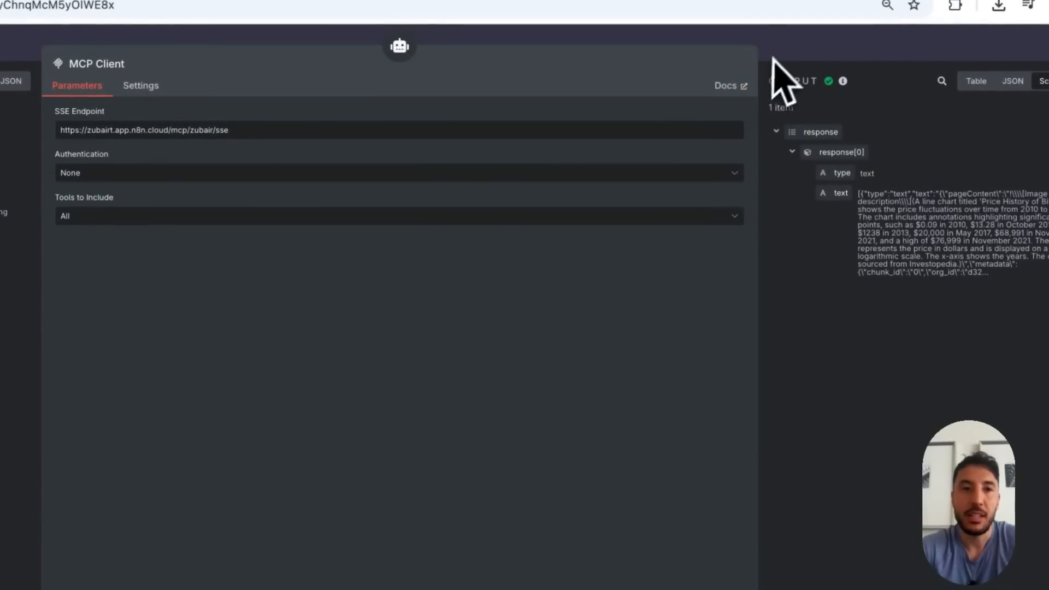
{"action": "left_click", "coordinate": [777, 52]}
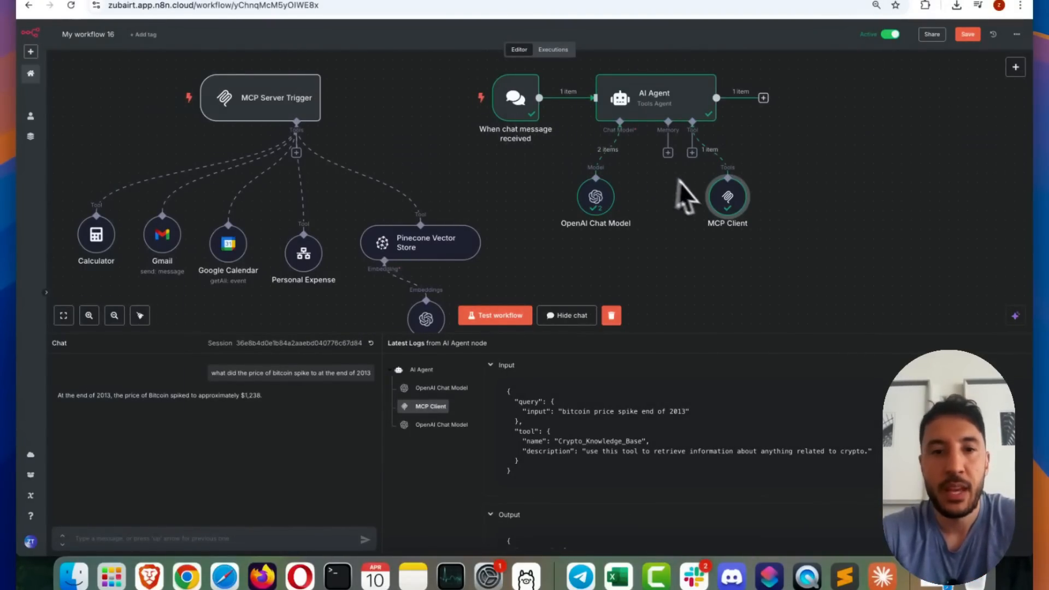
Inspect the Pinecone Vector Store's output in the latest MCP server execution and return to the workflow editor
{"action": "left_click", "coordinate": [553, 49]}
{"action": "left_click", "coordinate": [32, 175]}
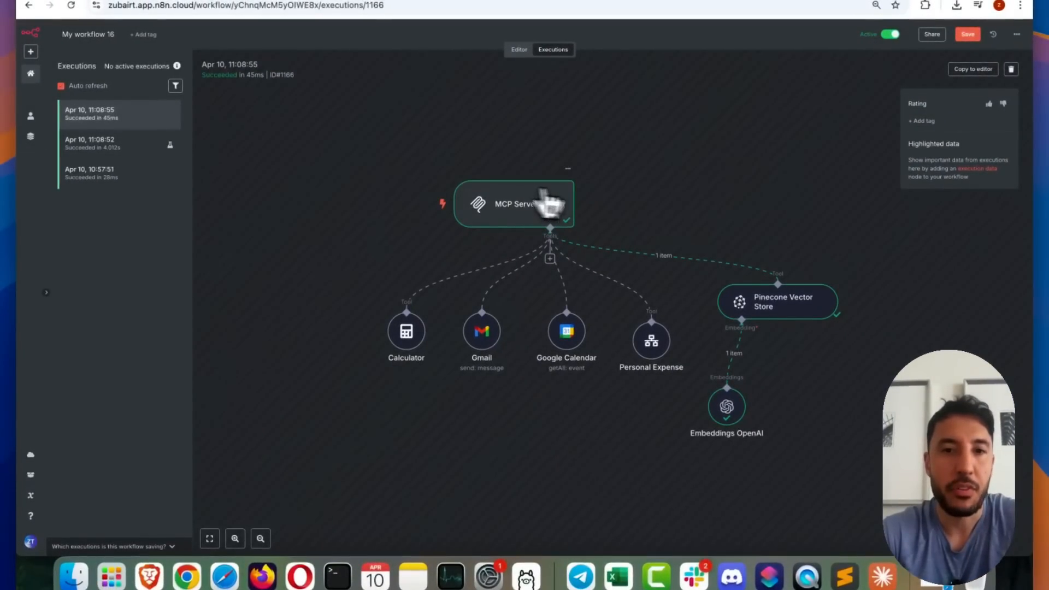
{"action": "double_click", "coordinate": [794, 320]}
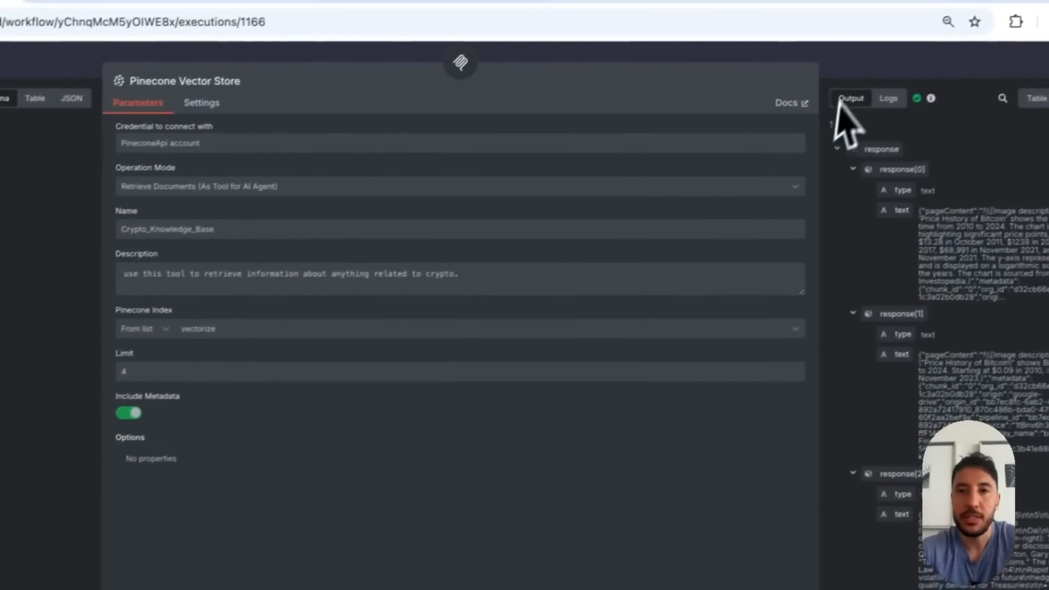
{"action": "left_click", "coordinate": [844, 75]}
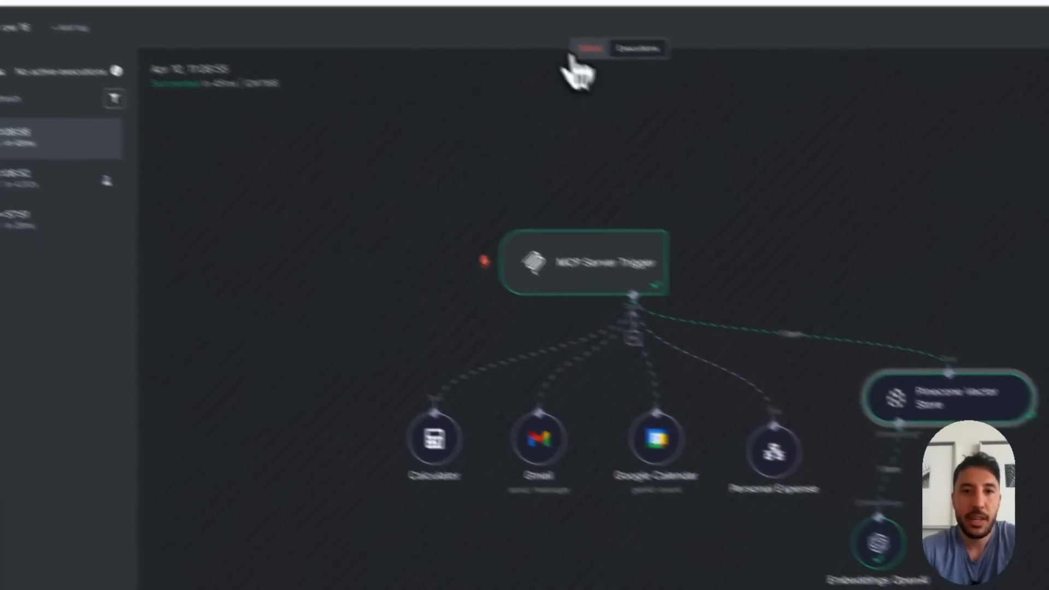
{"action": "left_click", "coordinate": [437, 89]}
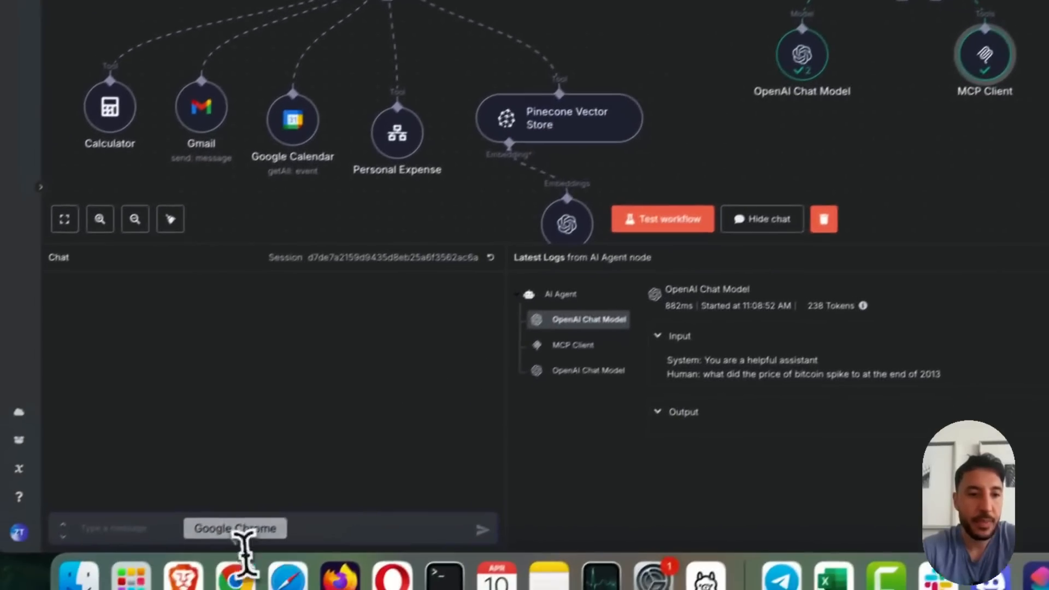
Ask the workflow chat "how much did i spend on marketing last quarter of 2024"
{"action": "left_click", "coordinate": [243, 514]}
{"action": "type", "text": "wha"}
{"action": "key", "text": "BackSpace"}
{"action": "key", "text": "BackSpace"}
{"action": "key", "text": "BackSpace"}
{"action": "type", "text": "give m"}
{"action": "key", "text": "BackSpace"}
{"action": "key", "text": "BackSpace"}
{"action": "key", "text": "BackSpace"}
{"action": "key", "text": "BackSpace"}
{"action": "key", "text": "BackSpace"}
{"action": "key", "text": "BackSpace"}
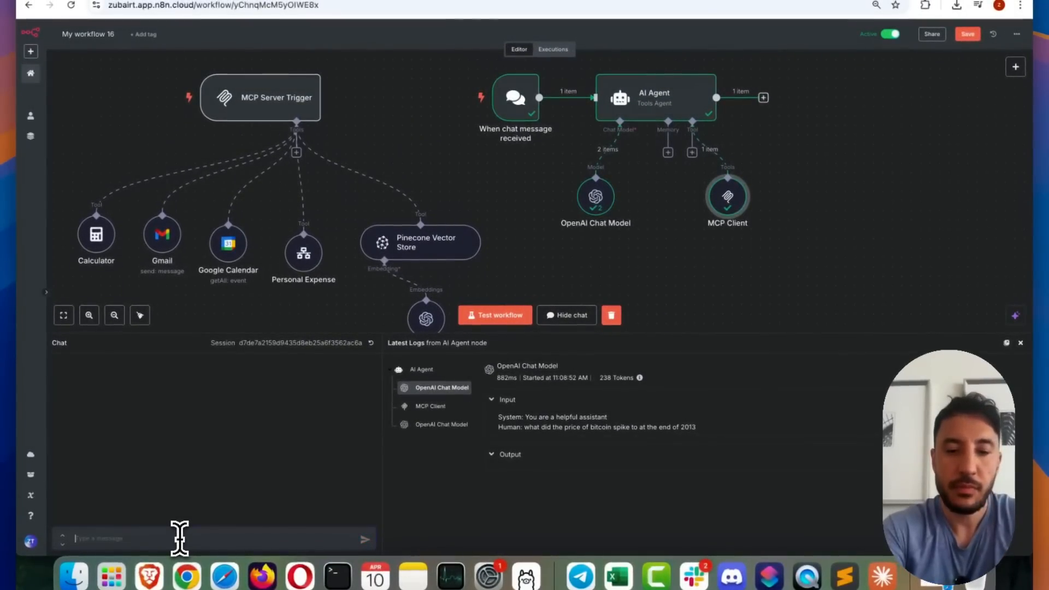
{"action": "type", "text": "how"}
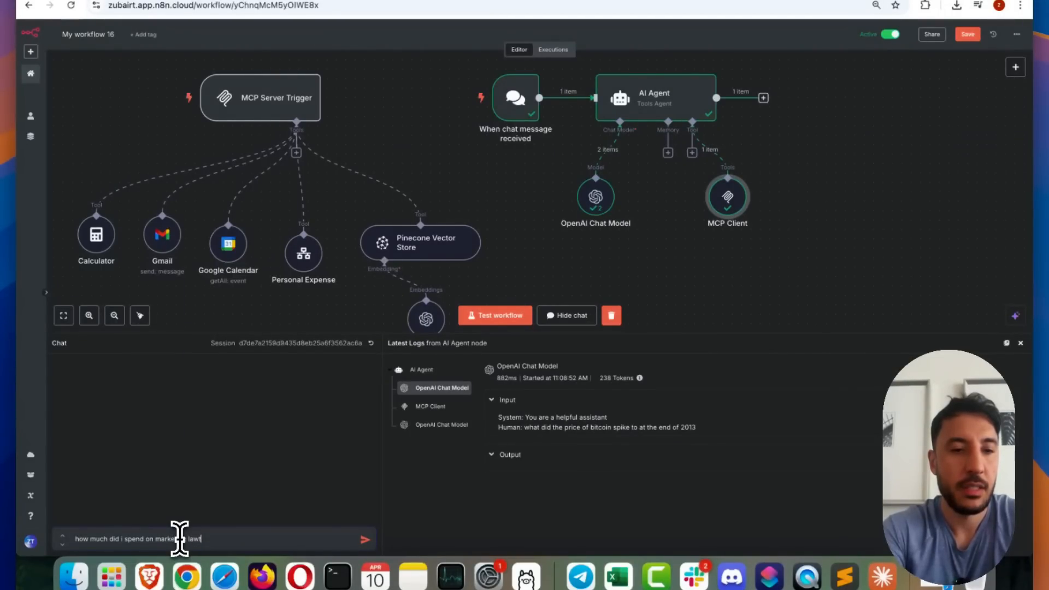
{"action": "key", "text": "Tab"}
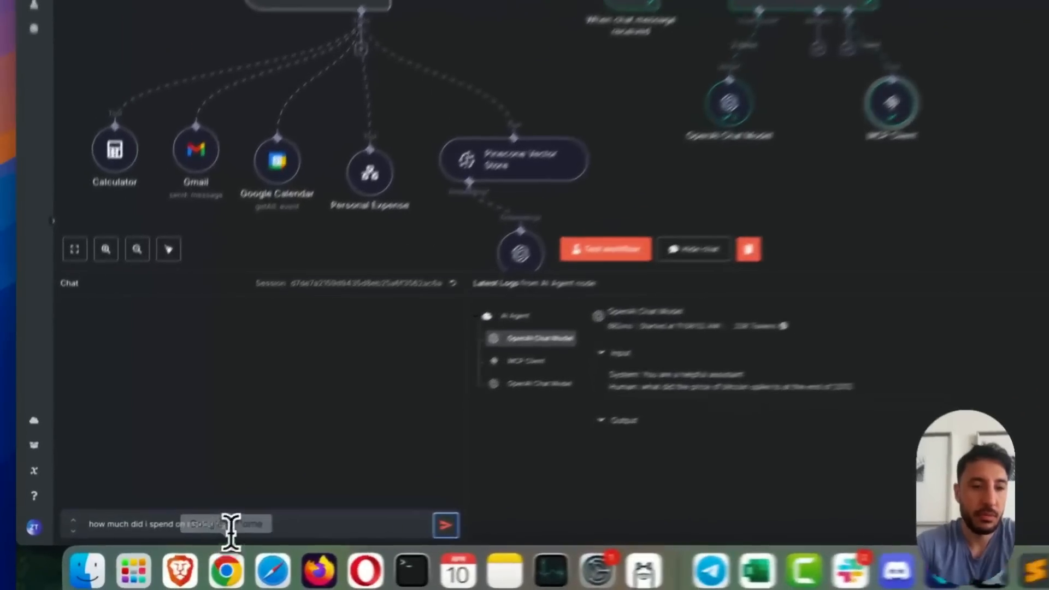
{"action": "left_click", "coordinate": [221, 540]}
{"action": "type", "text": "qua"}
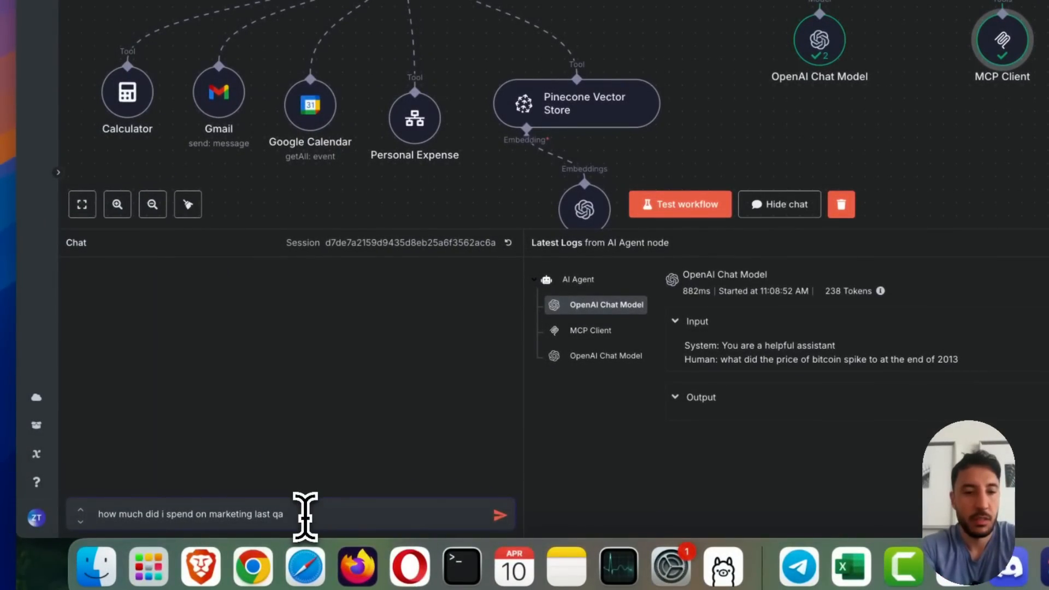
{"action": "type", "text": "rter of 2024"}
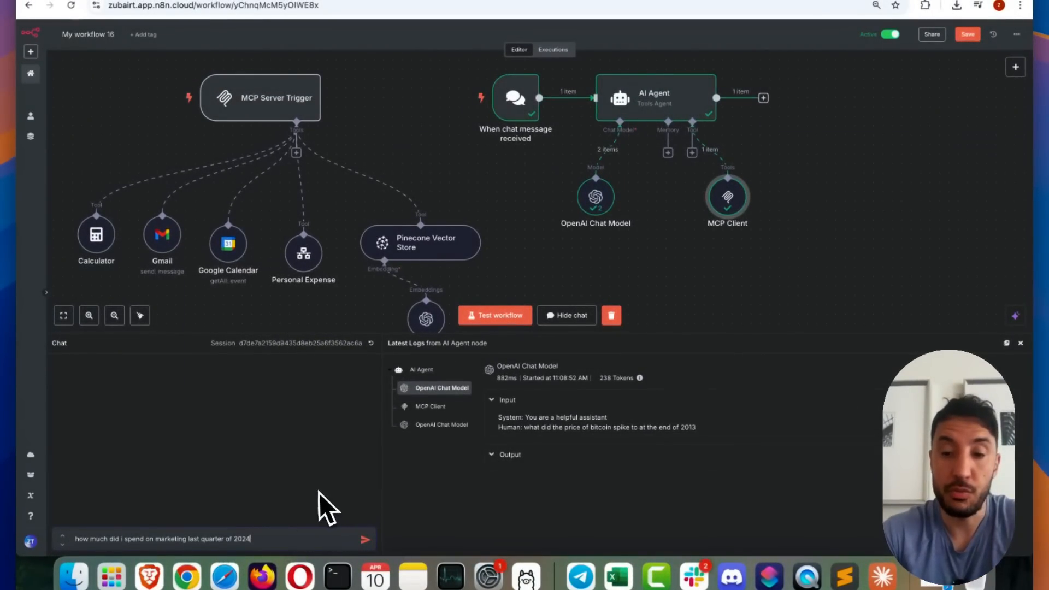
{"action": "key", "text": "Return"}
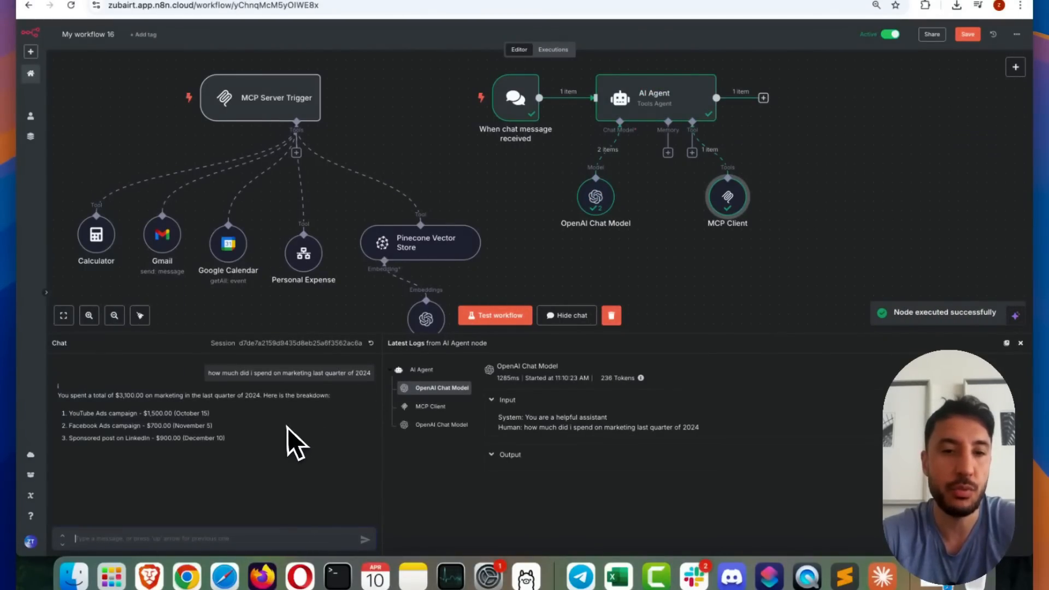
Examine the chat's marketing expense breakdown and the MCP Client's log entry showing which tool was called
{"action": "left_click_drag", "start_coordinate": [281, 438], "coordinate": [141, 395]}
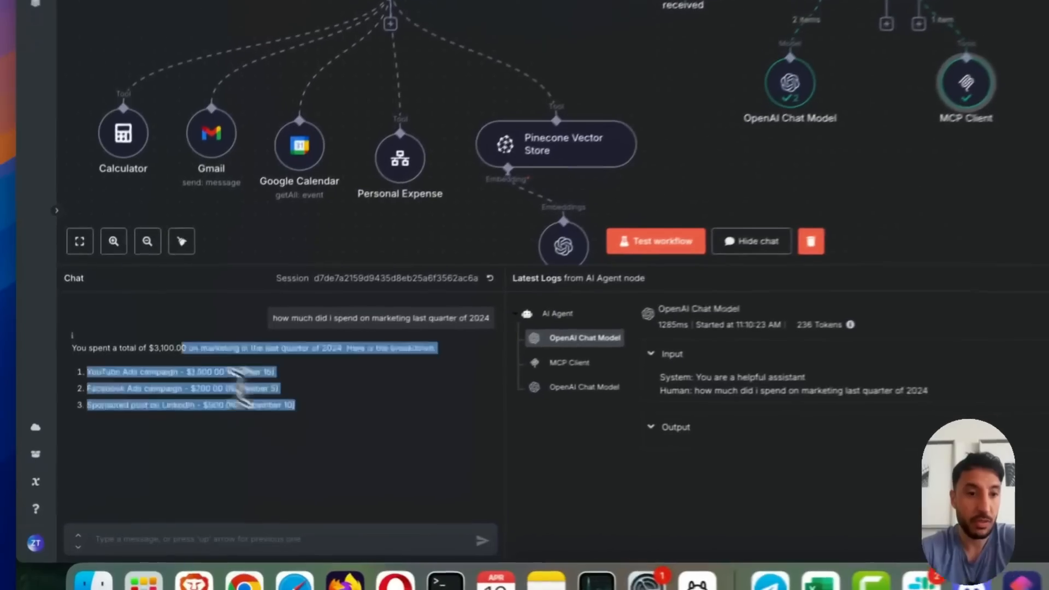
{"action": "left_click_drag", "start_coordinate": [229, 369], "coordinate": [126, 327]}
{"action": "left_click", "coordinate": [217, 394]}
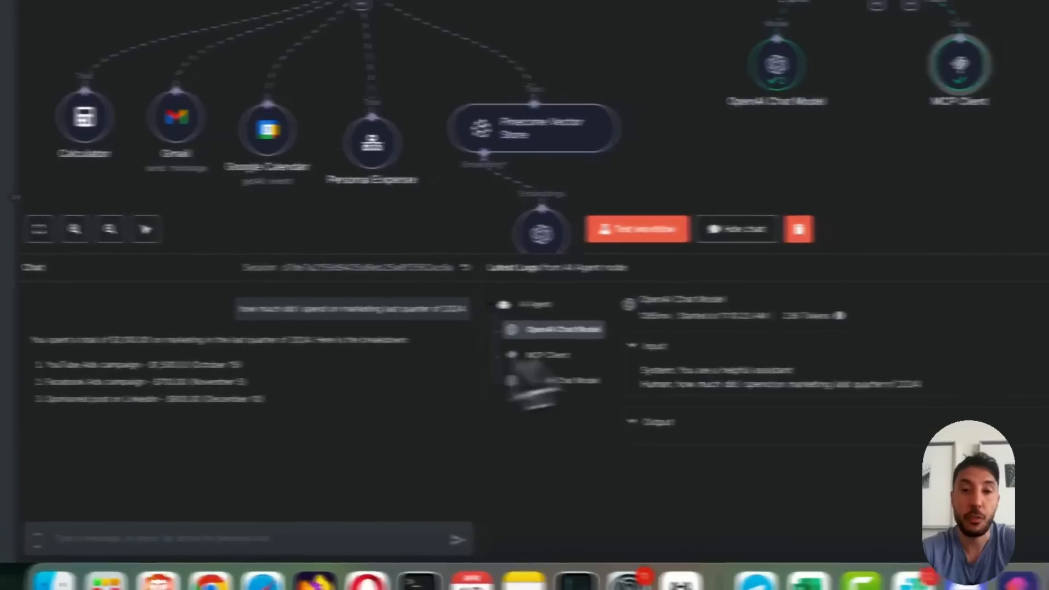
{"action": "left_click", "coordinate": [546, 355]}
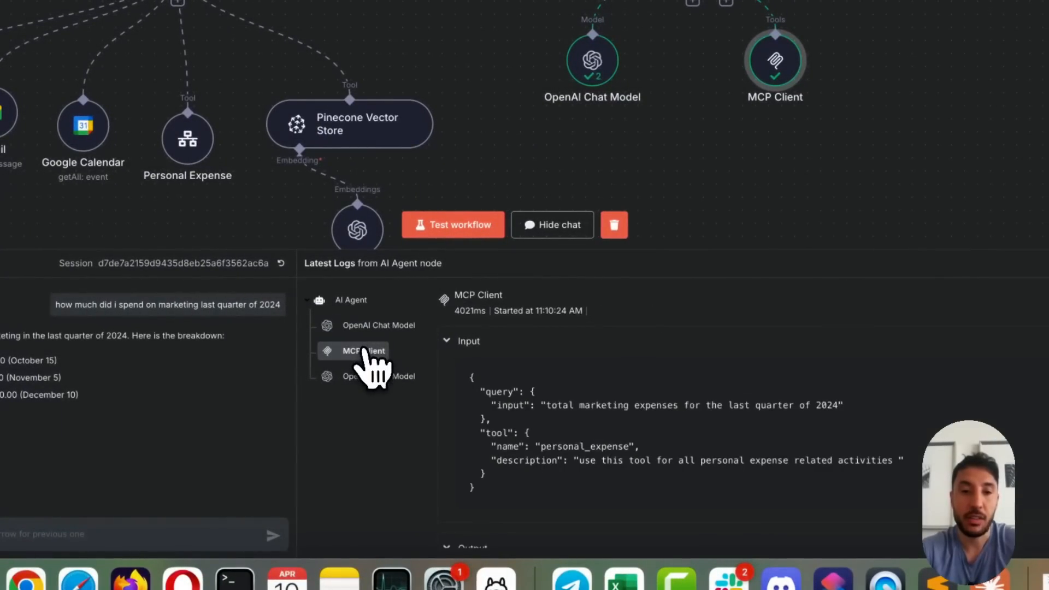
{"action": "scroll", "coordinate": [573, 386], "scroll_direction": "down", "scroll_amount": 2}
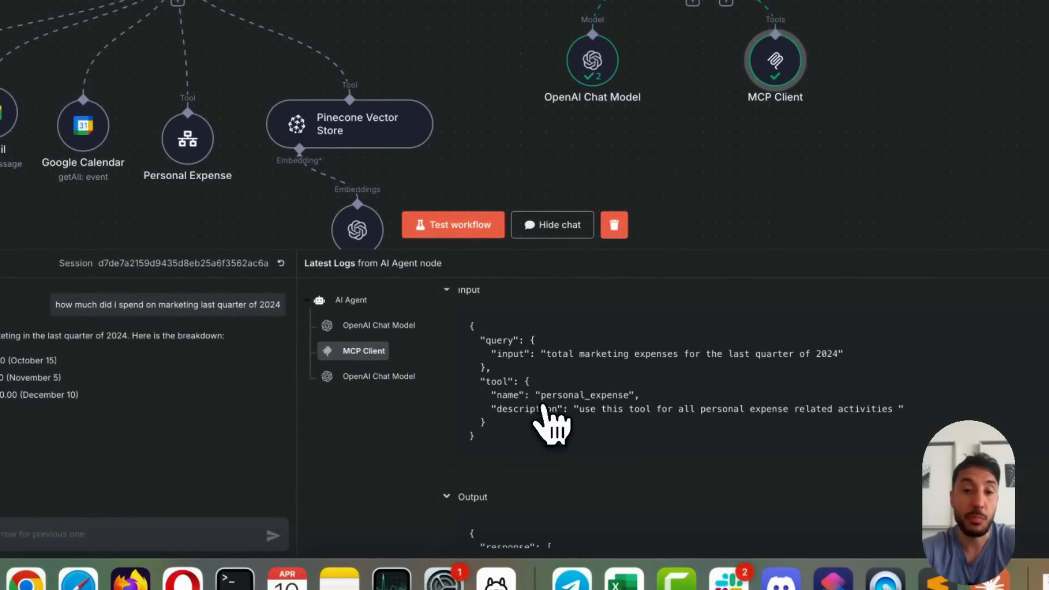
Inspect the Personal Expense tool's input and output in the latest MCP server execution and return to the workflow editor
{"action": "left_click", "coordinate": [551, 40]}
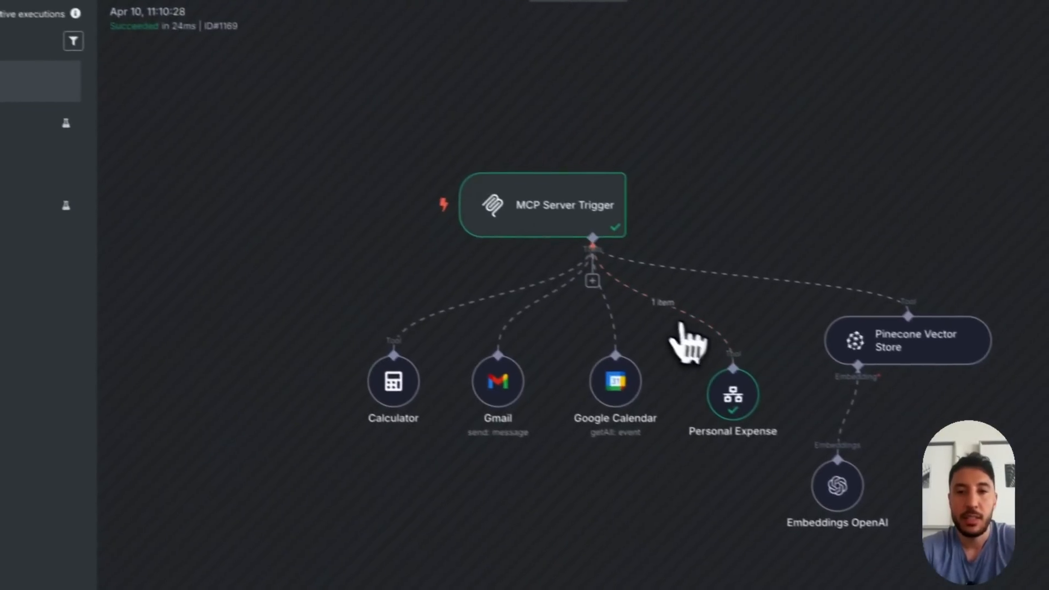
{"action": "double_click", "coordinate": [738, 401]}
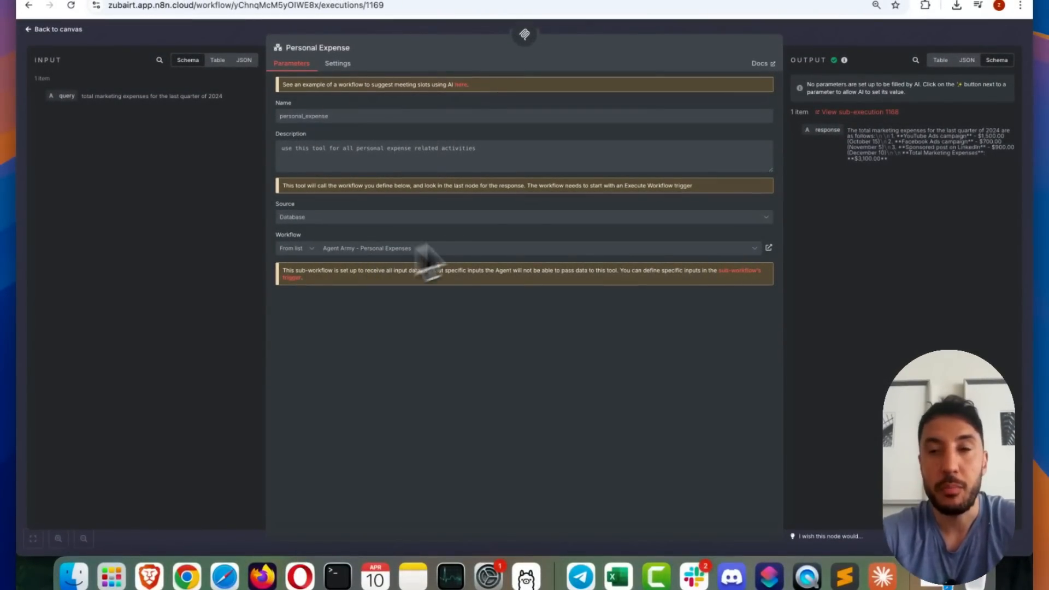
{"action": "left_click", "coordinate": [847, 40]}
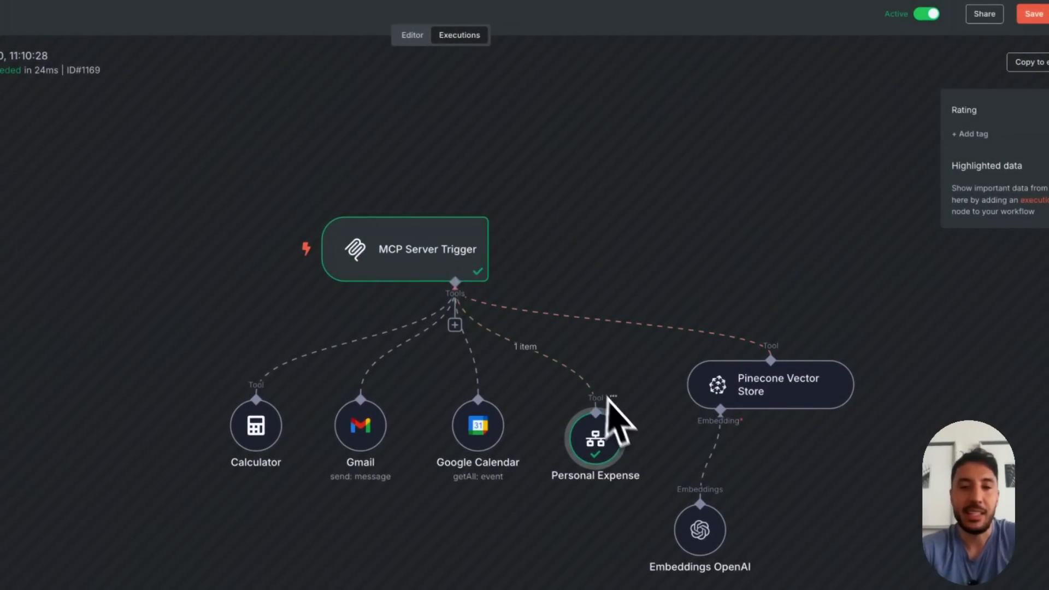
{"action": "left_click", "coordinate": [412, 35]}
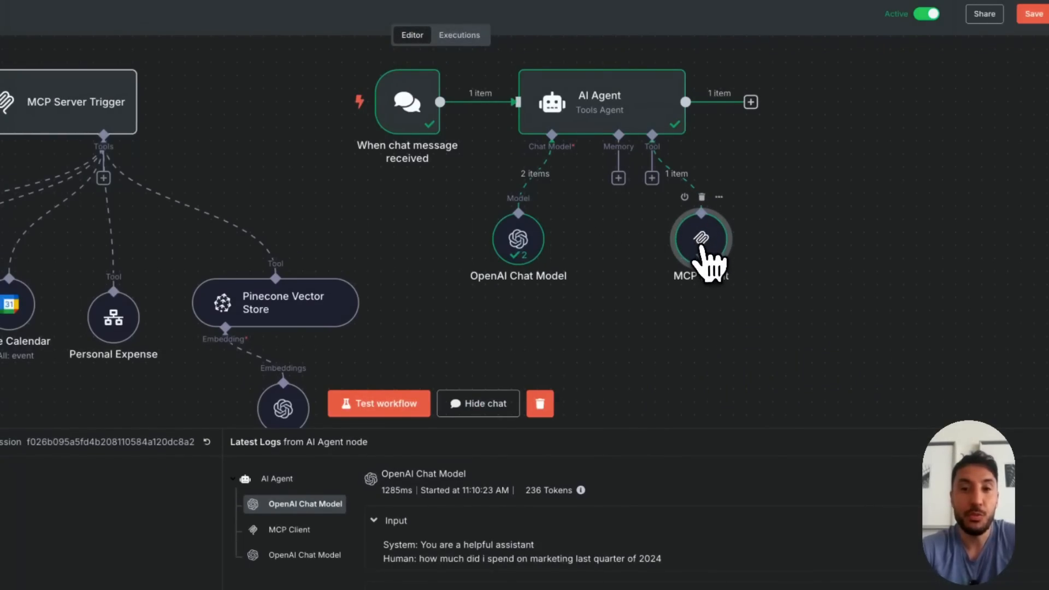
Try the MCP Client's Selected option for Tools to Include, reopen the node, and reset the option to All
{"action": "double_click", "coordinate": [705, 245]}
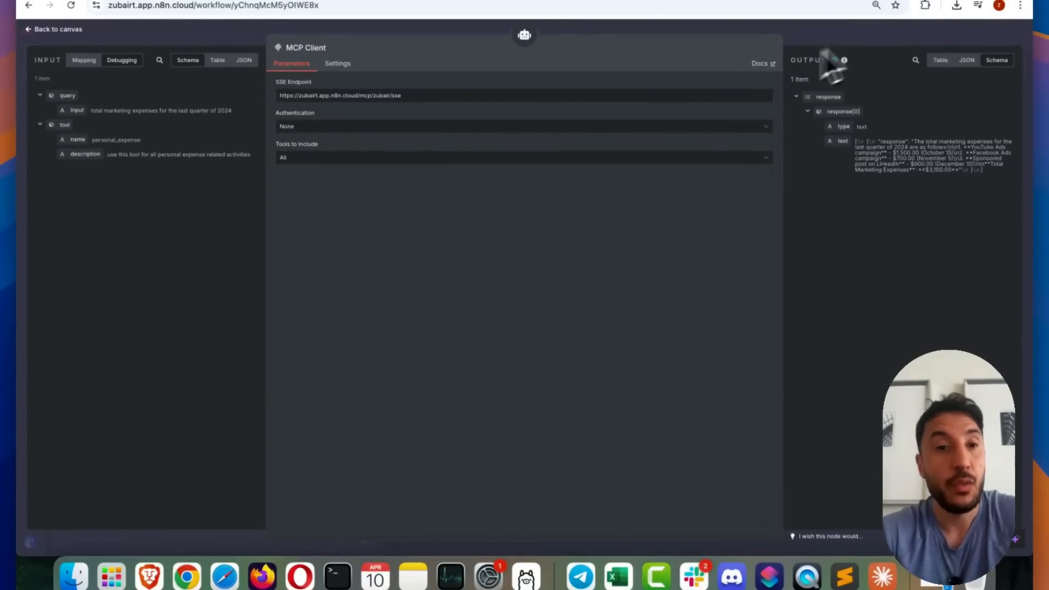
{"action": "left_click", "coordinate": [606, 158]}
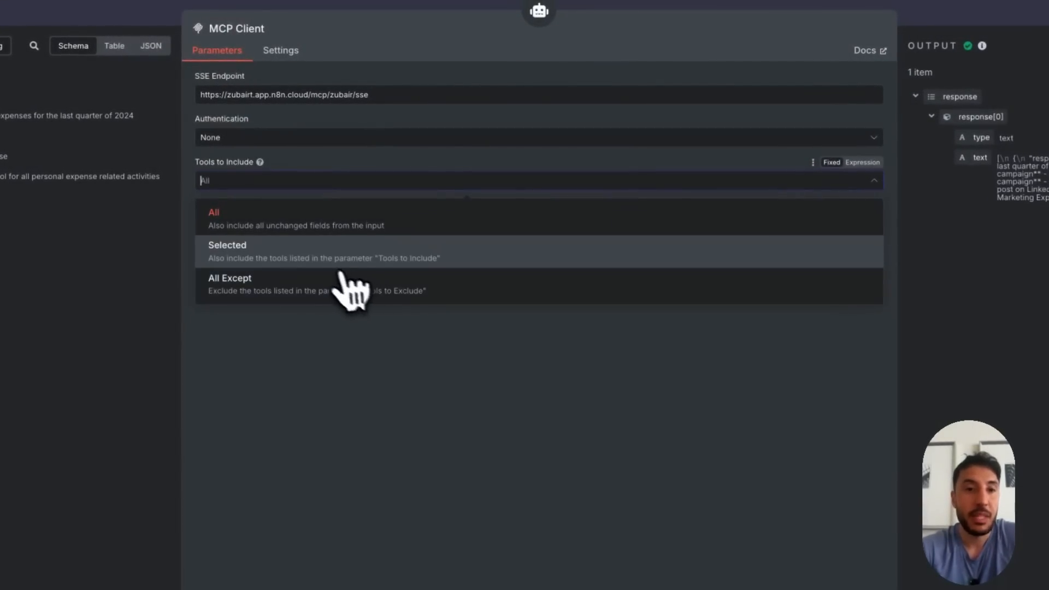
{"action": "left_click", "coordinate": [342, 263]}
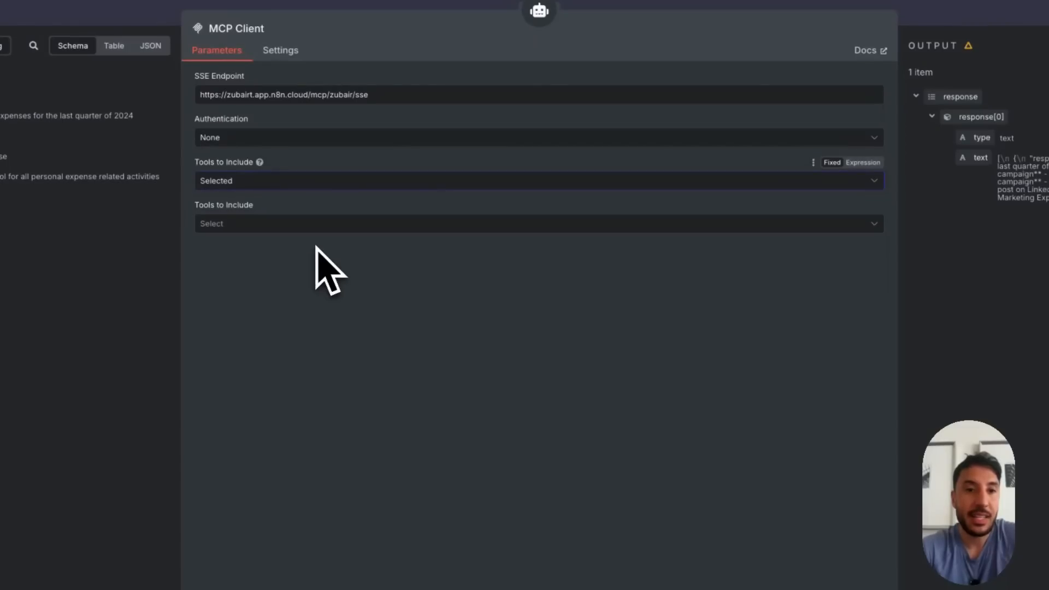
{"action": "left_click", "coordinate": [313, 223]}
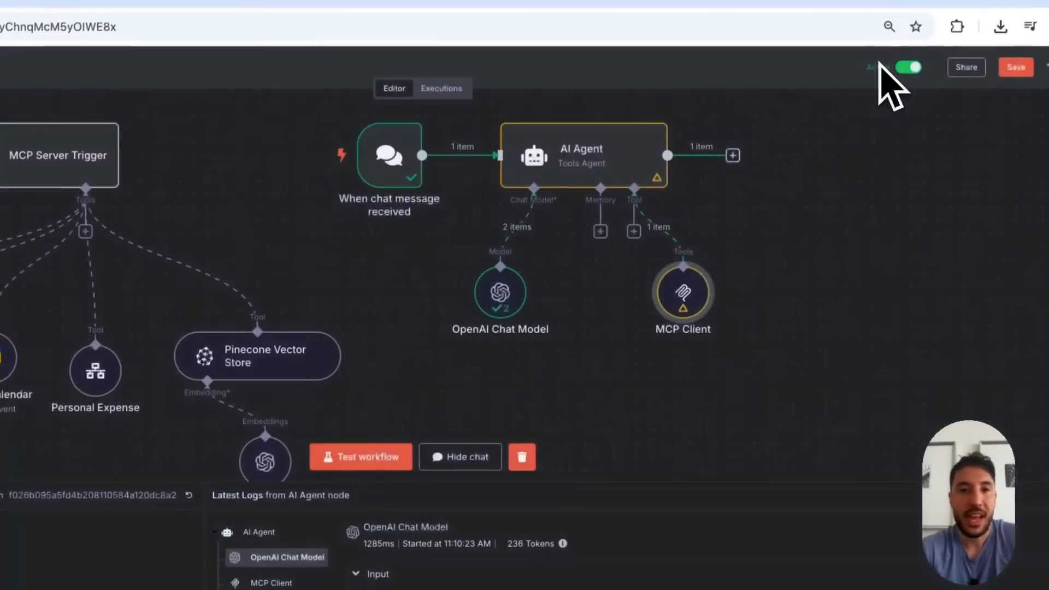
{"action": "double_click", "coordinate": [694, 297]}
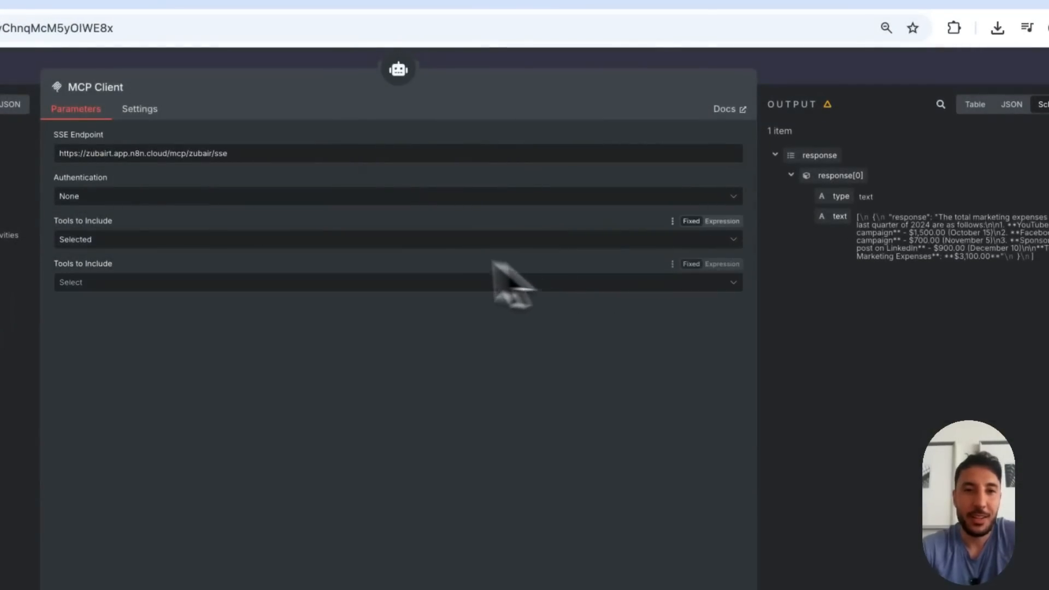
{"action": "left_click", "coordinate": [305, 240]}
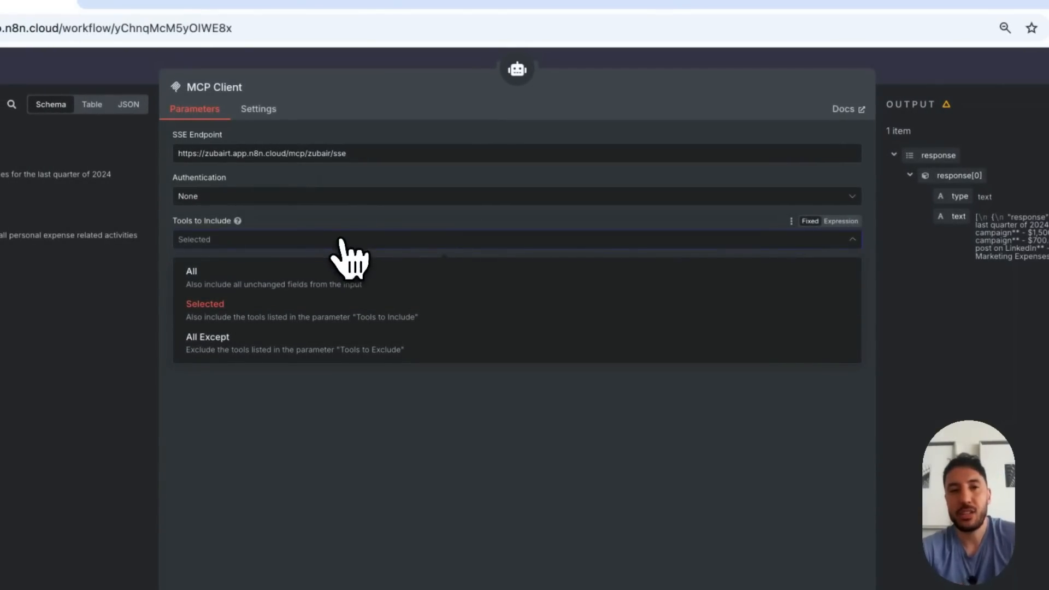
{"action": "left_click", "coordinate": [298, 269]}
{"action": "left_click", "coordinate": [911, 75]}
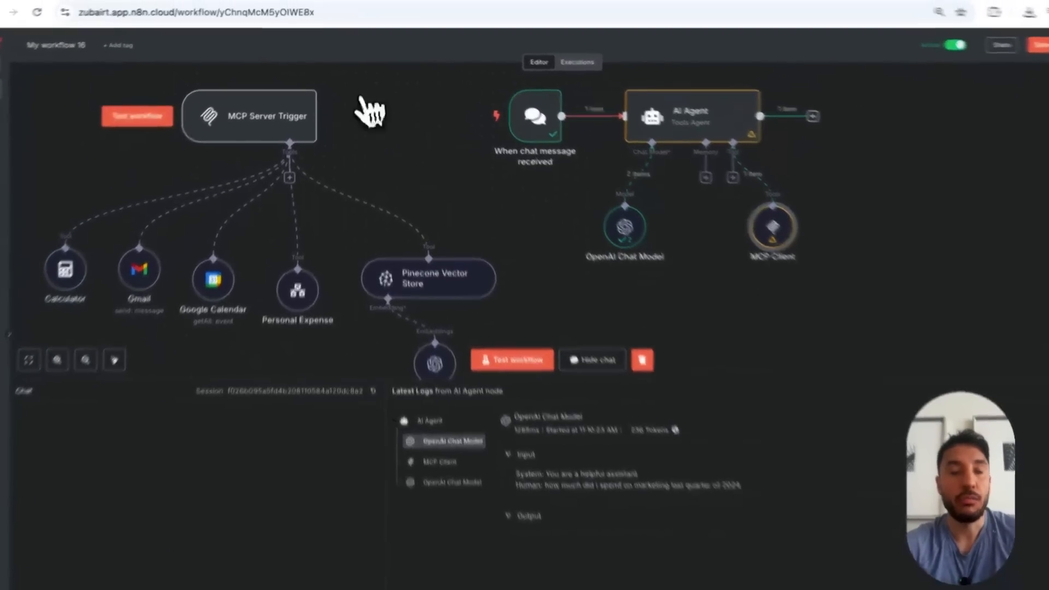
Open the MCP Server Trigger's details, and switch to Skool to show the AI Workshop community page
{"action": "double_click", "coordinate": [265, 95]}
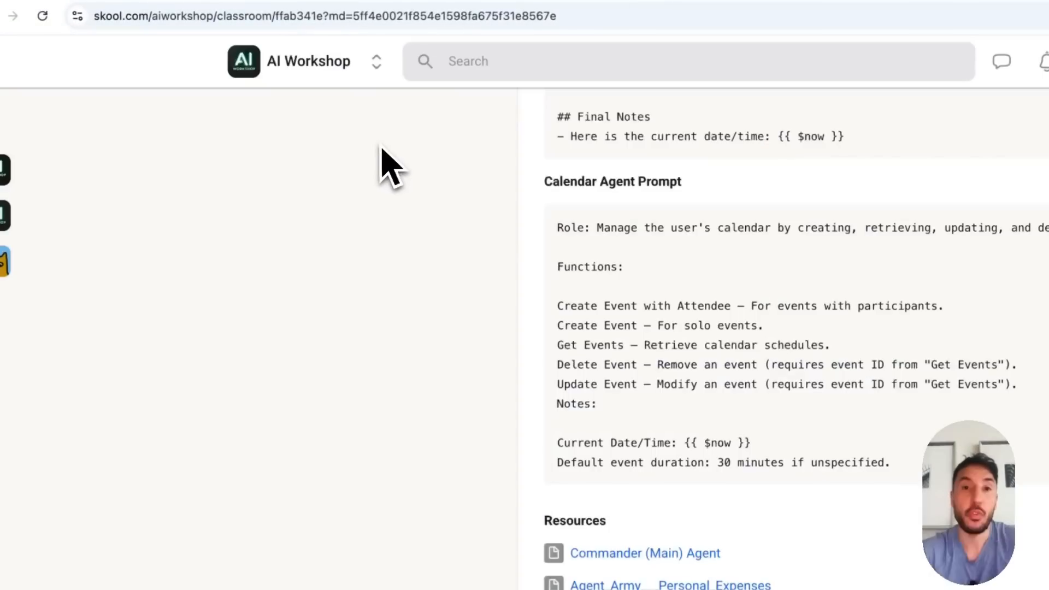
{"action": "left_click", "coordinate": [323, 65]}
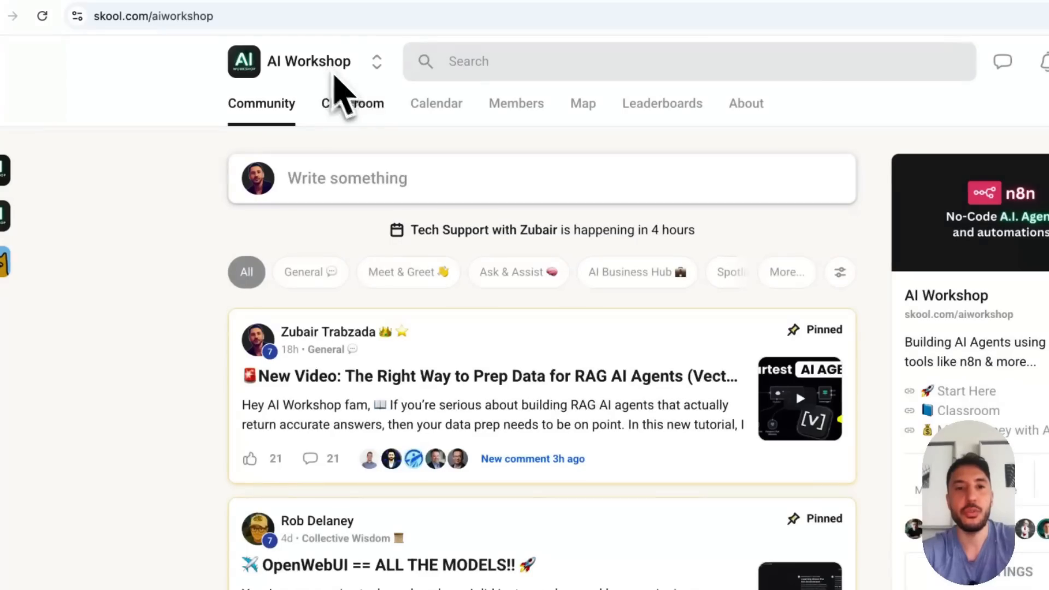